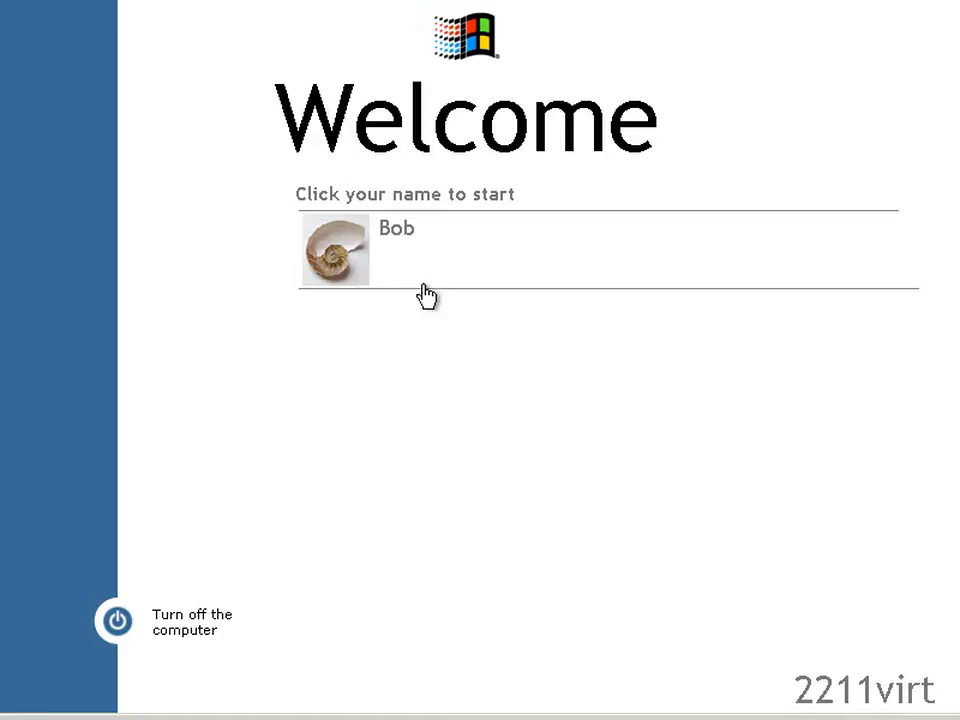
# Log on with the listed user account, and open the ntdll.dll entry in the list of modules with changed exports.
pyautogui.click(424, 251)
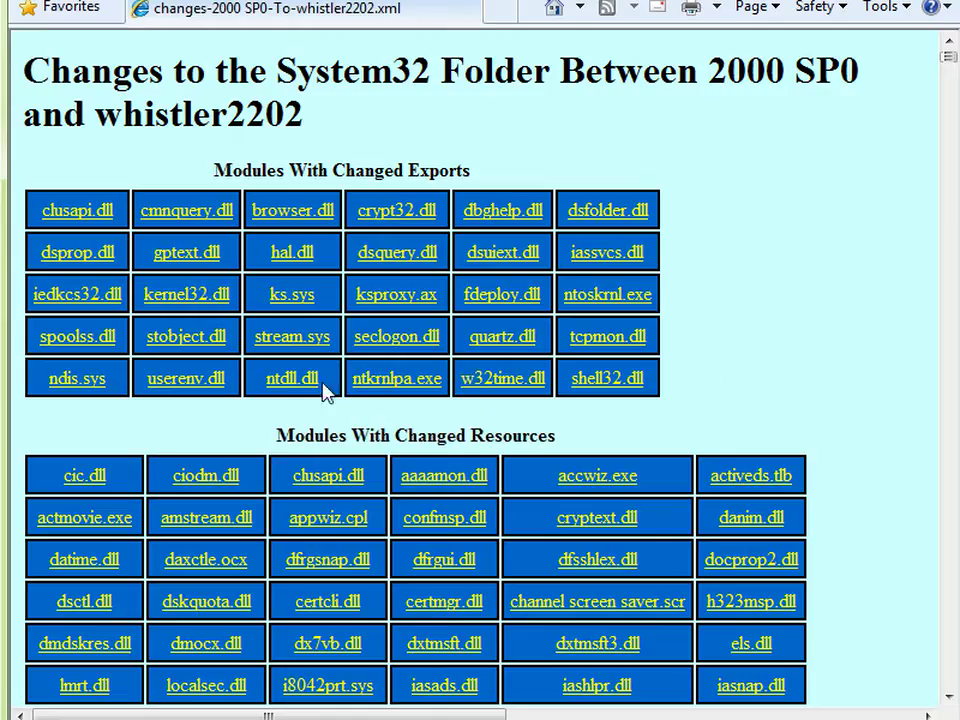
pyautogui.click(296, 384)
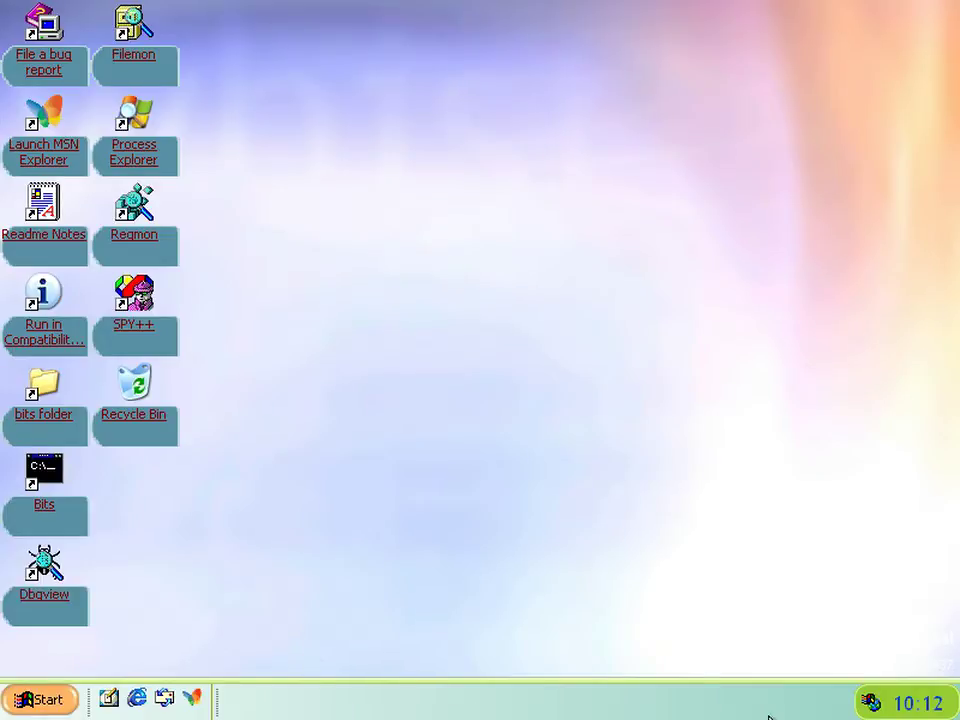
# Open the desktop's display properties at the appearance settings and check the available windows and buttons styles.
pyautogui.rightClick(345, 553)
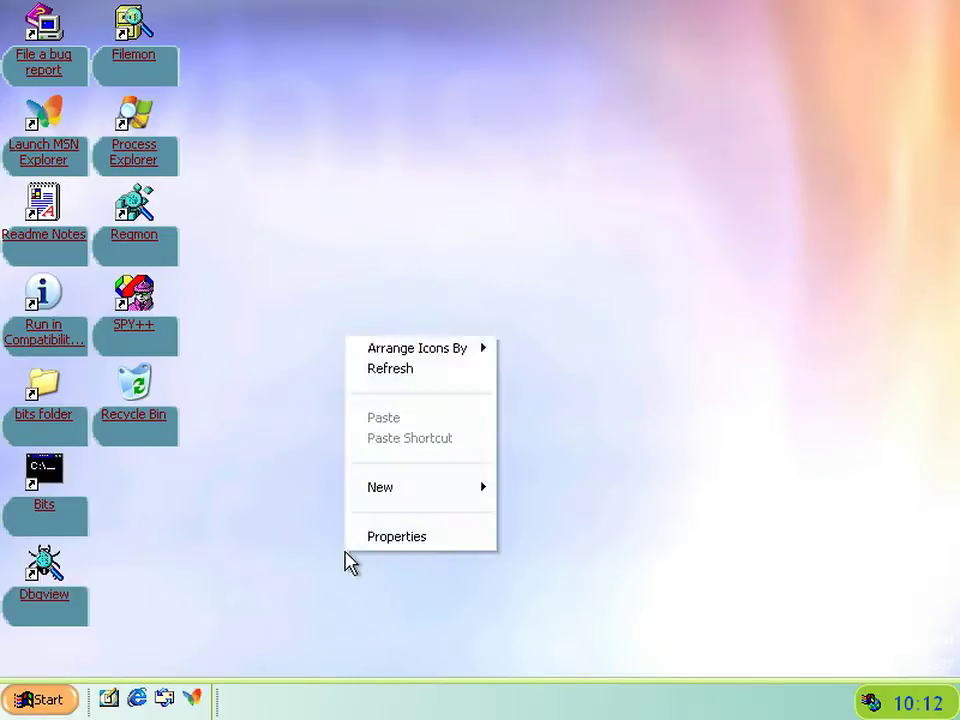
pyautogui.click(362, 540)
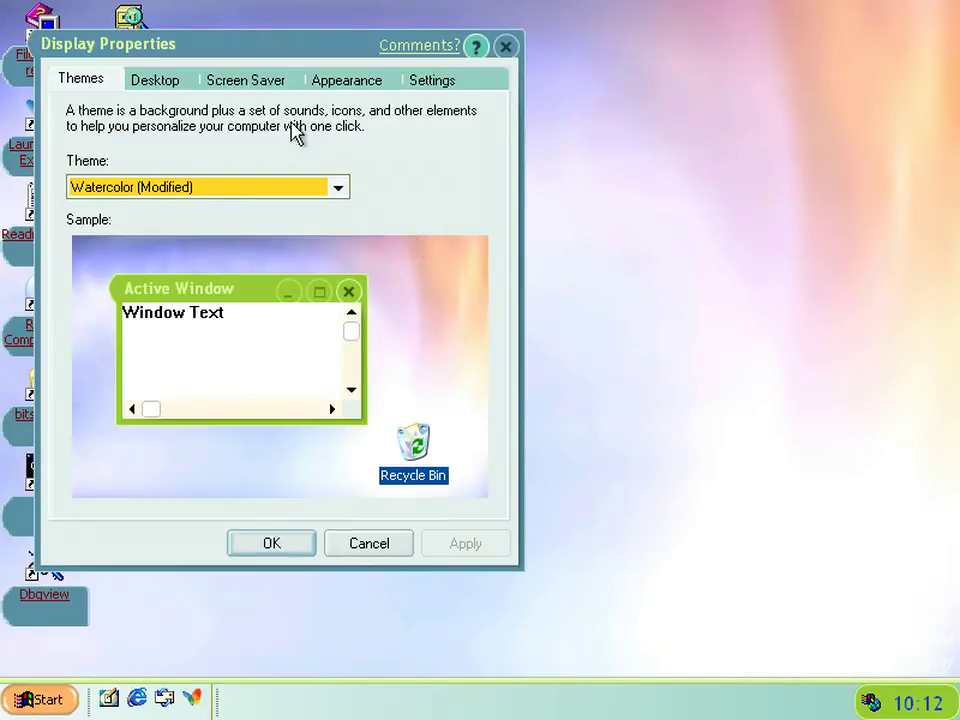
pyautogui.click(336, 82)
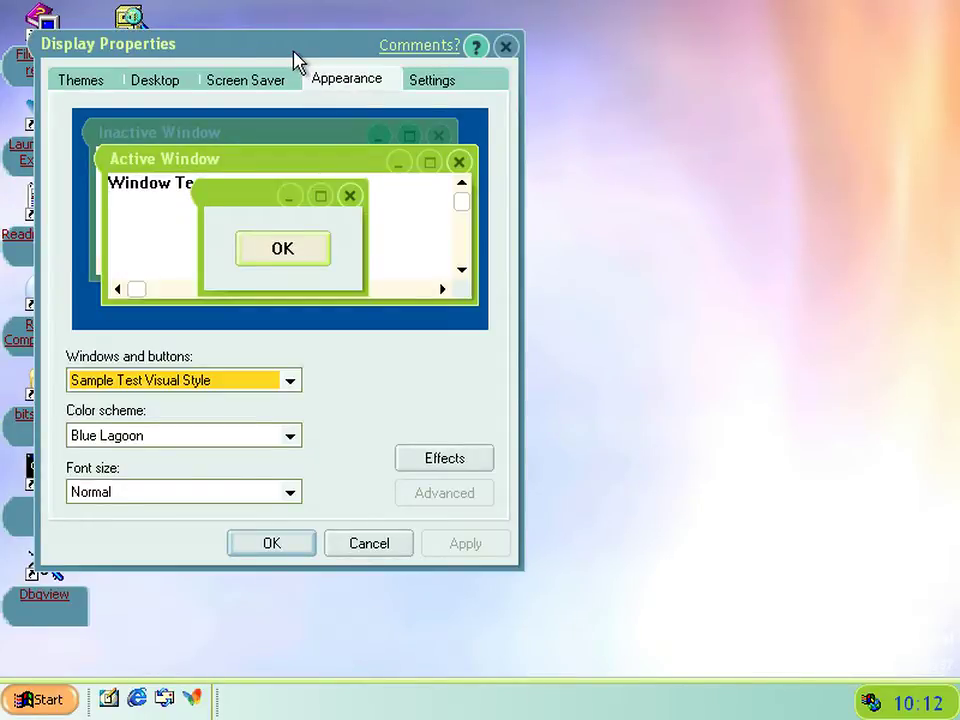
pyautogui.moveTo(295, 55); pyautogui.dragTo(530, 64)
pyautogui.click(437, 389)
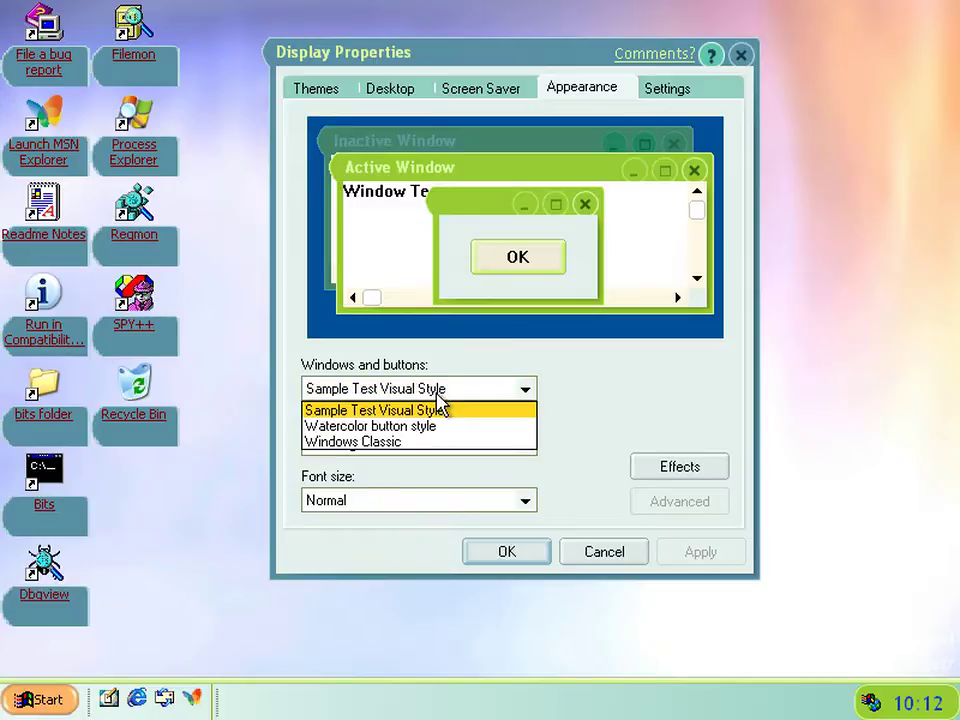
pyautogui.click(610, 395)
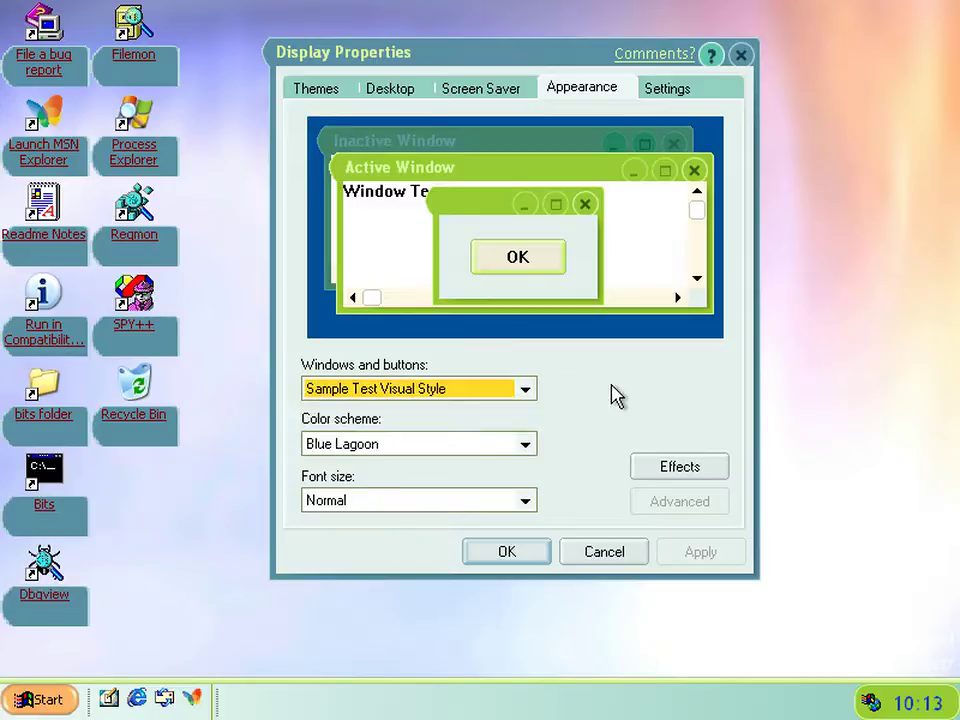
# Preview the Chartreuse Mongoose color scheme of the Sample Test Visual Style and switch the selection back to Blue Lagoon.
pyautogui.click(368, 460)
pyautogui.click(365, 462)
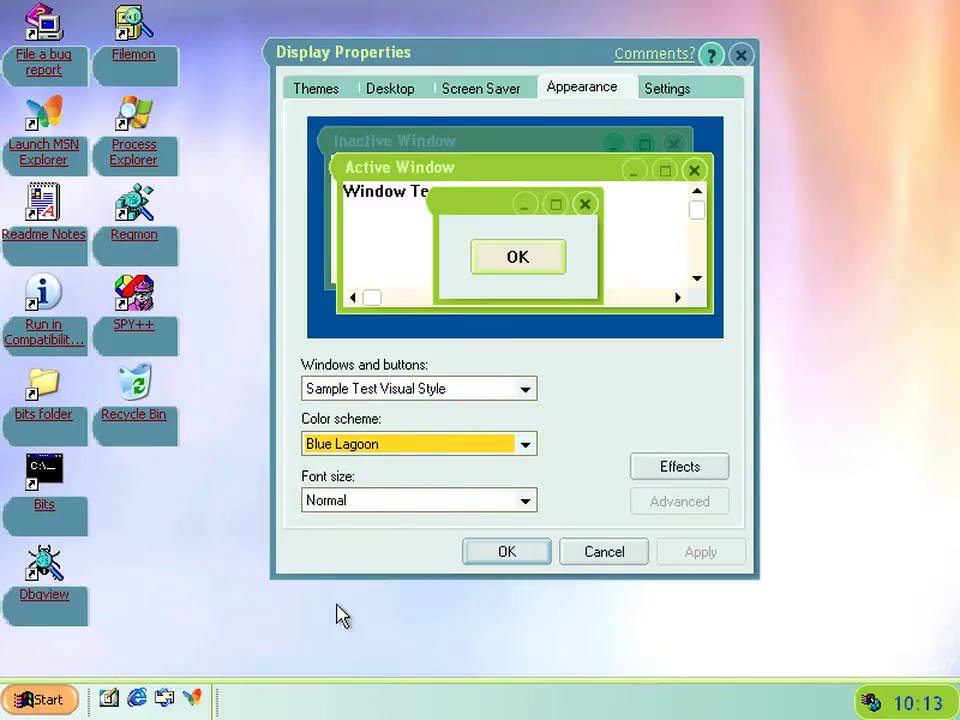
pyautogui.click(442, 450)
pyautogui.click(436, 485)
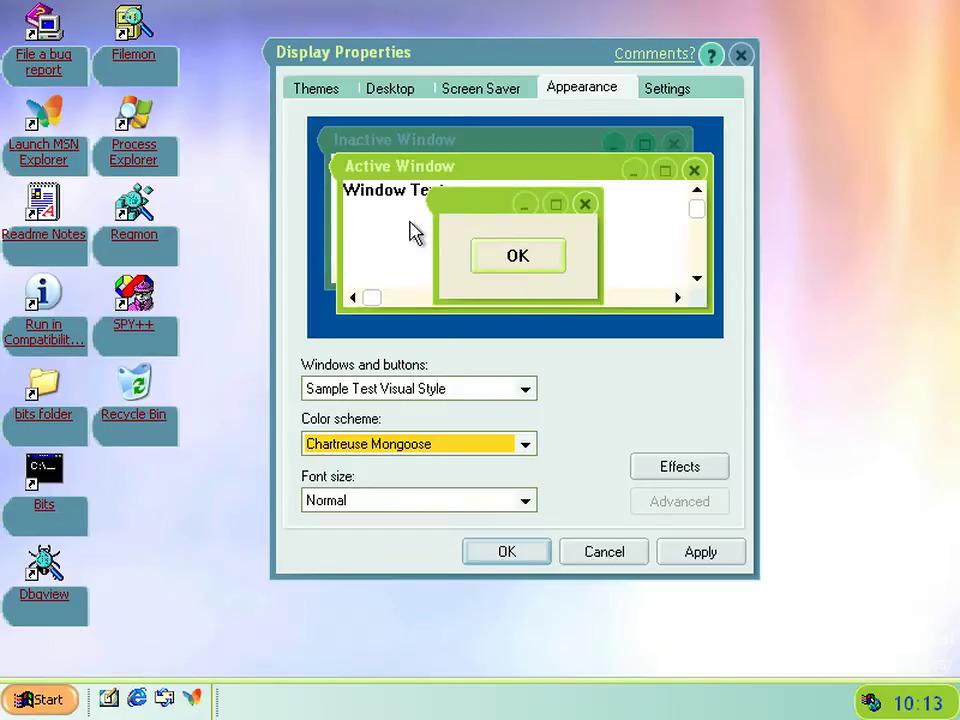
pyautogui.click(525, 446)
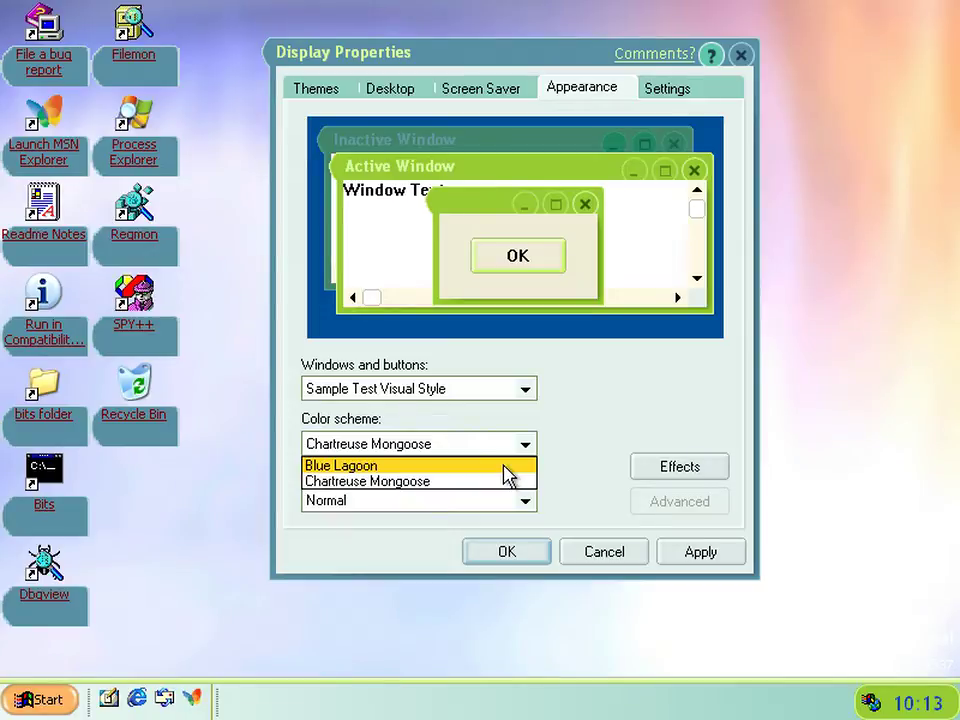
pyautogui.click(507, 468)
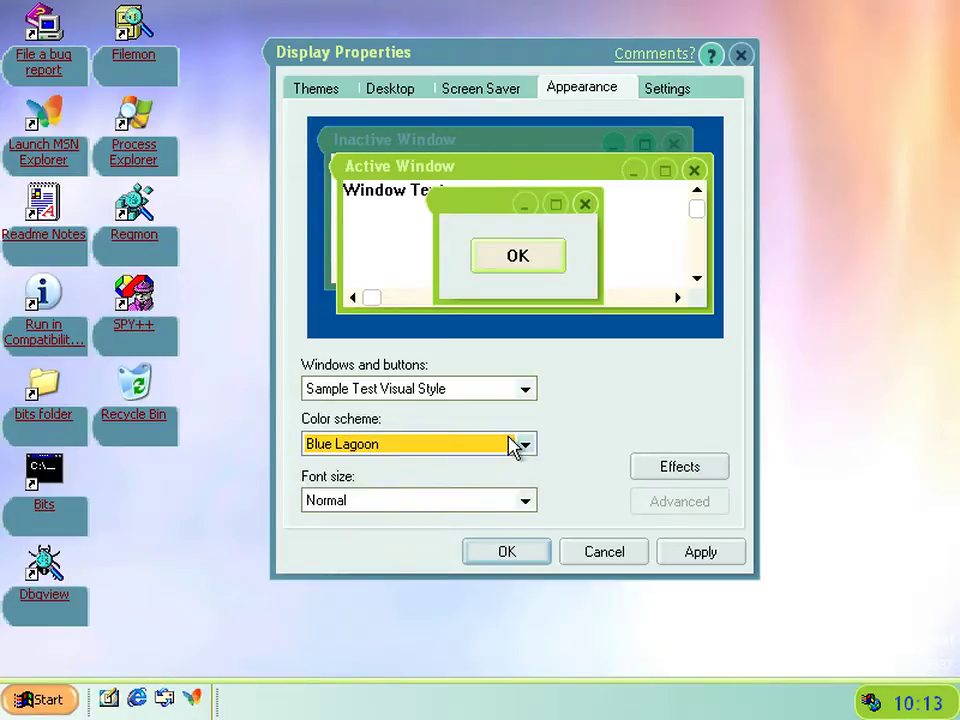
# Compare the previews of Blue Lagoon and Chartreuse Mongoose, and apply the Chartreuse Mongoose color scheme.
pyautogui.click(513, 444)
pyautogui.click(486, 479)
pyautogui.press('Up')
pyautogui.press('Down')
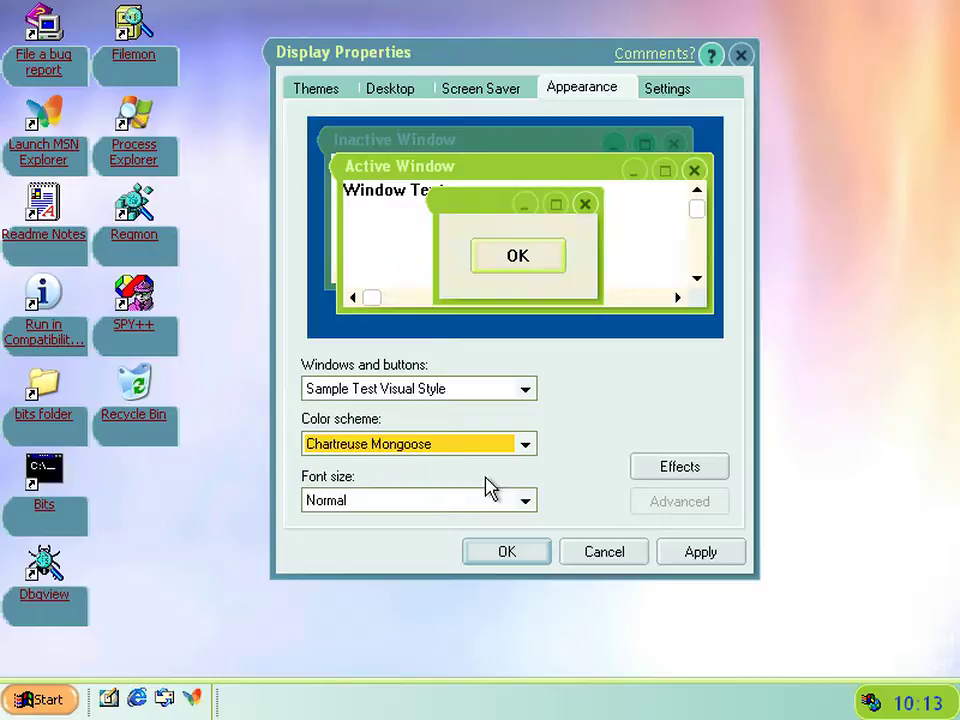
pyautogui.press('Up')
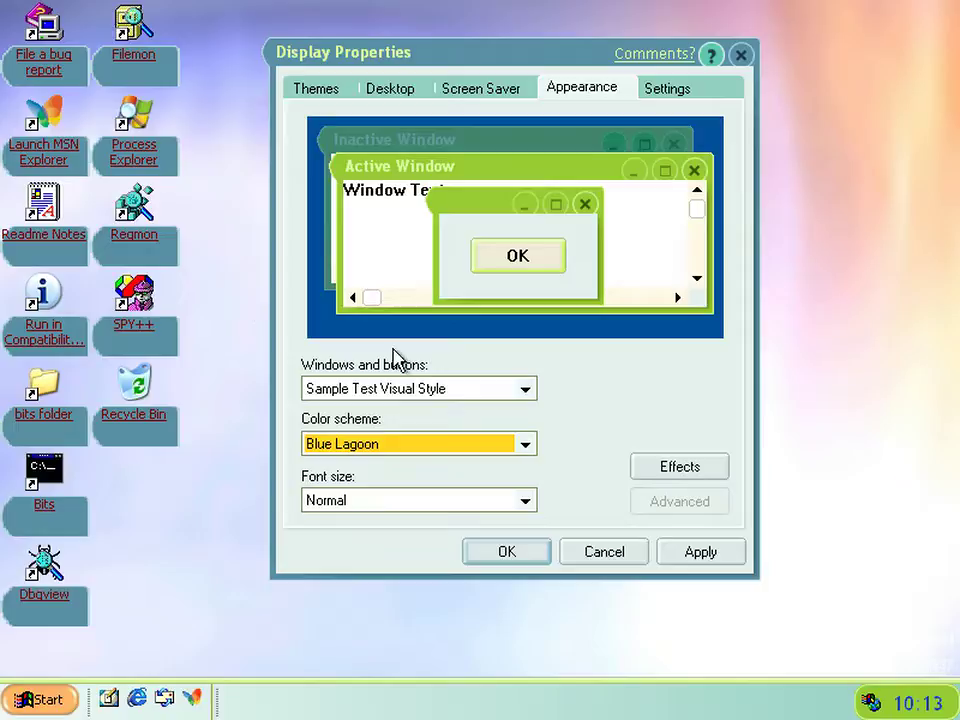
pyautogui.press('Down')
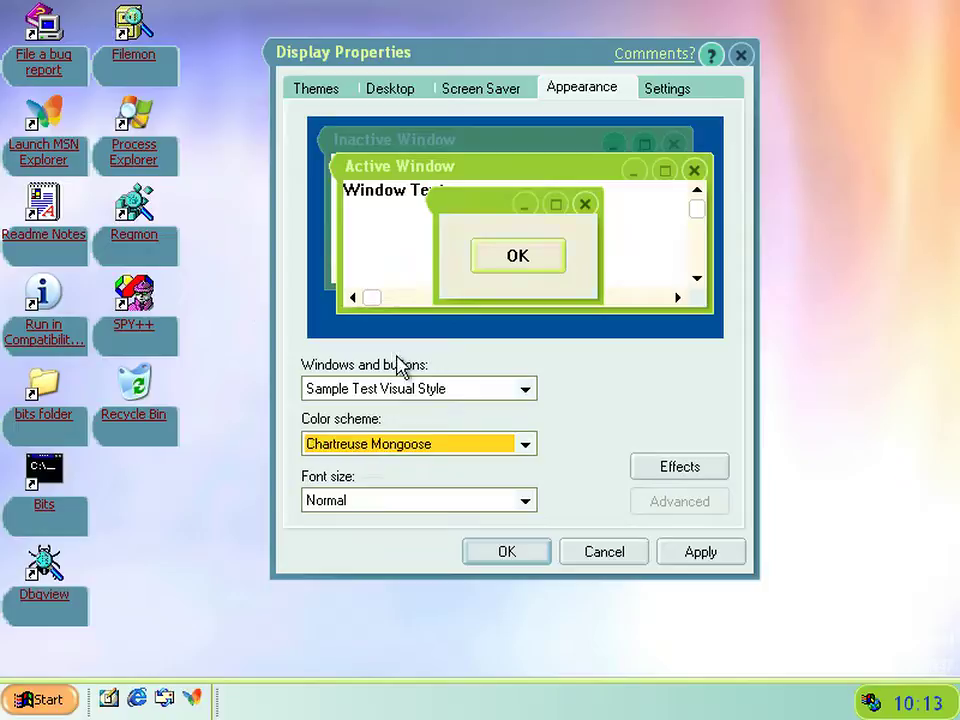
pyautogui.click(697, 555)
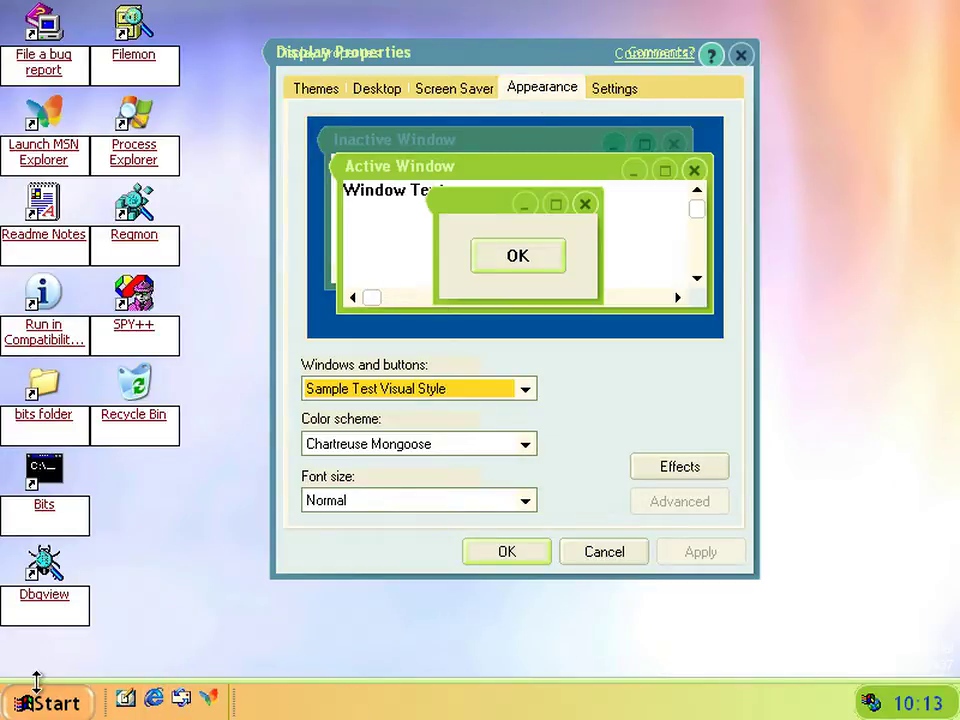
# Set the color scheme of the Sample Test Visual Style to Blue Lagoon and apply it.
pyautogui.click(450, 447)
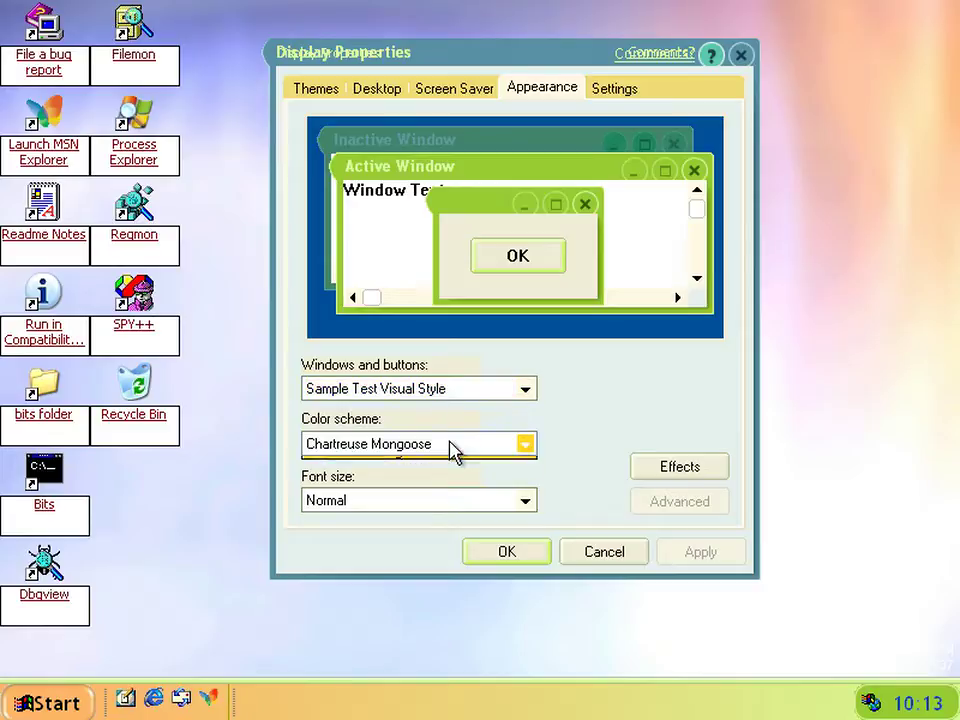
pyautogui.press('Up')
pyautogui.press('Return')
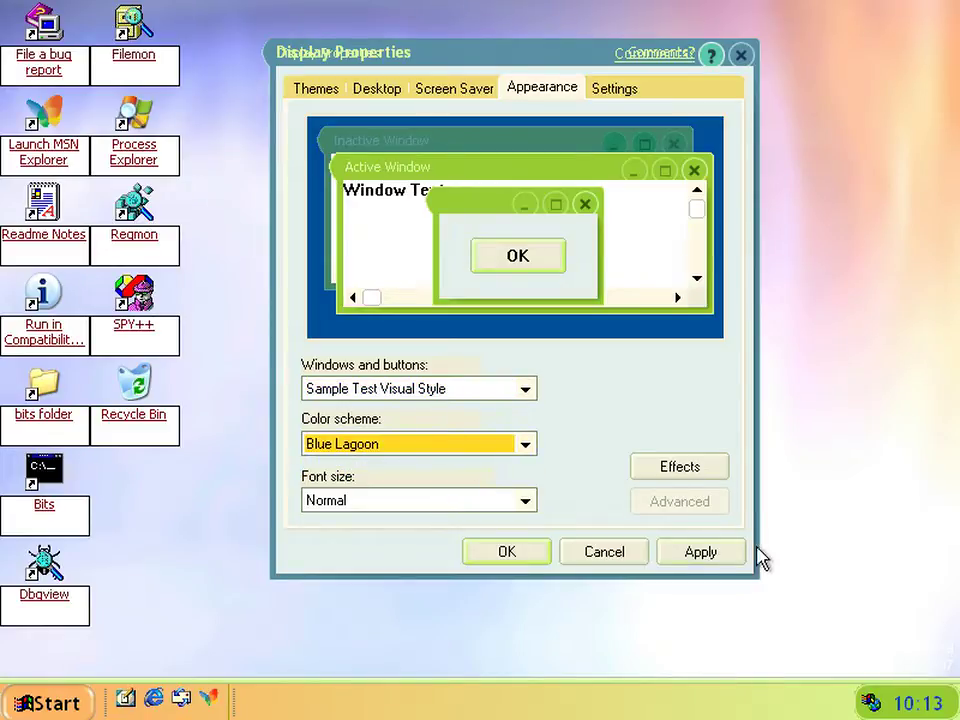
pyautogui.click(735, 560)
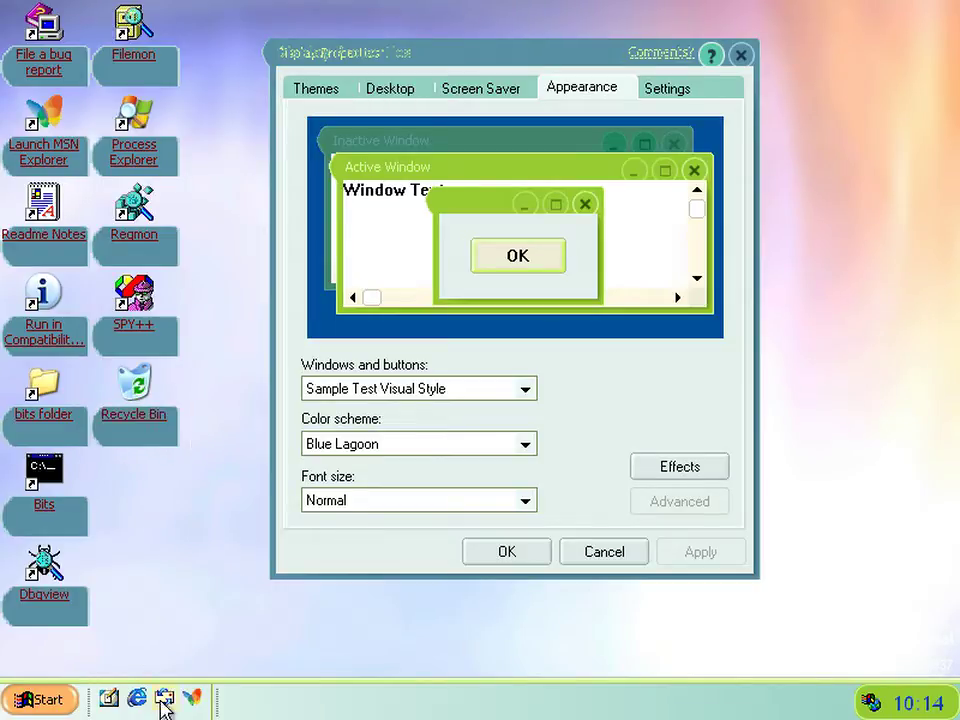
# Open My Computer and go into Local Disk (C:).
pyautogui.click(18, 700)
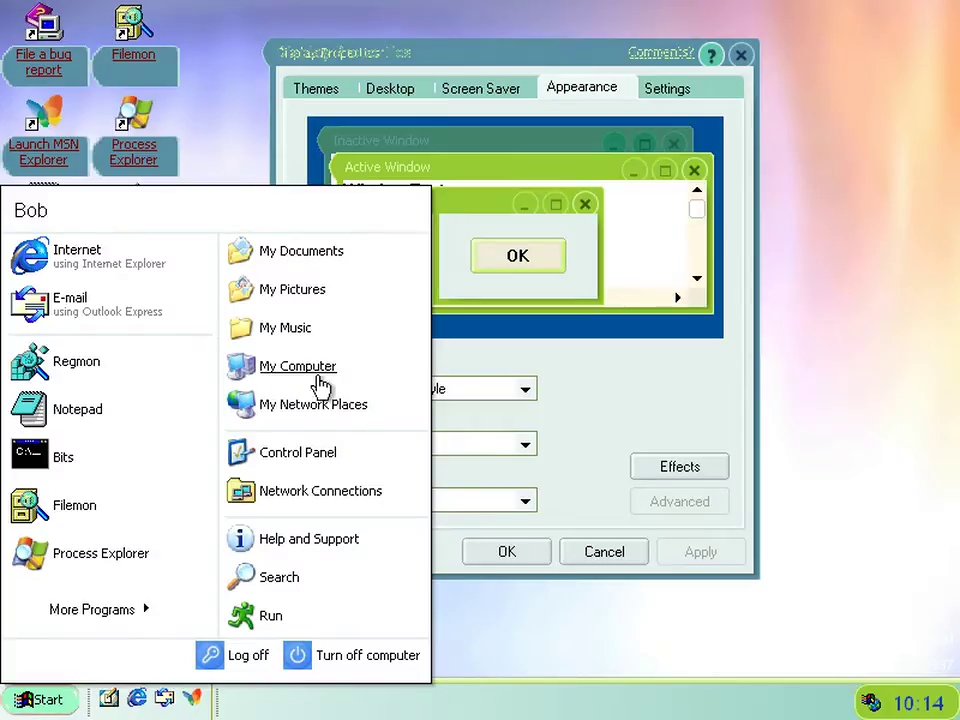
pyautogui.click(331, 384)
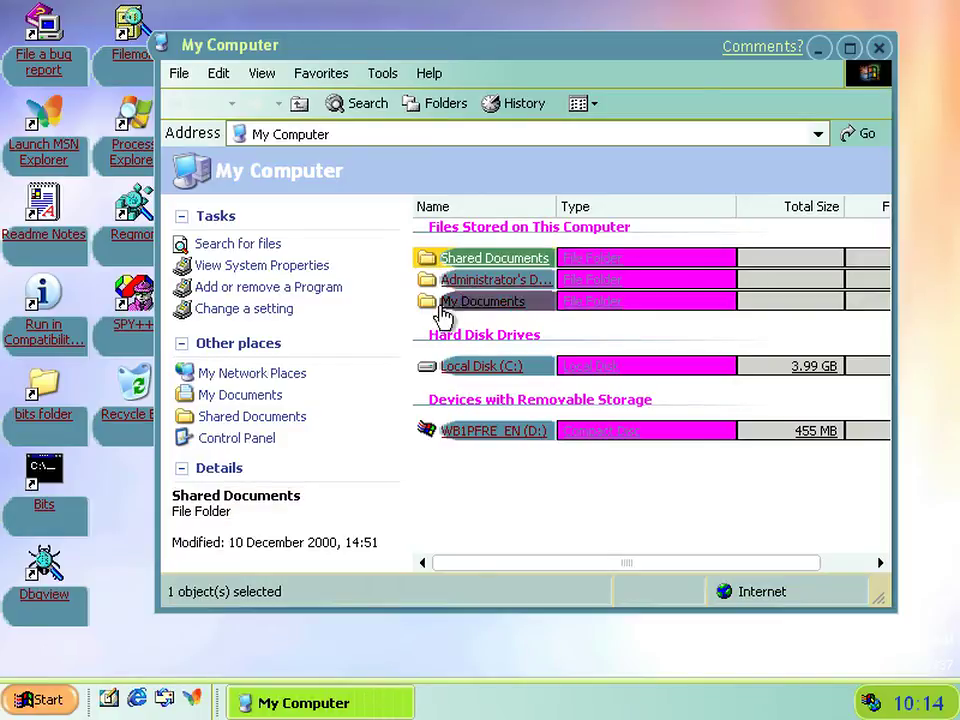
pyautogui.click(480, 490)
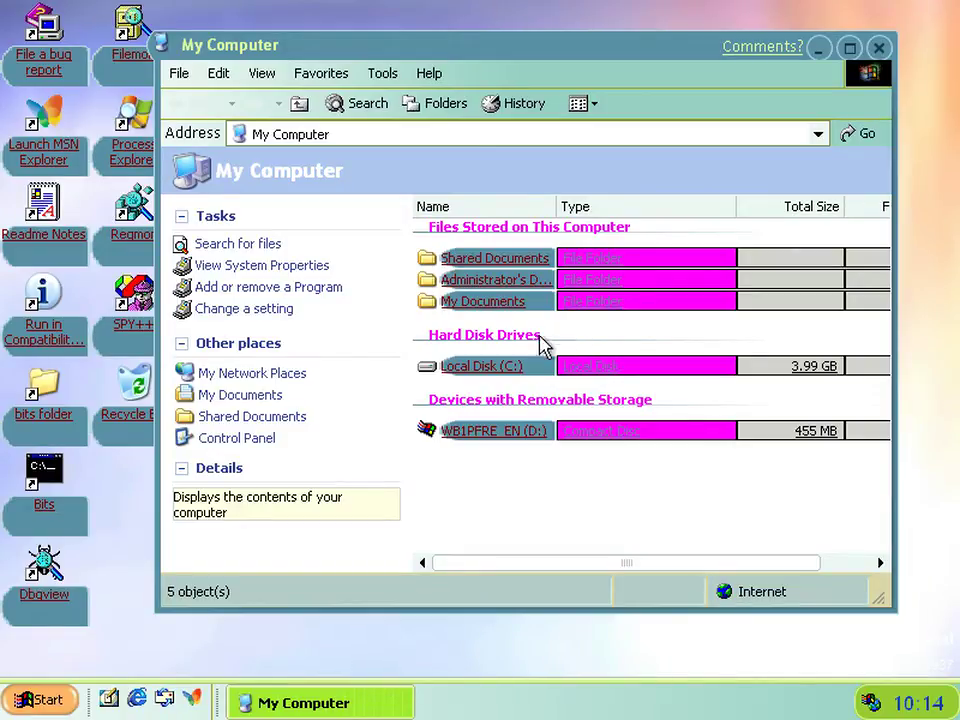
pyautogui.moveTo(506, 377)
pyautogui.press('Return')
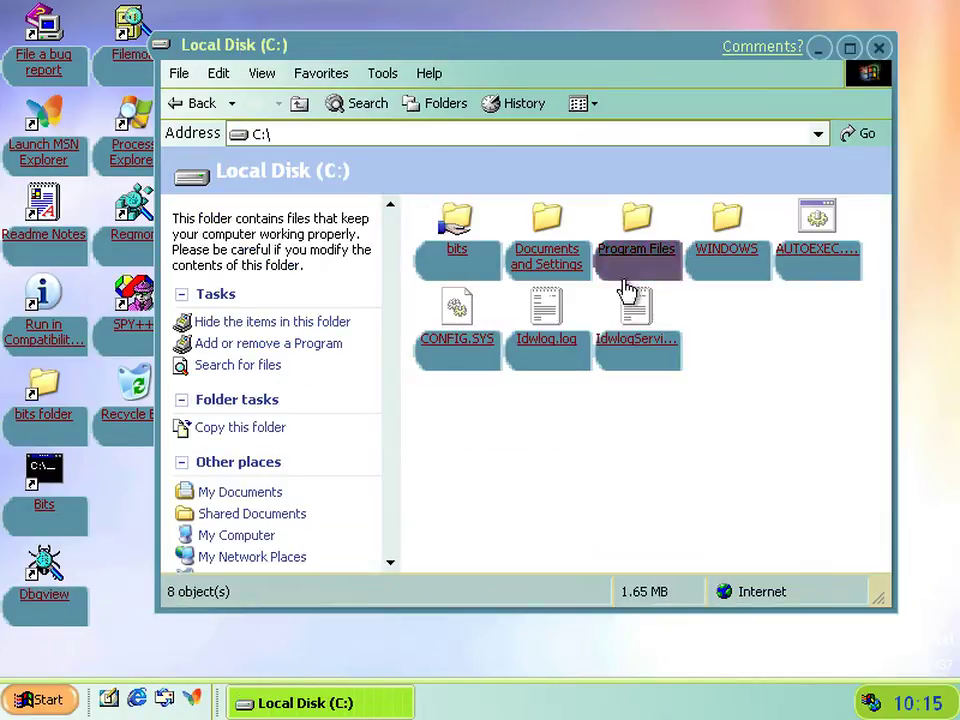
# Open the folder C:\WINDOWS\Resources\Themes\Test and display its theme files in Icons view.
pyautogui.click(729, 276)
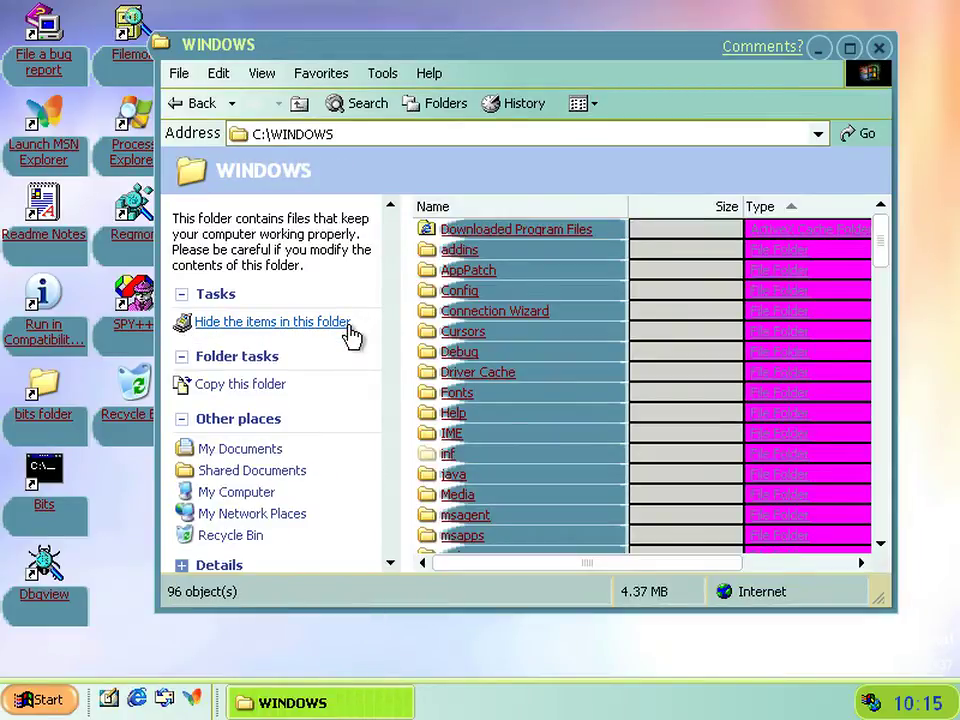
pyautogui.moveTo(480, 362)
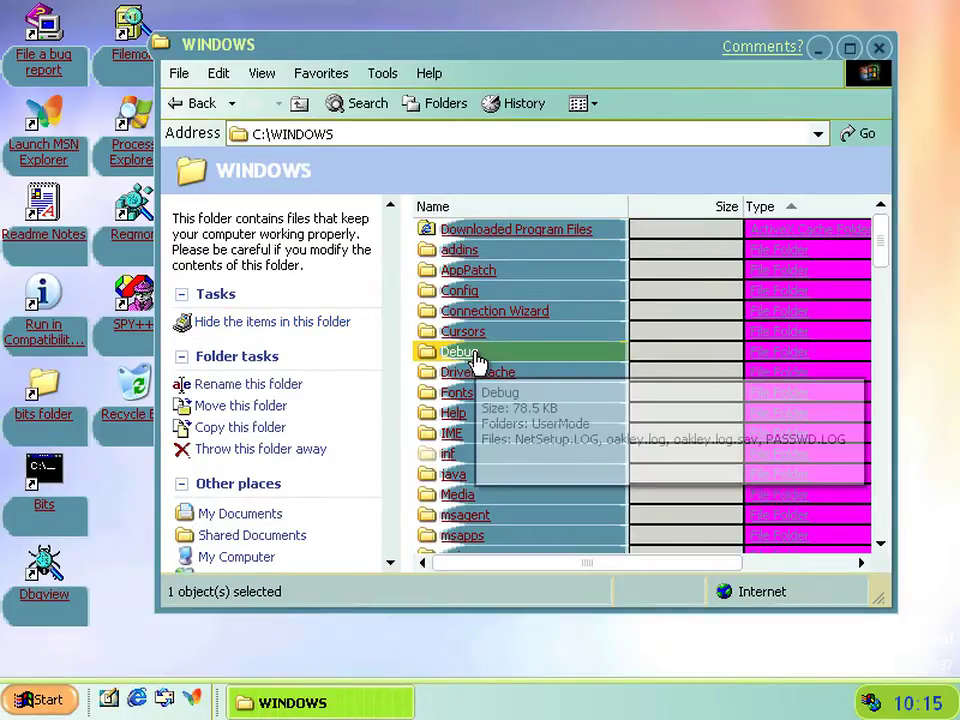
pyautogui.scroll(-8, 410, 378)
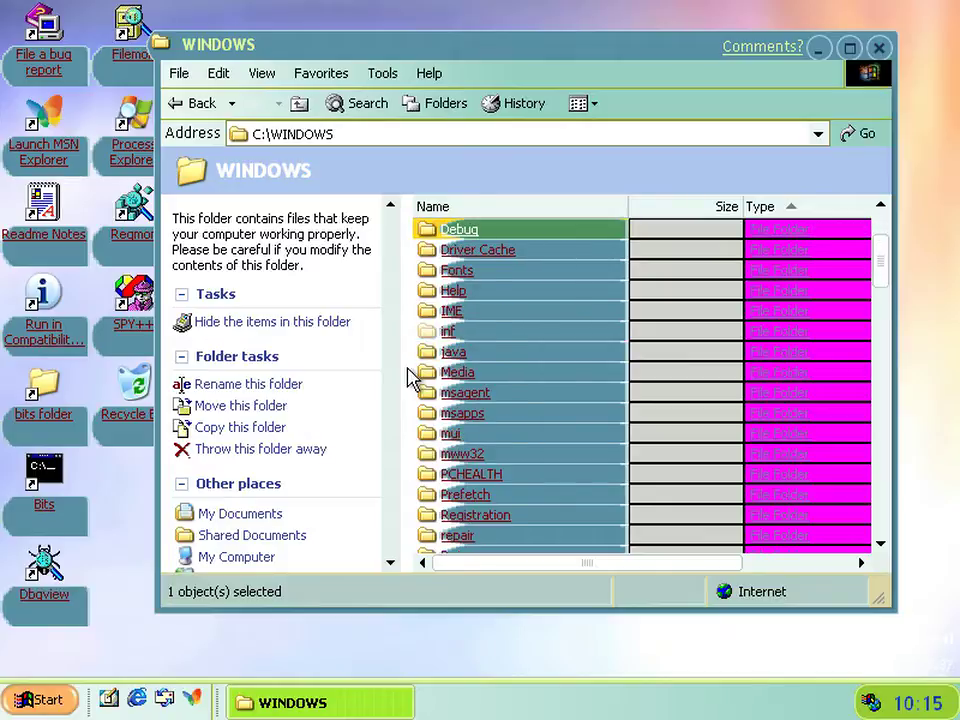
pyautogui.scroll(2, 410, 378)
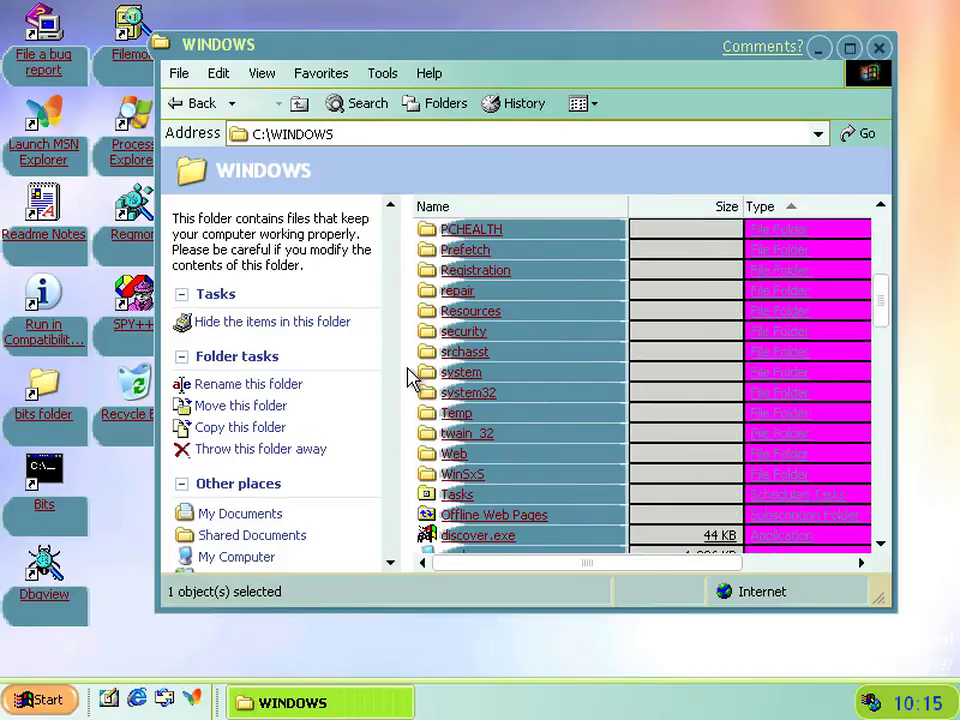
pyautogui.click(493, 313)
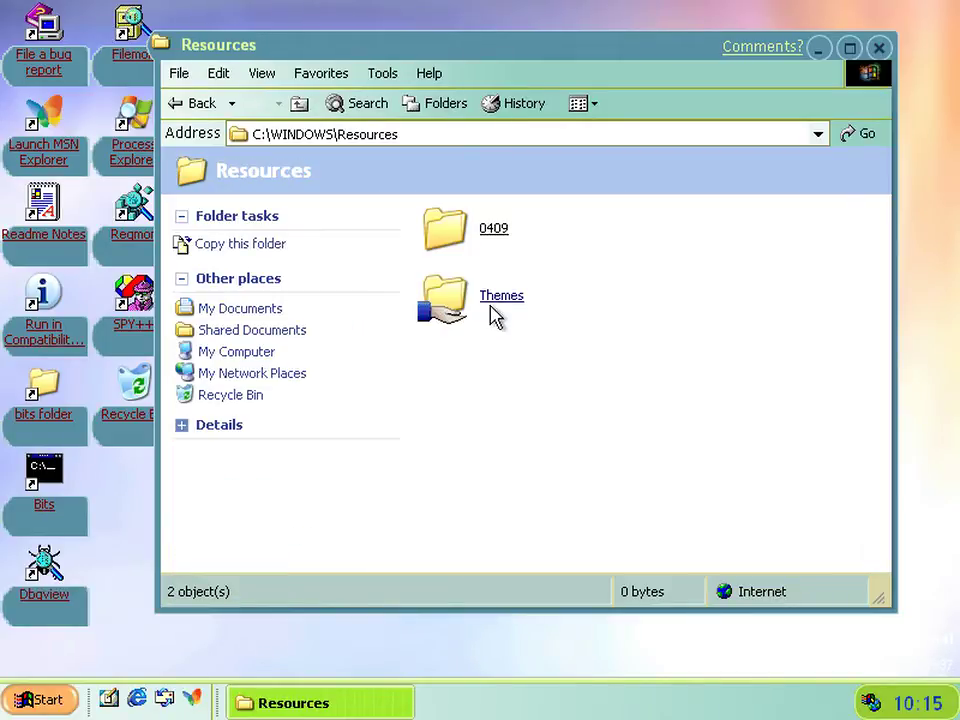
pyautogui.click(482, 311)
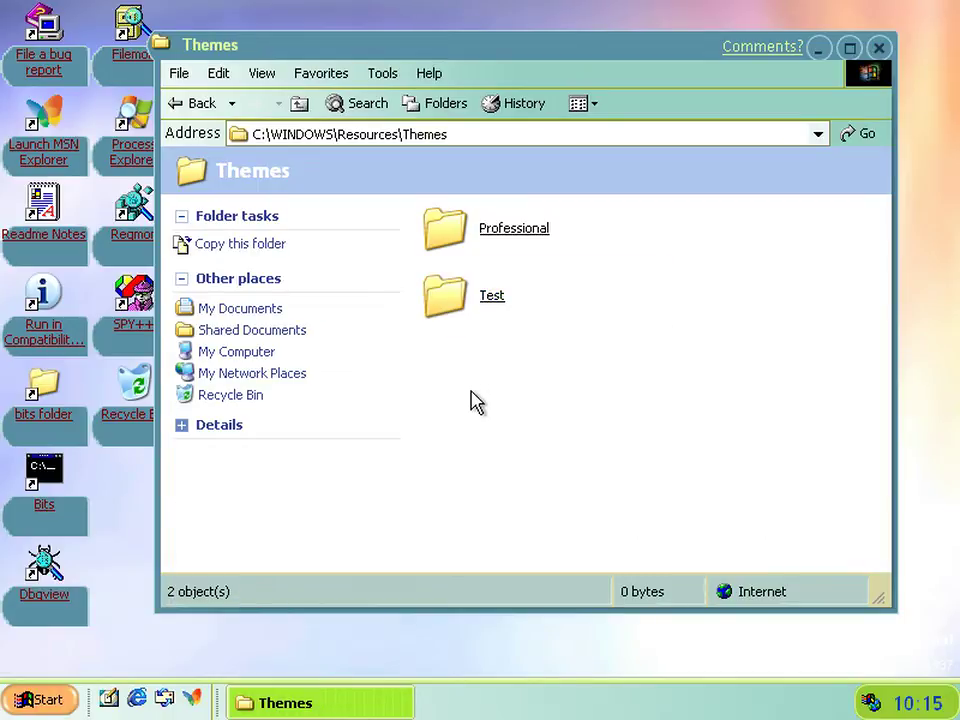
pyautogui.click(470, 308)
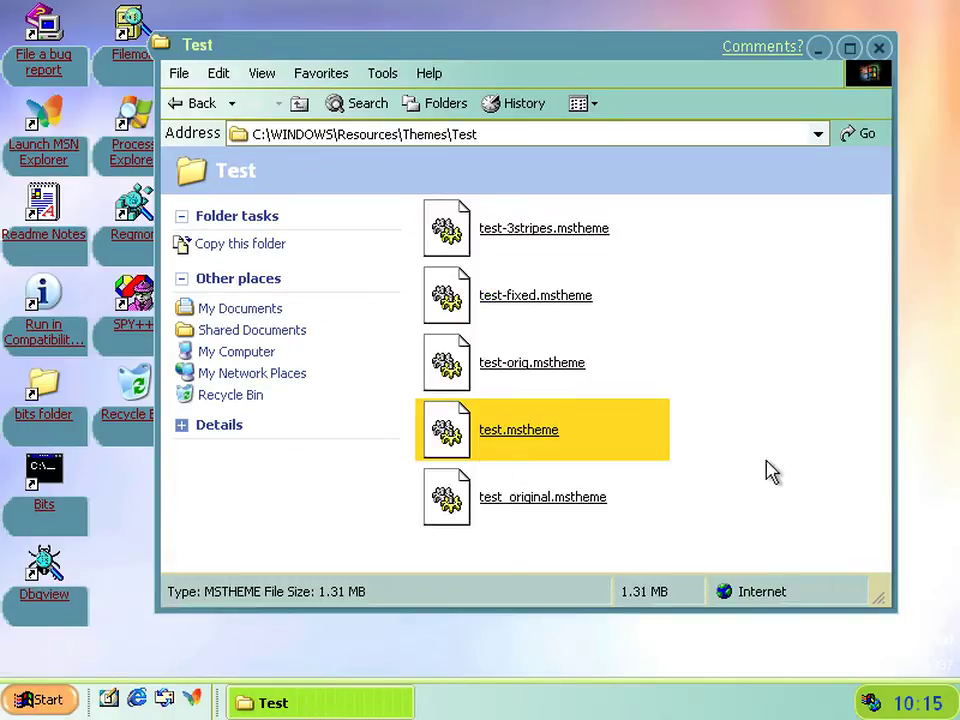
pyautogui.click(587, 102)
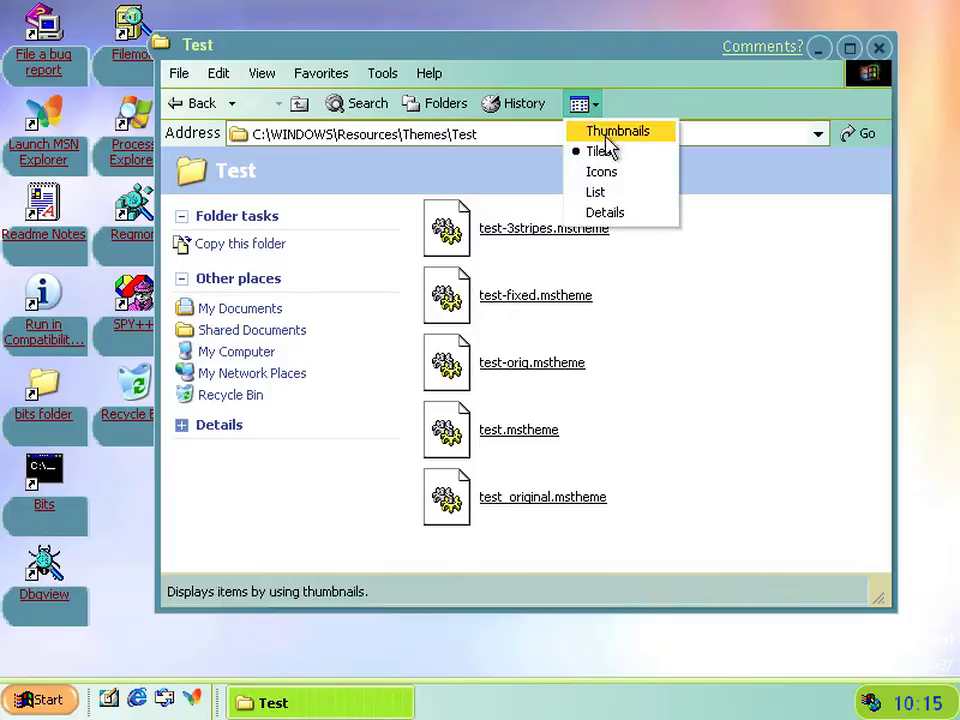
pyautogui.click(619, 174)
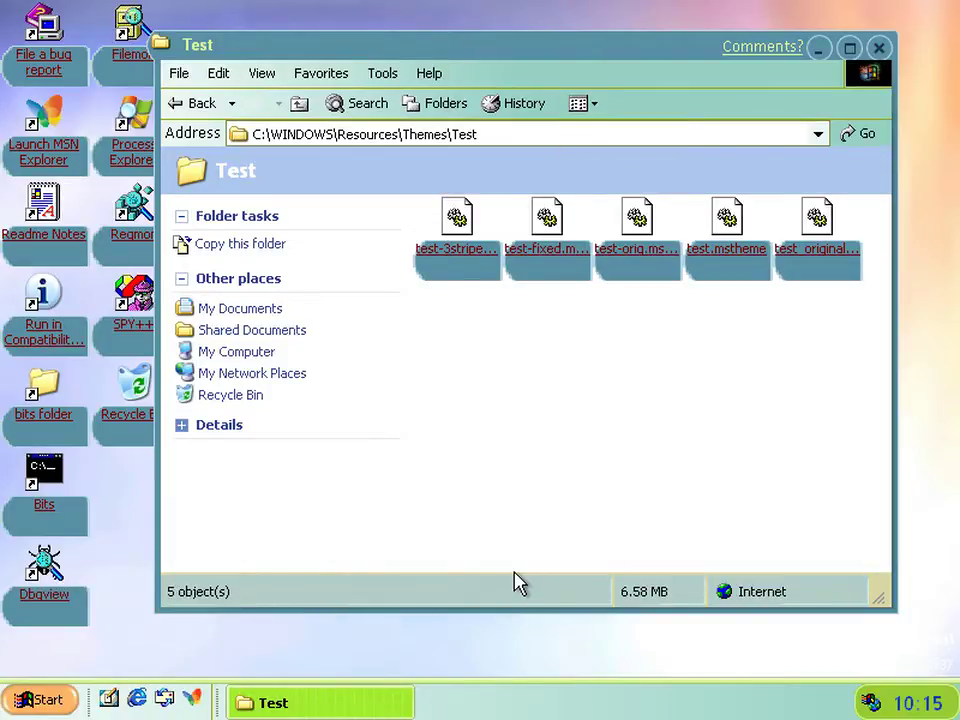
# Apply the Watercolor button style to windows and buttons in the display properties, and return to the Test folder window.
pyautogui.rightClick(480, 665)
pyautogui.click(502, 648)
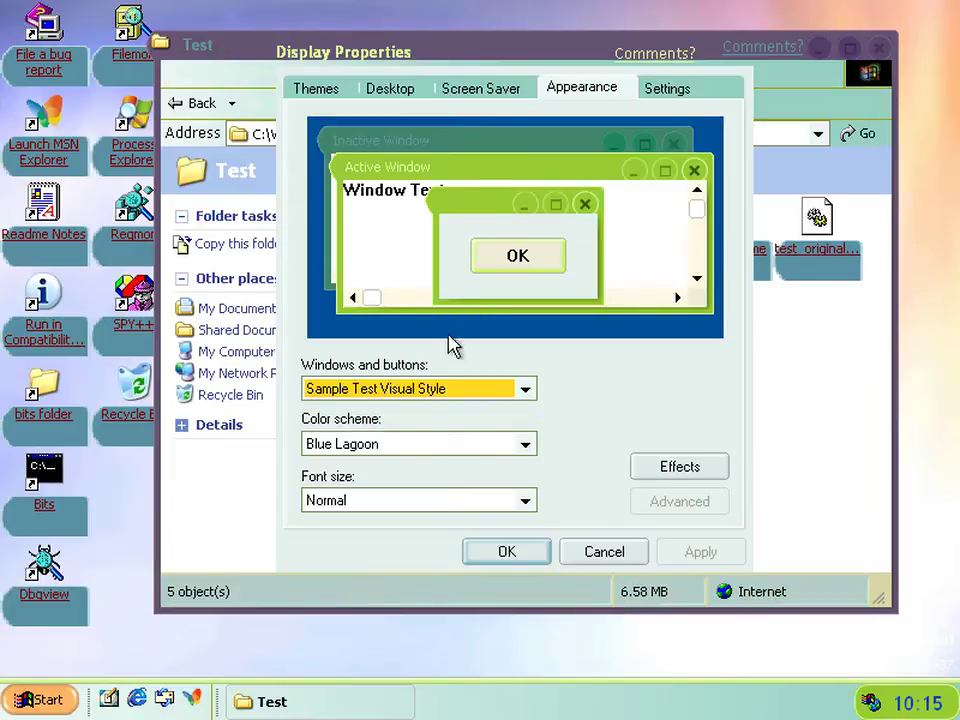
pyautogui.click(437, 400)
pyautogui.click(433, 427)
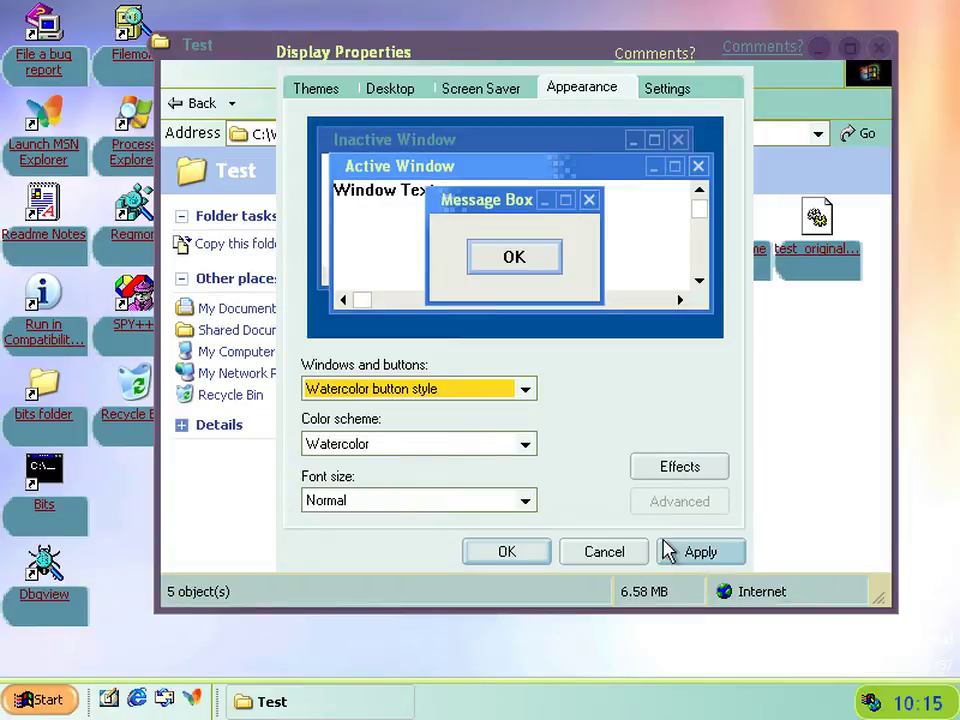
pyautogui.click(683, 560)
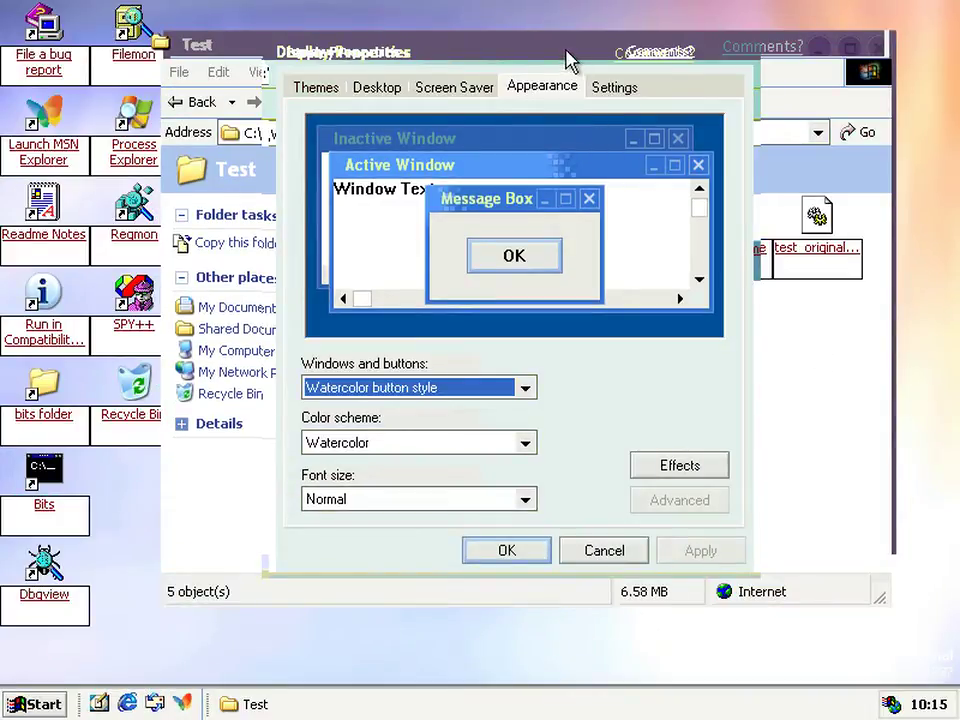
pyautogui.click(830, 454)
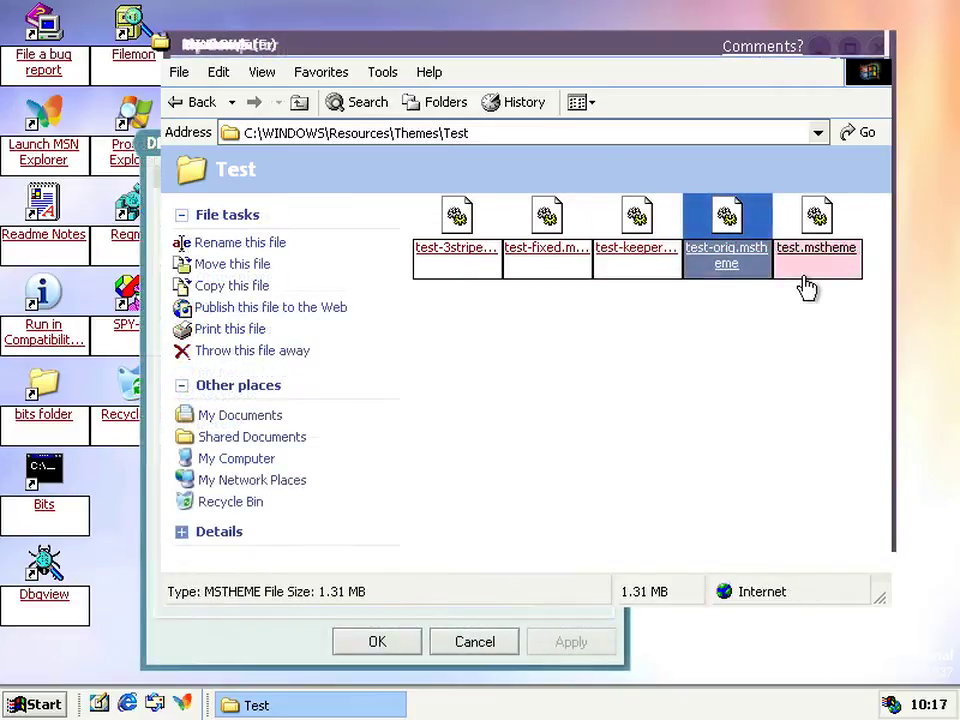
# Rename the file test.mstheme in the Test folder as test0original.mstheme.
pyautogui.click(812, 262)
pyautogui.press('F2')
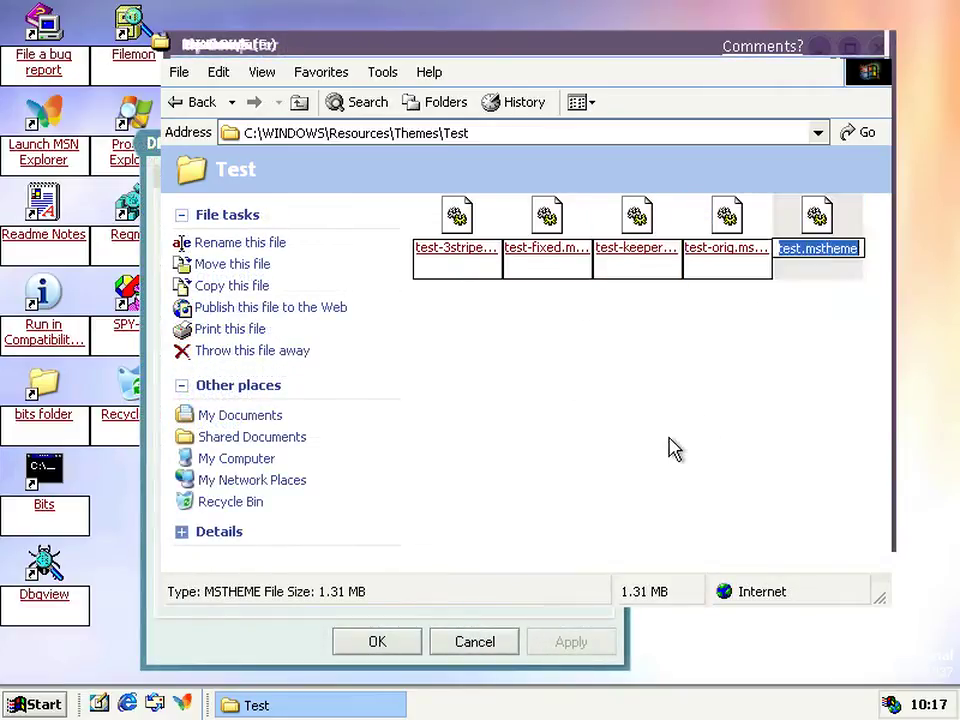
pyautogui.press('Right')
pyautogui.press('Left')
pyautogui.press('Left')
pyautogui.press('Left')
pyautogui.press('Left')
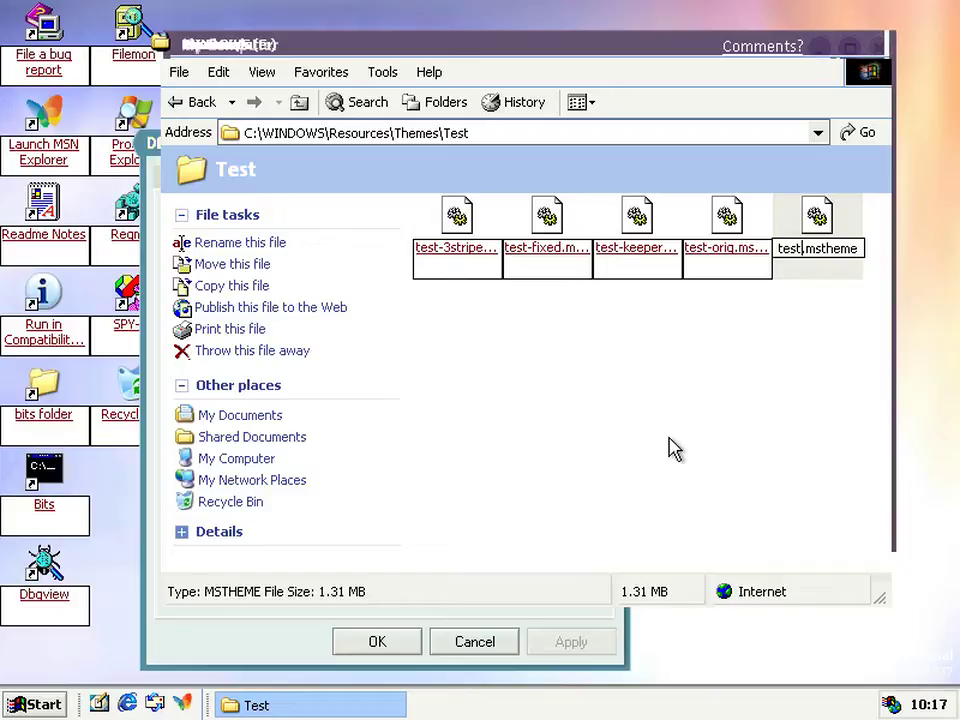
pyautogui.write('0')
pyautogui.write('original')
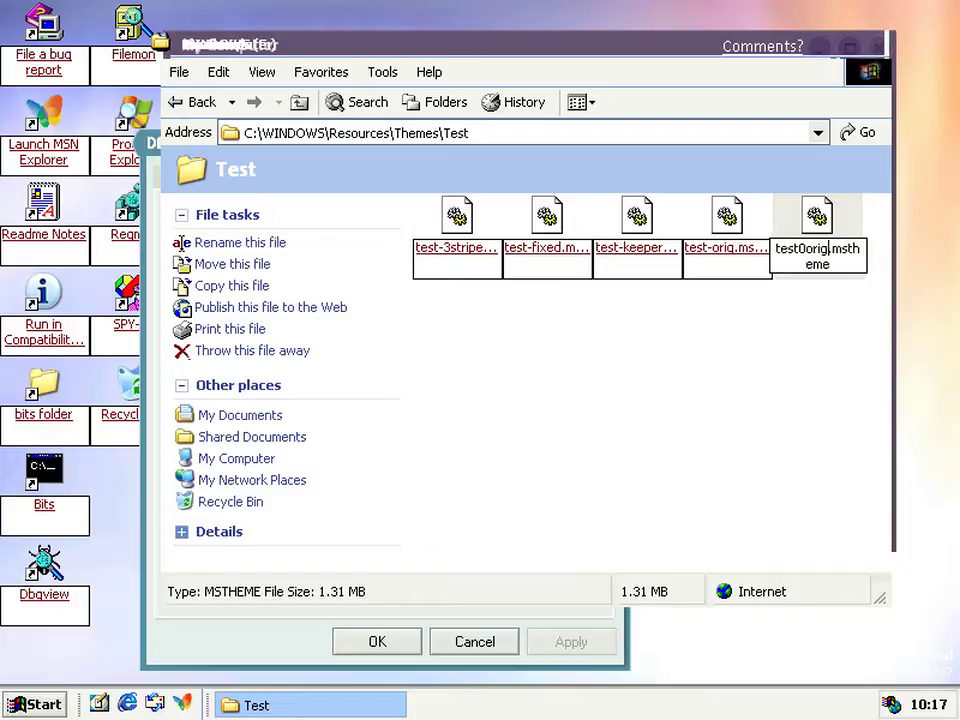
pyautogui.press('Return')
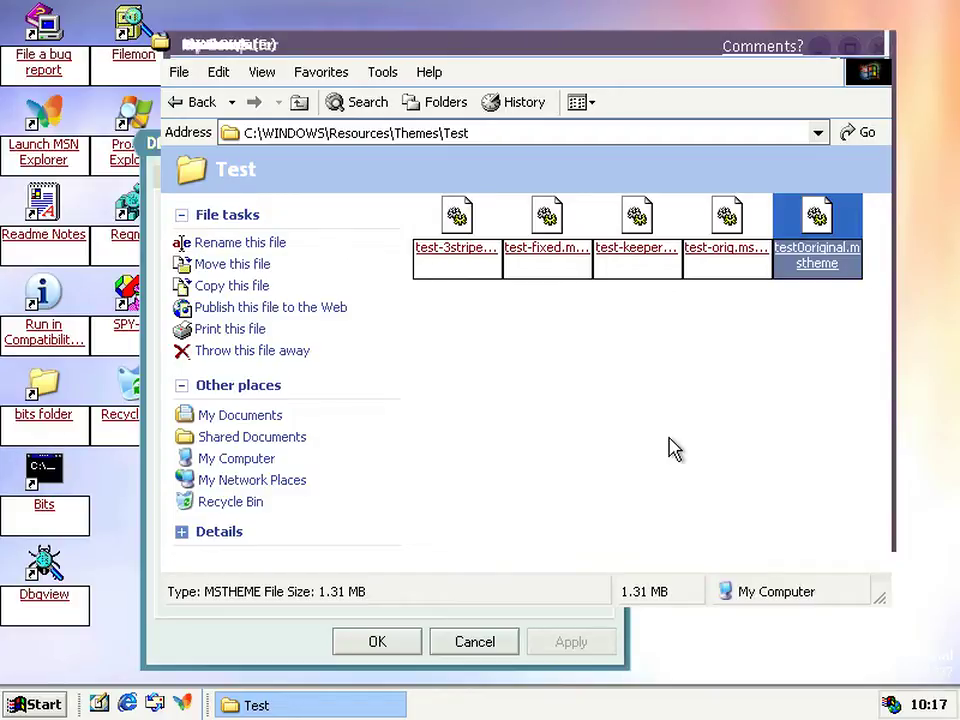
# Rename the file test-3stripes.mstheme as test.mstheme.
pyautogui.press('F2')
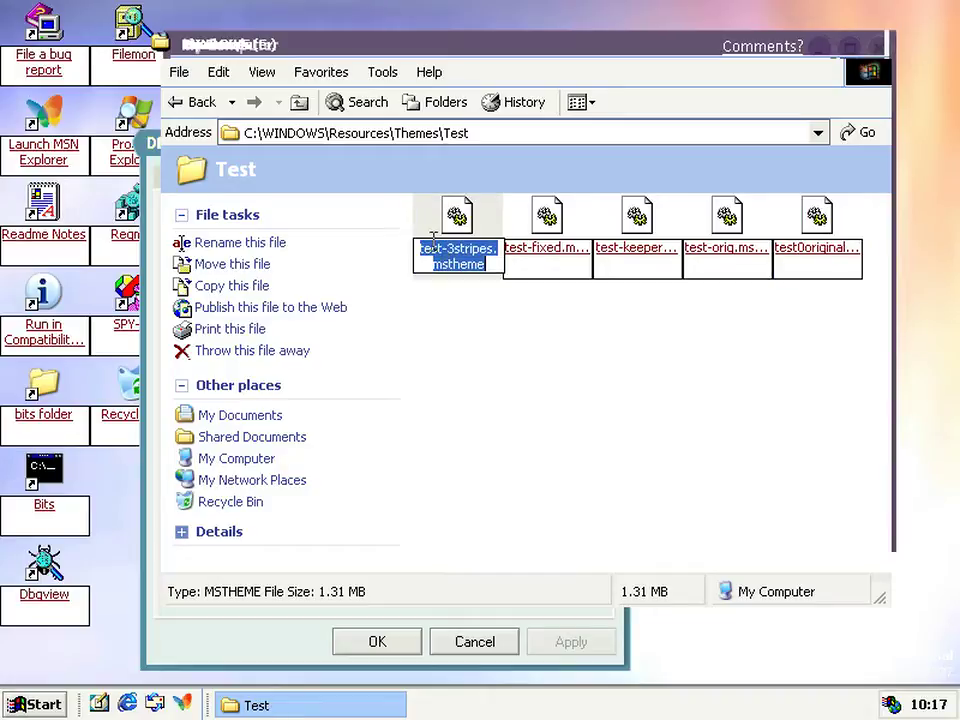
pyautogui.click(444, 255)
pyautogui.press('Delete')
pyautogui.press('Delete')
pyautogui.press('Delete')
pyautogui.press('Delete')
pyautogui.press('Delete')
pyautogui.press('Delete')
pyautogui.press('Delete')
pyautogui.press('Delete')
pyautogui.press('Delete')
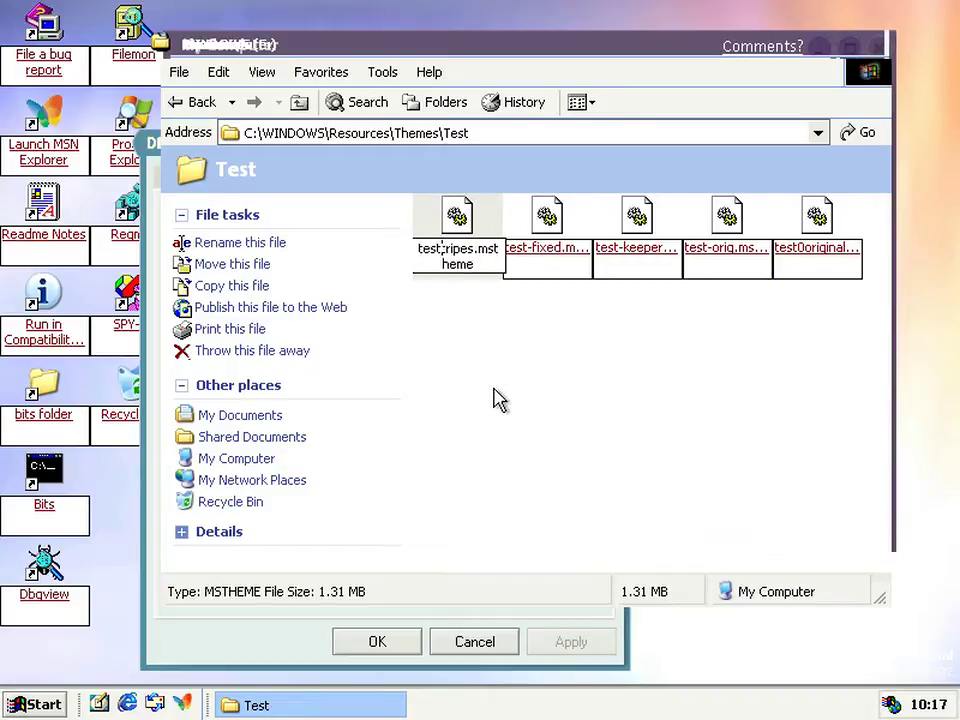
pyautogui.press('Return')
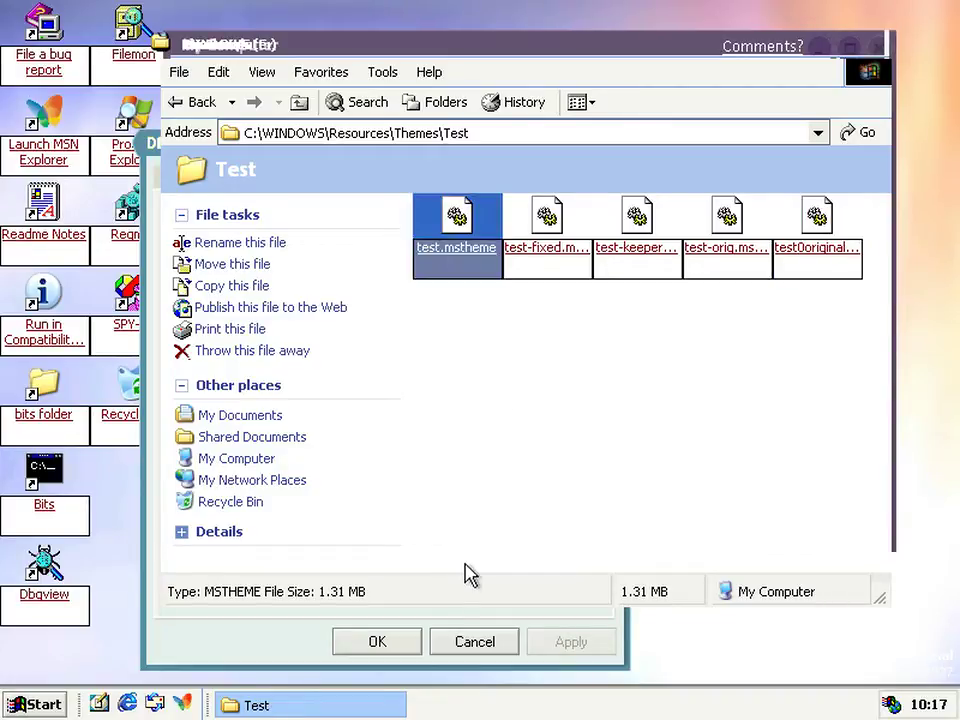
# Apply the Sample Test Visual Style with the Blue Lagoon color scheme and close the display properties.
pyautogui.click(313, 646)
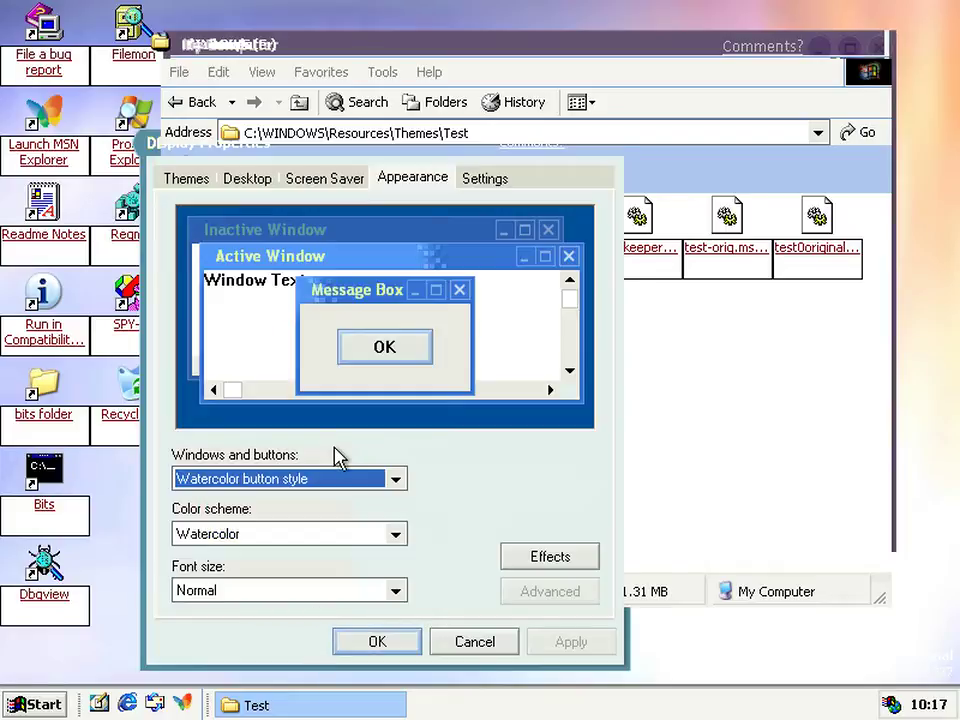
pyautogui.press('Down')
pyautogui.click(336, 533)
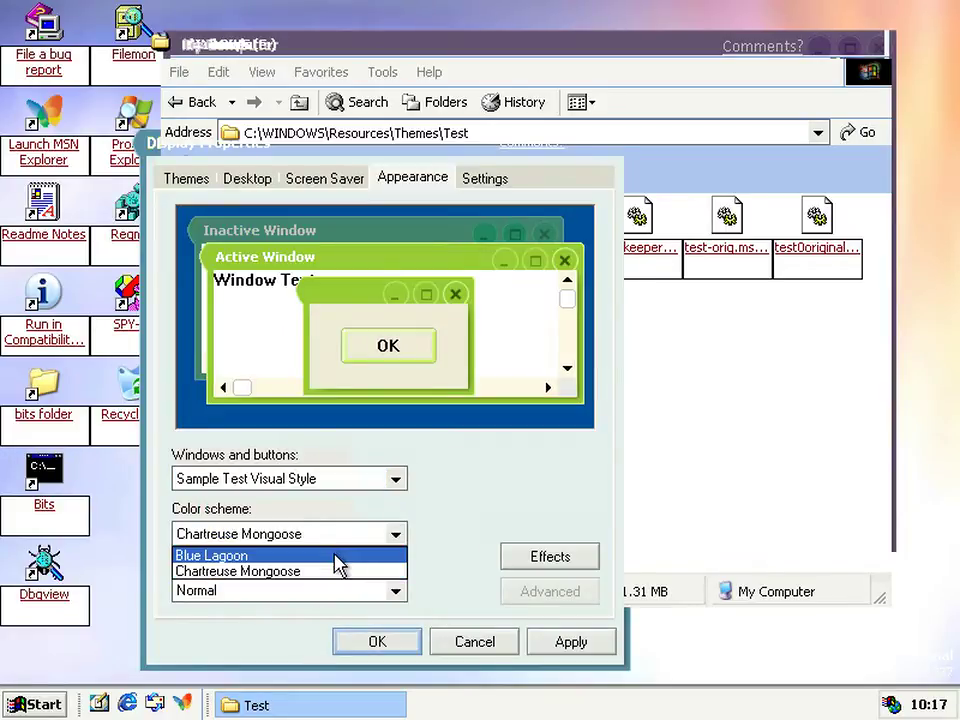
pyautogui.click(335, 557)
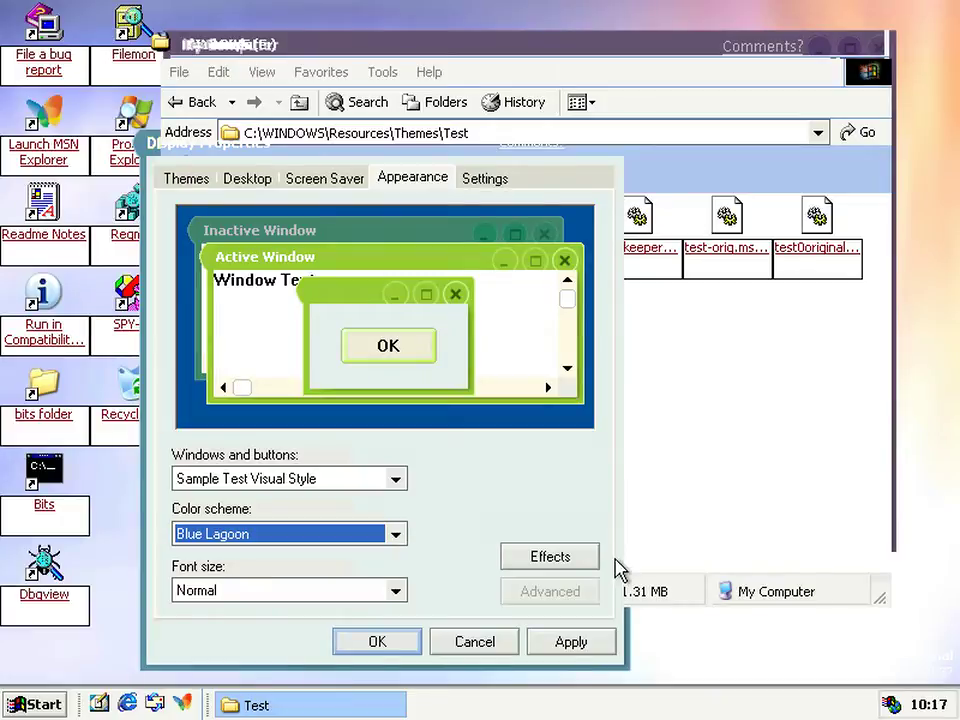
pyautogui.click(581, 650)
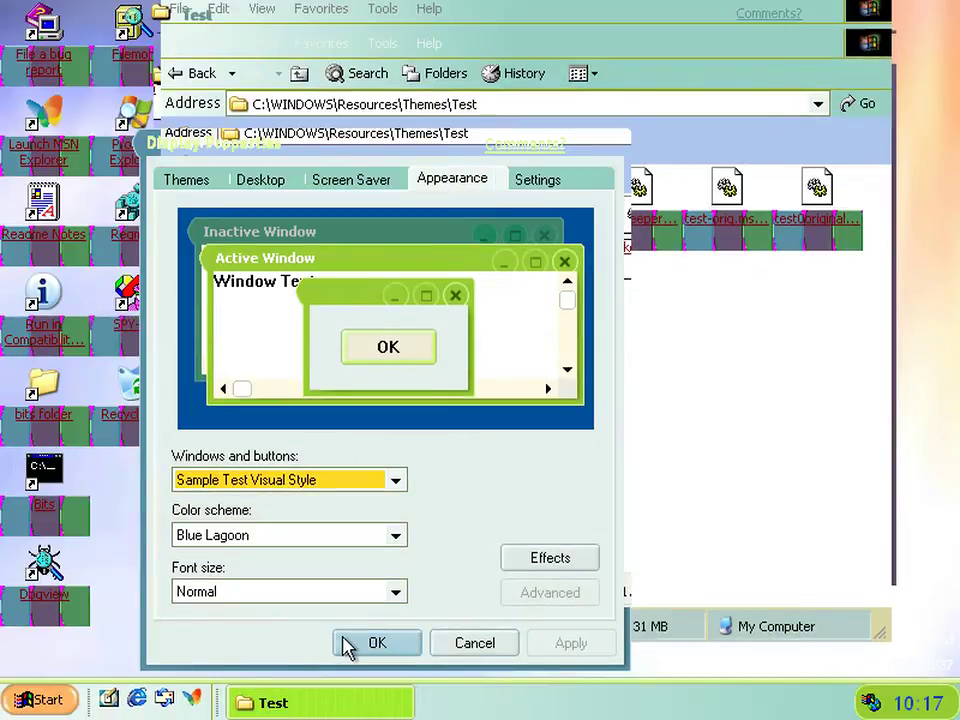
pyautogui.click(357, 644)
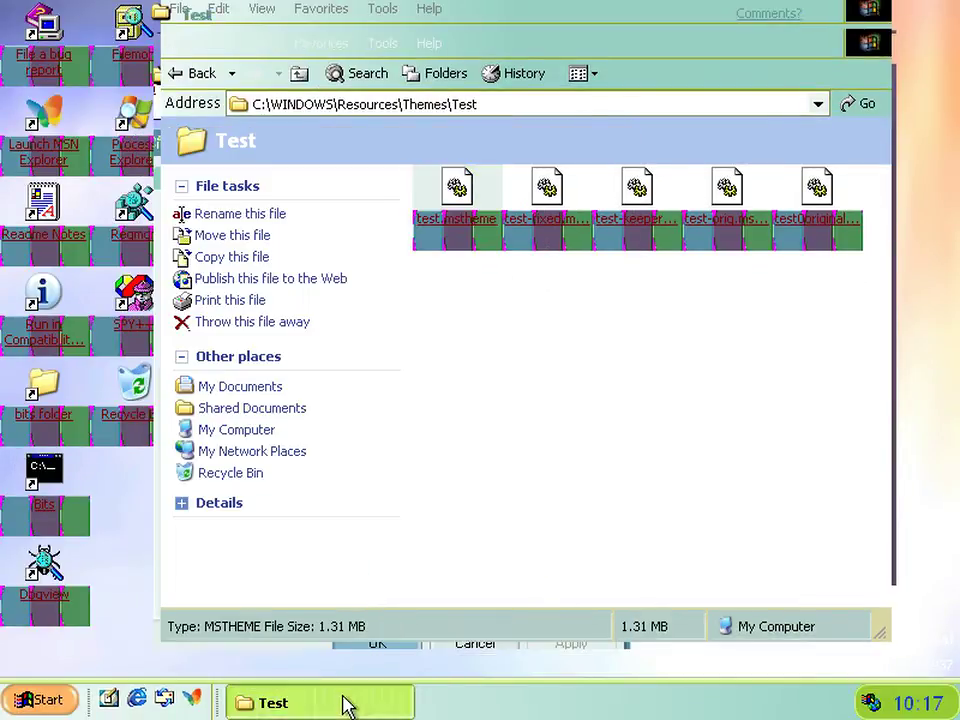
# Minimize the Test folder window to examine the styling of the desktop icons, including a selected Recycle Bin, and restore the window.
pyautogui.click(347, 703)
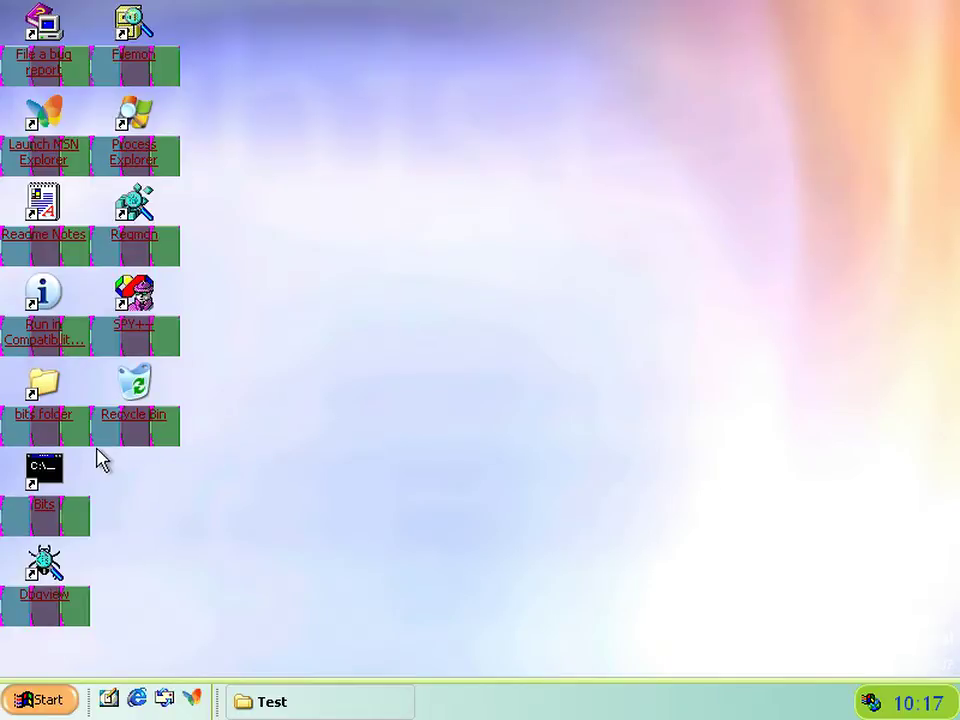
pyautogui.click(133, 424)
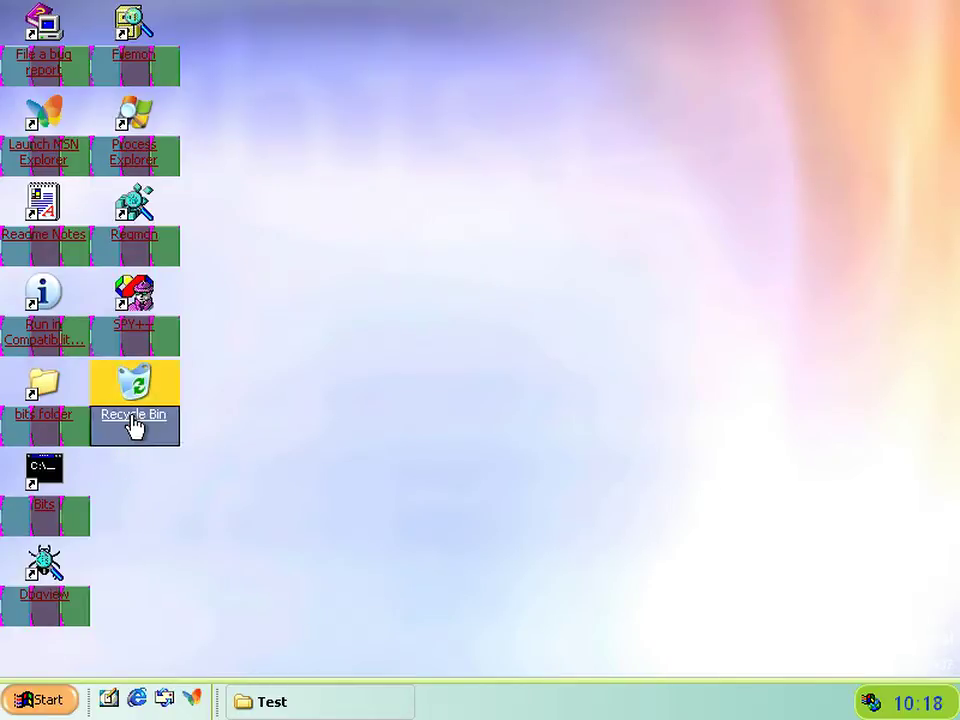
pyautogui.click(258, 488)
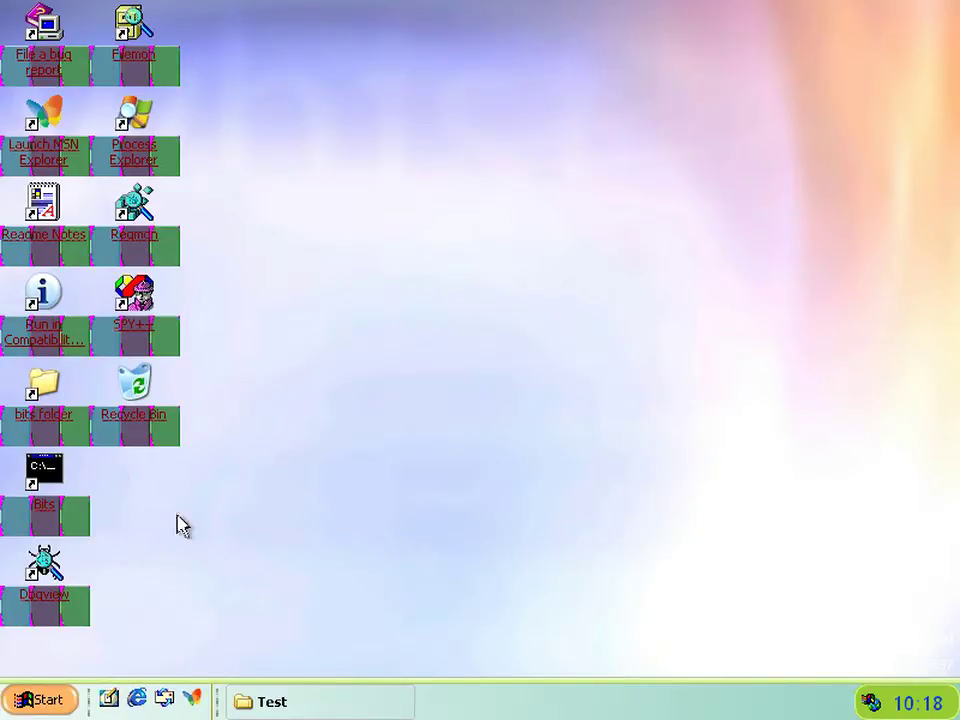
pyautogui.click(339, 708)
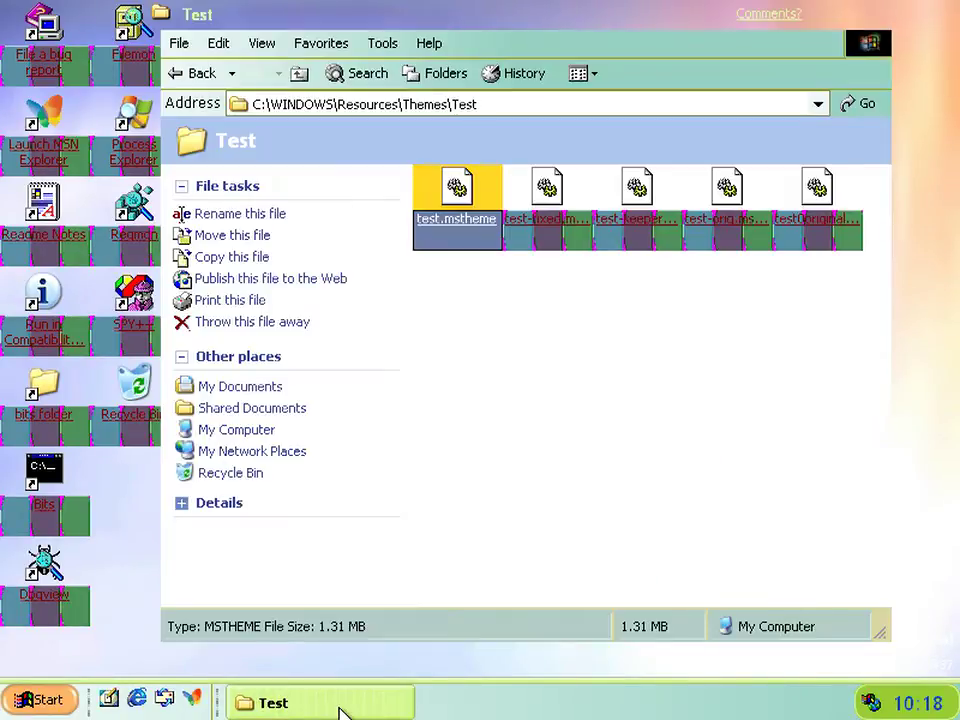
pyautogui.click(514, 486)
pyautogui.click(105, 472)
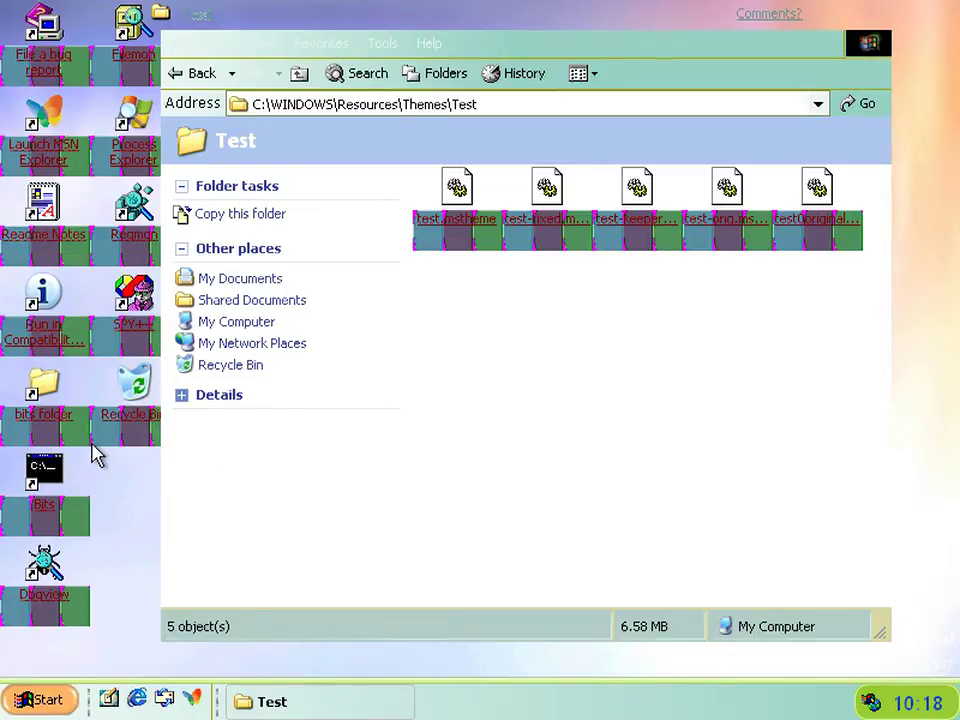
# Rename the file test.mstheme back to test-3stripes.mstheme.
pyautogui.click(483, 446)
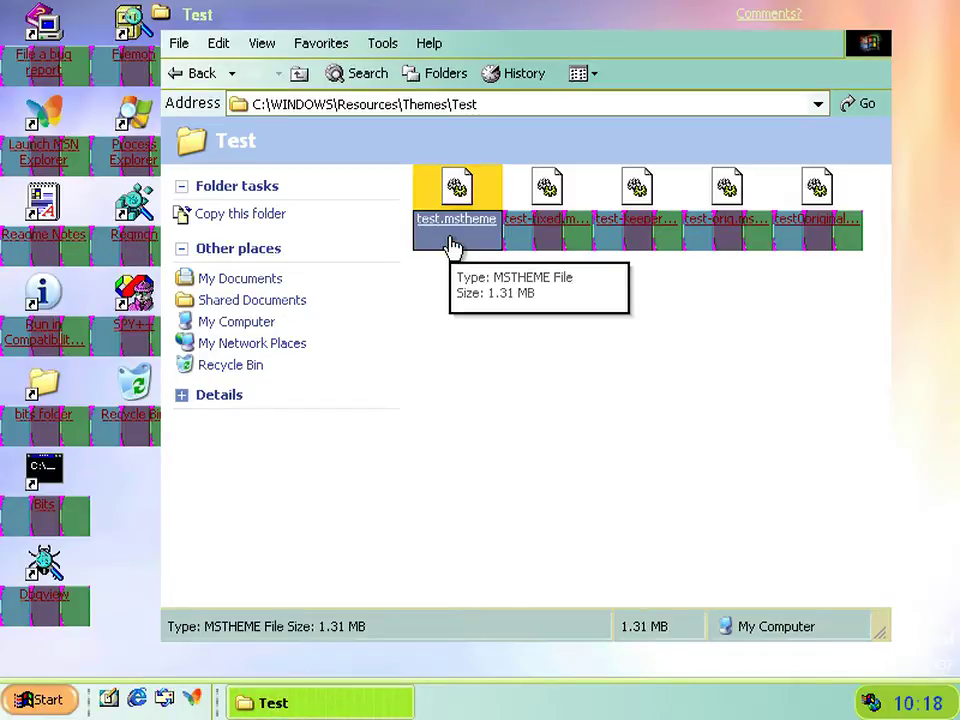
pyautogui.press('F2')
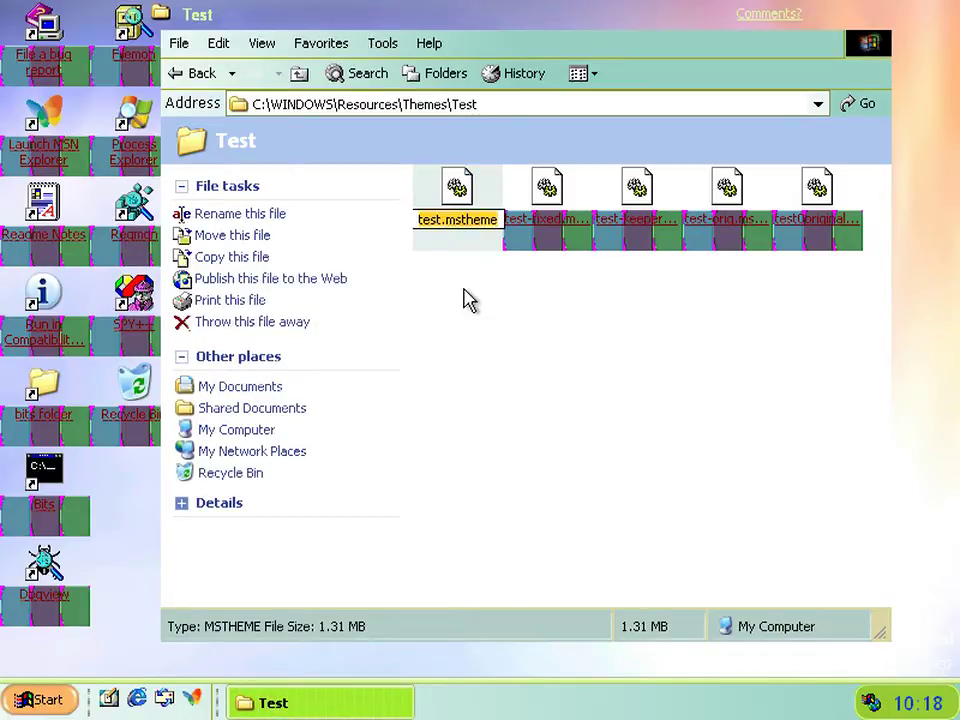
pyautogui.press('Home')
pyautogui.press('Right')
pyautogui.press('Right')
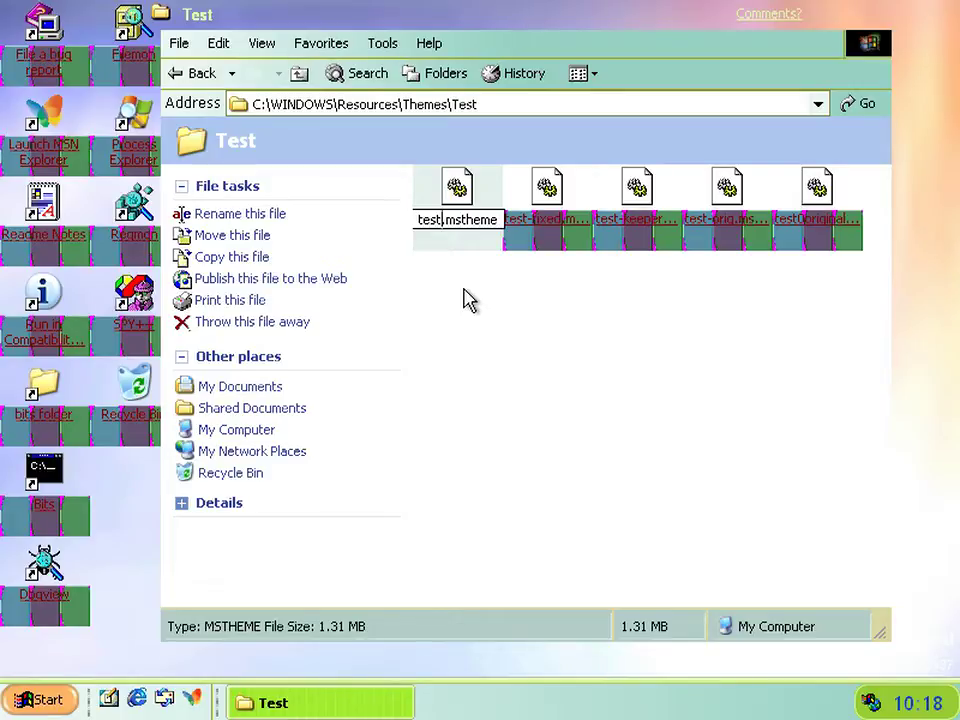
pyautogui.write('-3strip')
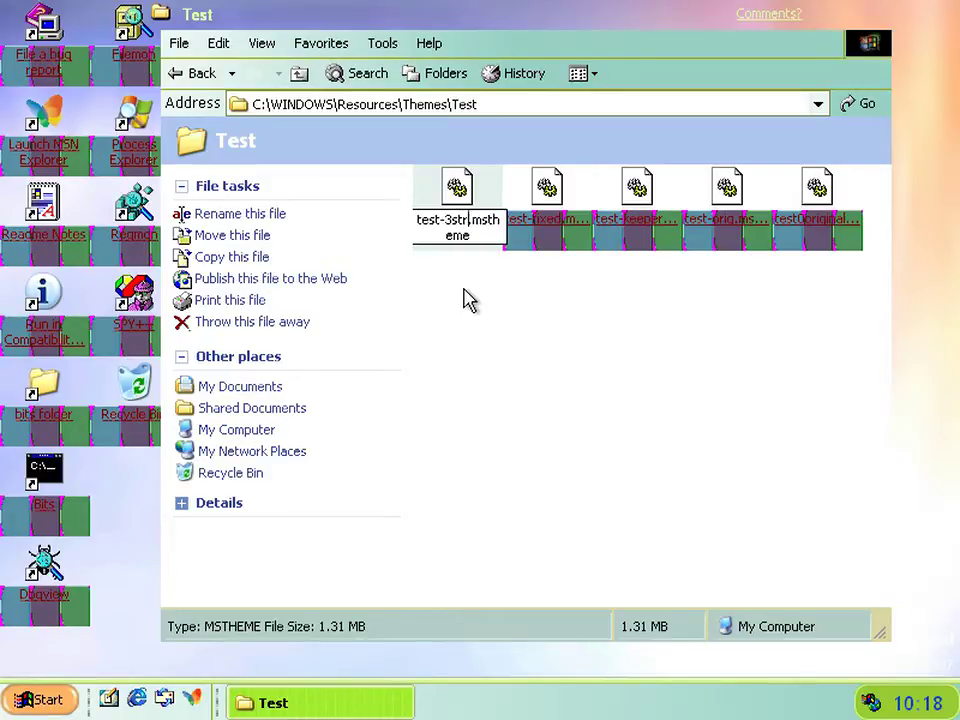
pyautogui.press('Return')
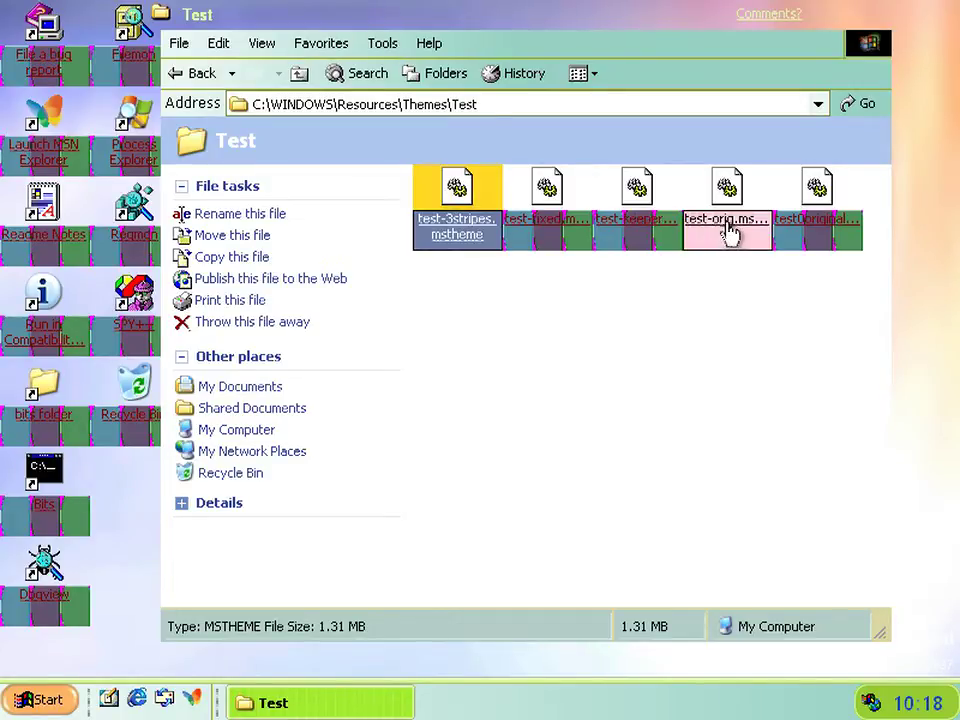
# Rename the file test-keeper.mstheme as test.mstheme.
pyautogui.moveTo(669, 231)
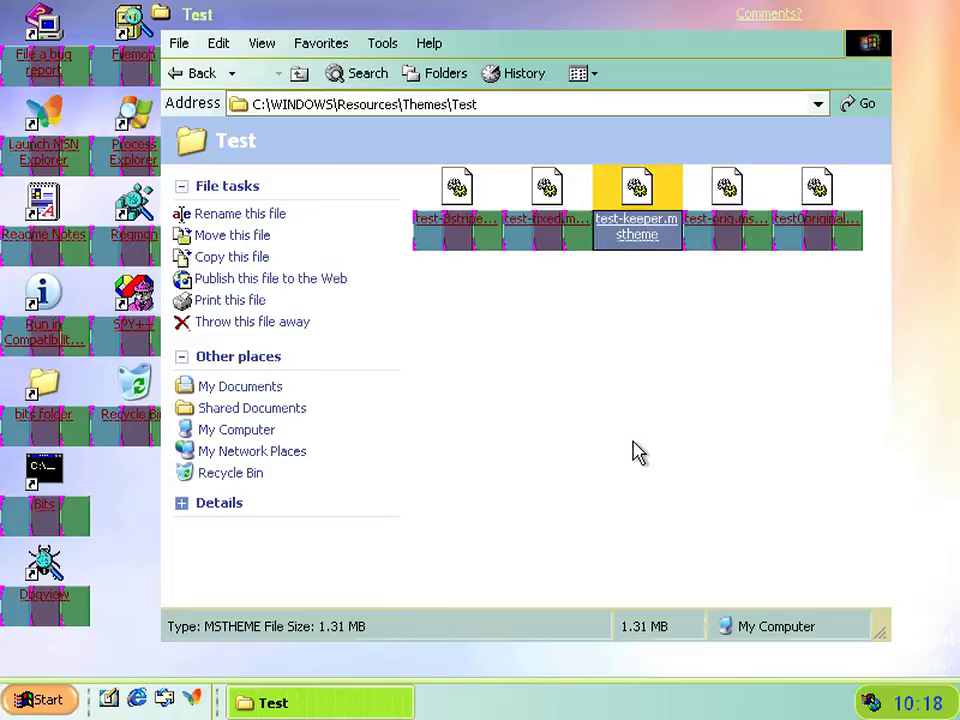
pyautogui.press('F2')
pyautogui.press('Escape')
pyautogui.press('BackSpace')
pyautogui.press('BackSpace')
pyautogui.press('BackSpace')
pyautogui.press('BackSpace')
pyautogui.press('BackSpace')
pyautogui.press('BackSpace')
pyautogui.press('BackSpace')
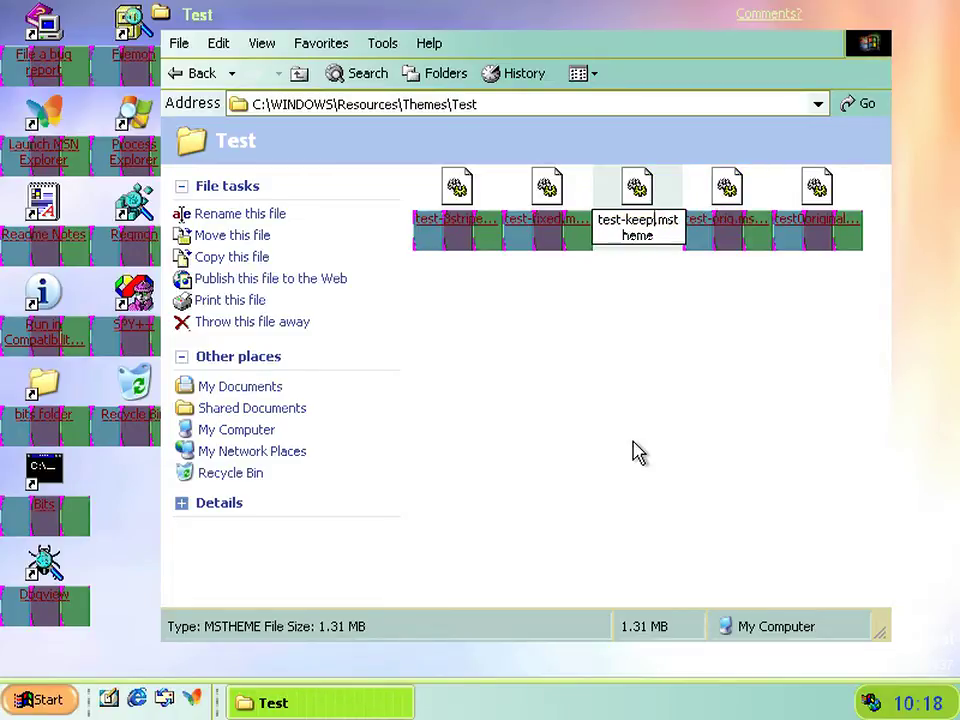
pyautogui.press('Return')
pyautogui.press('Return')
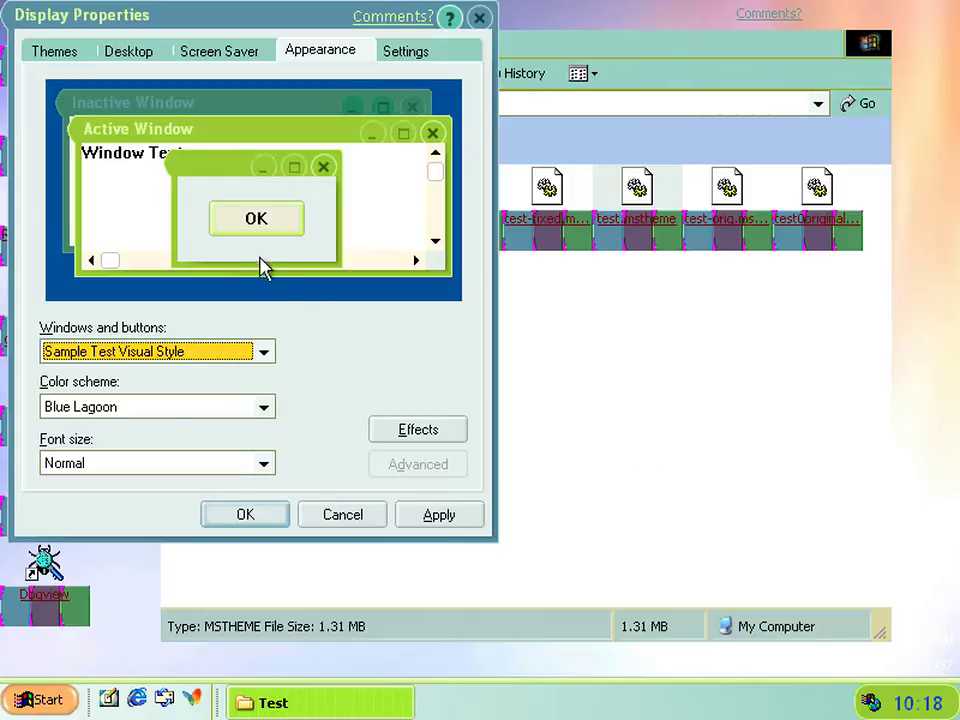
# Apply the Chartreuse Mongoose color scheme to the Sample Test Visual Style in the display properties.
pyautogui.click(222, 410)
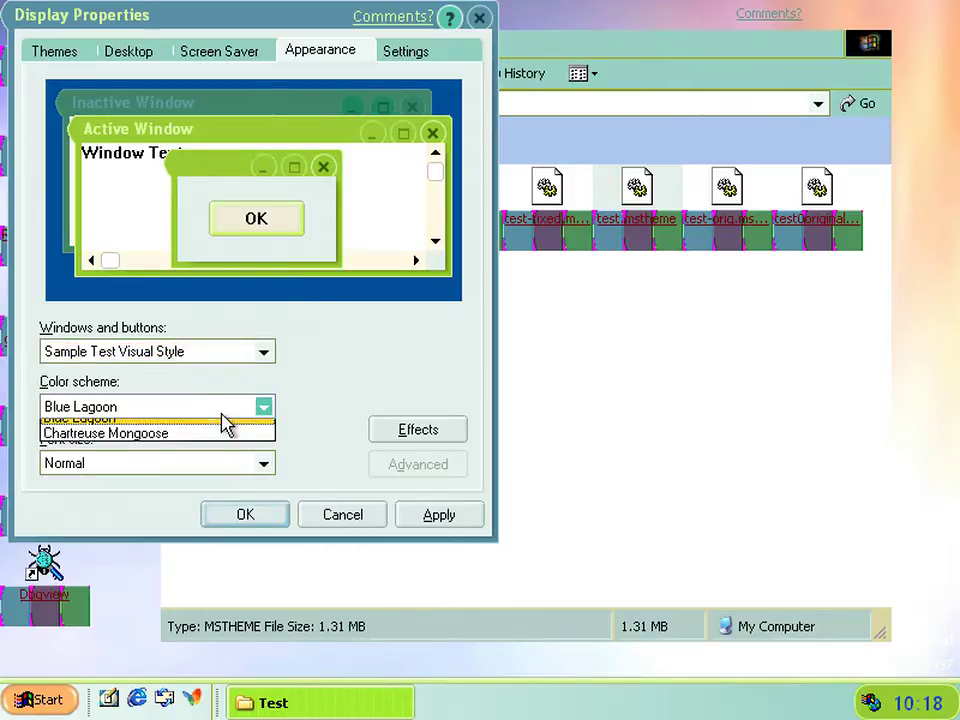
pyautogui.click(222, 446)
pyautogui.click(438, 514)
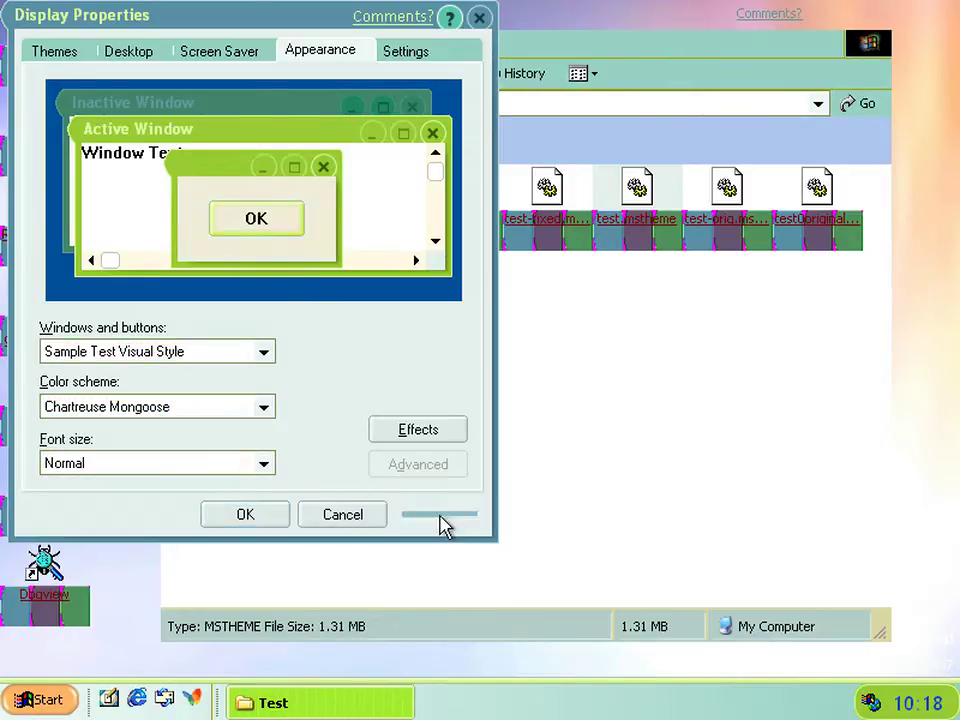
# Apply the Blue Lagoon color scheme, close the display properties, and check the bare desktop with the Test folder window briefly minimized.
pyautogui.click(155, 415)
pyautogui.click(152, 426)
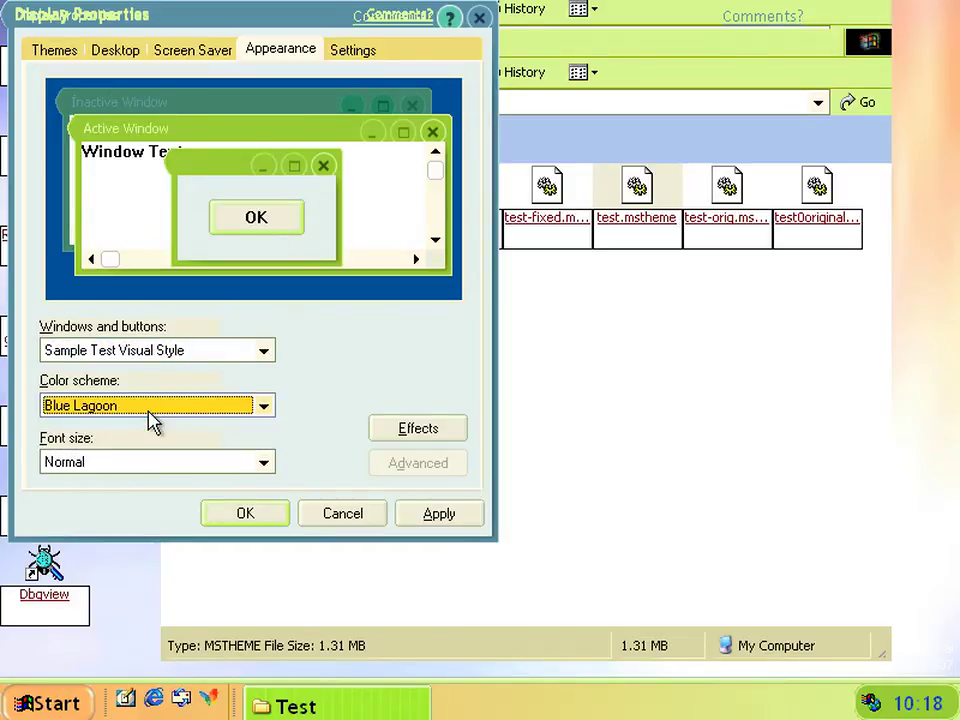
pyautogui.click(245, 513)
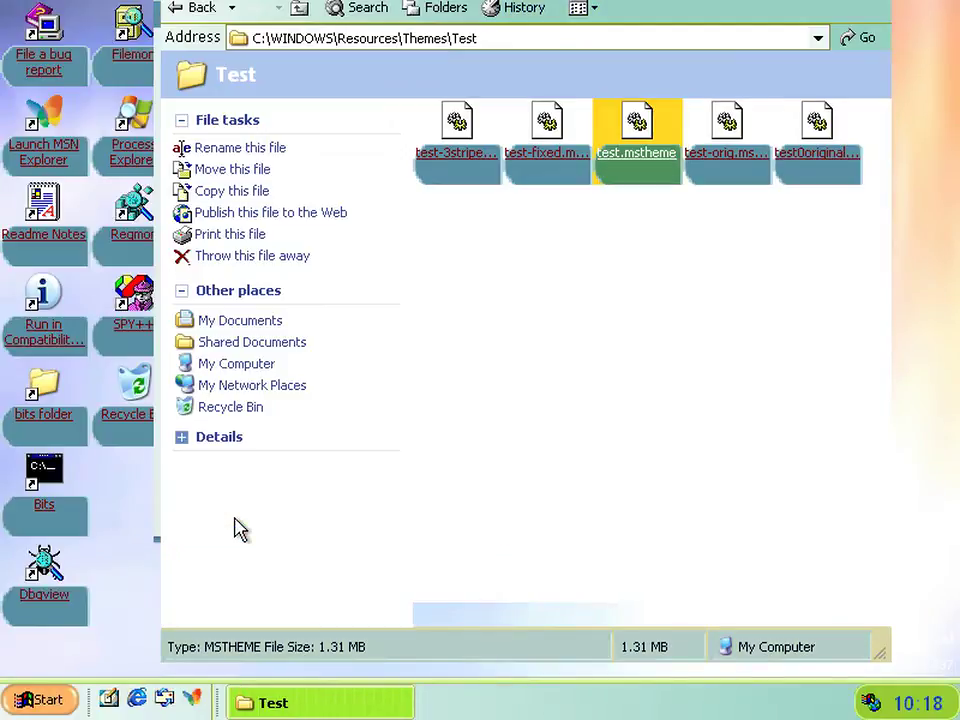
pyautogui.click(274, 704)
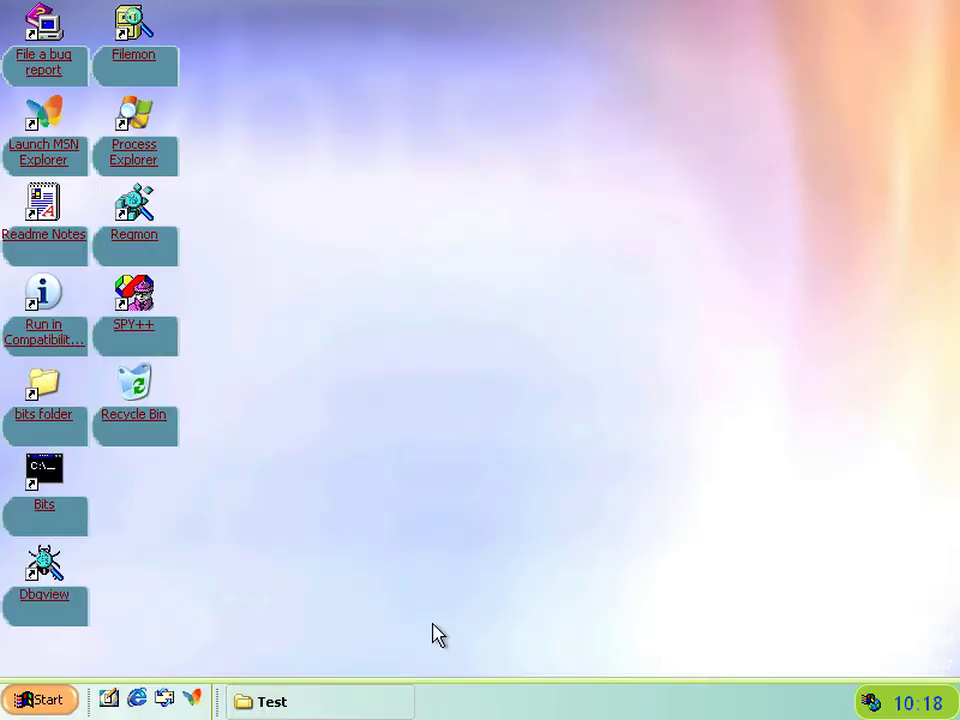
pyautogui.click(276, 703)
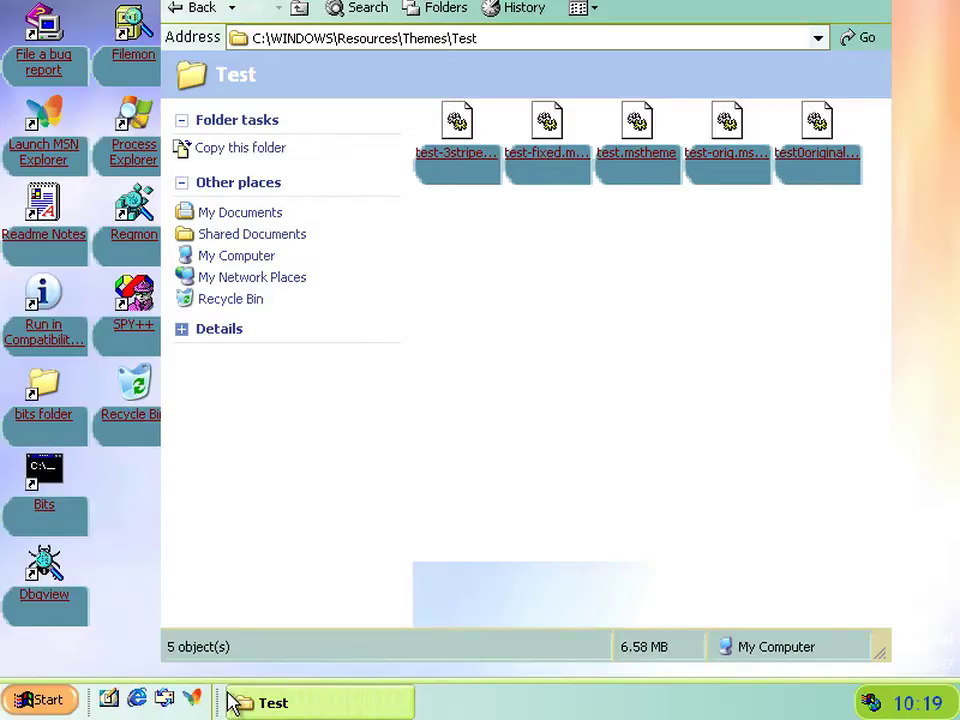
# Apply the Watercolor button style with the Watercolor color scheme in the display properties and close the dialog.
pyautogui.rightClick(906, 457)
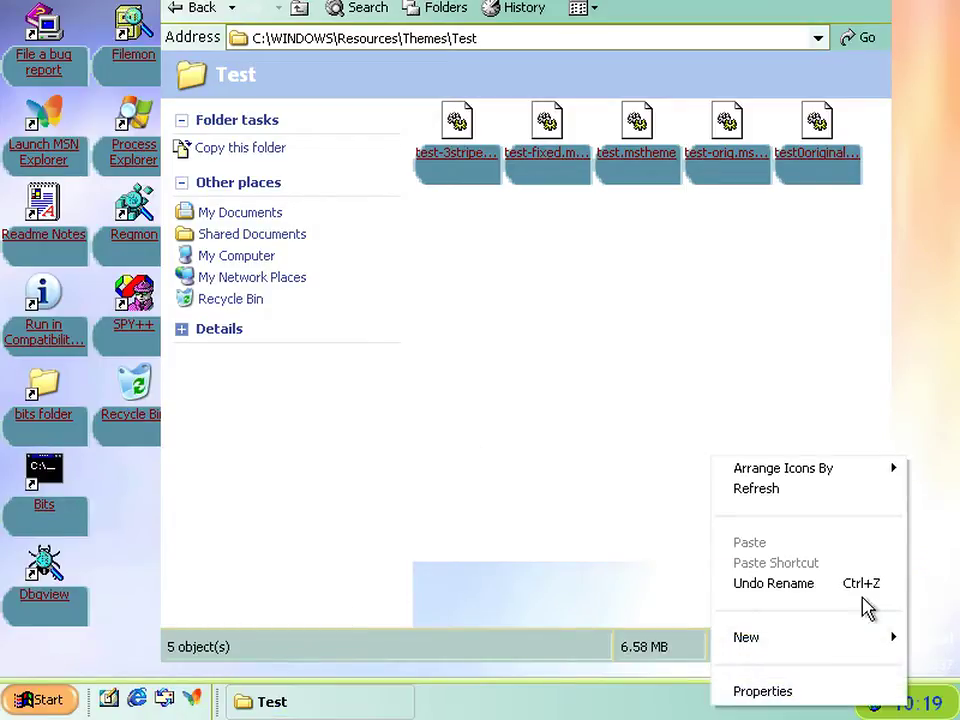
pyautogui.click(752, 692)
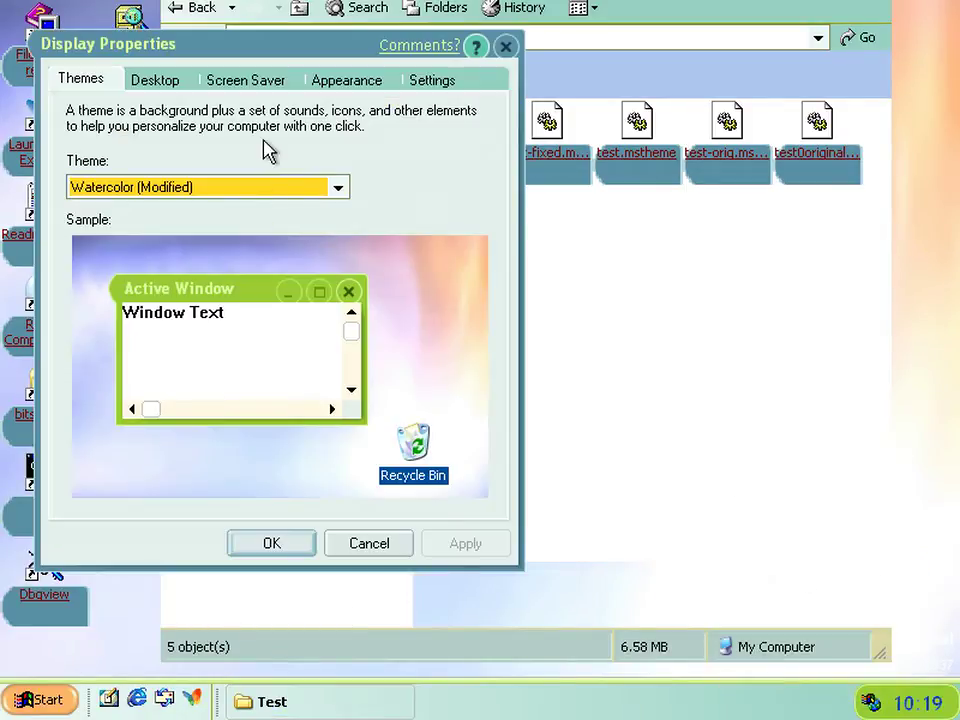
pyautogui.click(342, 88)
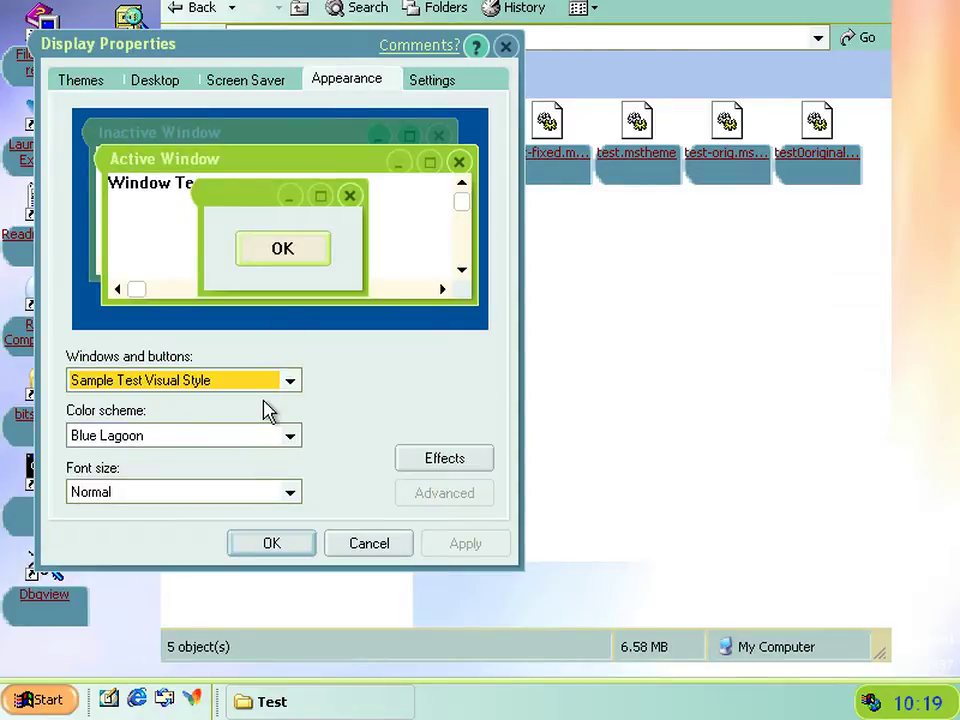
pyautogui.press('Down')
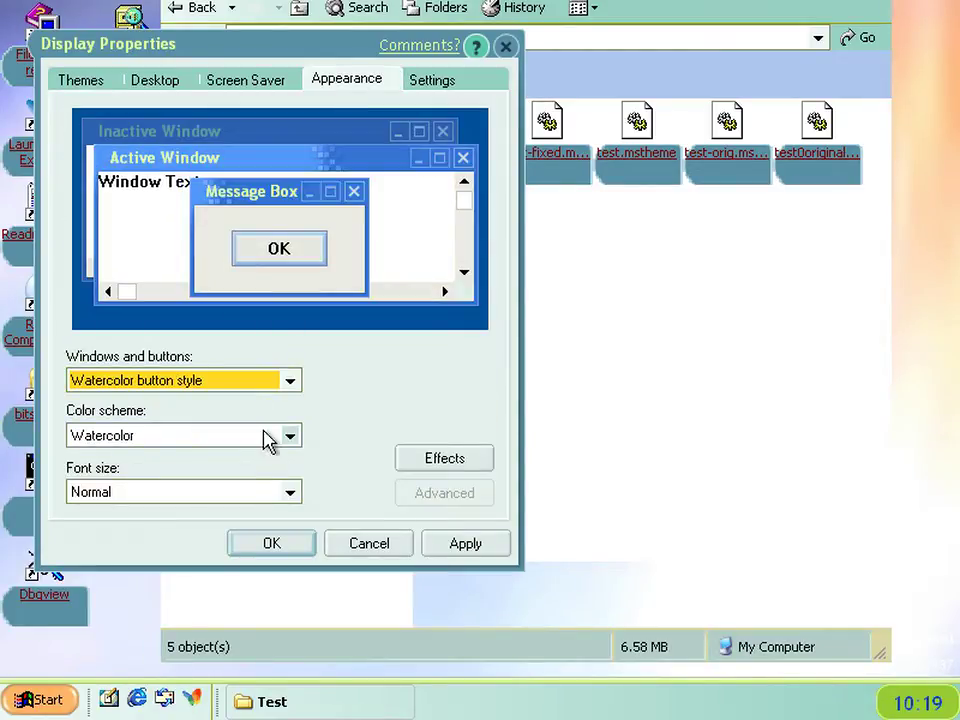
pyautogui.click(266, 437)
pyautogui.click(266, 438)
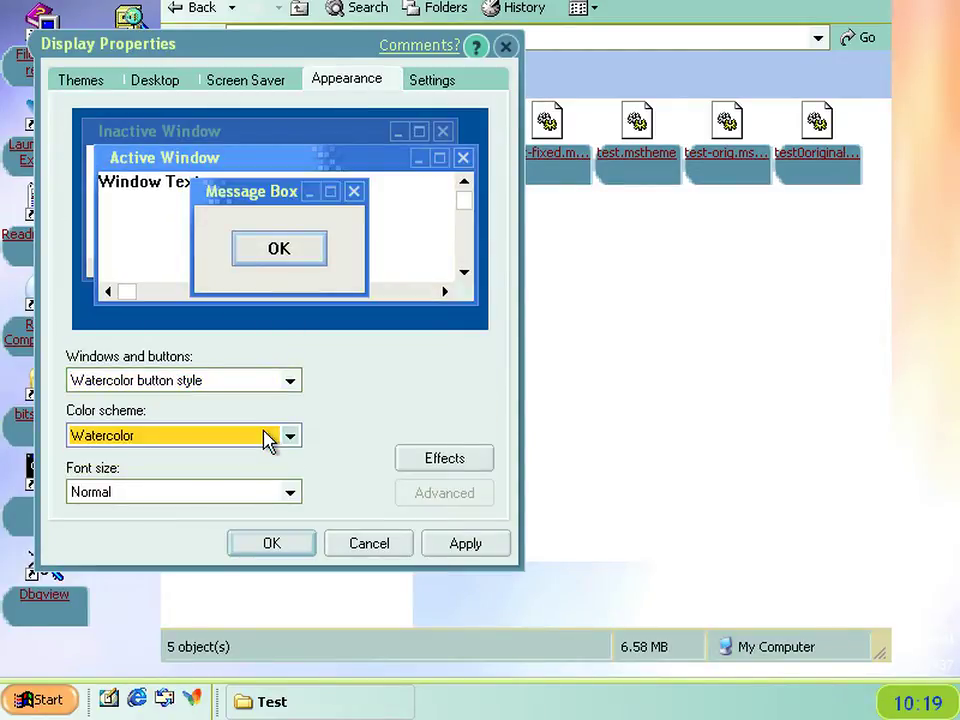
pyautogui.click(459, 548)
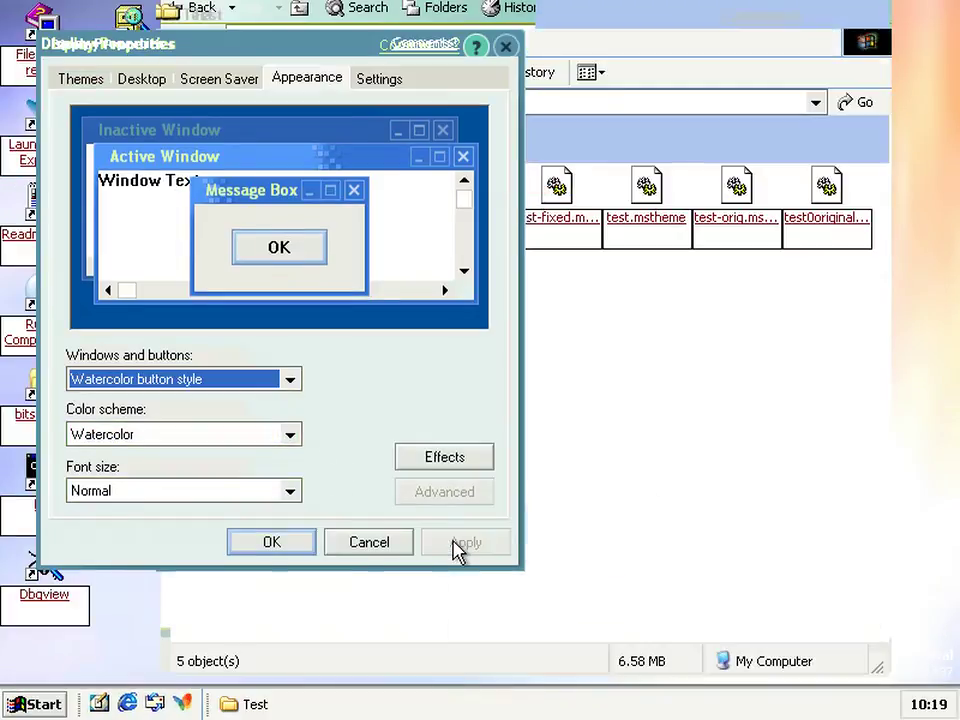
pyautogui.click(290, 551)
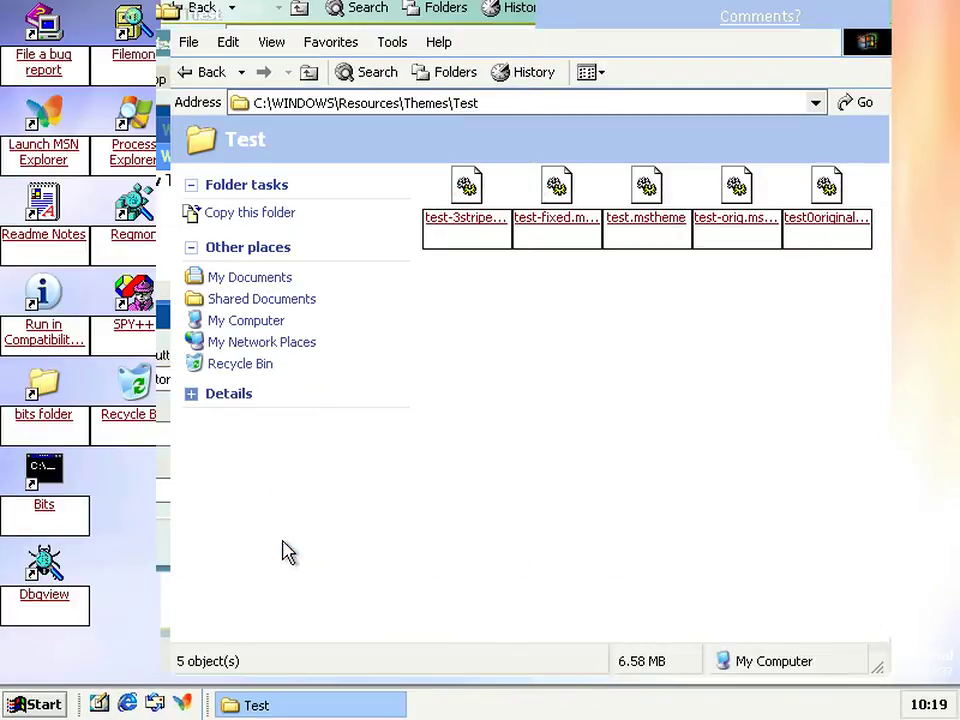
# Minimize the Test folder window to reveal the desktop and open the Start menu in the Watercolor style.
pyautogui.rightClick(270, 702)
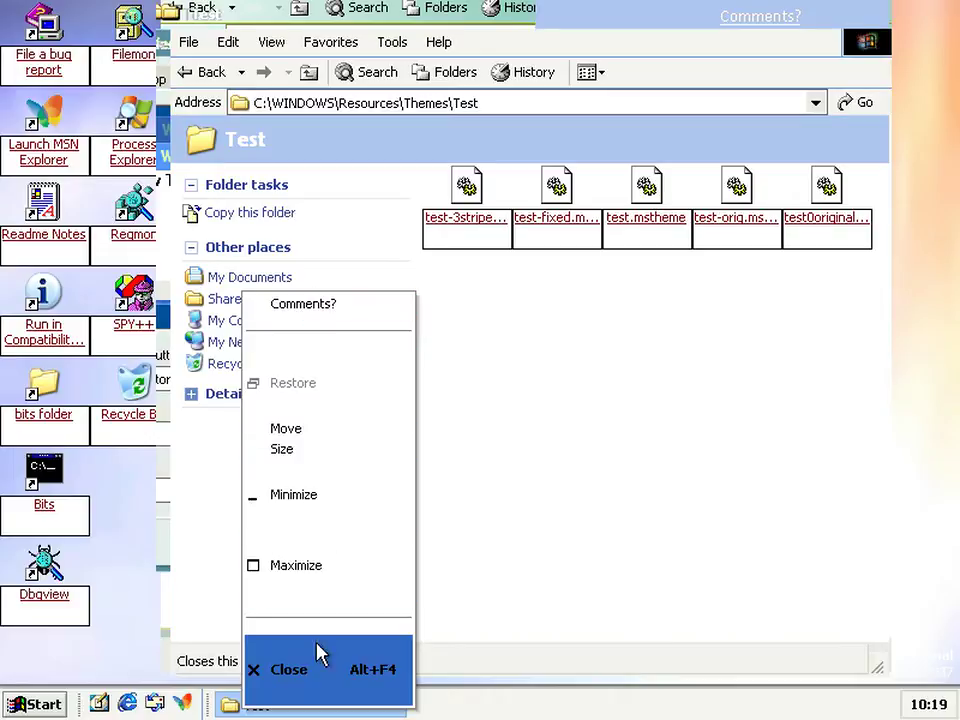
pyautogui.click(62, 697)
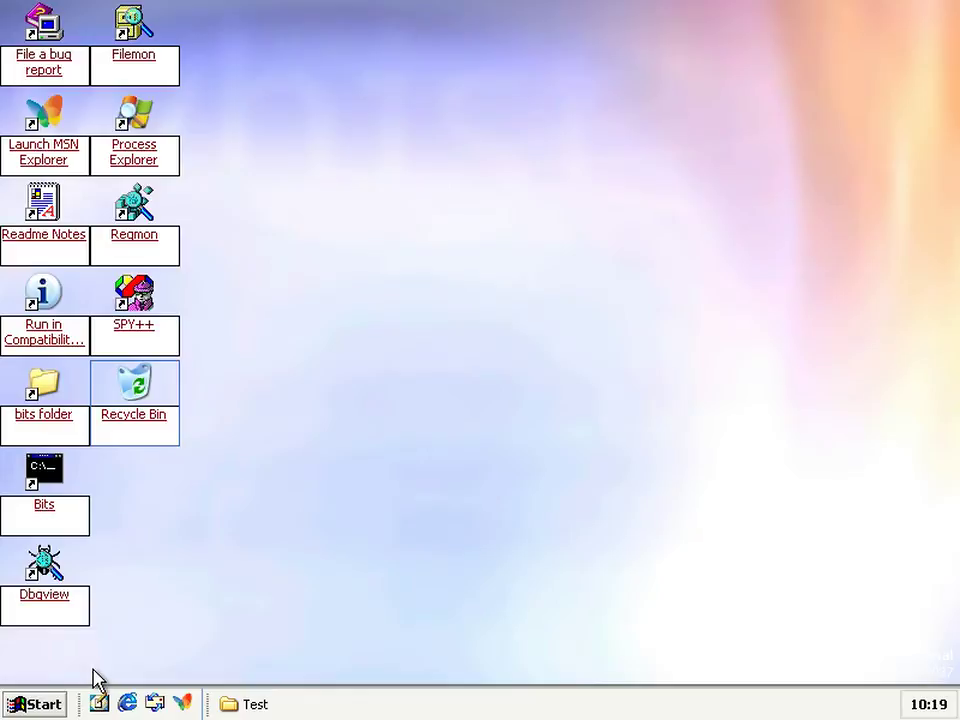
pyautogui.rightClick(561, 442)
pyautogui.click(602, 472)
pyautogui.click(35, 704)
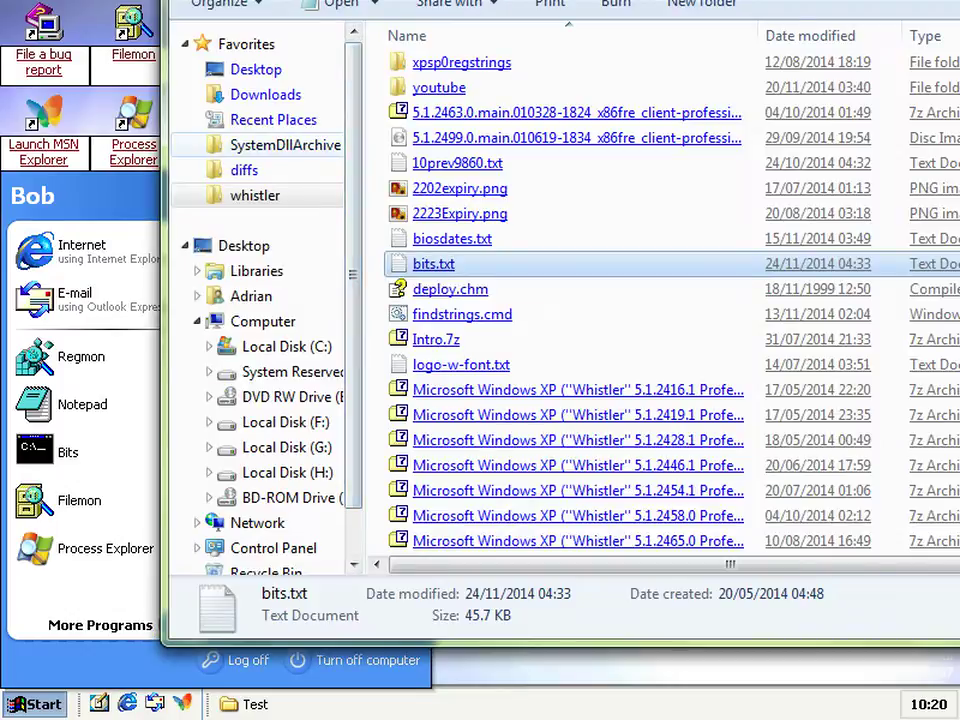
# Open professionalbits.txt from the 2410 folder of SystemDllArchive on the host computer and skim its theme definitions.
pyautogui.click(285, 145)
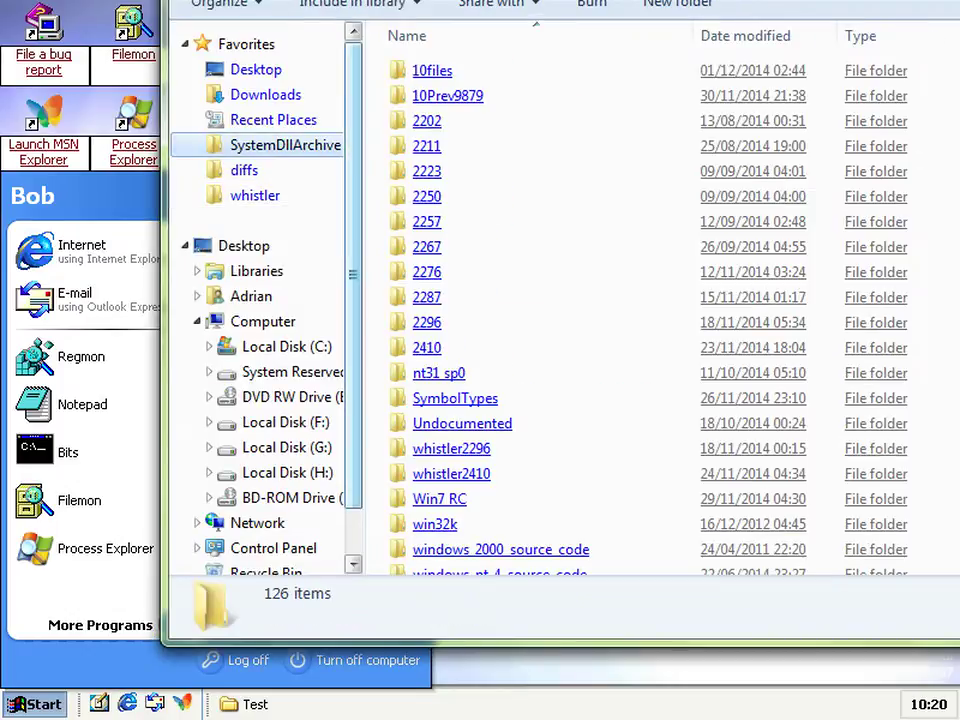
pyautogui.scroll(-1, 550, 284)
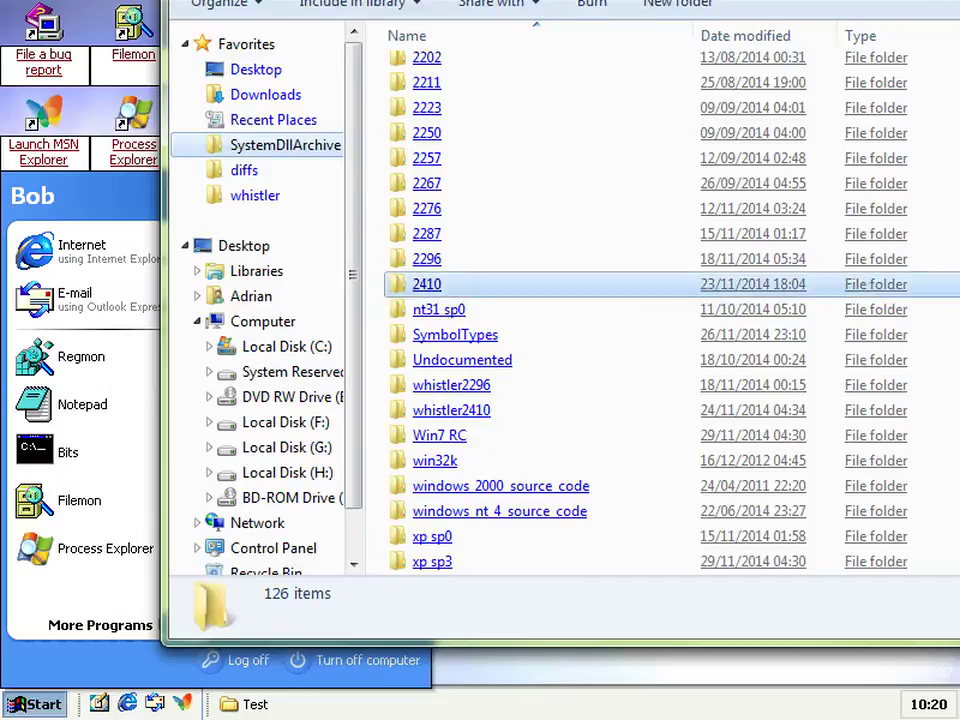
pyautogui.doubleClick(427, 284)
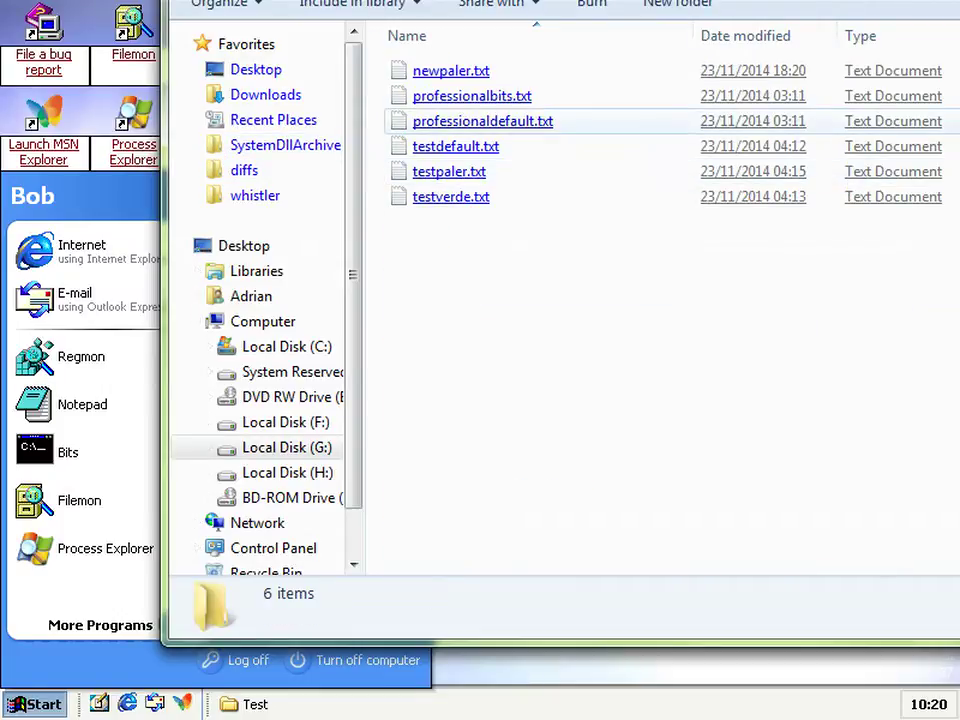
pyautogui.click(483, 121)
pyautogui.doubleClick(472, 96)
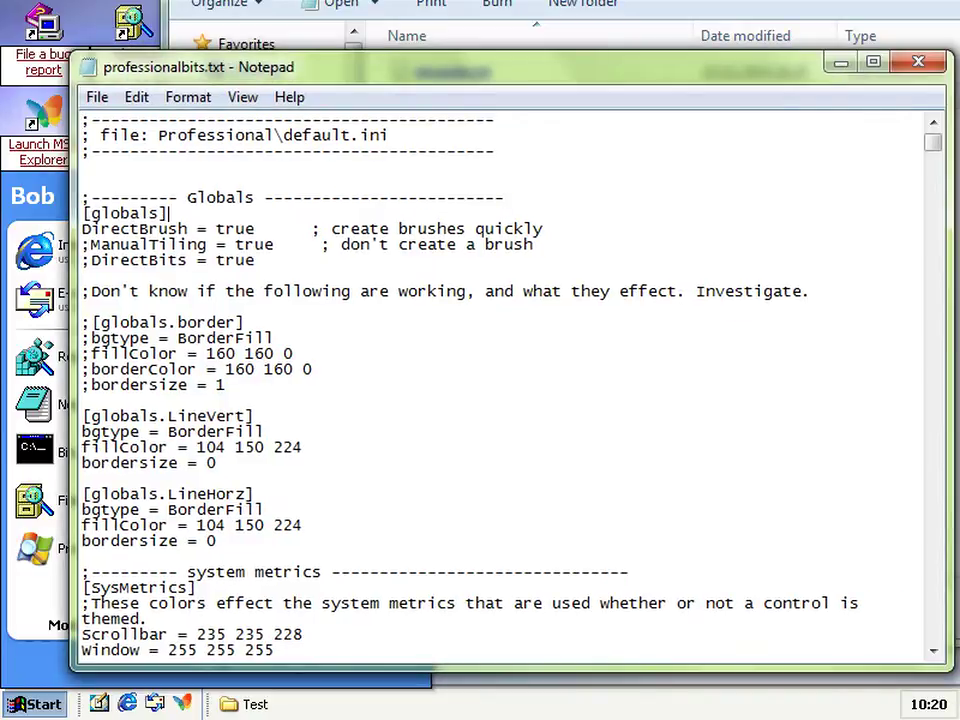
pyautogui.hotkey('ctrl', 'End')
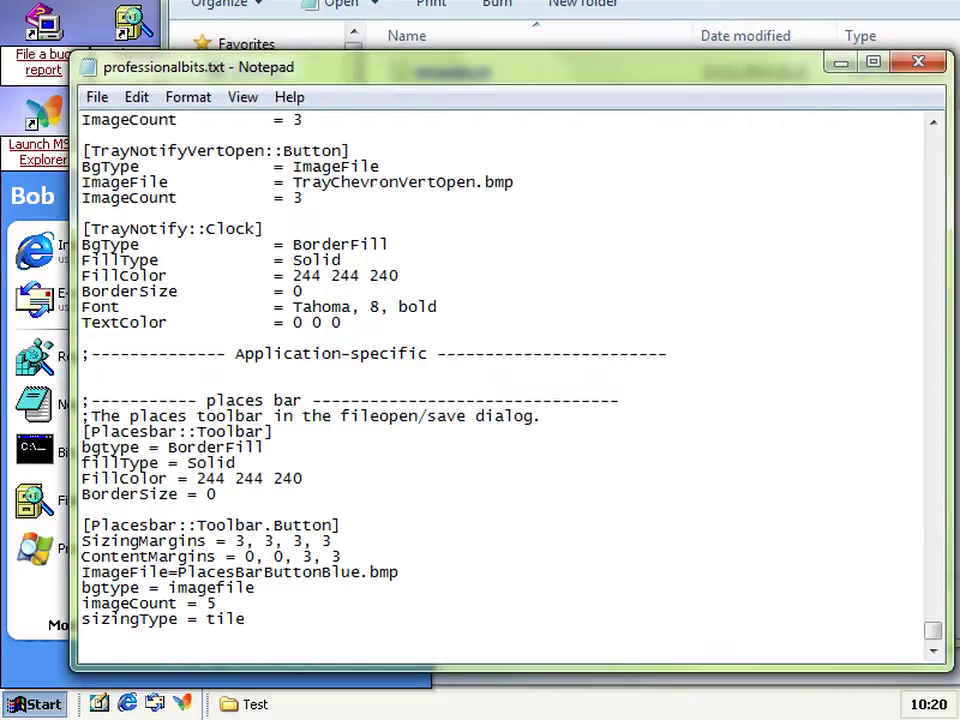
pyautogui.press('pageup')
pyautogui.press('pageup')
pyautogui.press('pageup')
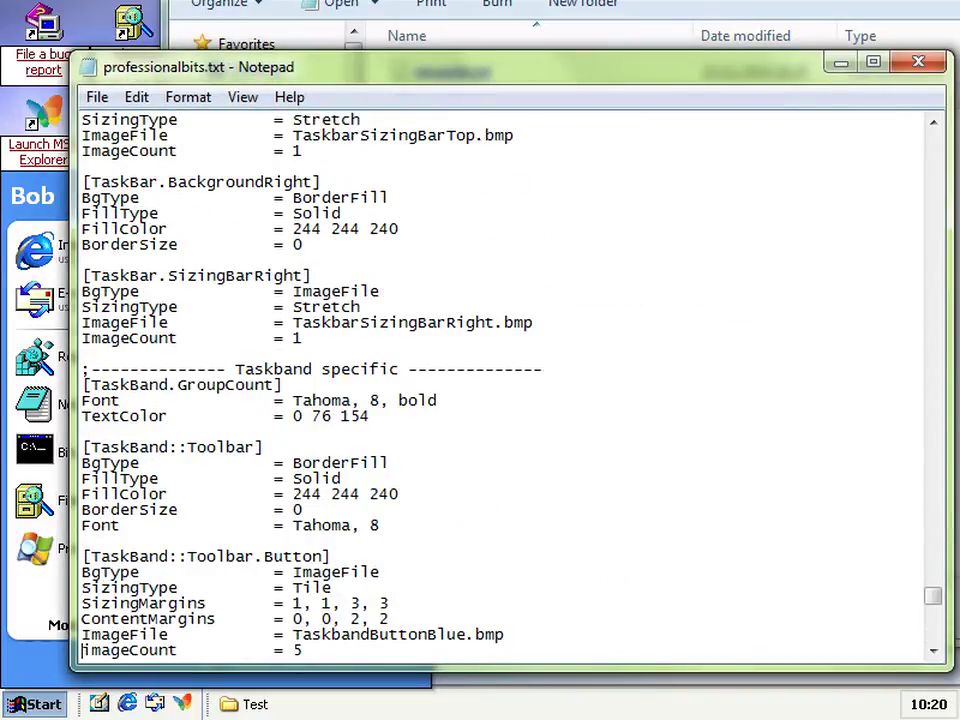
pyautogui.hotkey('ctrl', 'Home')
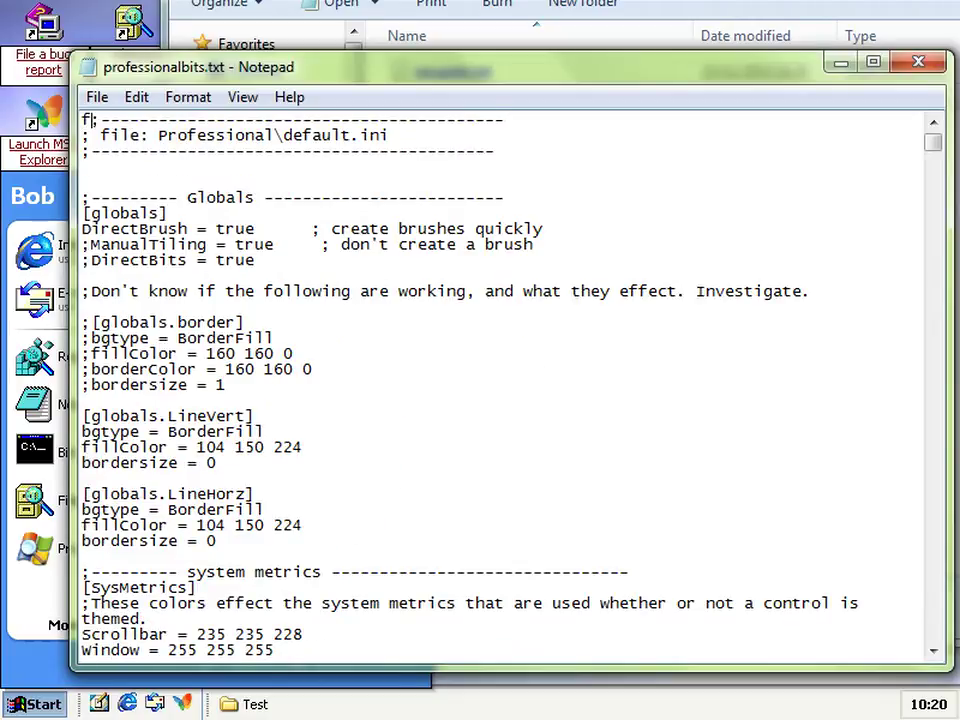
# Search professionalbits.txt for "user", examine the UserPicture setting in the StartPanel.UserPane section, and return to the Whistler desktop.
pyautogui.hotkey('ctrl', 'f')
pyautogui.write('user')
pyautogui.press('Return')
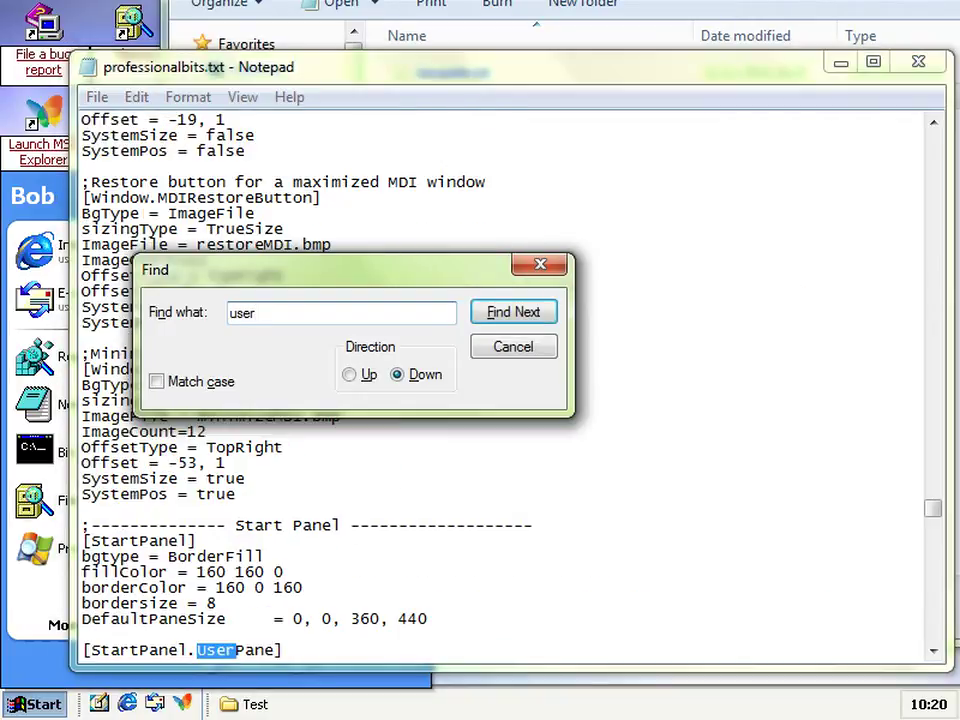
pyautogui.press('Escape')
pyautogui.scroll(-6, 500, 380)
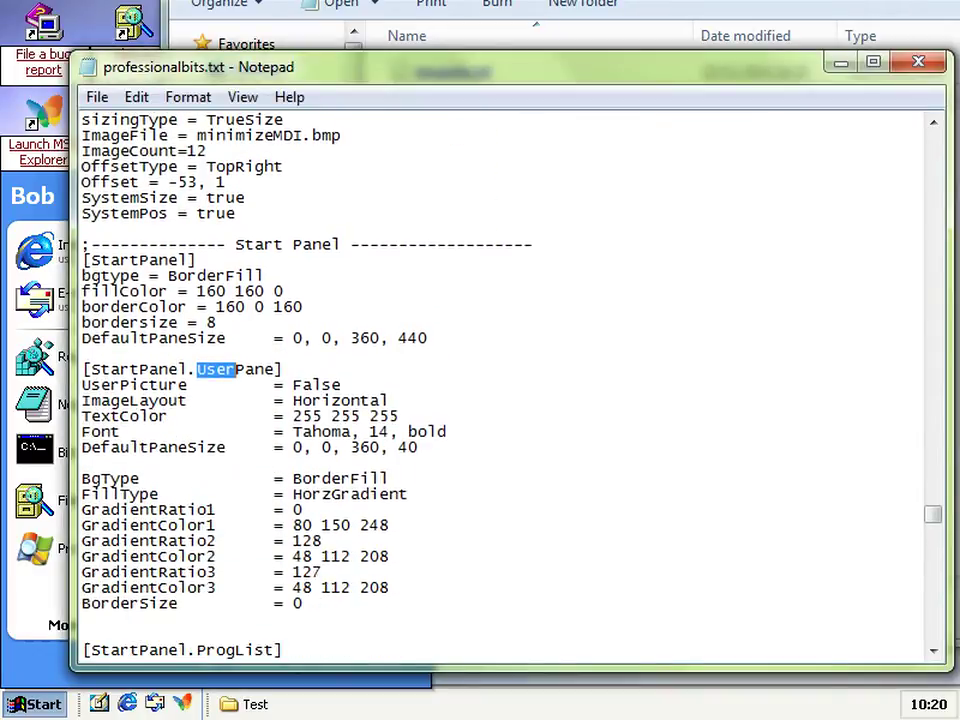
pyautogui.click(83, 354)
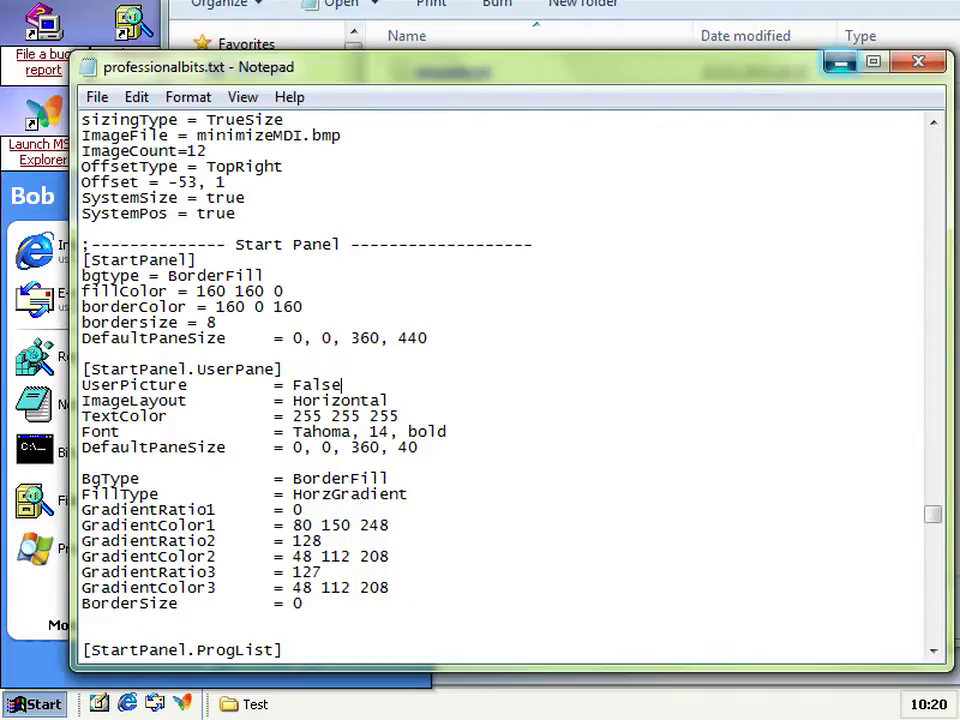
pyautogui.hotkey('alt', 'F4')
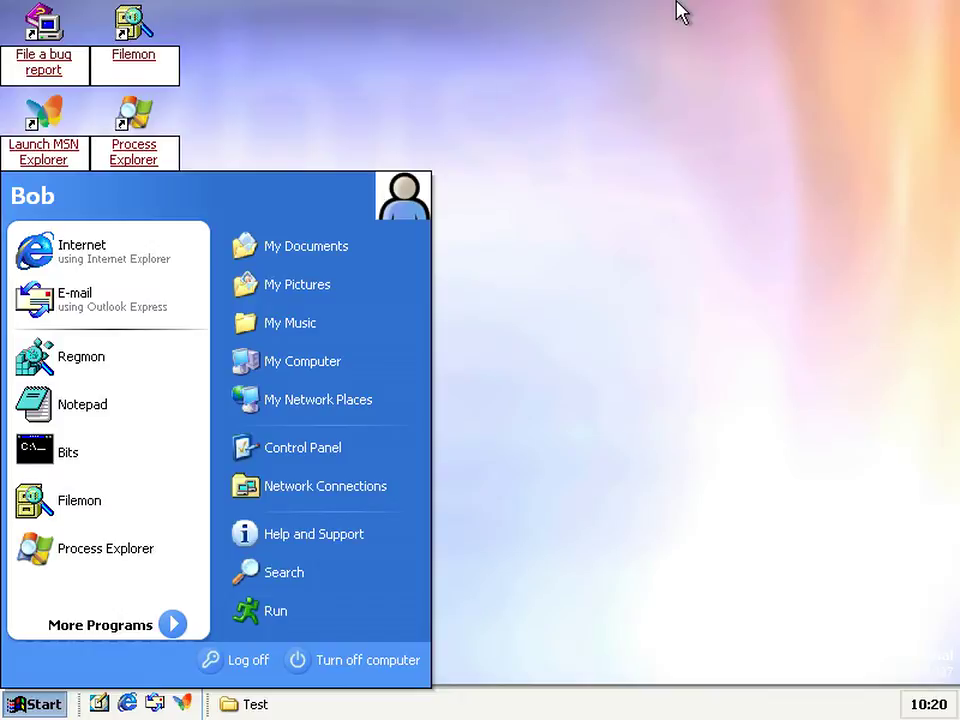
# Open the Run dialog from the Start menu to view it and cancel it.
pyautogui.click(476, 212)
pyautogui.press('super')
pyautogui.click(266, 618)
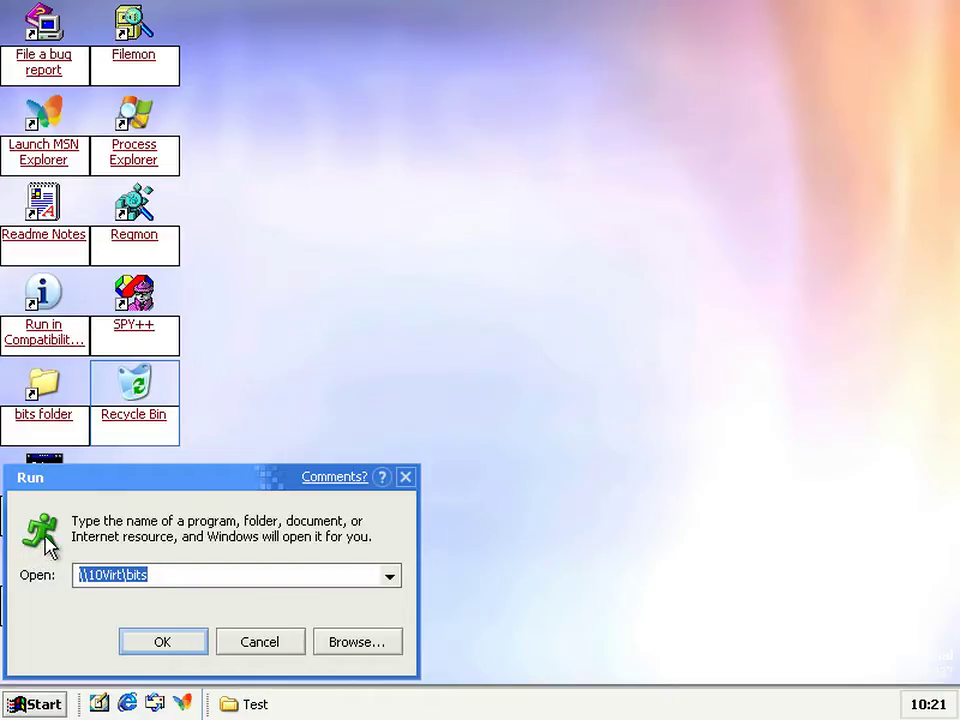
pyautogui.click(260, 643)
# Remove the Internet shortcut from the Start menu's program list.
pyautogui.click(38, 704)
pyautogui.click(318, 616)
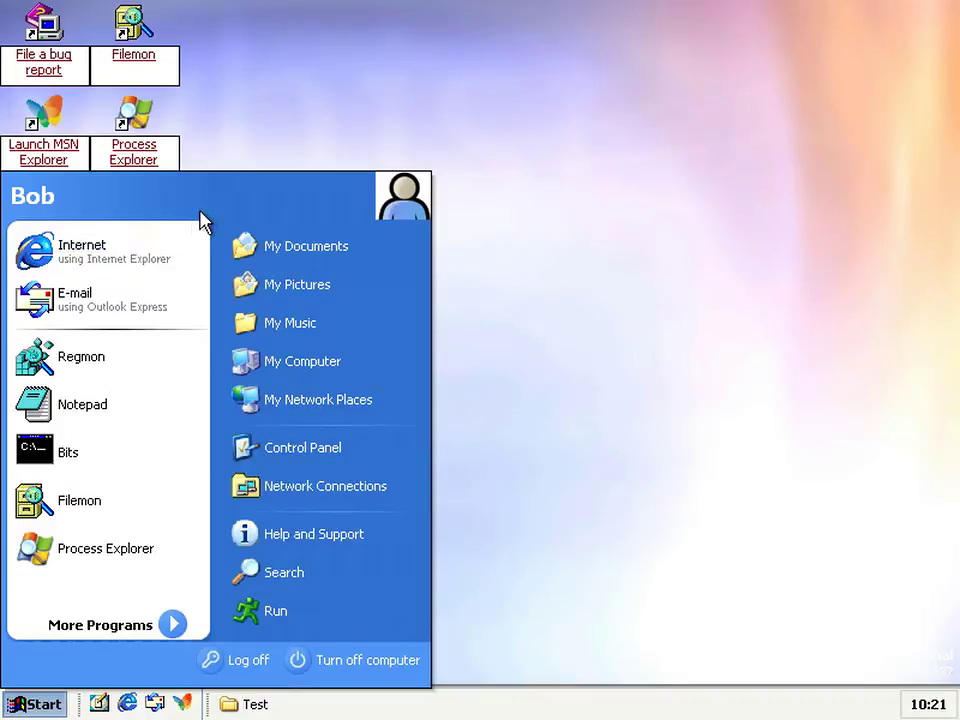
pyautogui.rightClick(115, 264)
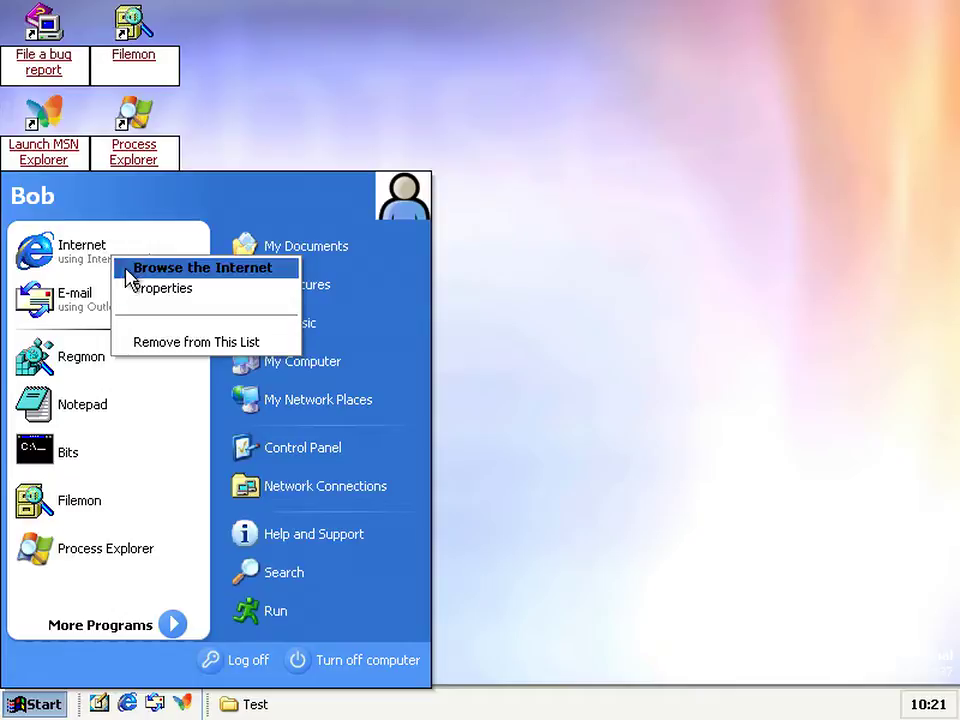
pyautogui.click(166, 343)
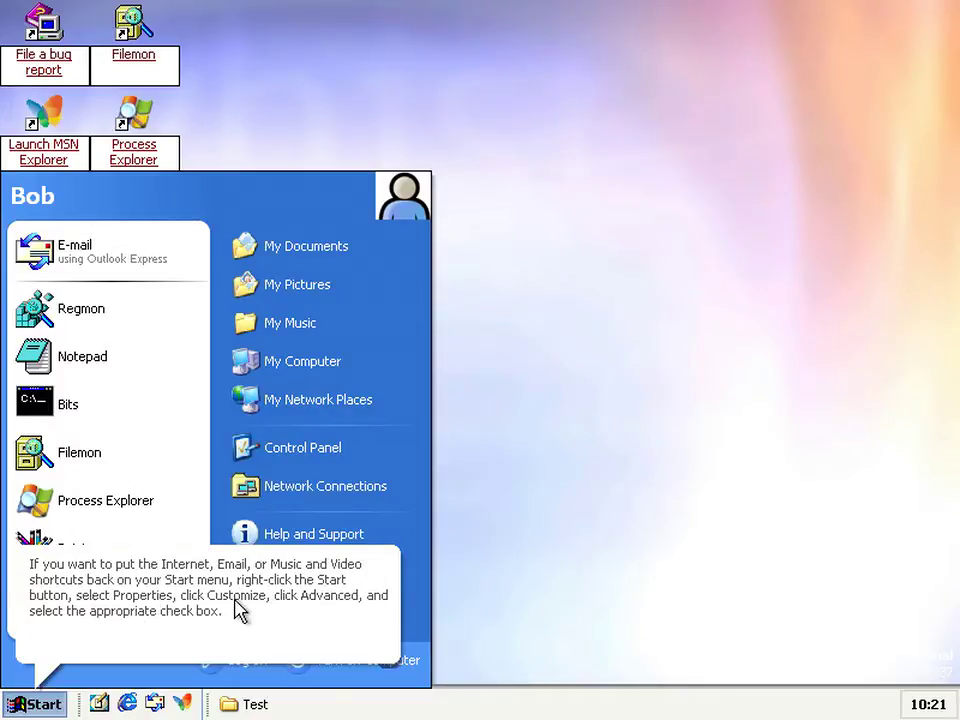
# Open the Start menu customization settings and check the advanced options for a way to restore the Internet shortcut.
pyautogui.rightClick(52, 703)
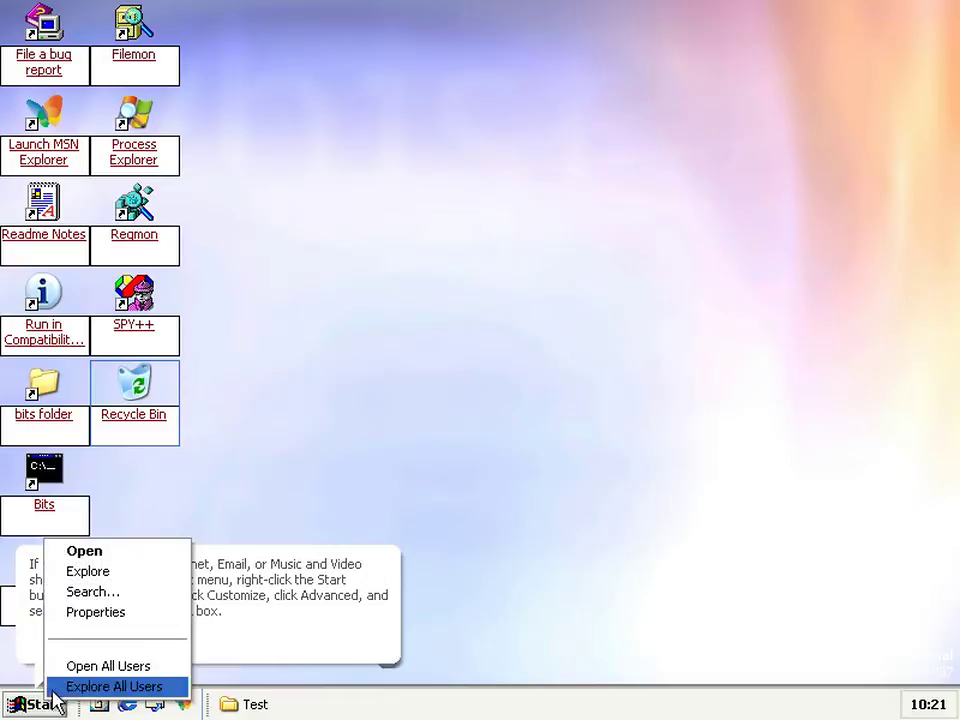
pyautogui.click(95, 612)
pyautogui.click(389, 476)
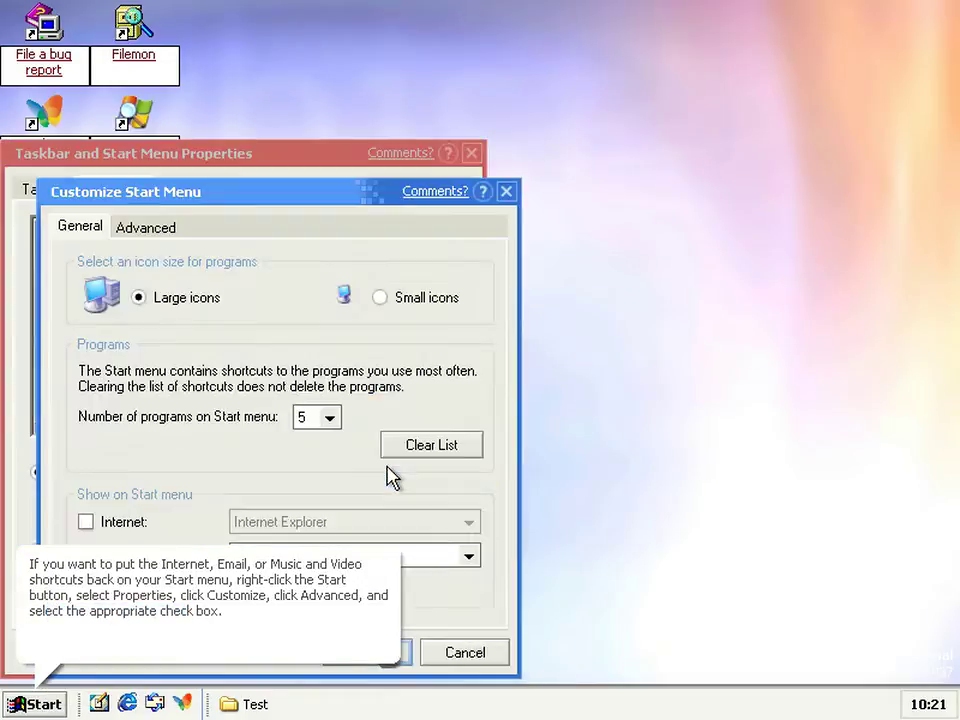
pyautogui.click(158, 237)
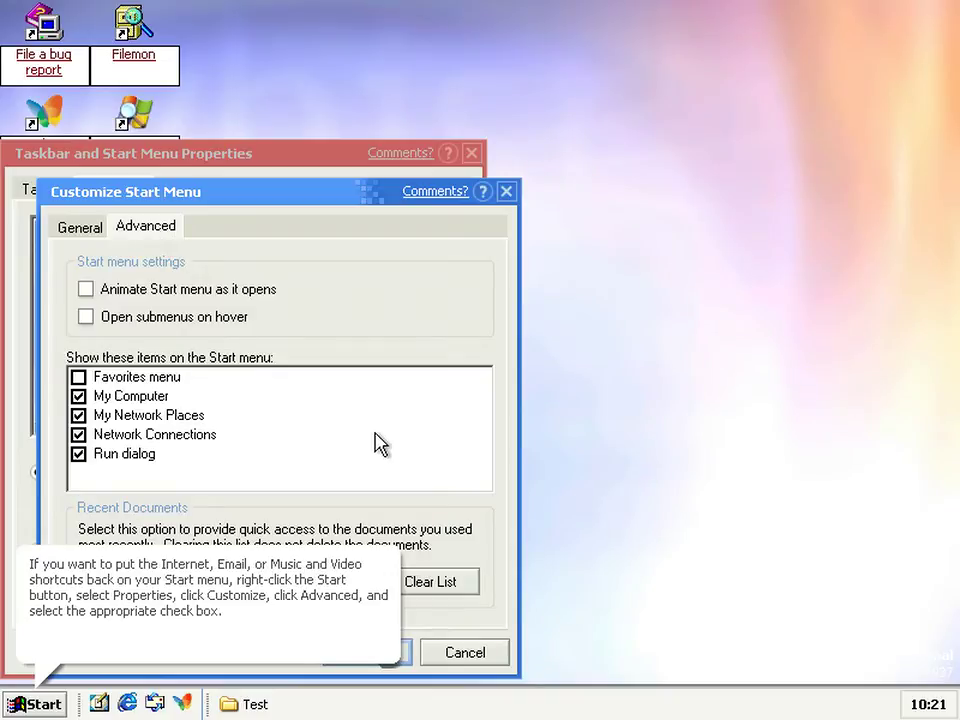
pyautogui.click(356, 484)
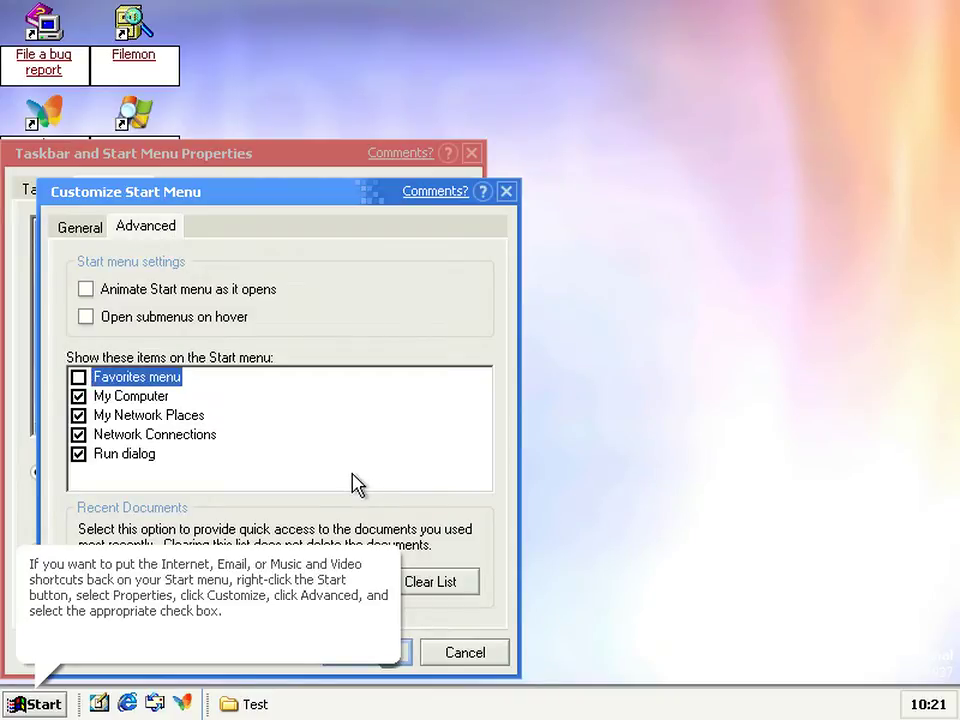
pyautogui.click(199, 606)
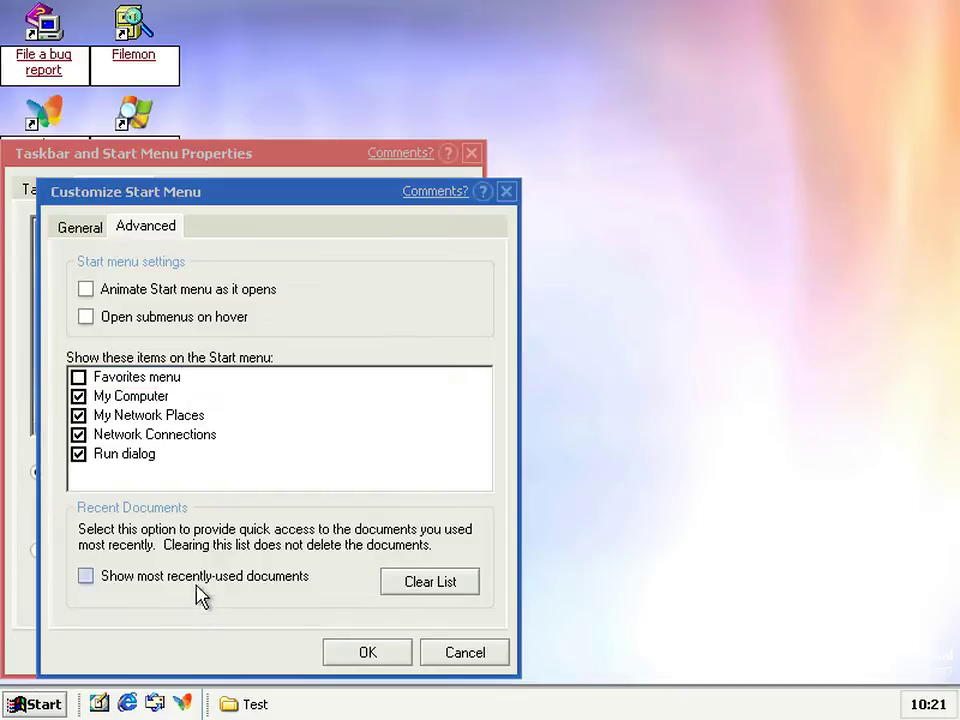
# Enable the Internet shortcut in the general Start menu options, save the settings, and reopen the Start menu to check it.
pyautogui.click(88, 231)
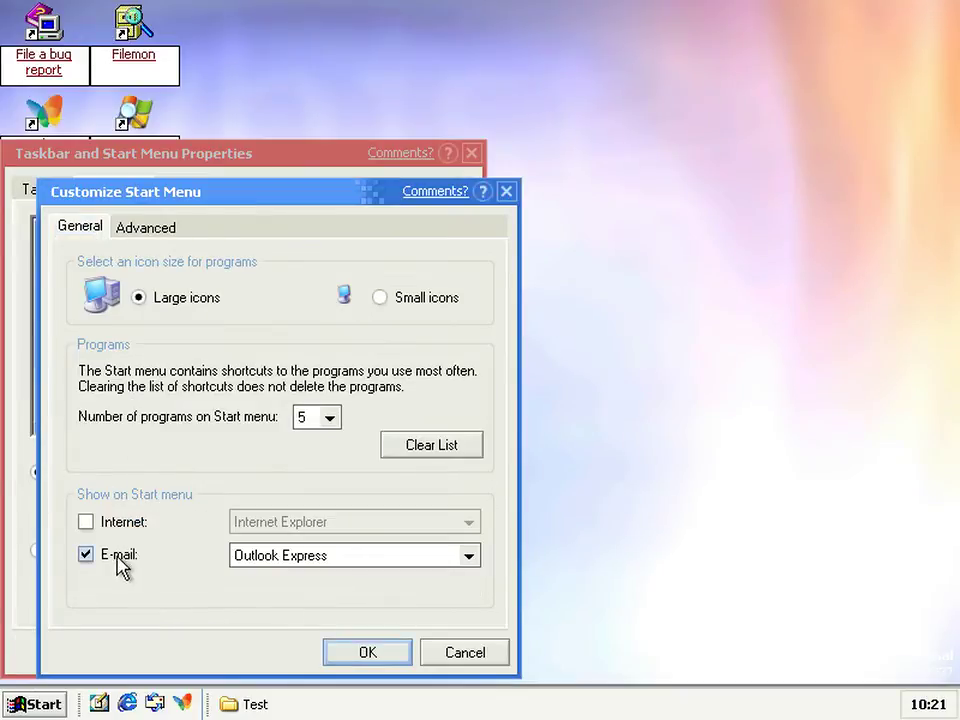
pyautogui.click(114, 527)
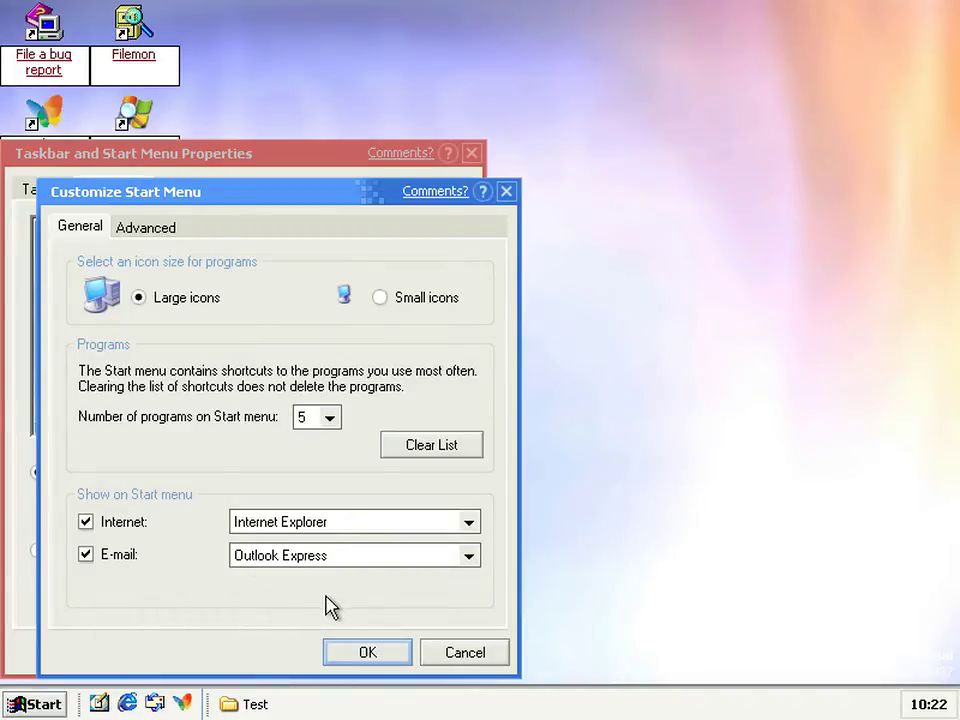
pyautogui.click(365, 652)
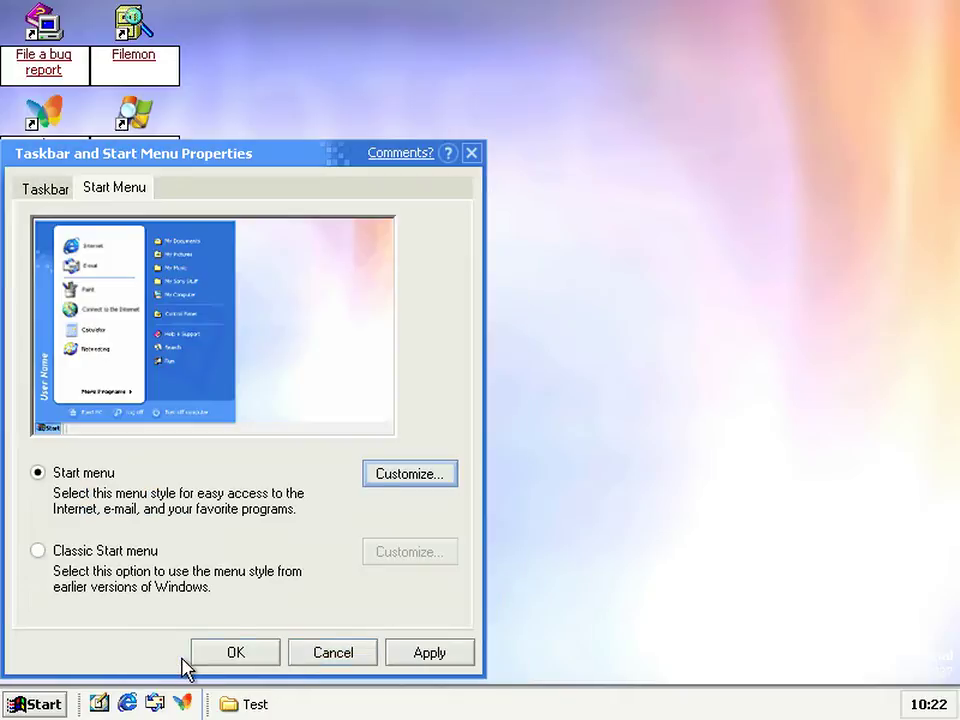
pyautogui.click(224, 658)
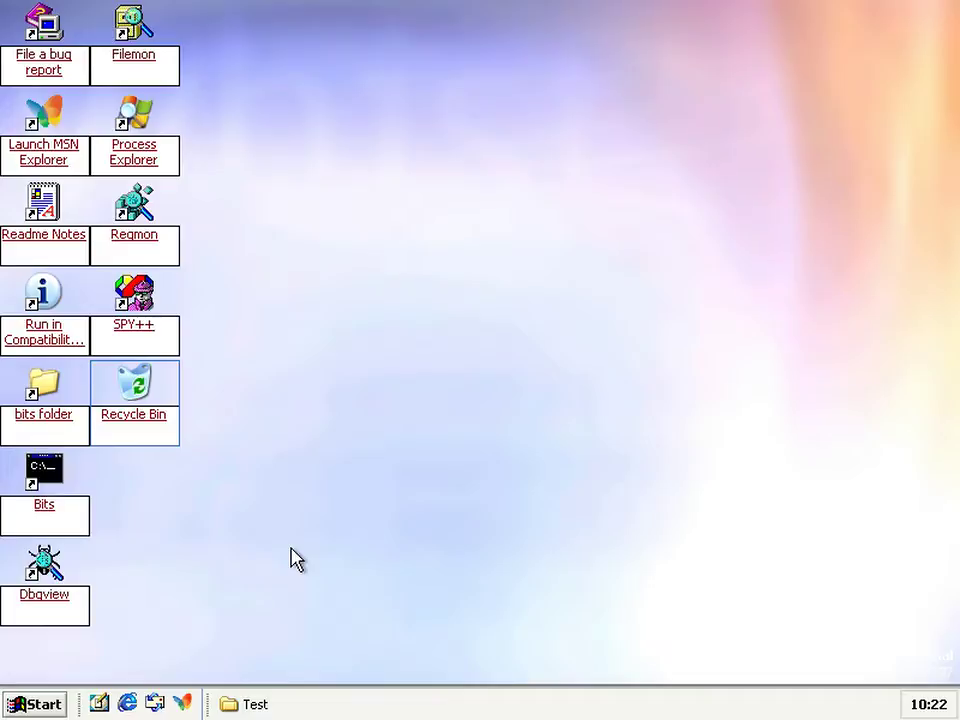
pyautogui.click(40, 702)
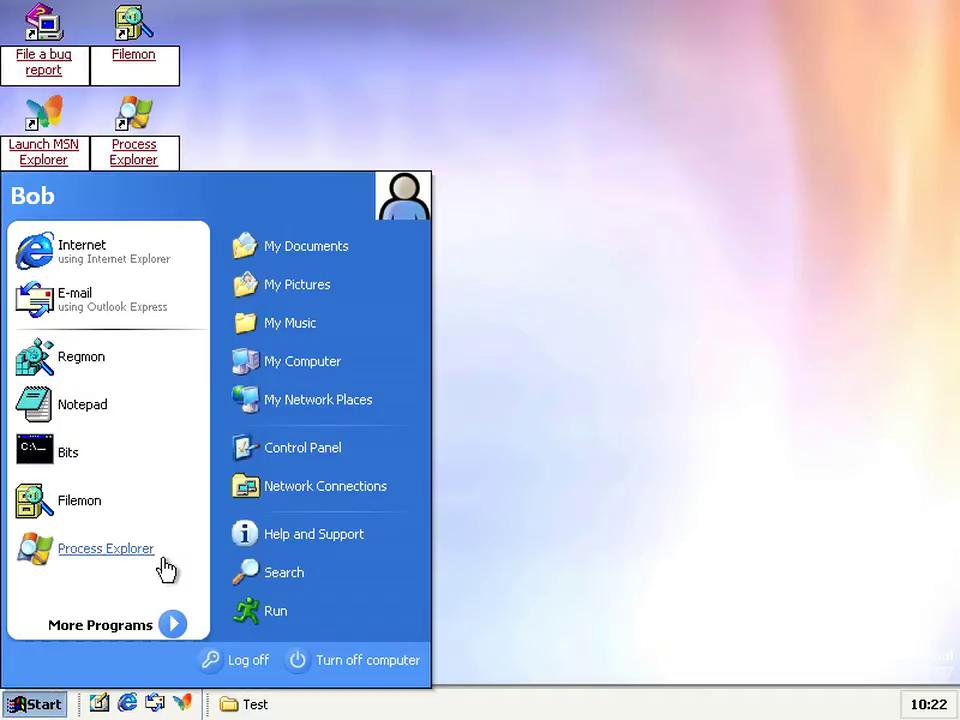
# Launch Paint from the Accessories programs and fill the blank canvas with black.
pyautogui.click(135, 628)
pyautogui.moveTo(332, 488)
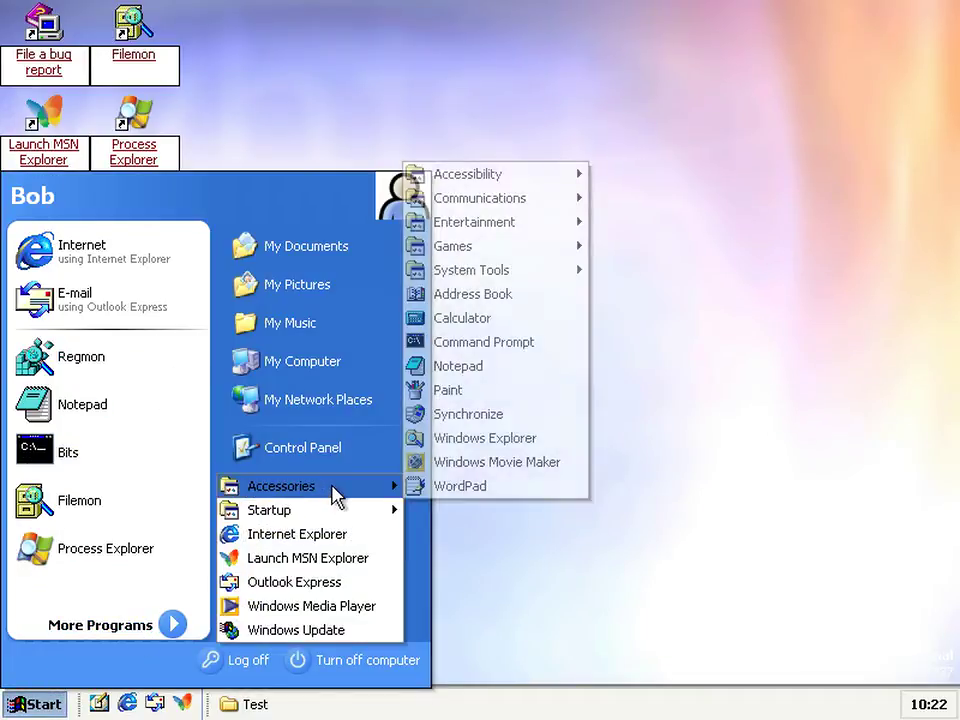
pyautogui.click(468, 391)
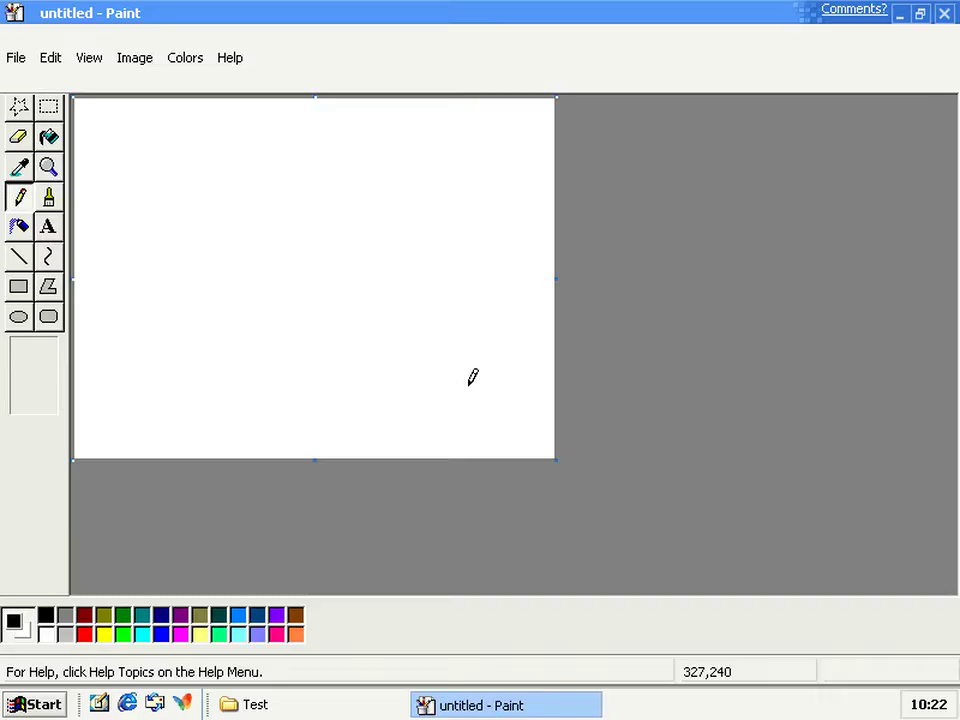
pyautogui.click(46, 104)
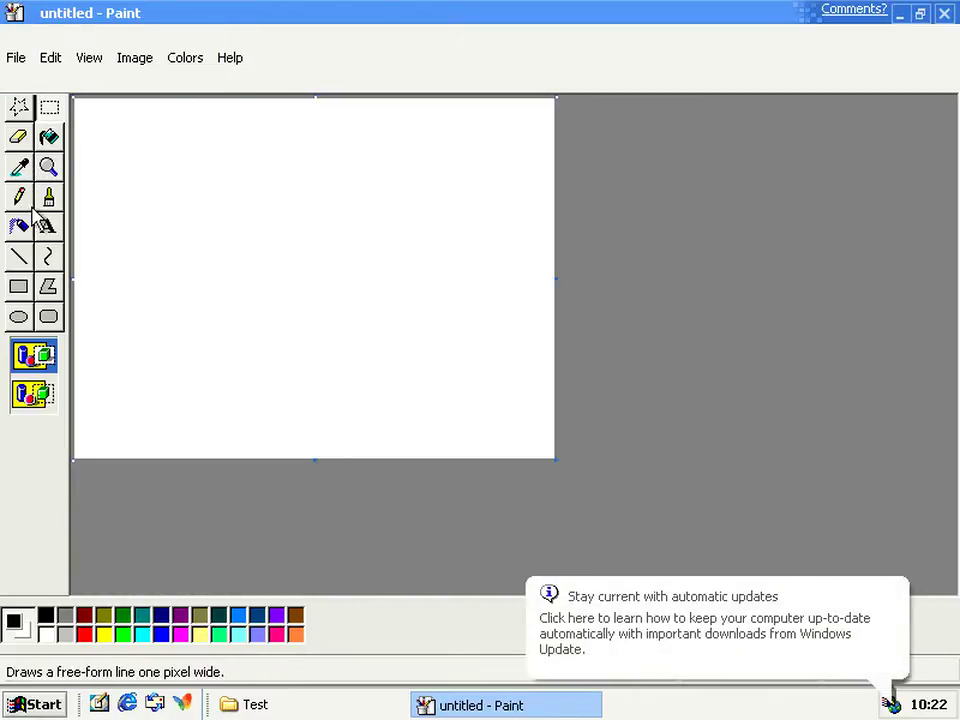
pyautogui.click(49, 137)
pyautogui.click(123, 148)
# Examine the file formats offered for saving the picture under a new name, reposition the save dialog and cancel it.
pyautogui.click(12, 60)
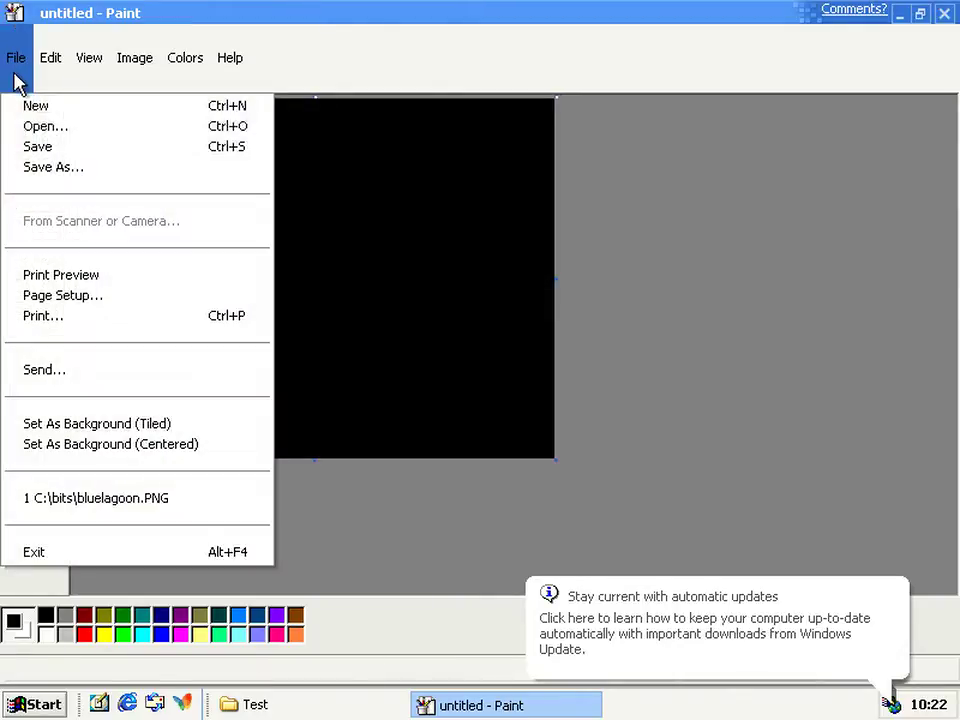
pyautogui.click(107, 166)
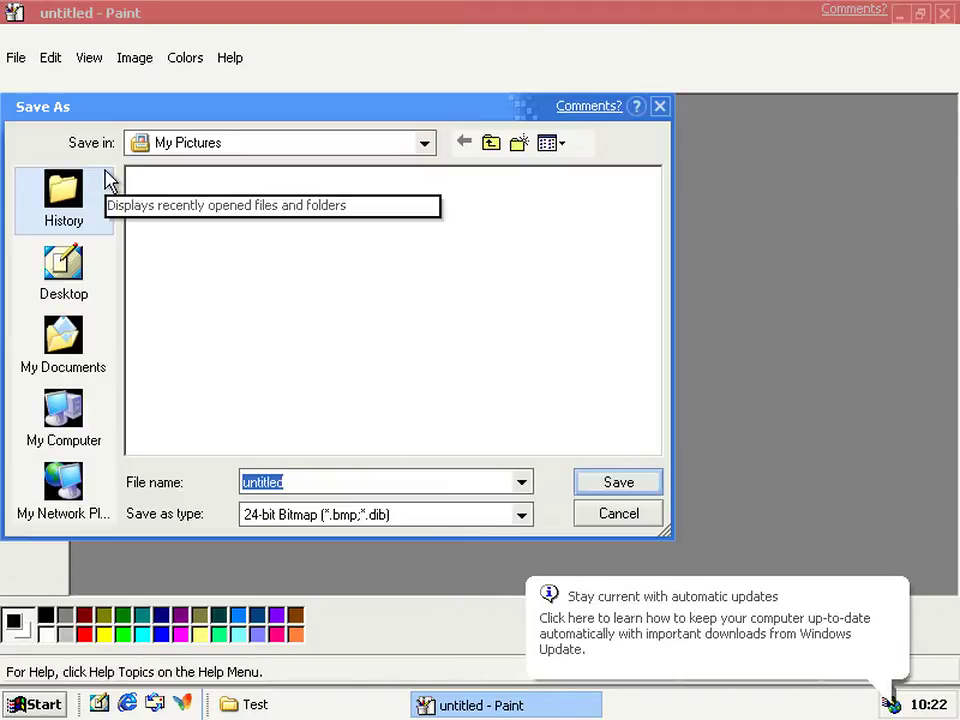
pyautogui.click(355, 522)
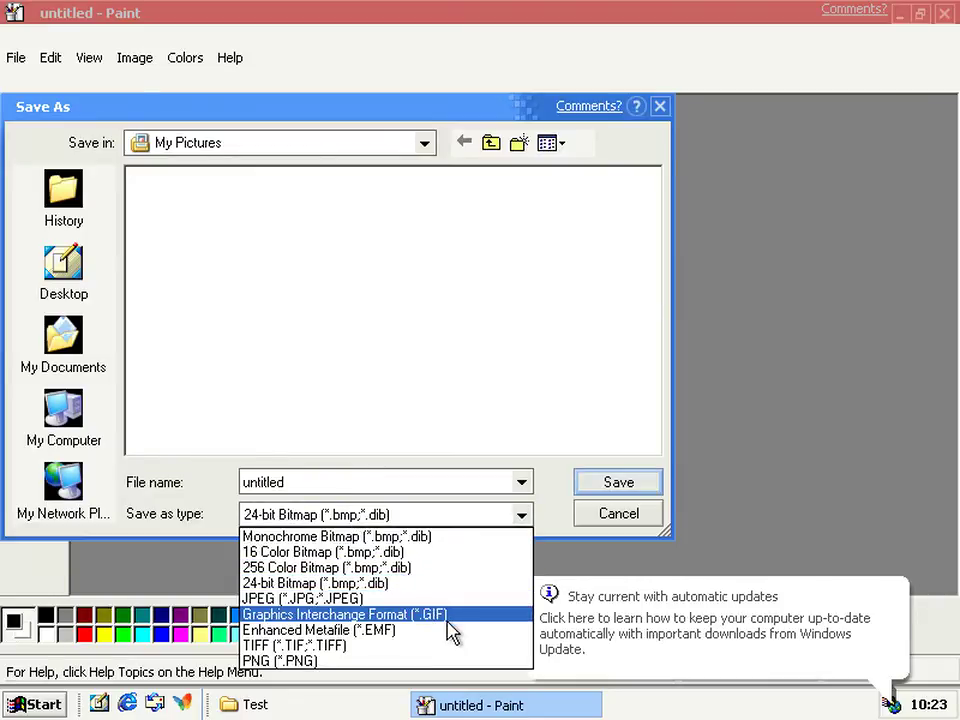
pyautogui.click(210, 493)
pyautogui.moveTo(276, 117); pyautogui.dragTo(537, 176)
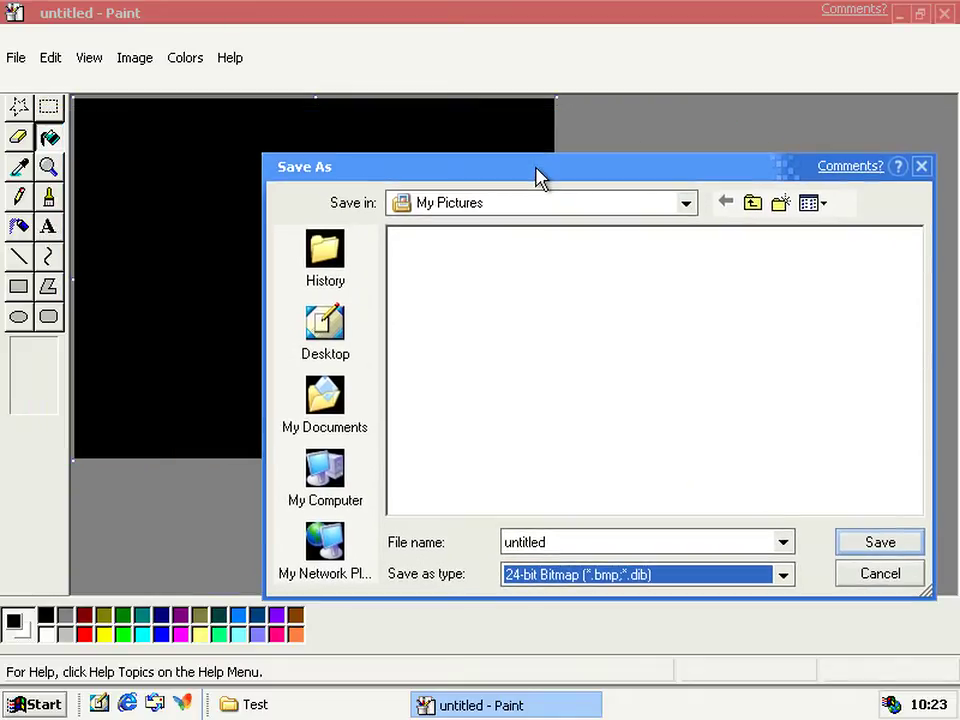
pyautogui.click(858, 575)
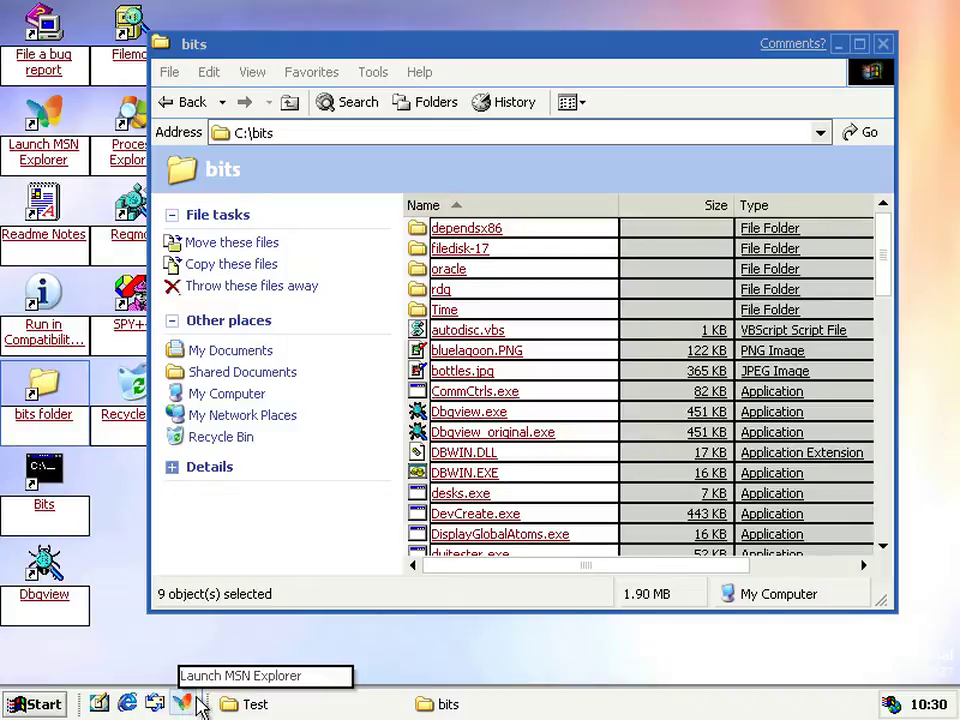
# View the context menu commands for the selected files in the bits folder and dismiss them.
pyautogui.click(370, 488)
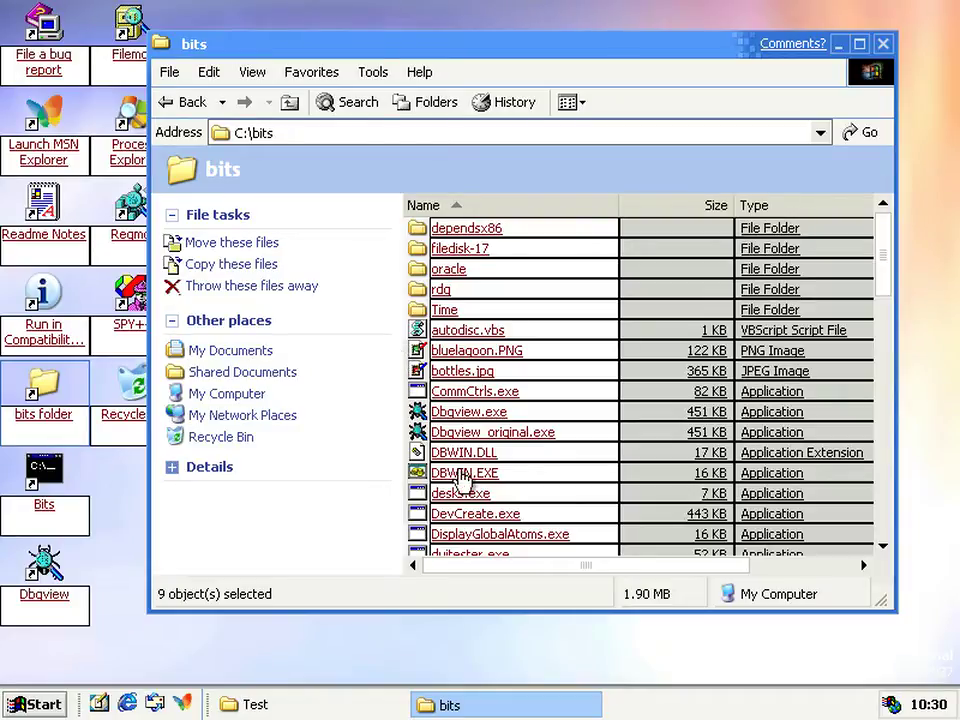
pyautogui.rightClick(431, 354)
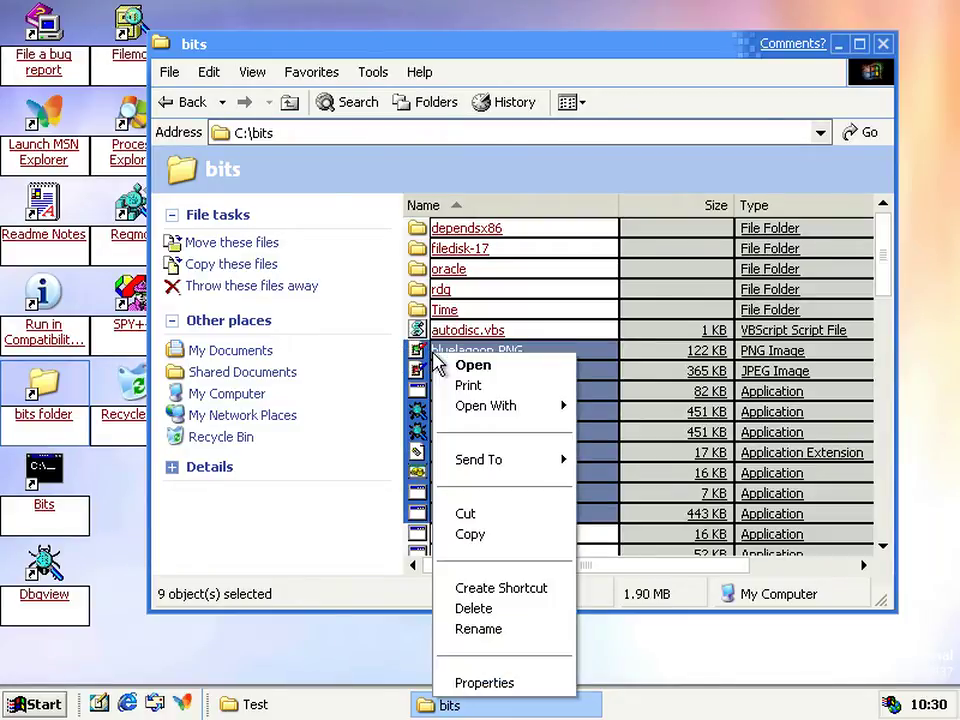
pyautogui.moveTo(514, 465)
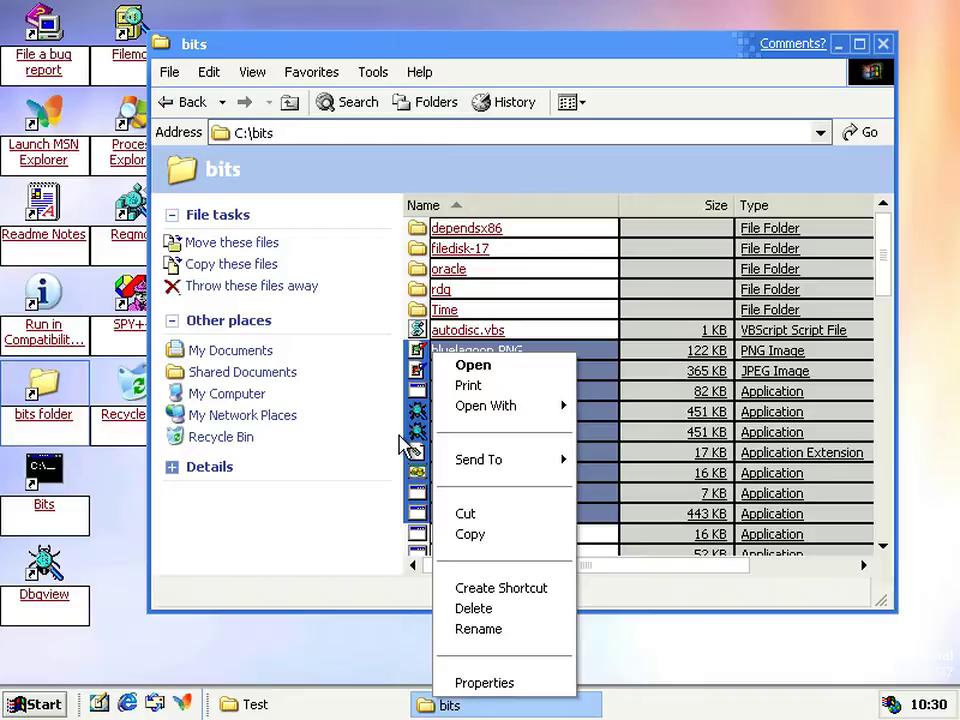
pyautogui.press('Escape')
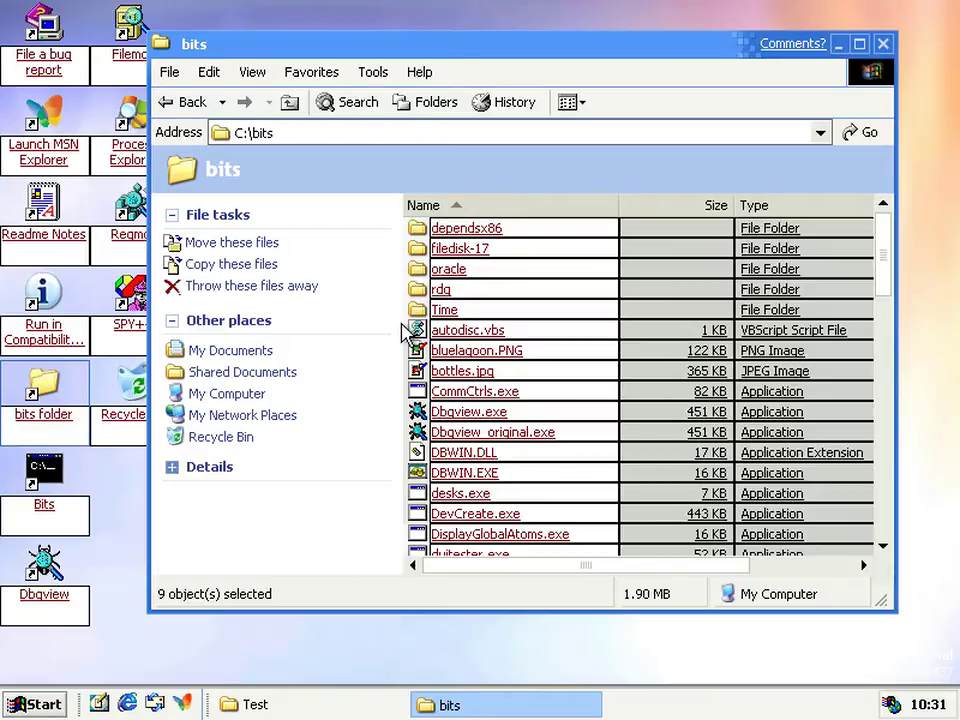
# Select the files from autodisc.vbs through DevCreate.exe and send them to a compressed folder.
pyautogui.moveTo(406, 329); pyautogui.dragTo(563, 514)
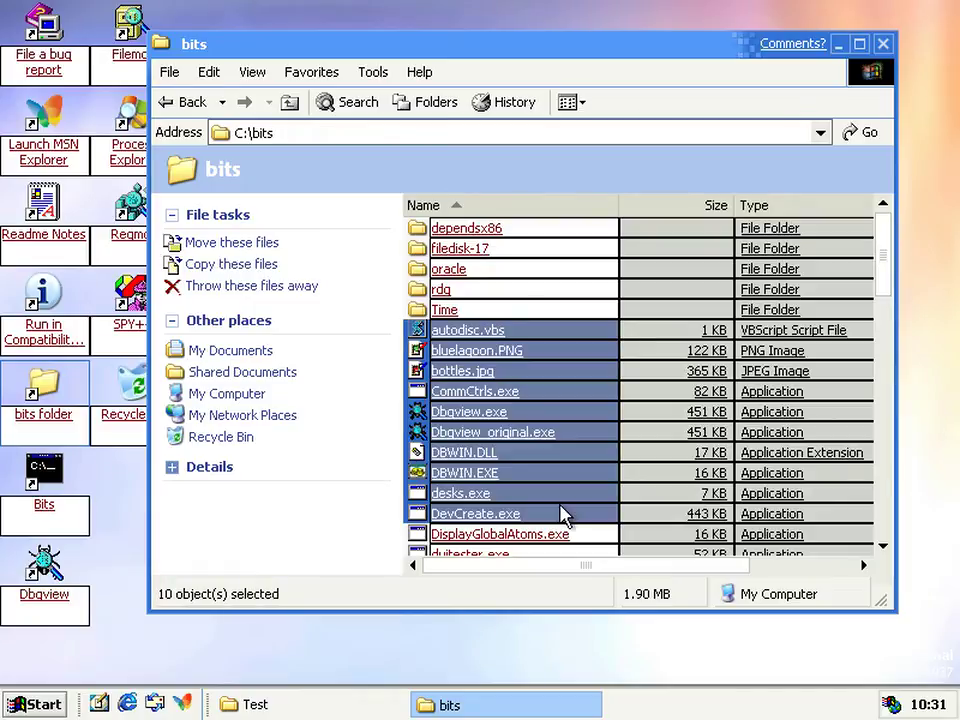
pyautogui.rightClick(467, 340)
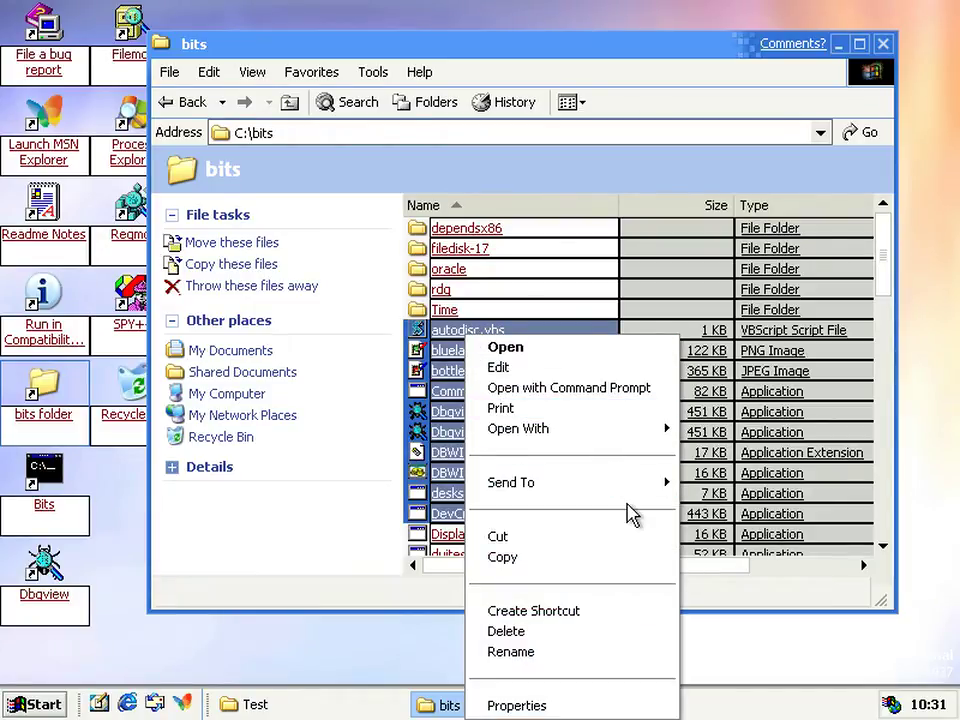
pyautogui.moveTo(664, 484)
pyautogui.click(703, 488)
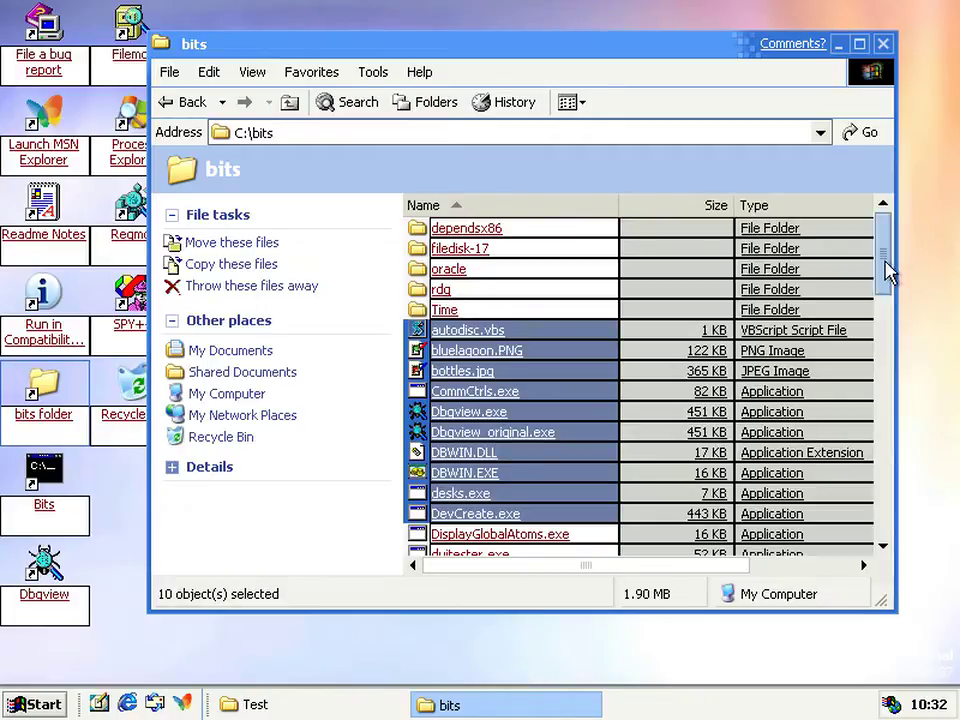
# Open autodisc.zip to inspect its contents, and delete the archive from the bits folder.
pyautogui.moveTo(883, 275); pyautogui.dragTo(885, 564)
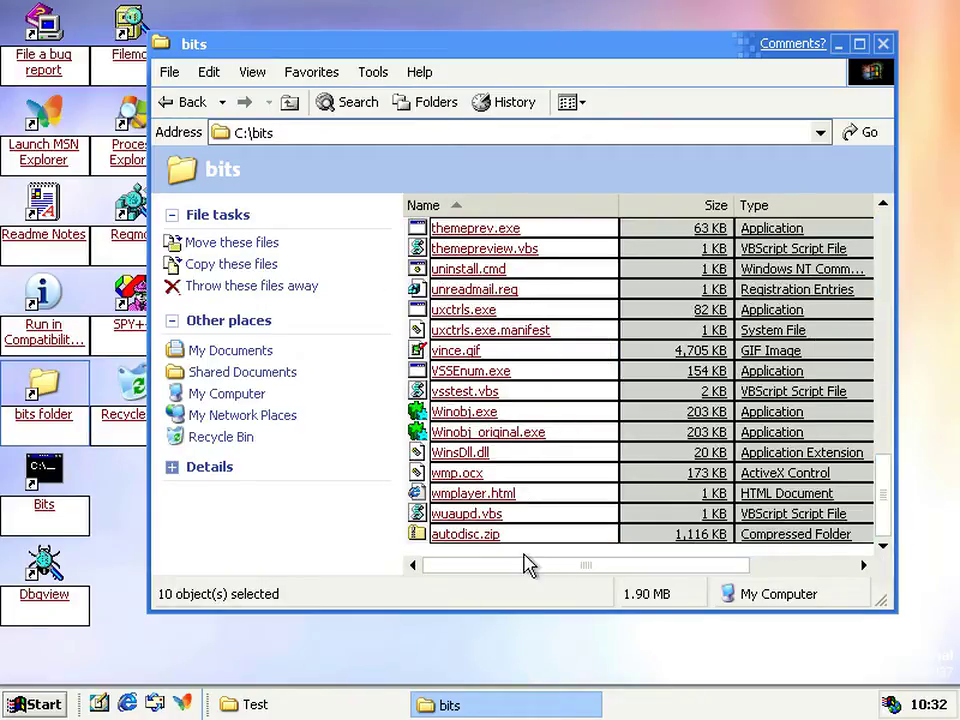
pyautogui.click(487, 544)
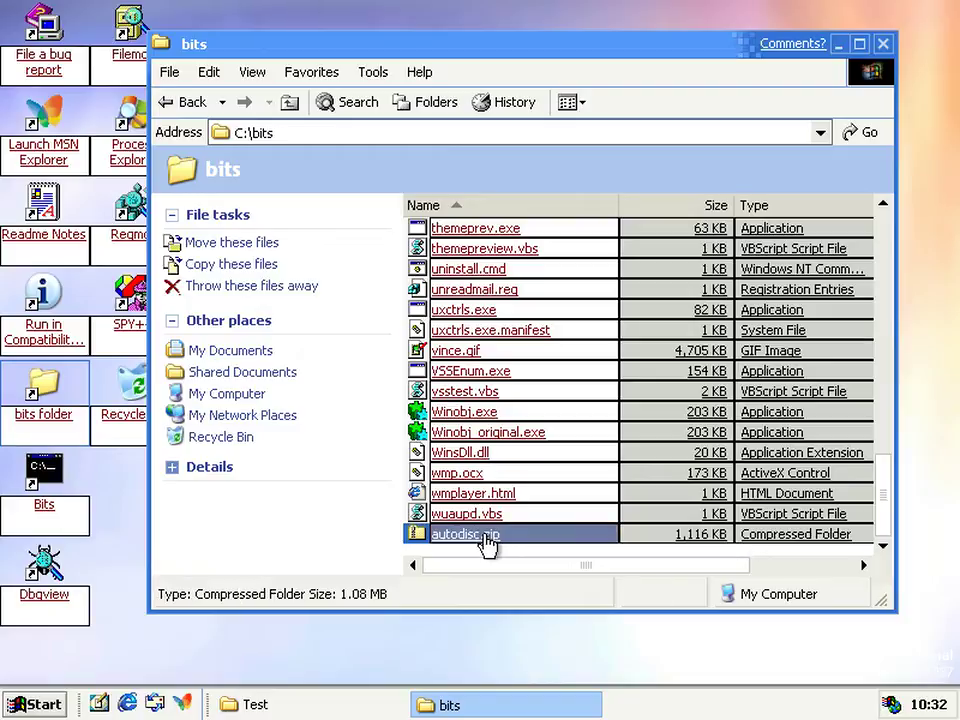
pyautogui.doubleClick(452, 548)
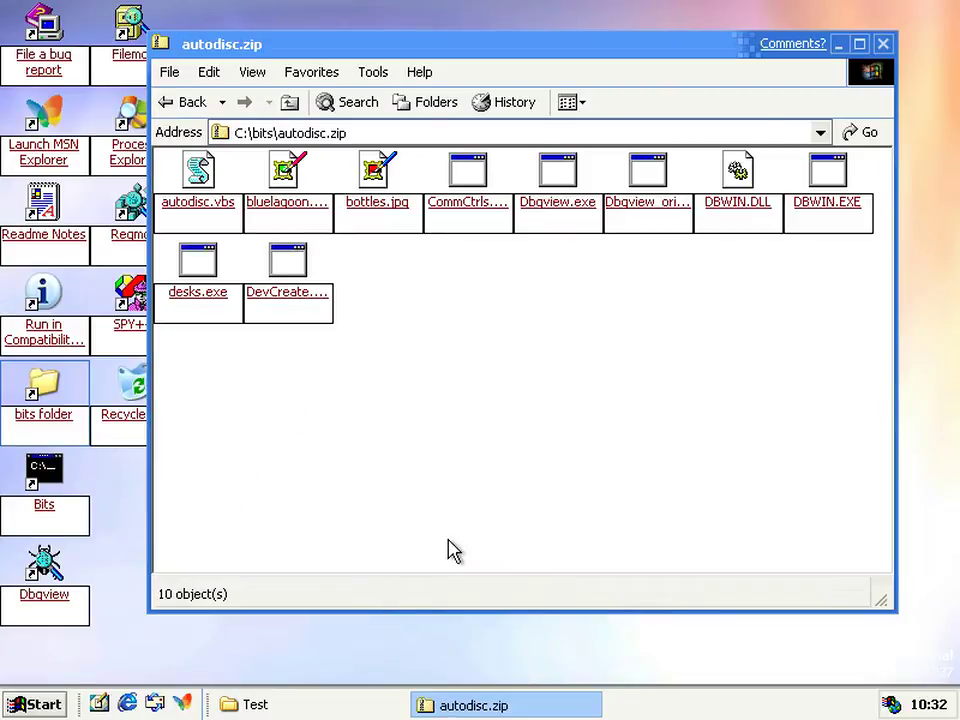
pyautogui.click(288, 104)
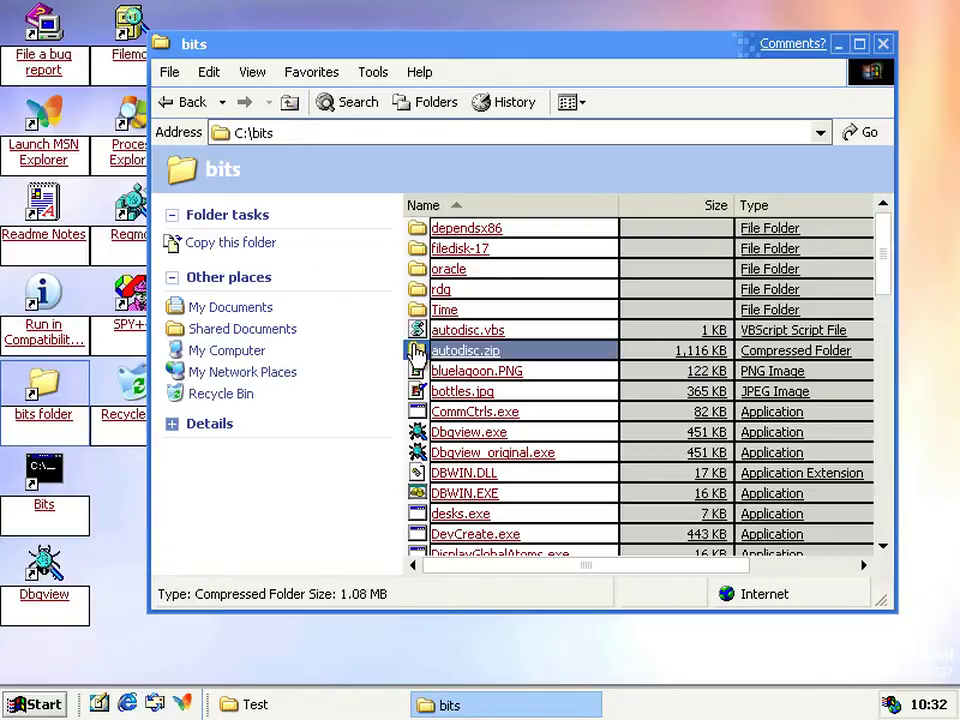
pyautogui.press('Delete')
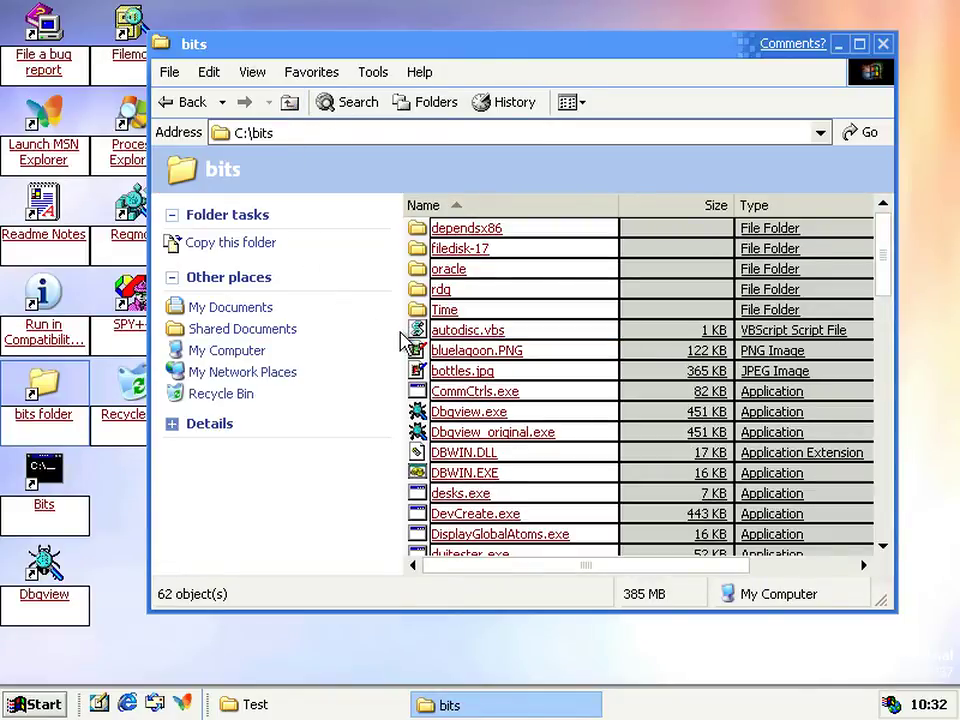
# Show the Media Explorer bar in the bits folder window.
pyautogui.click(251, 74)
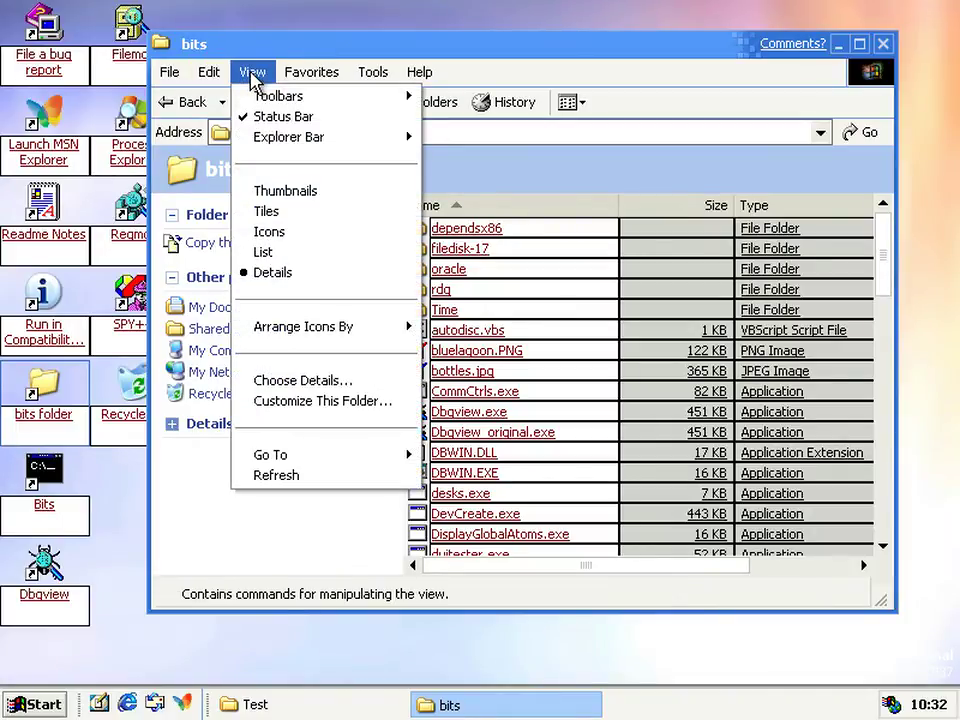
pyautogui.moveTo(285, 143)
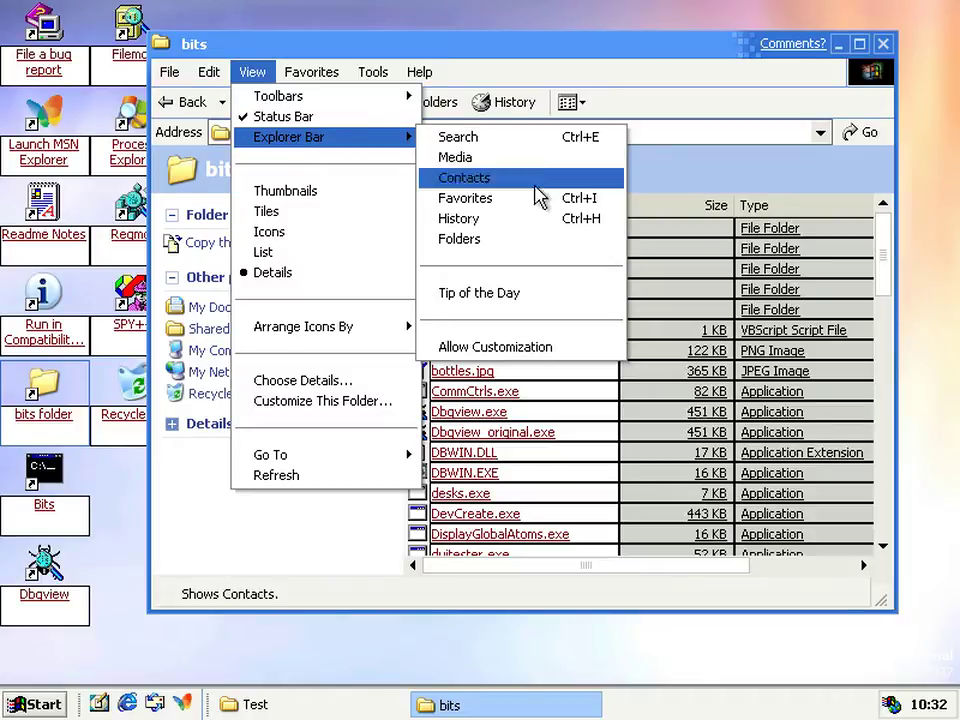
pyautogui.click(455, 158)
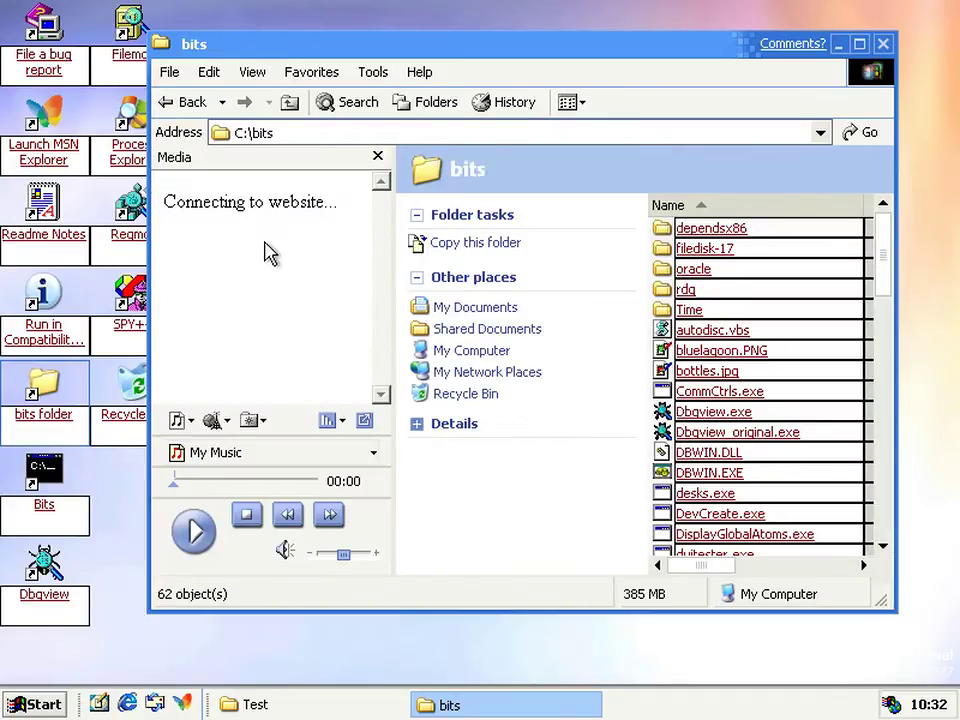
# Examine the Media bar's web pane and go to My Music from its music options.
pyautogui.moveTo(296, 201); pyautogui.dragTo(242, 203)
pyautogui.click(238, 212)
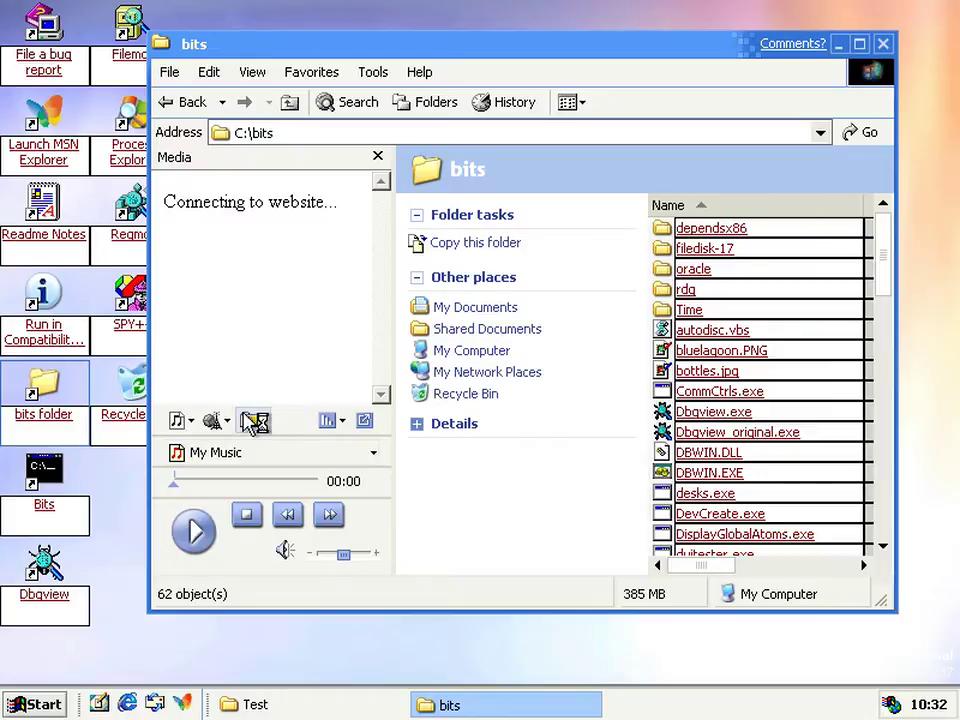
pyautogui.click(190, 425)
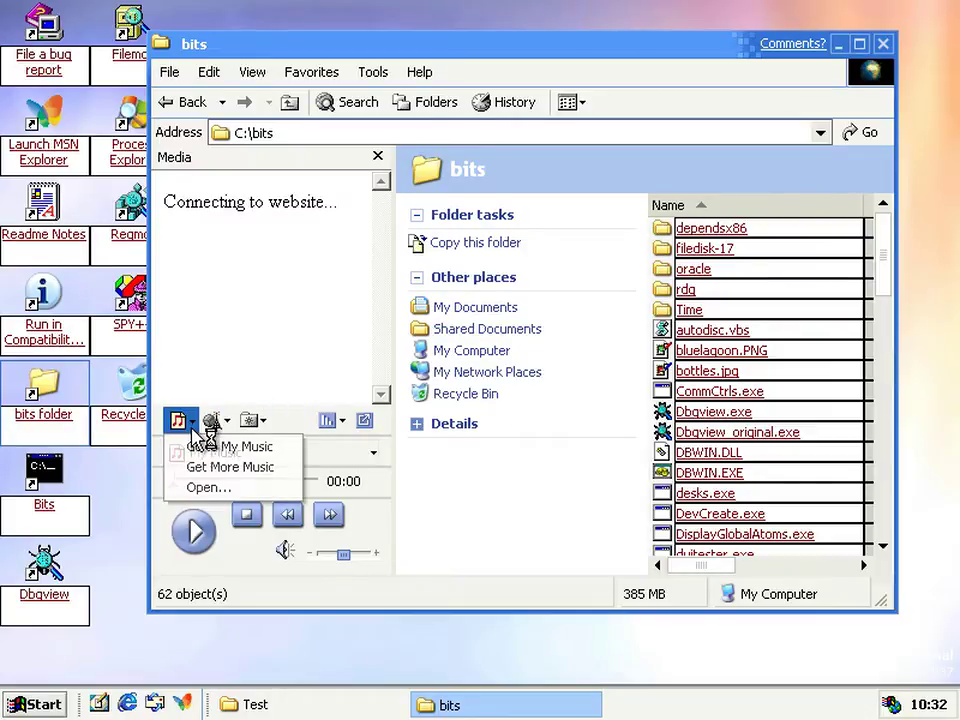
pyautogui.click(268, 448)
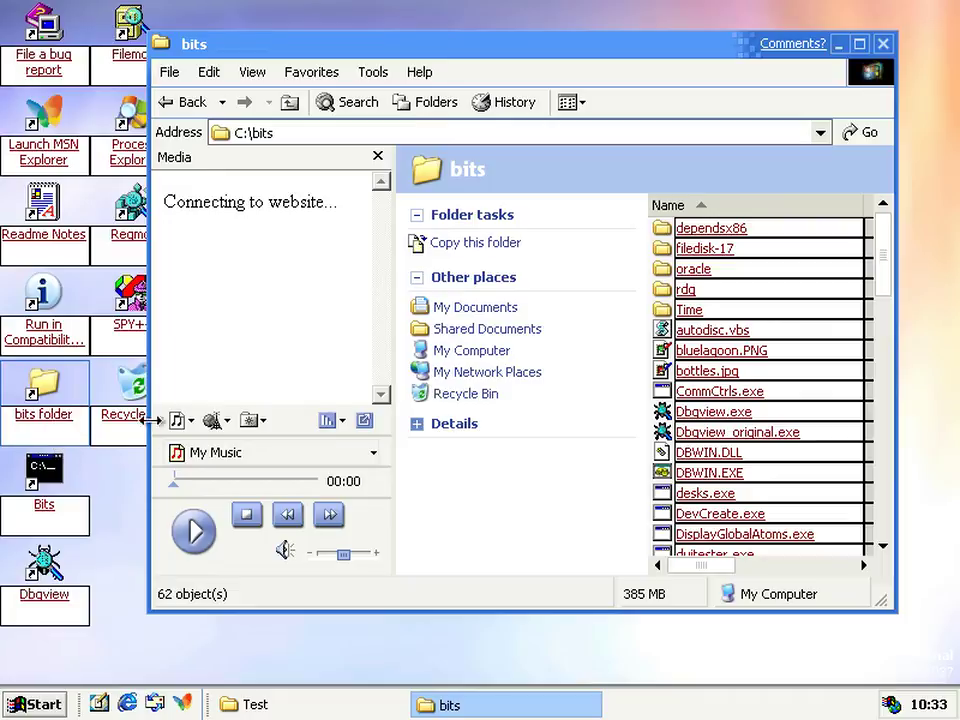
# Start opening a file from the Media bar's music options and check the supported file types.
pyautogui.click(197, 426)
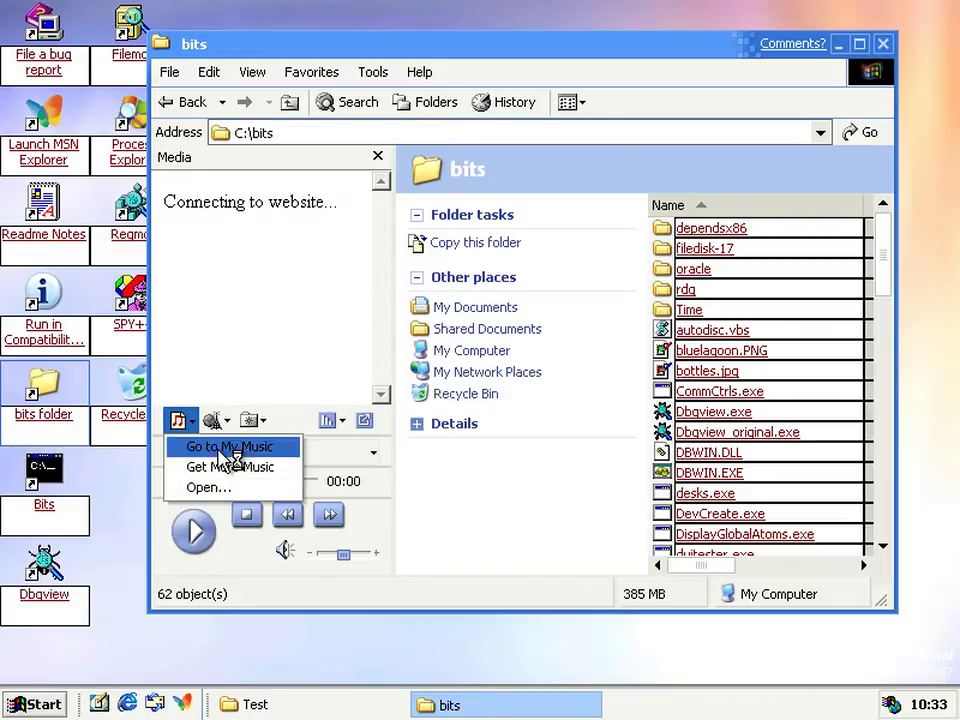
pyautogui.click(222, 490)
pyautogui.click(540, 448)
pyautogui.click(548, 460)
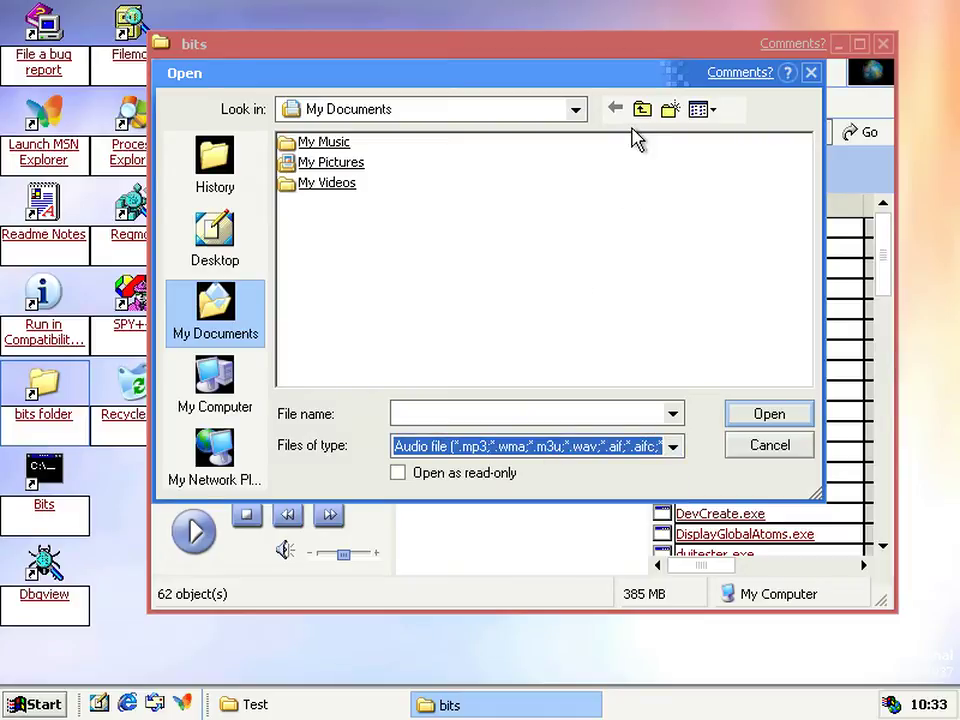
# Browse to the bits folder on Local Disk (C:) in the Open dialog and select the Time folder.
pyautogui.click(576, 110)
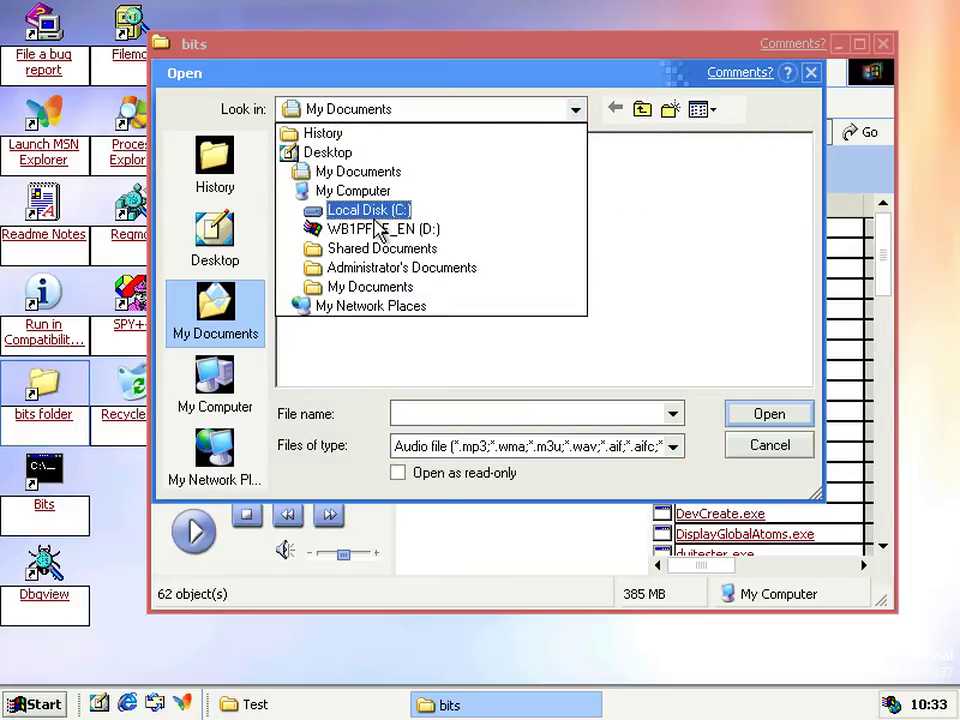
pyautogui.click(375, 216)
pyautogui.click(306, 146)
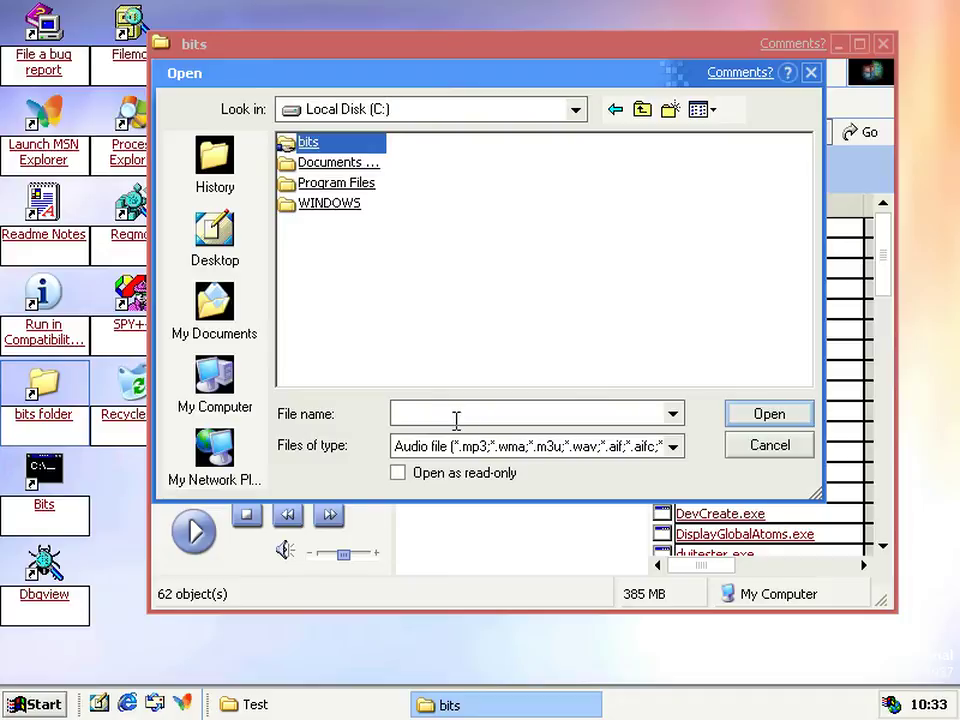
pyautogui.press('Return')
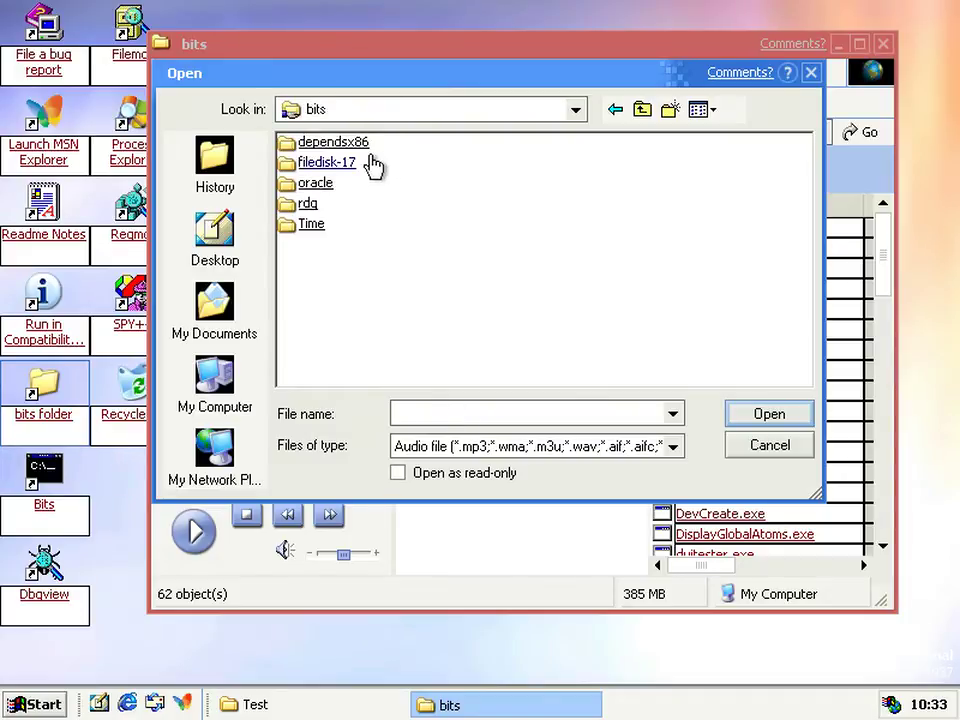
pyautogui.click(310, 228)
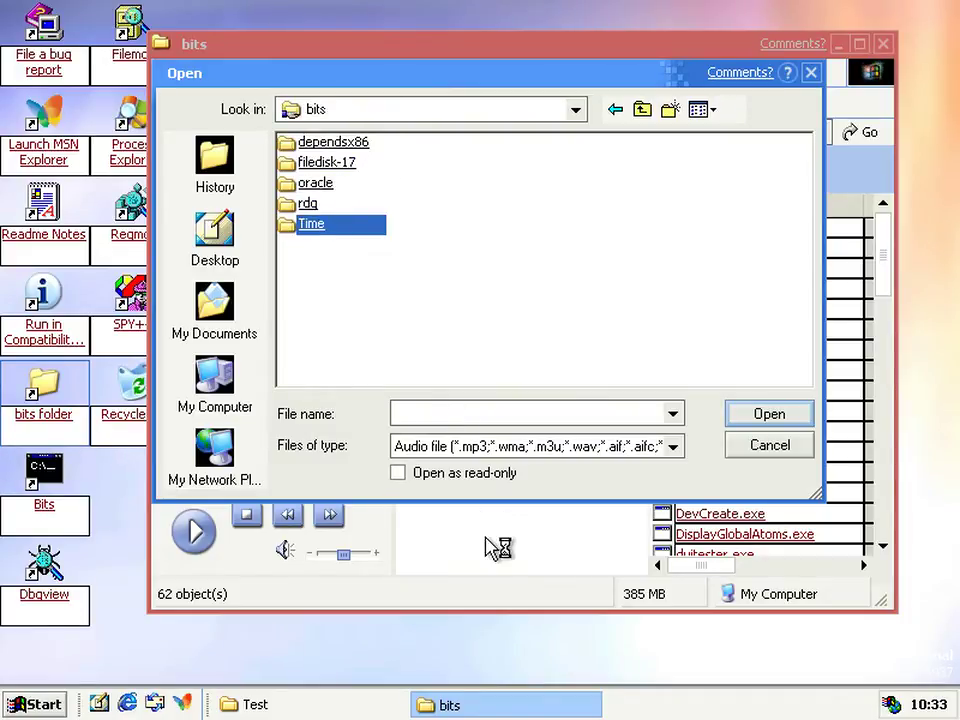
# List all file types in the bits folder and open output.wmv for playback in the Media bar.
pyautogui.click(512, 455)
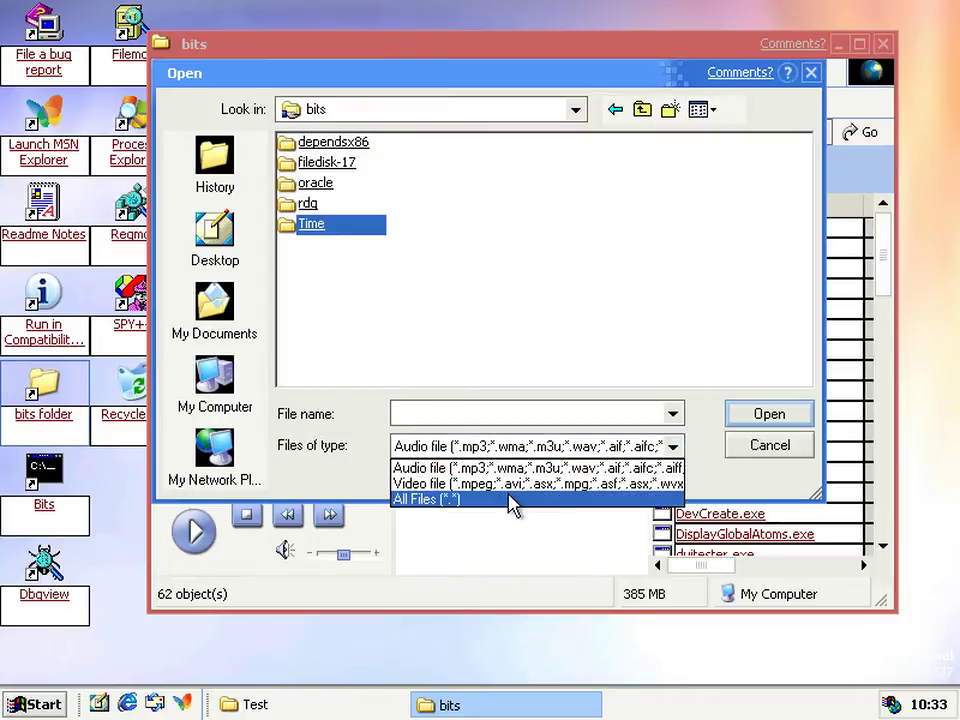
pyautogui.click(510, 500)
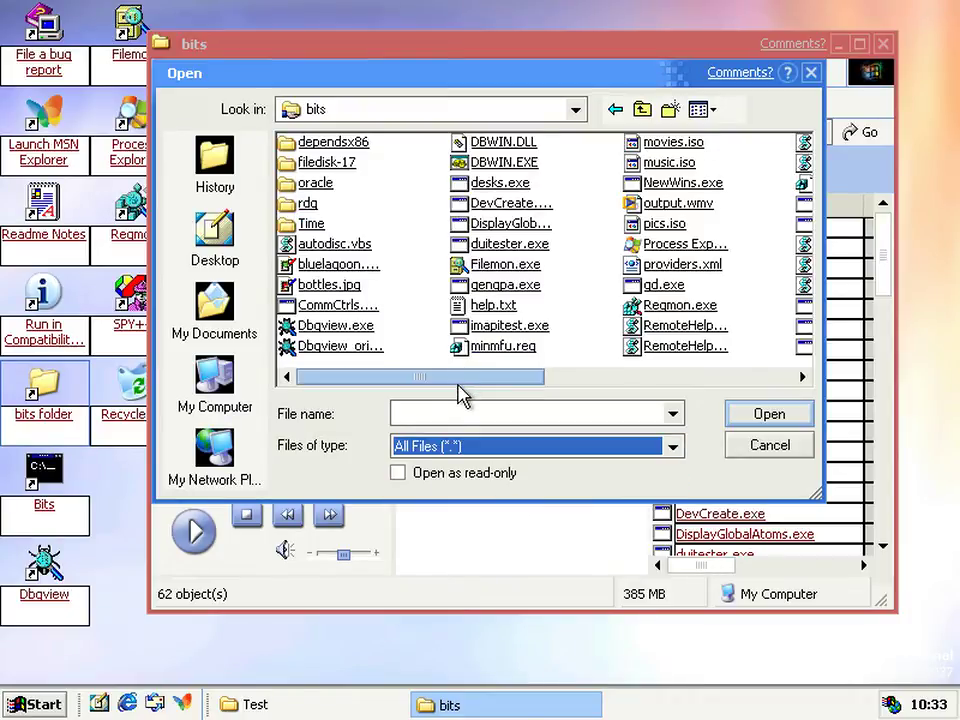
pyautogui.moveTo(460, 385); pyautogui.dragTo(542, 386)
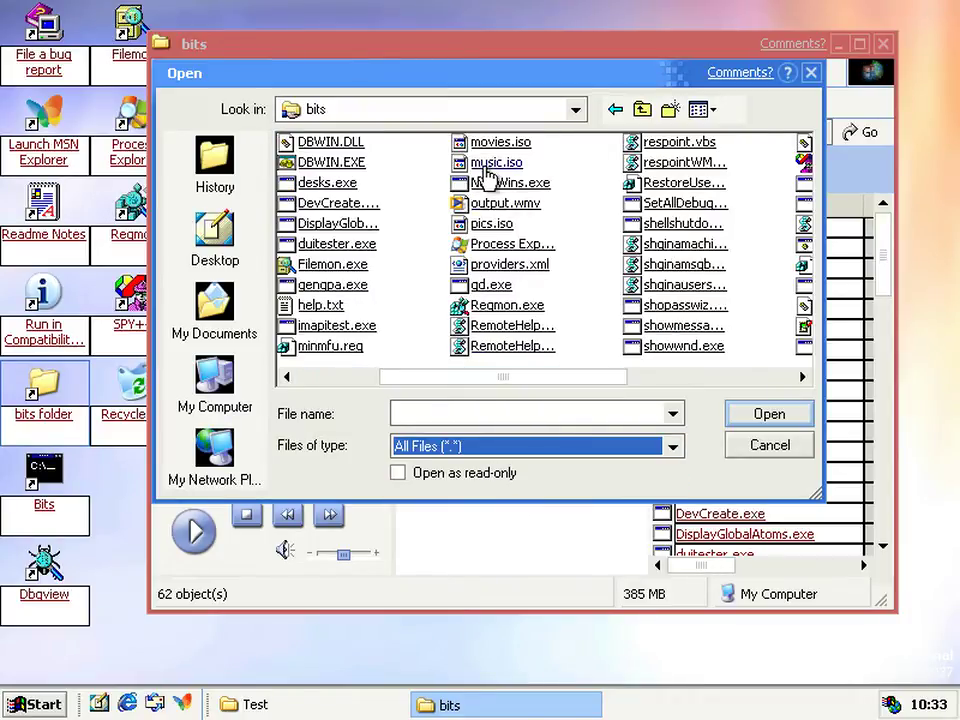
pyautogui.doubleClick(482, 205)
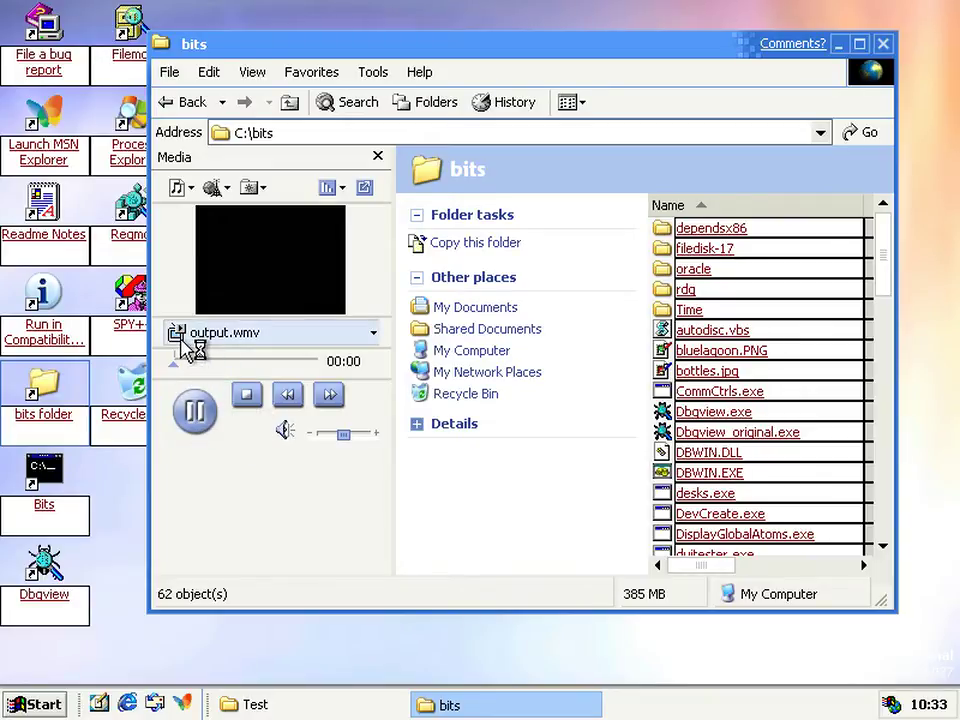
# Check the options for the playing output.wmv, and visit the Time folder and return to bits during playback.
pyautogui.click(372, 336)
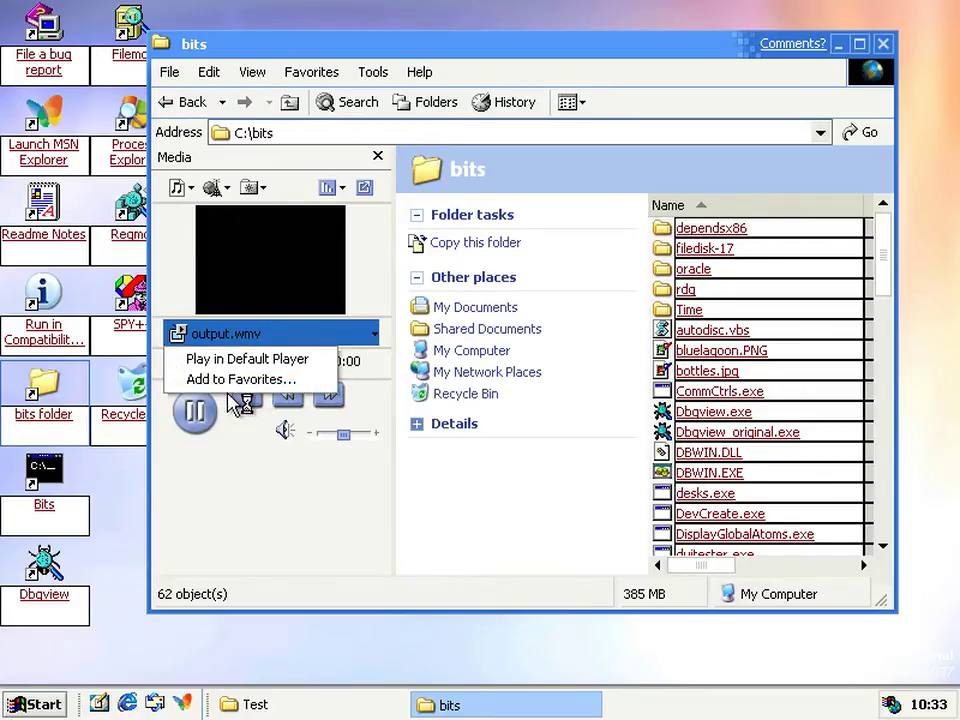
pyautogui.click(341, 313)
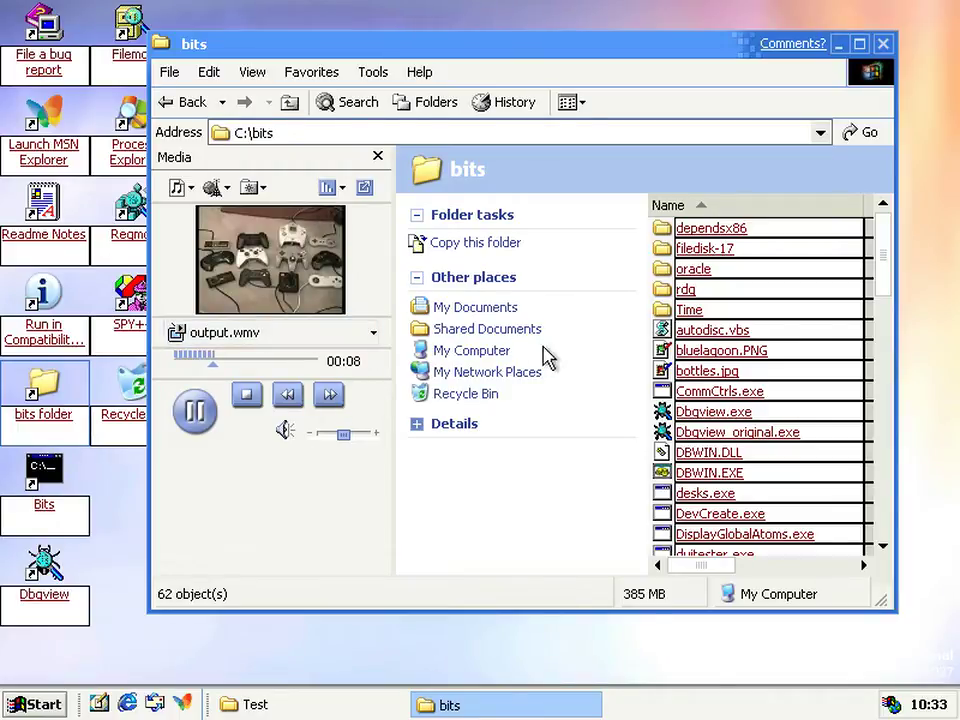
pyautogui.doubleClick(660, 311)
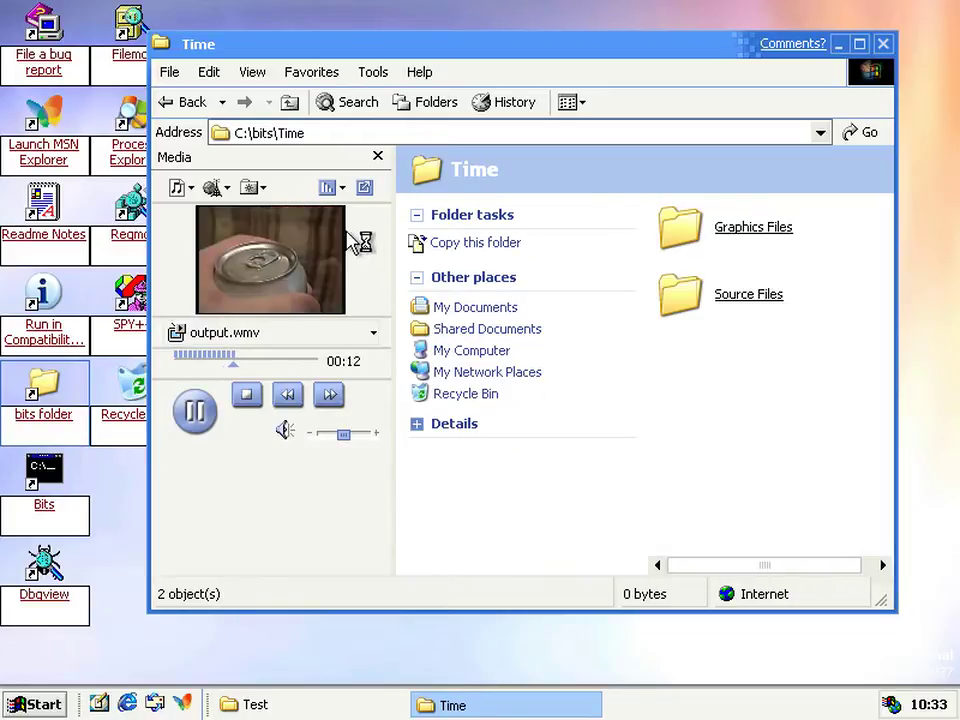
pyautogui.click(186, 102)
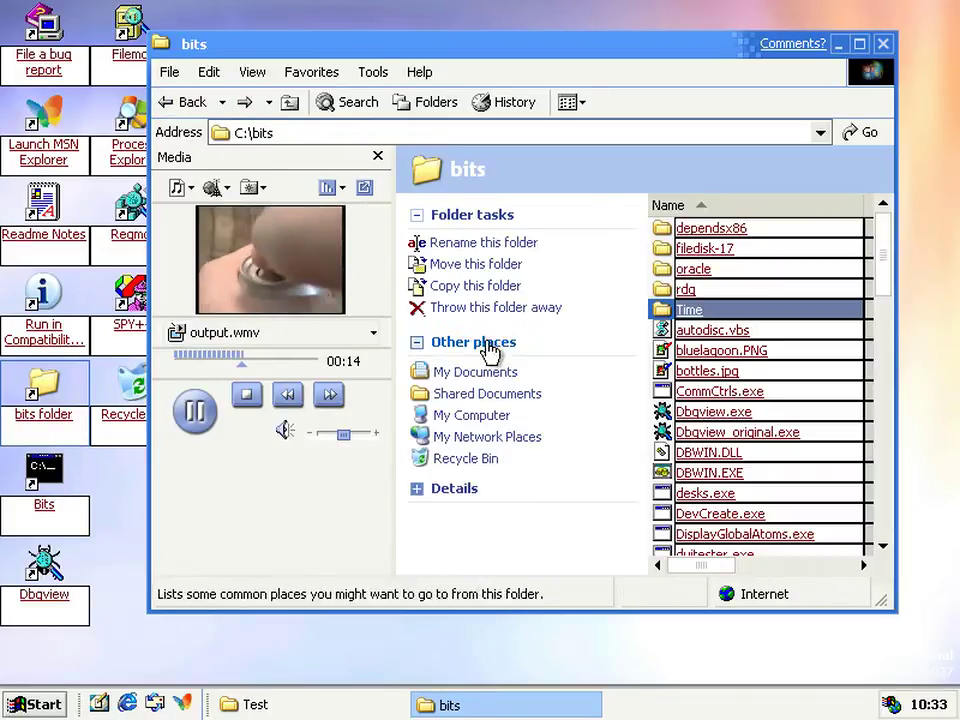
# Browse down the bits file list during playback, and stop output.wmv and close the Media bar.
pyautogui.scroll(-1, 620, 478)
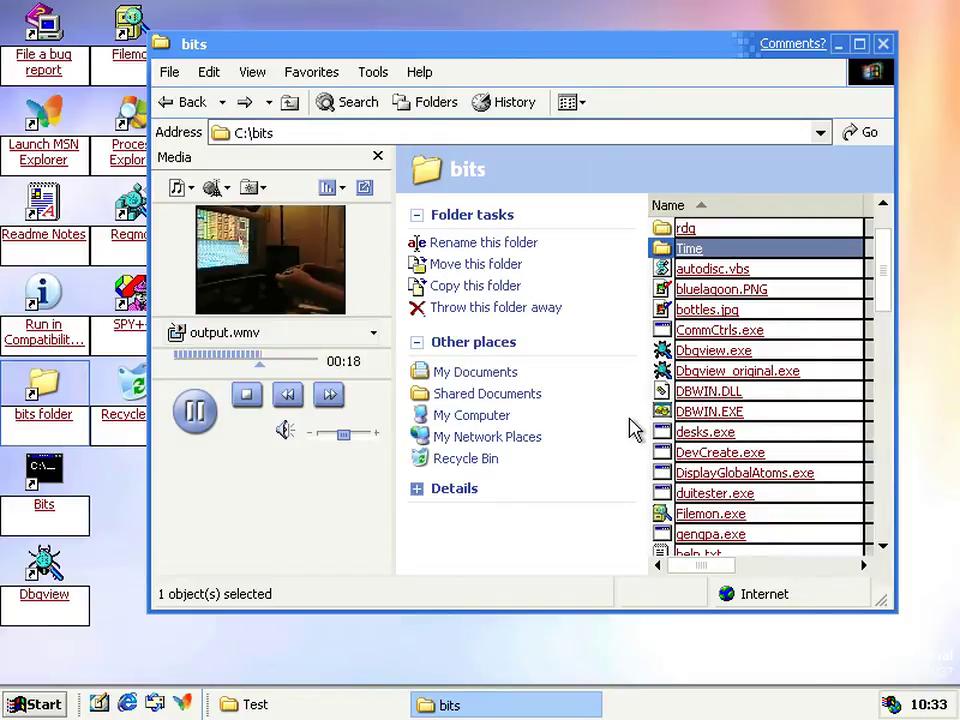
pyautogui.scroll(-12, 634, 430)
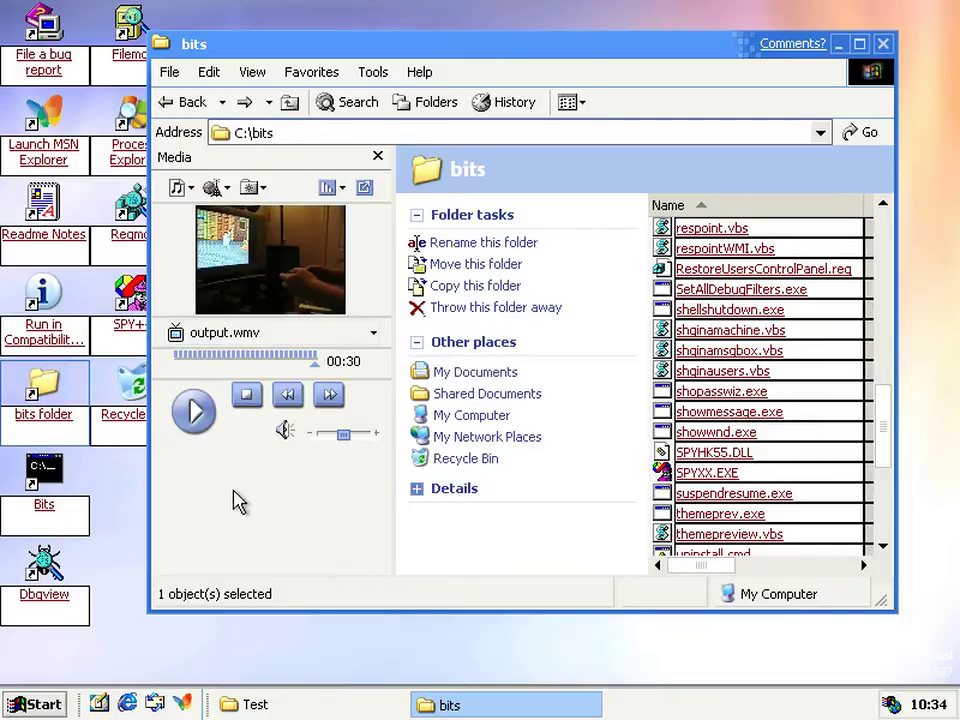
pyautogui.click(247, 396)
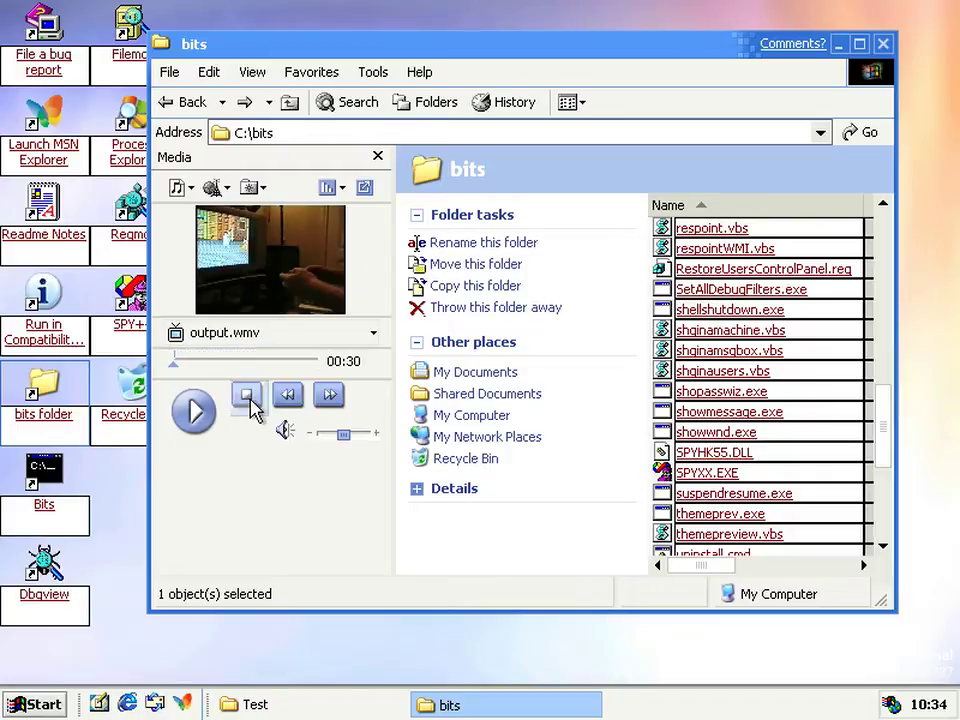
pyautogui.click(378, 158)
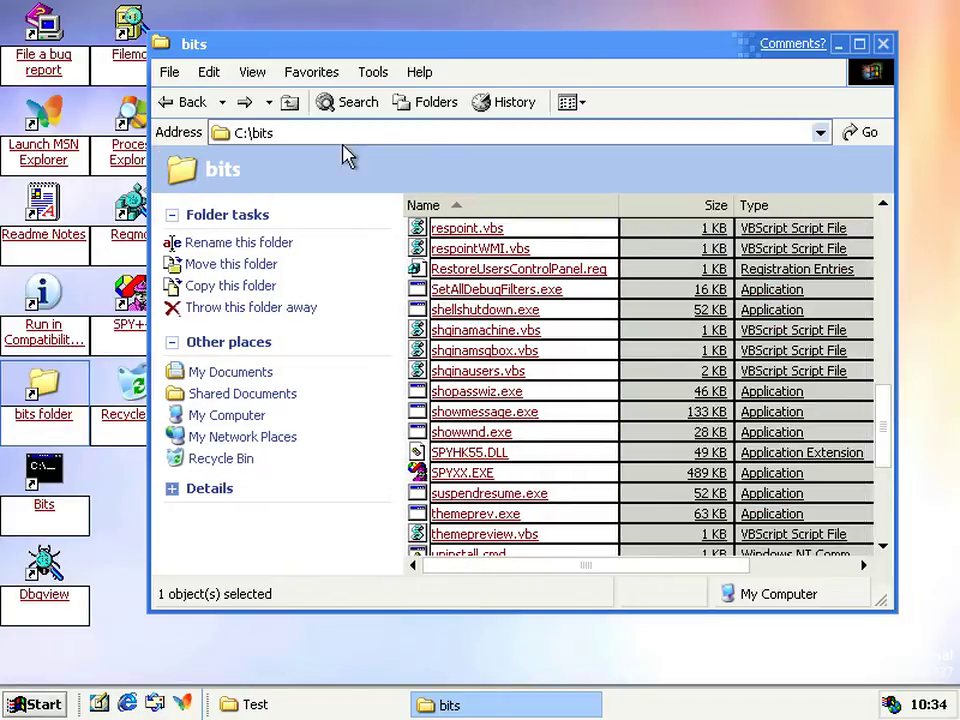
# Show the Contacts Explorer bar in the bits window, check its File commands, and close the bar.
pyautogui.click(252, 73)
pyautogui.moveTo(313, 143)
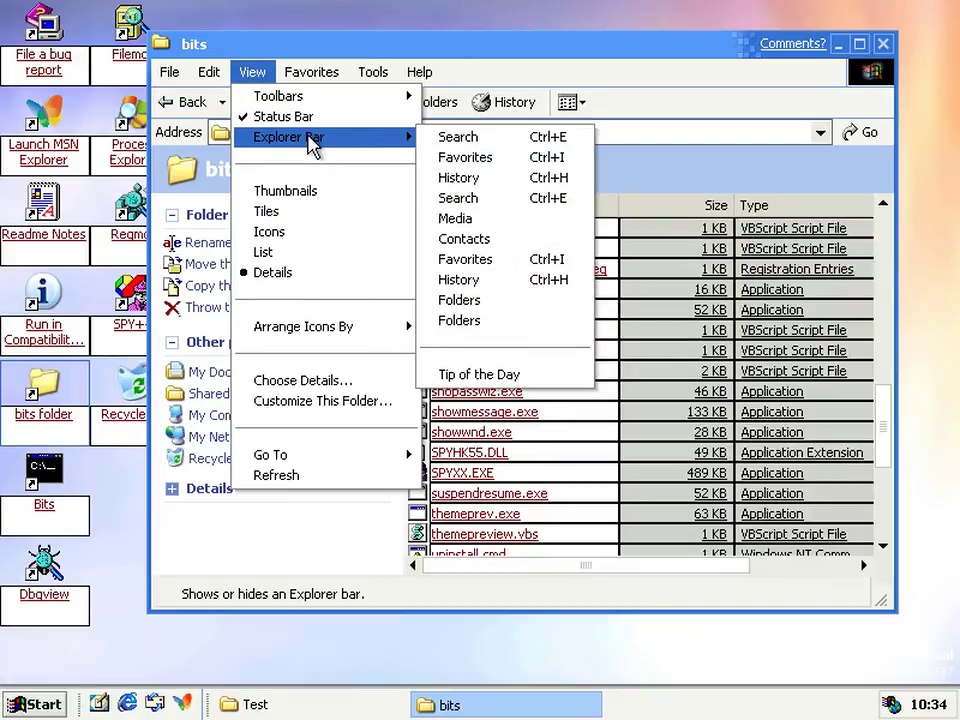
pyautogui.click(497, 241)
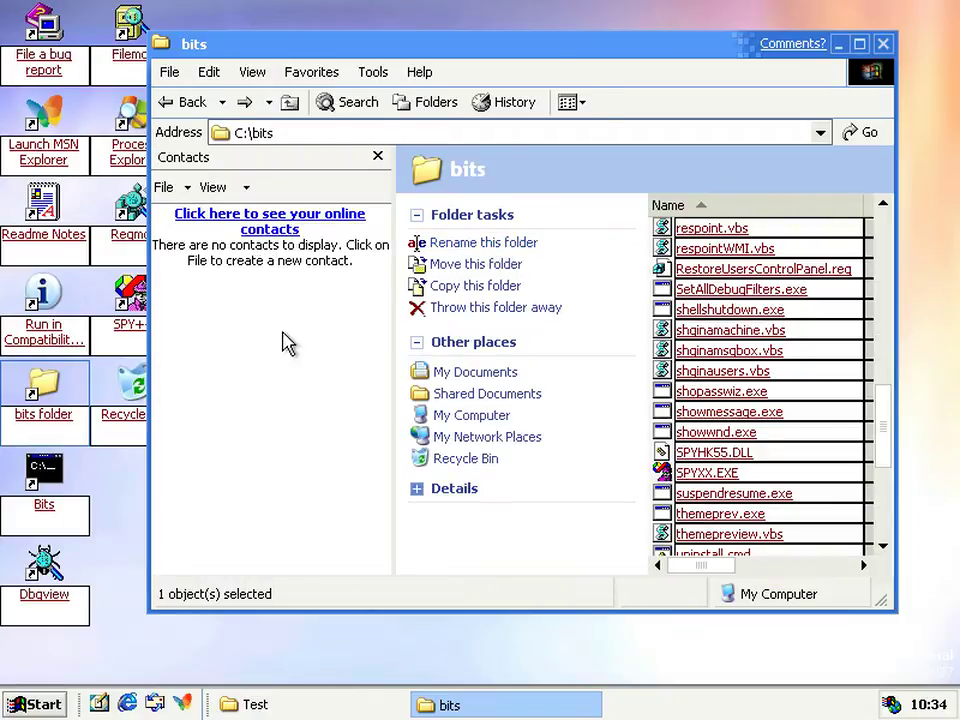
pyautogui.click(184, 191)
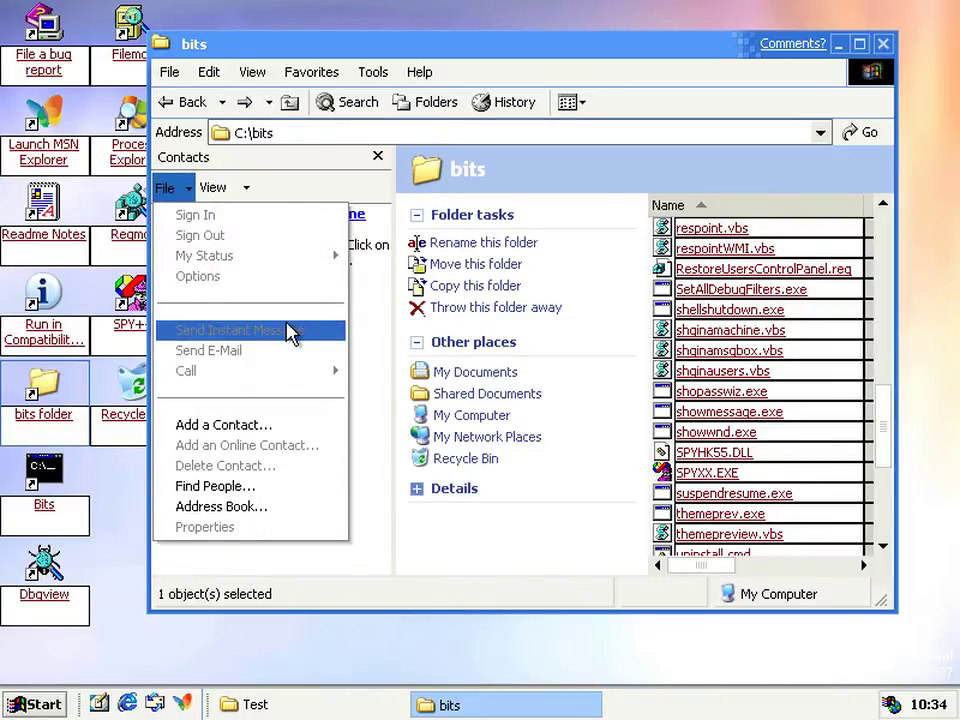
pyautogui.click(365, 333)
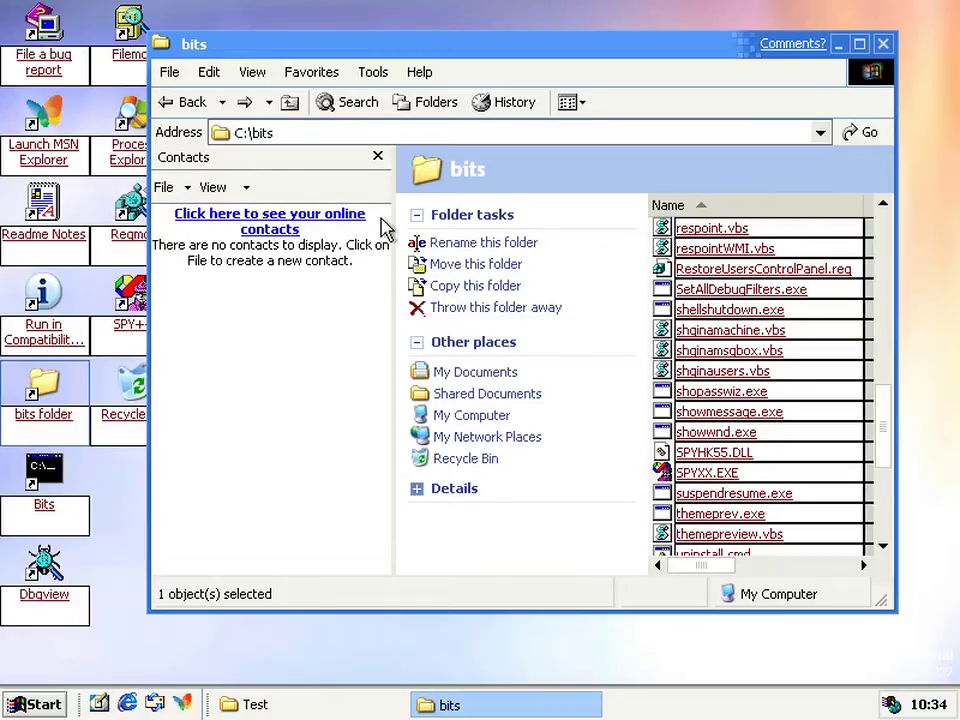
pyautogui.click(378, 157)
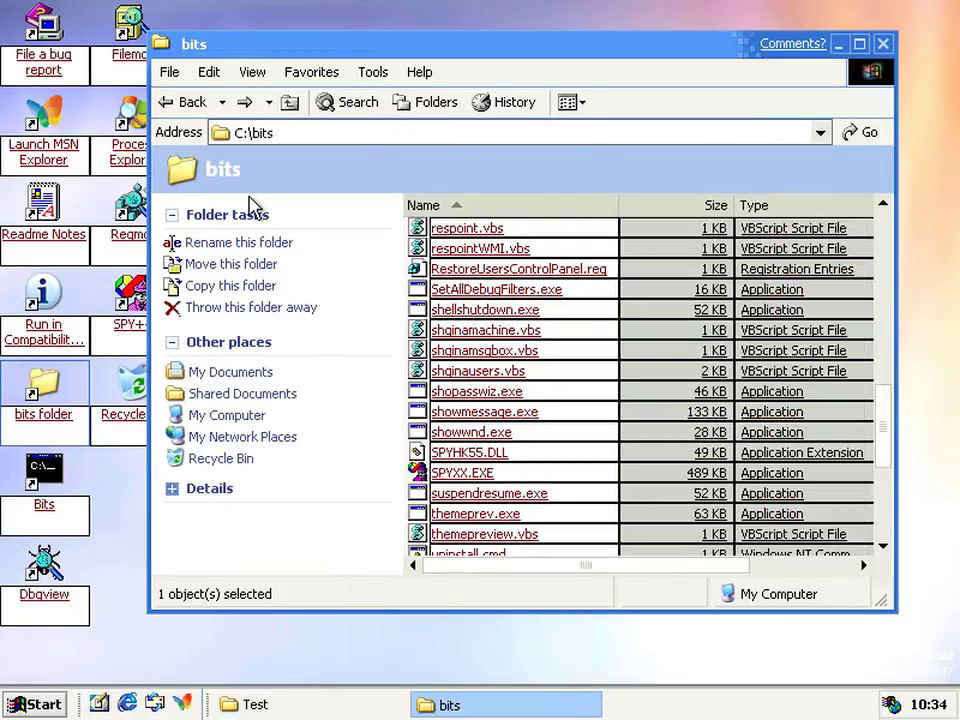
# Switch to Internet Explorer and show the Media pane from its vertical Explorer bar strip.
pyautogui.click(322, 666)
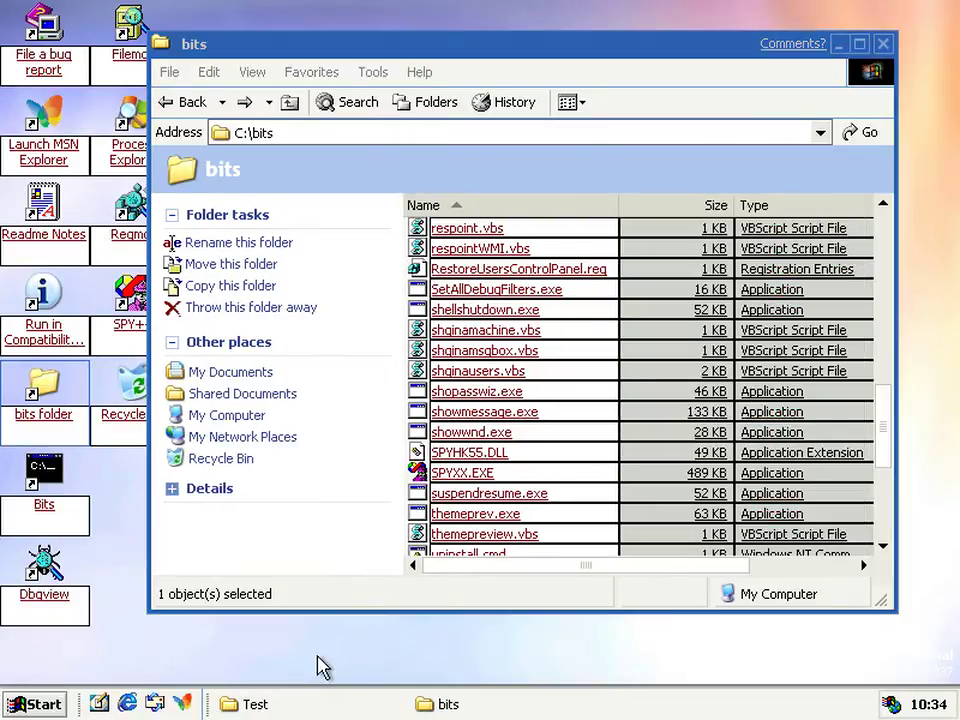
pyautogui.click(128, 704)
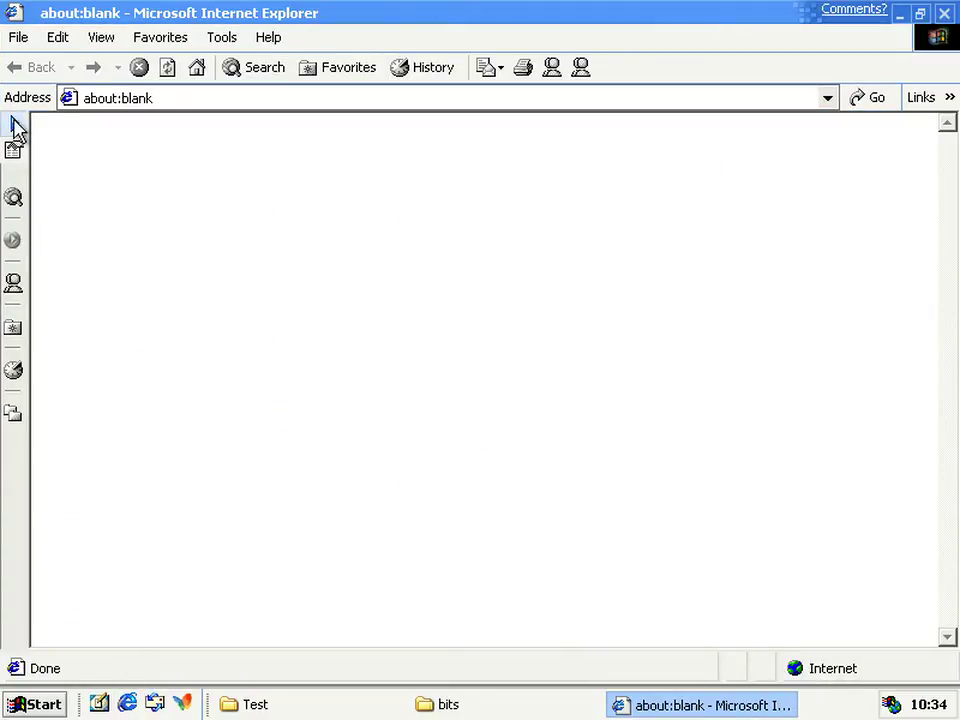
pyautogui.moveTo(14, 402)
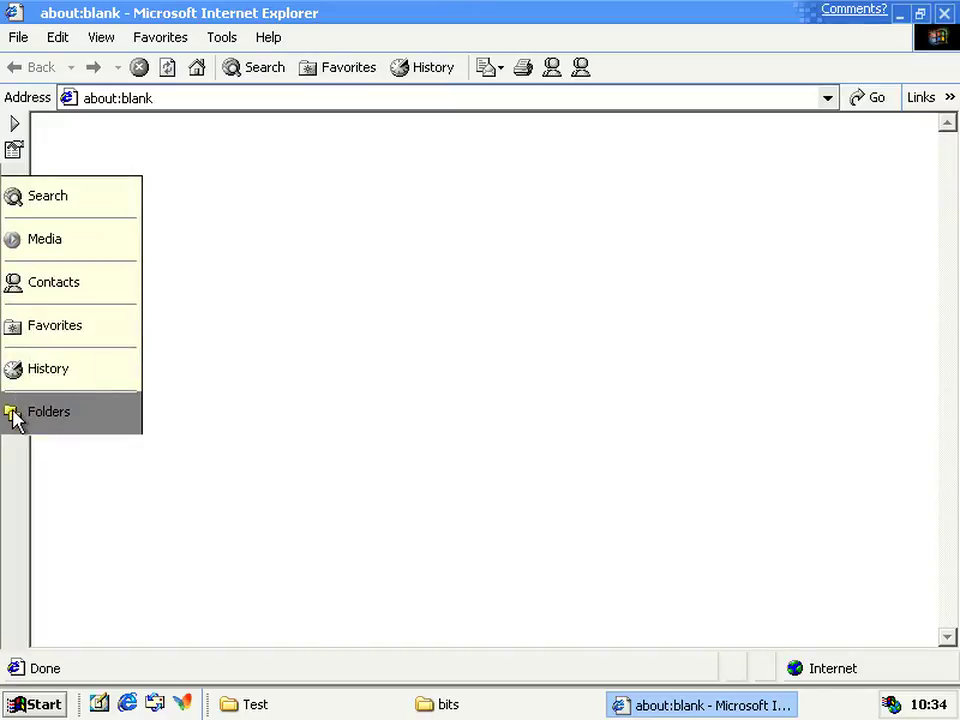
pyautogui.click(76, 247)
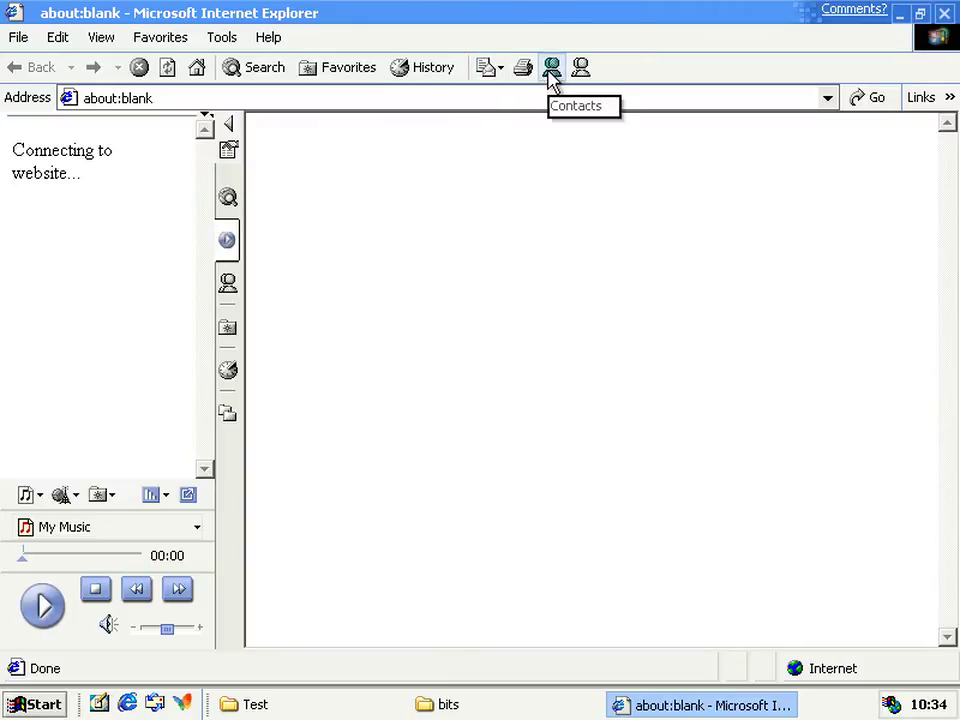
# Launch MSN Messenger Service from Internet Explorer, view its setup wizard up to the free Passport page, and cancel it.
pyautogui.click(581, 68)
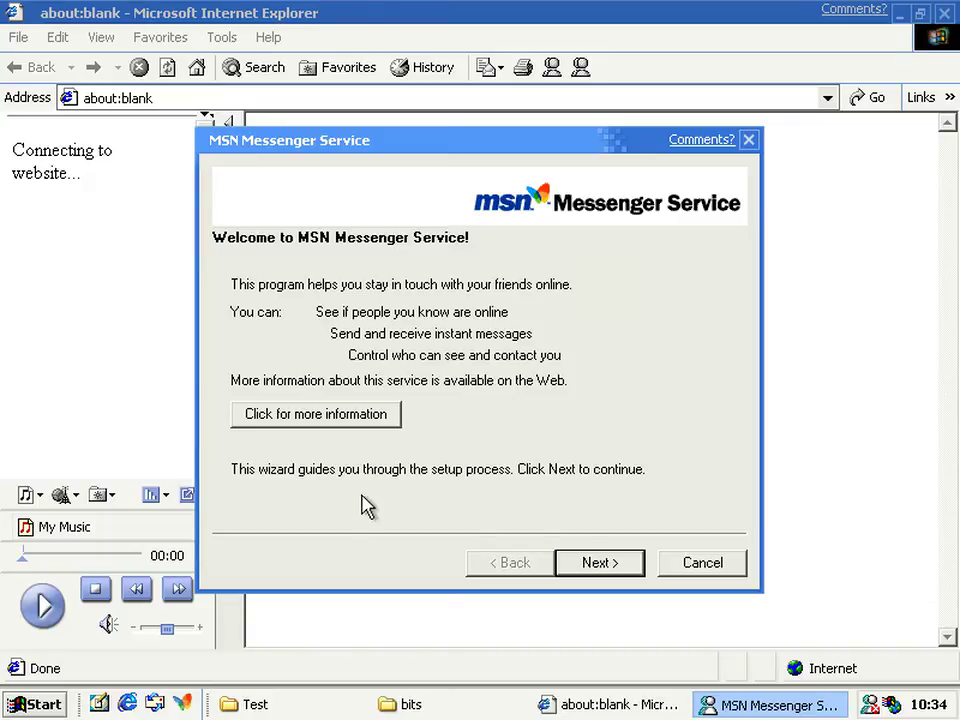
pyautogui.click(600, 563)
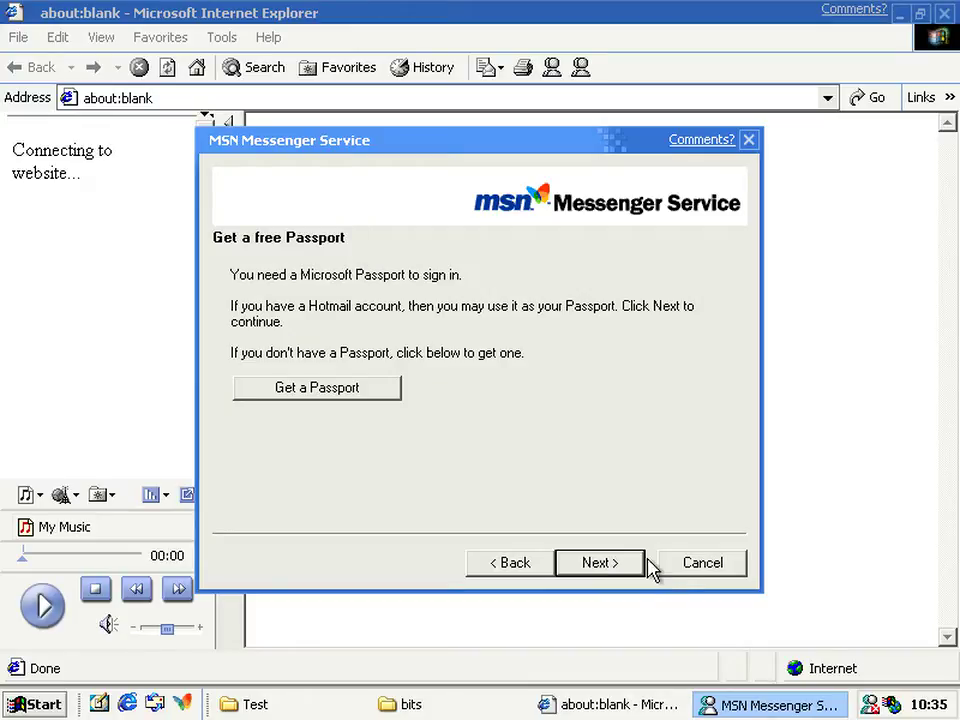
pyautogui.click(678, 564)
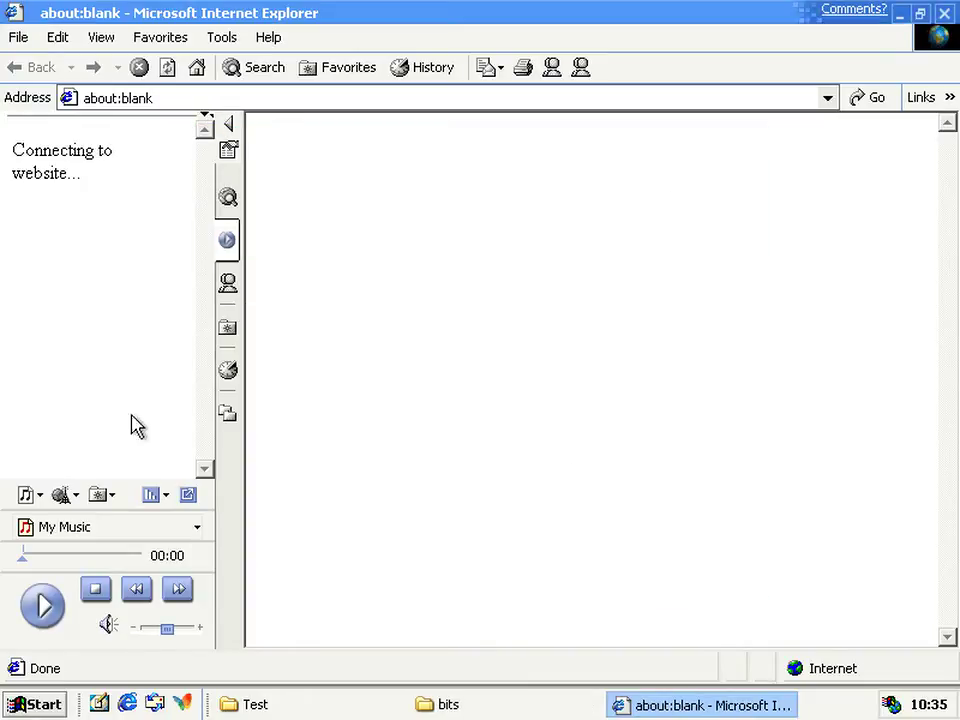
# Collapse the Media pane into the vertical bar and check which Explorer bars its customization options list.
pyautogui.click(205, 116)
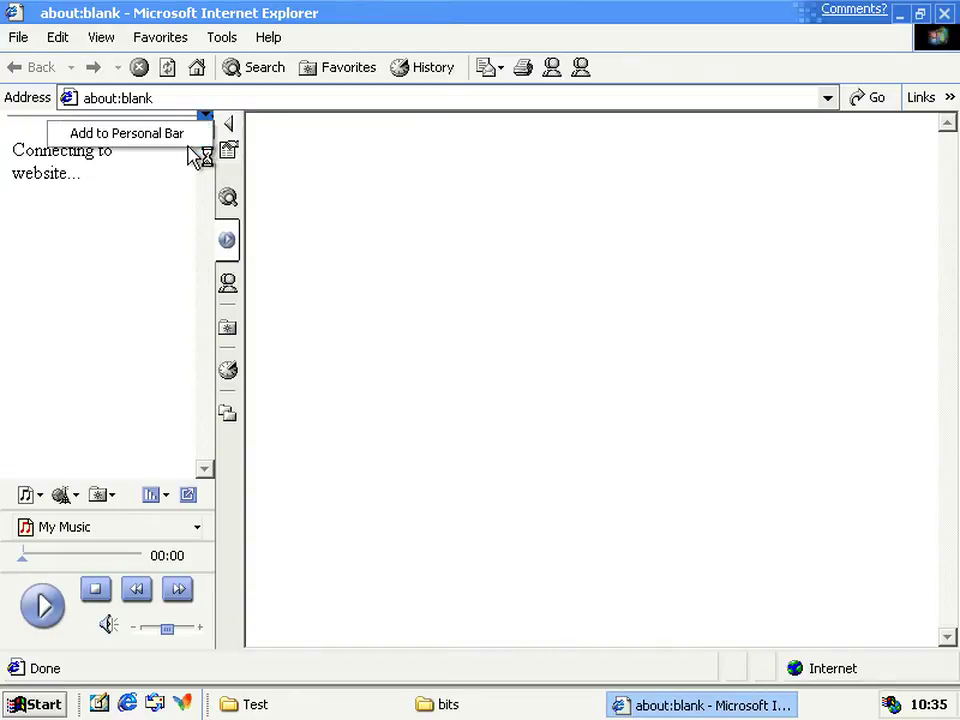
pyautogui.click(226, 124)
pyautogui.click(14, 151)
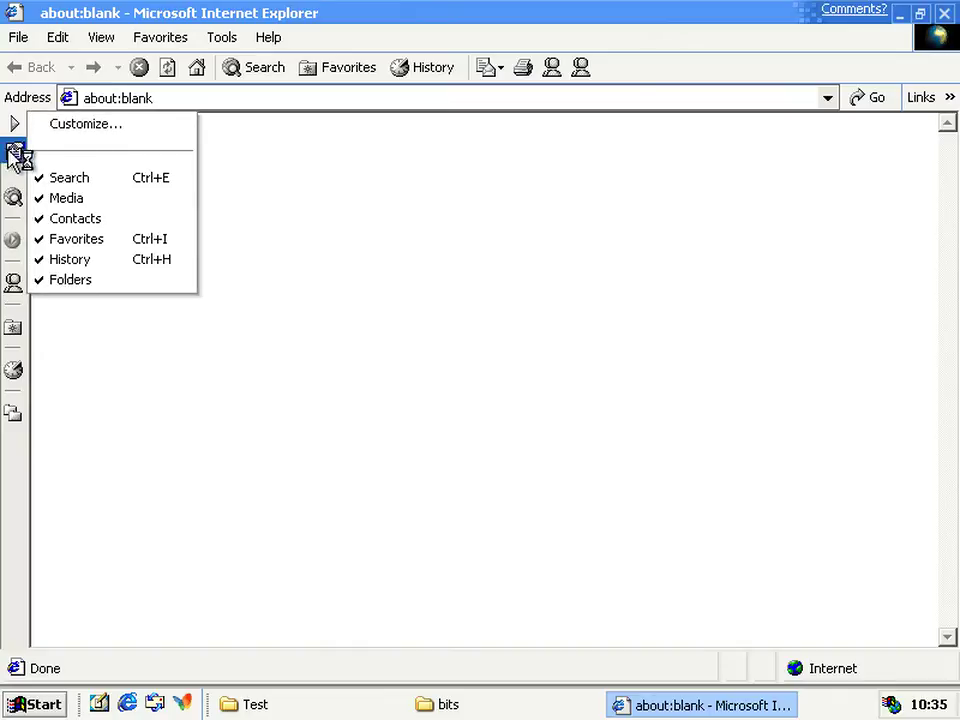
pyautogui.click(13, 194)
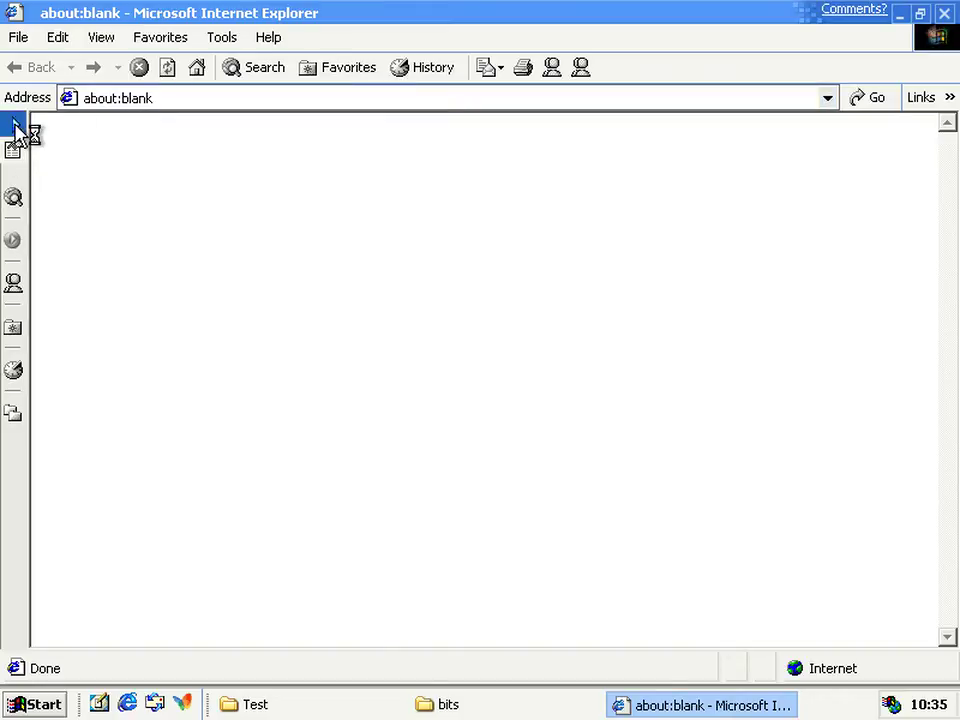
pyautogui.moveTo(17, 250)
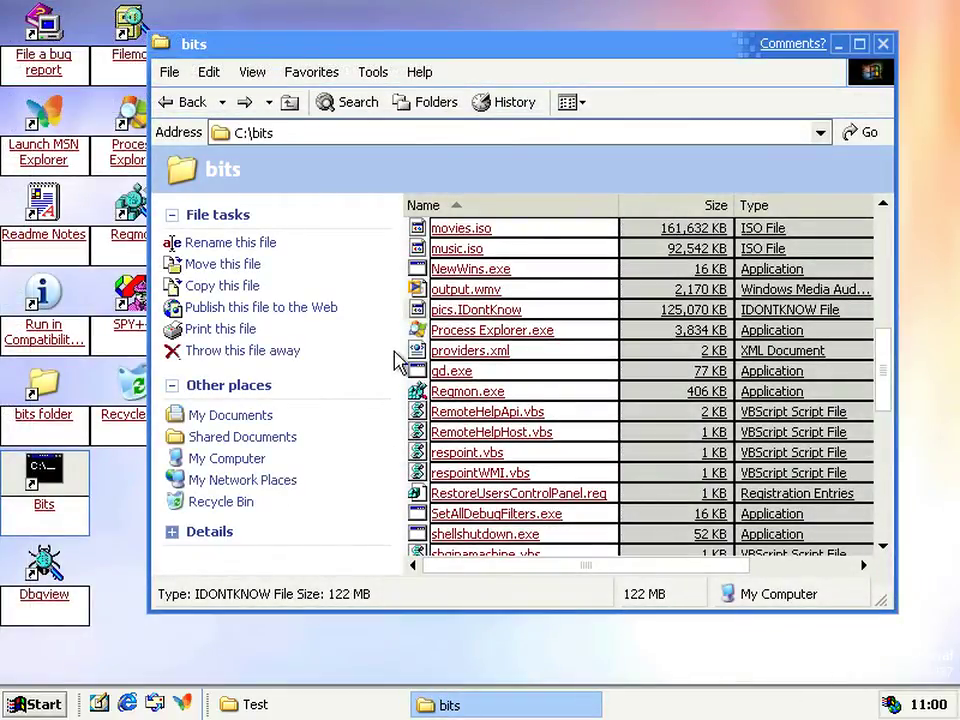
# Try to open the file pics.IDontKnow in the bits folder.
pyautogui.click(525, 311)
pyautogui.doubleClick(525, 314)
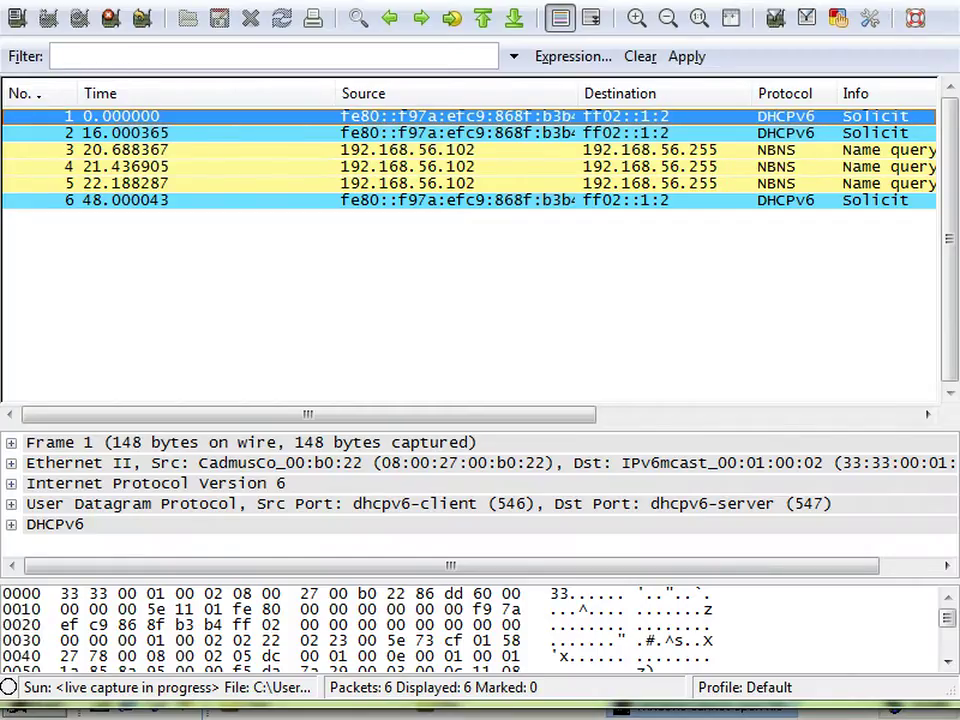
# Switch to the Wireshark live capture and examine the NBNS name query in packet 3.
pyautogui.hscroll(5, 470, 240)
pyautogui.click(400, 149)
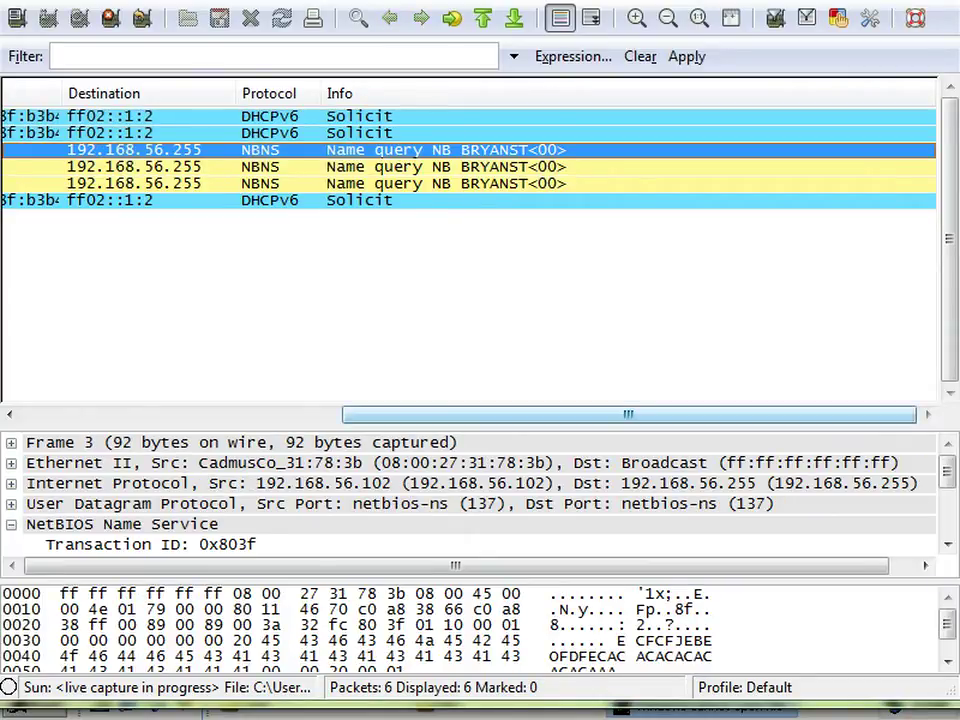
pyautogui.hscroll(-5, 470, 240)
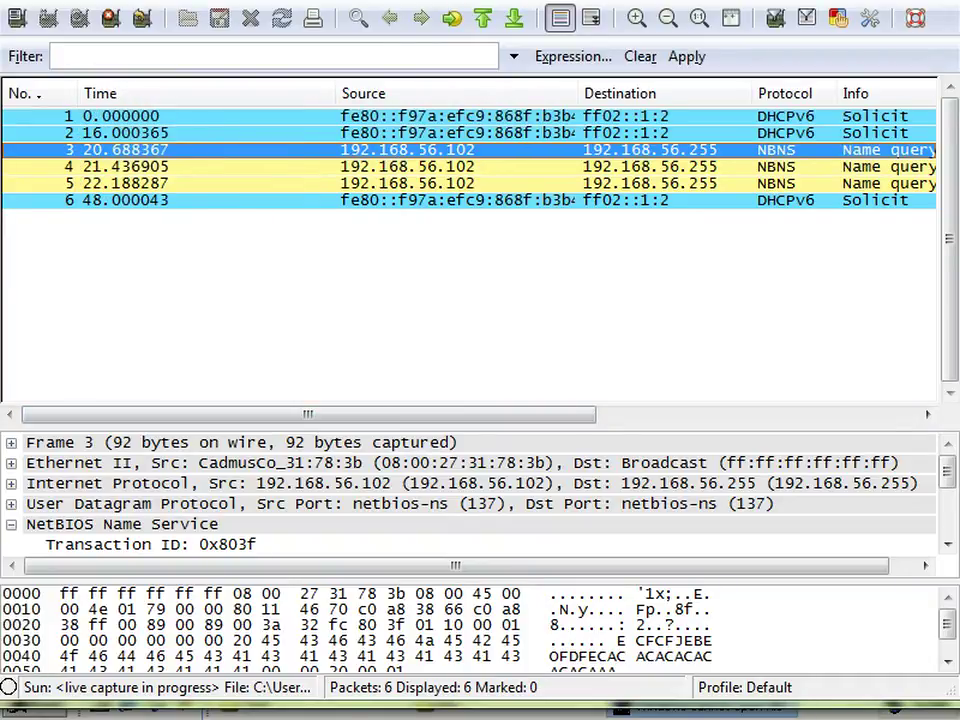
# Switch to Oracle VM VirtualBox Manager and start the Whistler2296 virtual machine.
pyautogui.moveTo(650, 712)
pyautogui.click(482, 640)
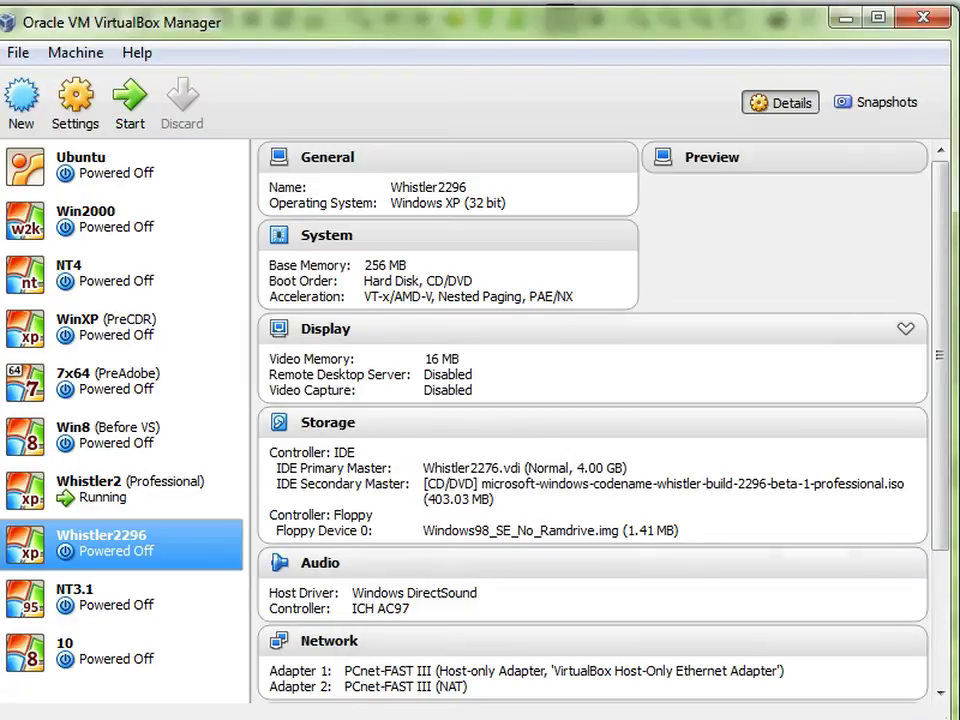
pyautogui.click(129, 98)
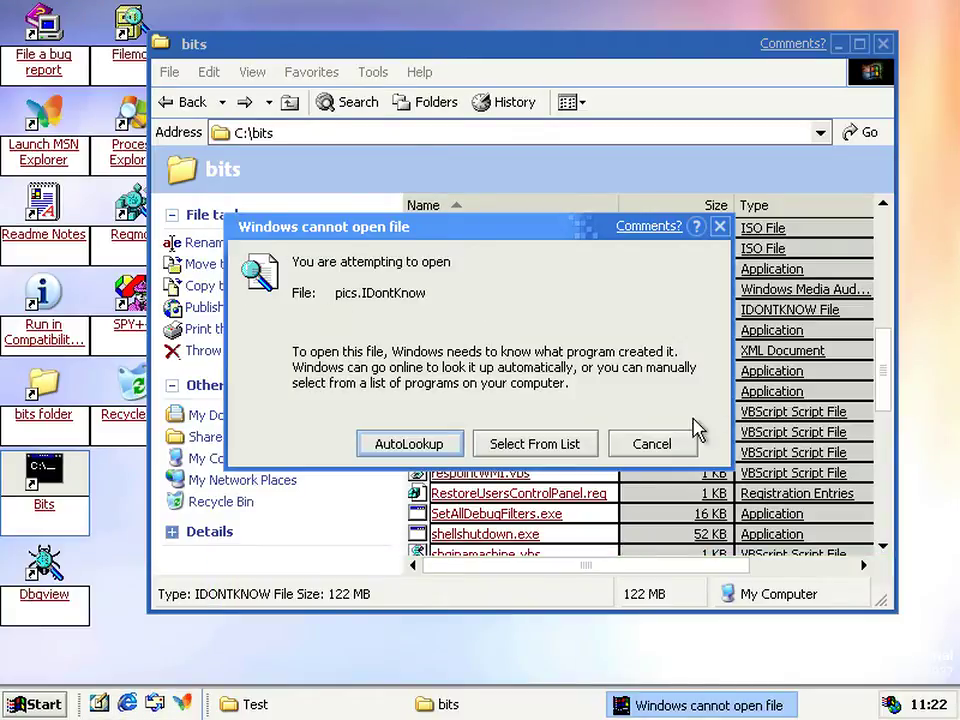
# Cancel the unknown-file prompt, reopen pics.IDontKnow, and examine the HTTP GET request in packet 6 of the Wireshark capture.
pyautogui.click(662, 447)
pyautogui.doubleClick(440, 311)
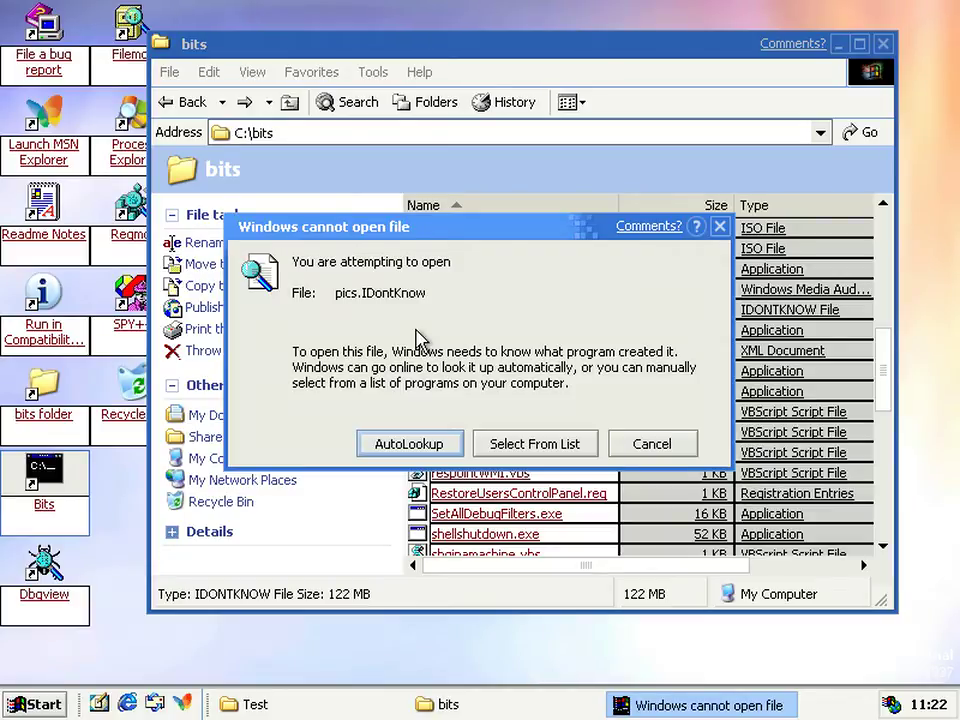
pyautogui.click(686, 648)
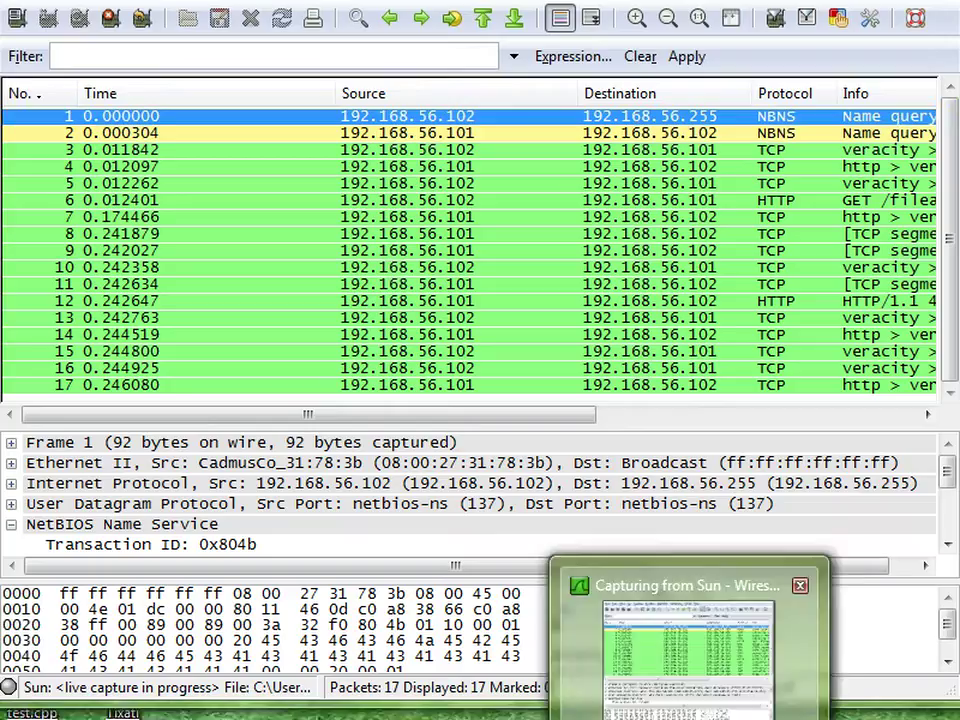
pyautogui.hscroll(5, 470, 250)
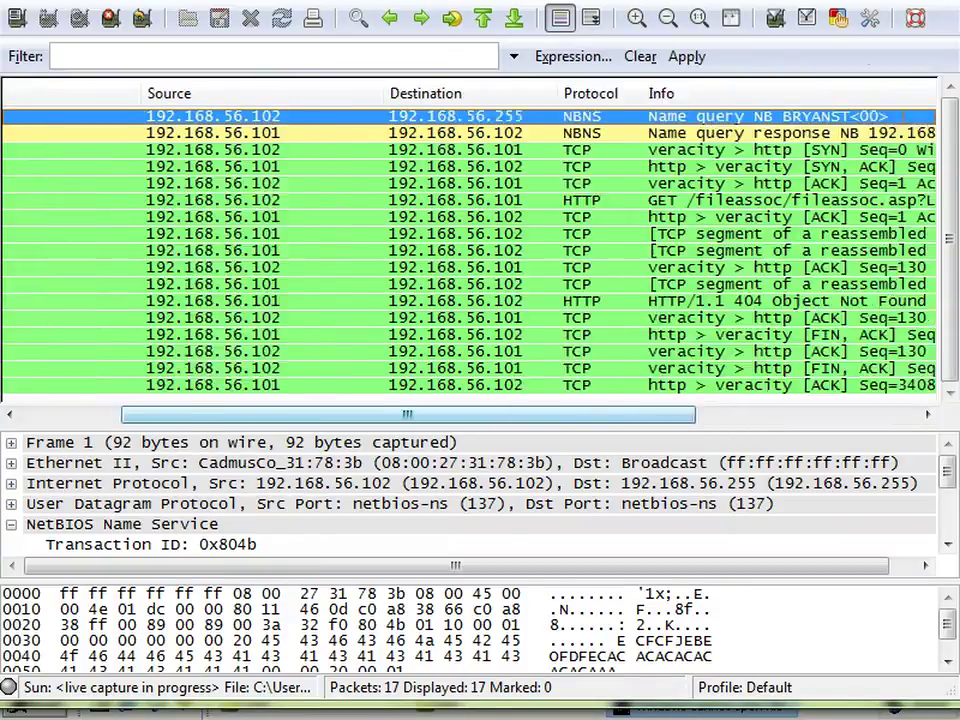
pyautogui.press('Down')
pyautogui.press('Down')
pyautogui.press('Down')
pyautogui.press('Down')
pyautogui.press('Down')
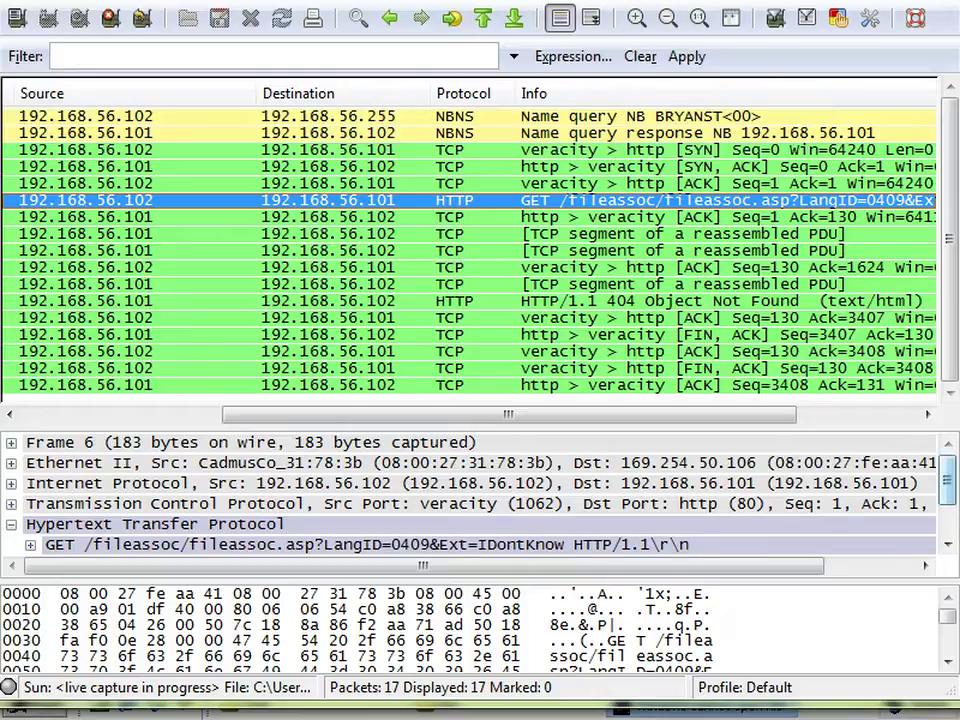
pyautogui.scroll(-1, 480, 495)
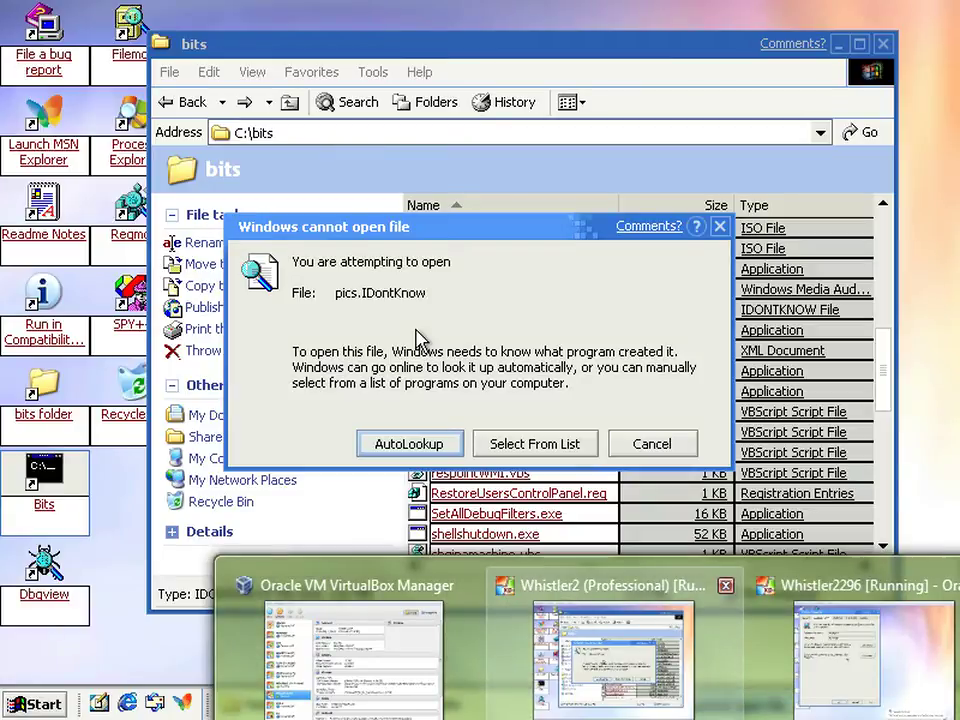
# Return to the virtual machines, look up pics.IDontKnow online with AutoLookup, and close the resulting Internet Explorer page.
pyautogui.click(836, 643)
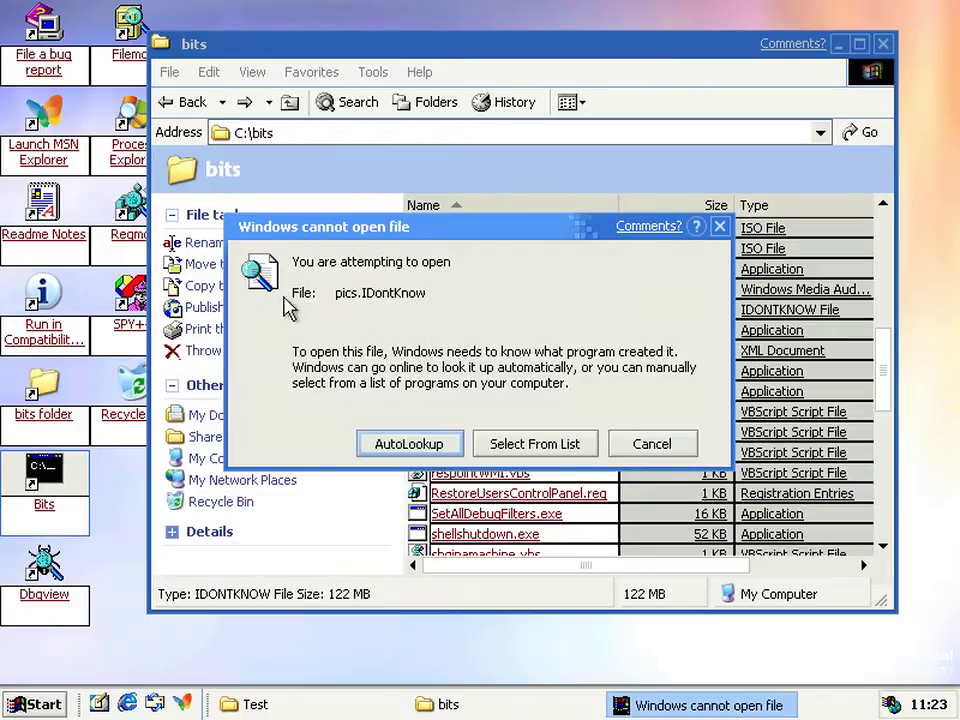
pyautogui.click(406, 447)
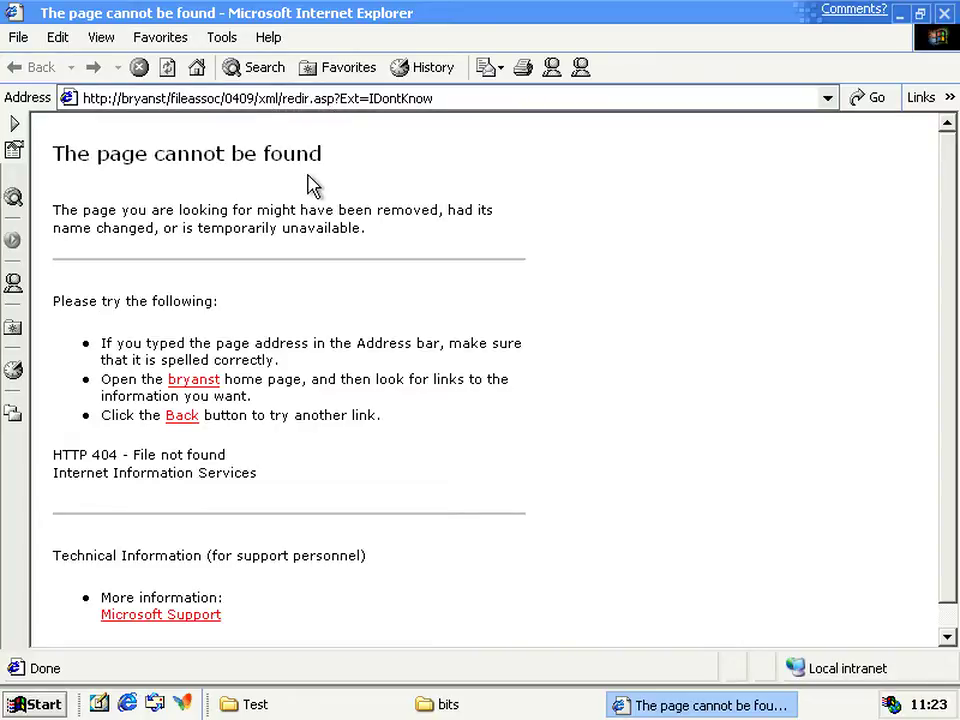
pyautogui.click(946, 15)
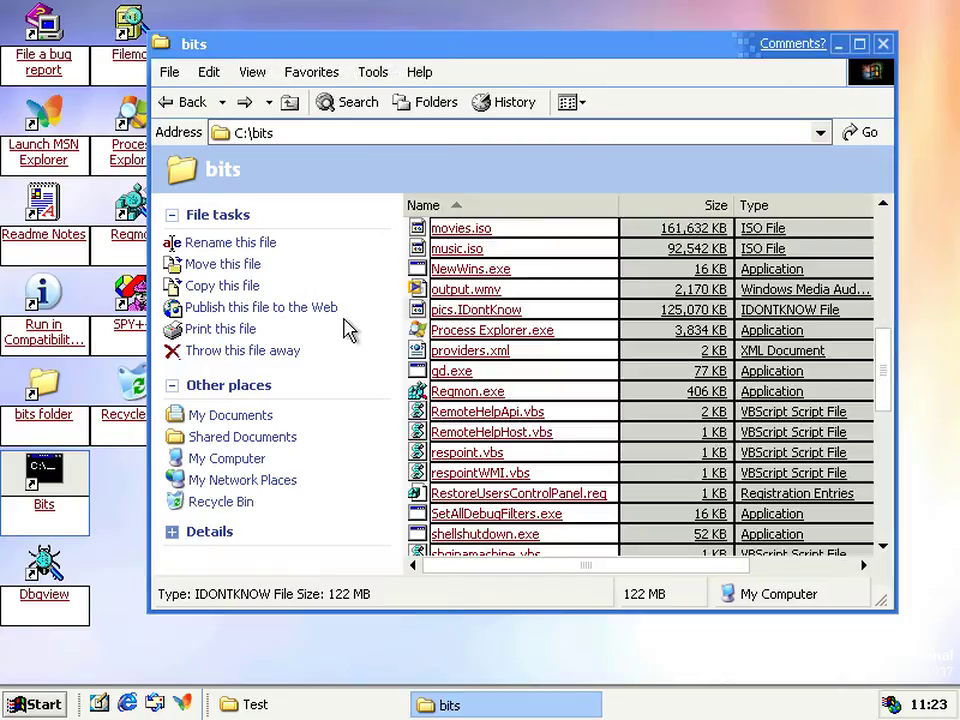
# Reopen pics.IDontKnow, view its Open With program list with permanent association turned off, check browsing for other programs, and cancel.
pyautogui.click(444, 314)
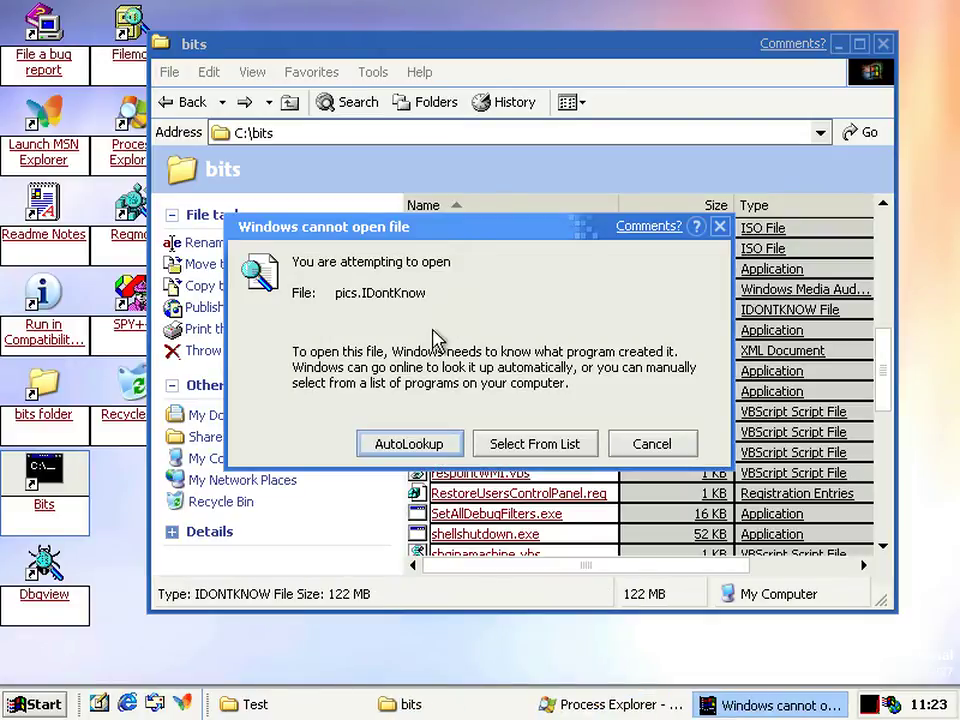
pyautogui.click(516, 448)
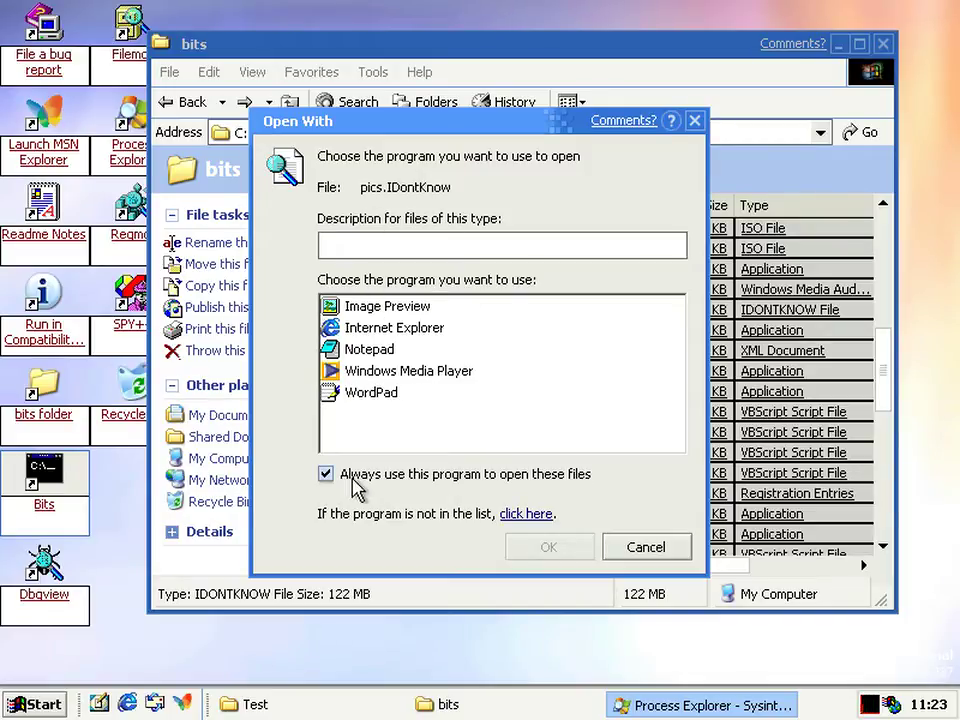
pyautogui.click(390, 481)
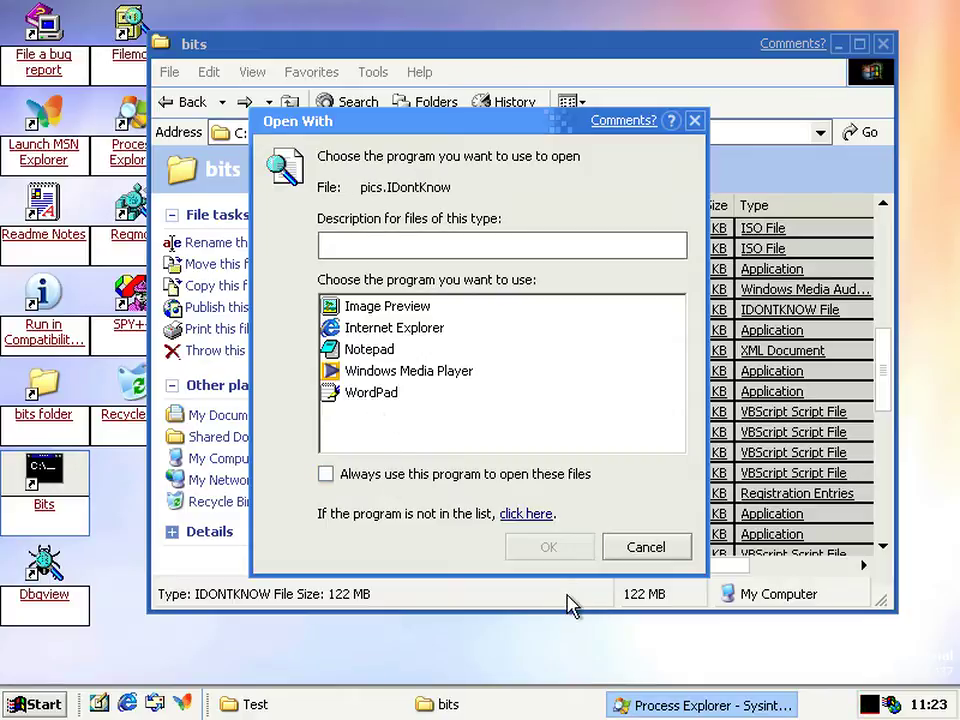
pyautogui.click(525, 514)
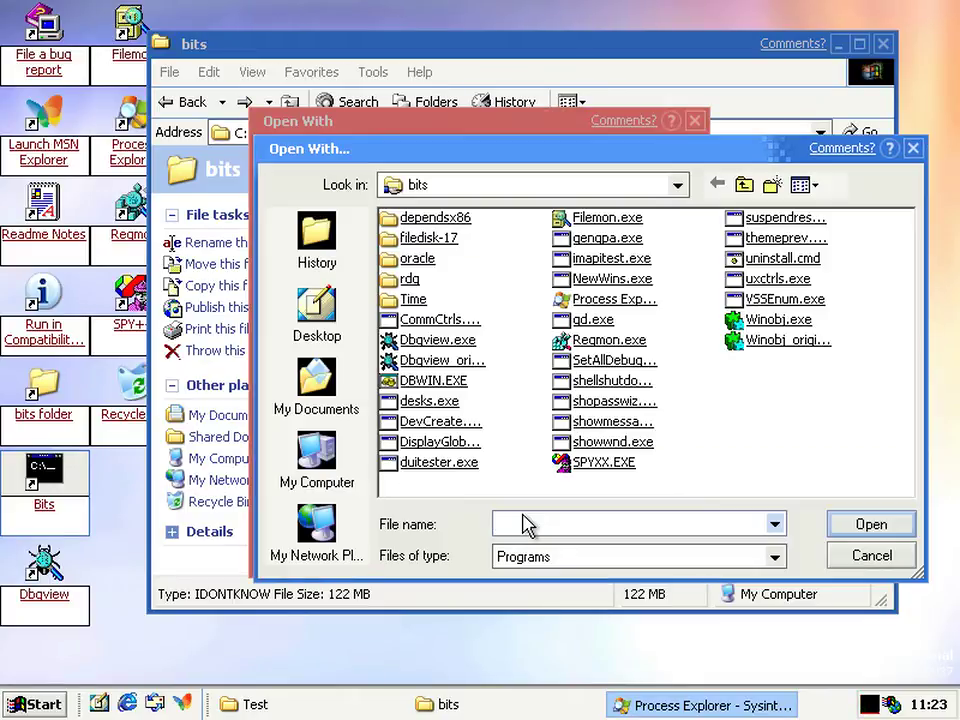
pyautogui.click(875, 556)
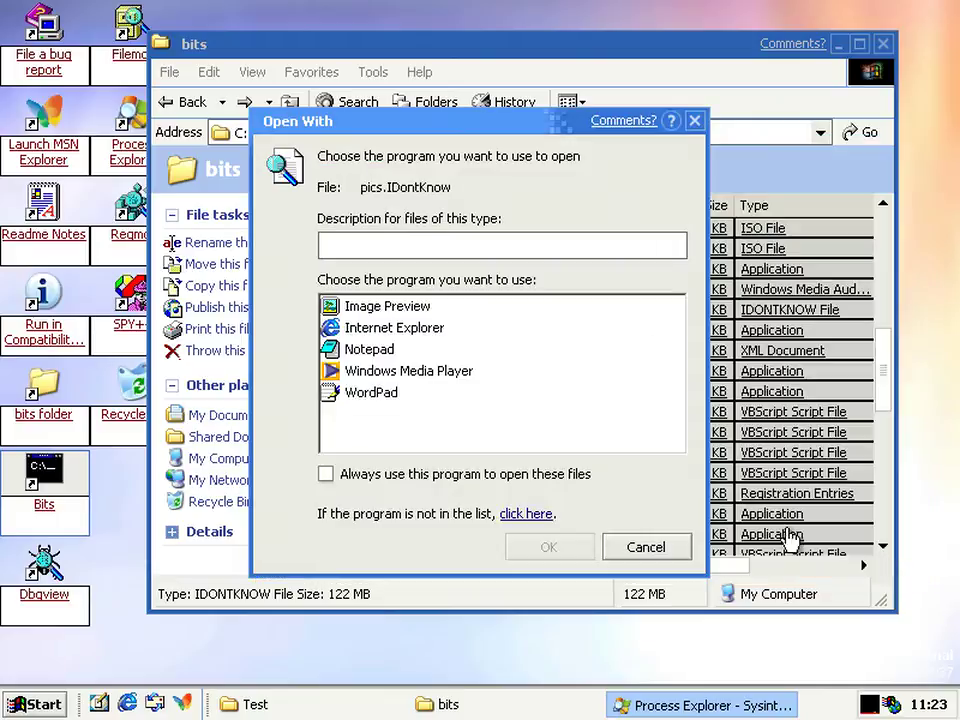
pyautogui.click(628, 545)
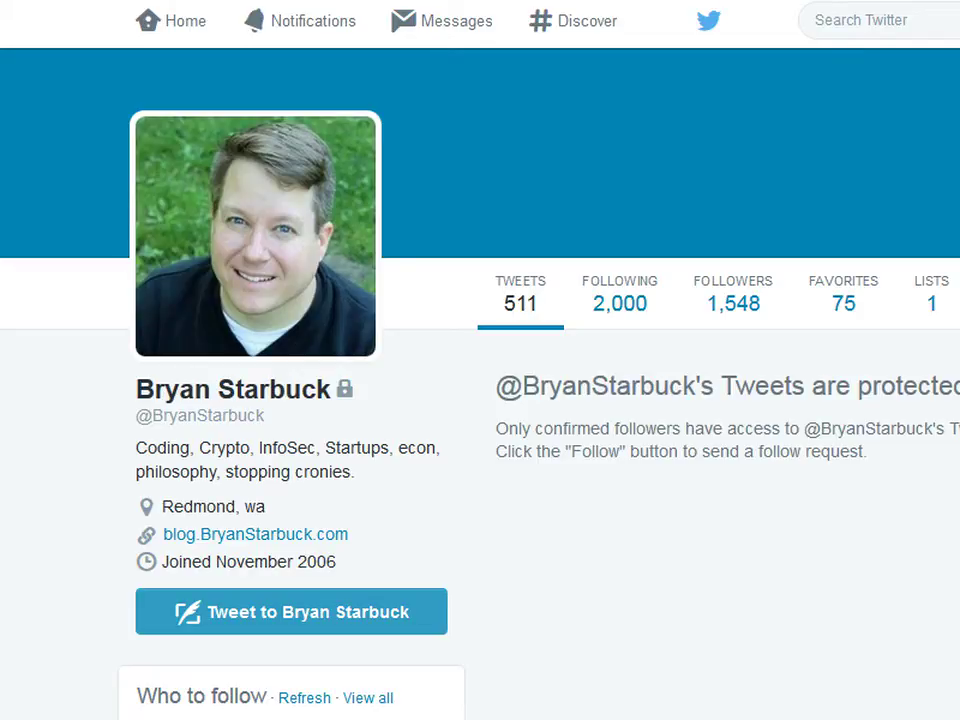
# Switch to the Whistler2 virtual machine and run cleanmgr to open Disk Cleanup for drive C:.
pyautogui.moveTo(580, 715)
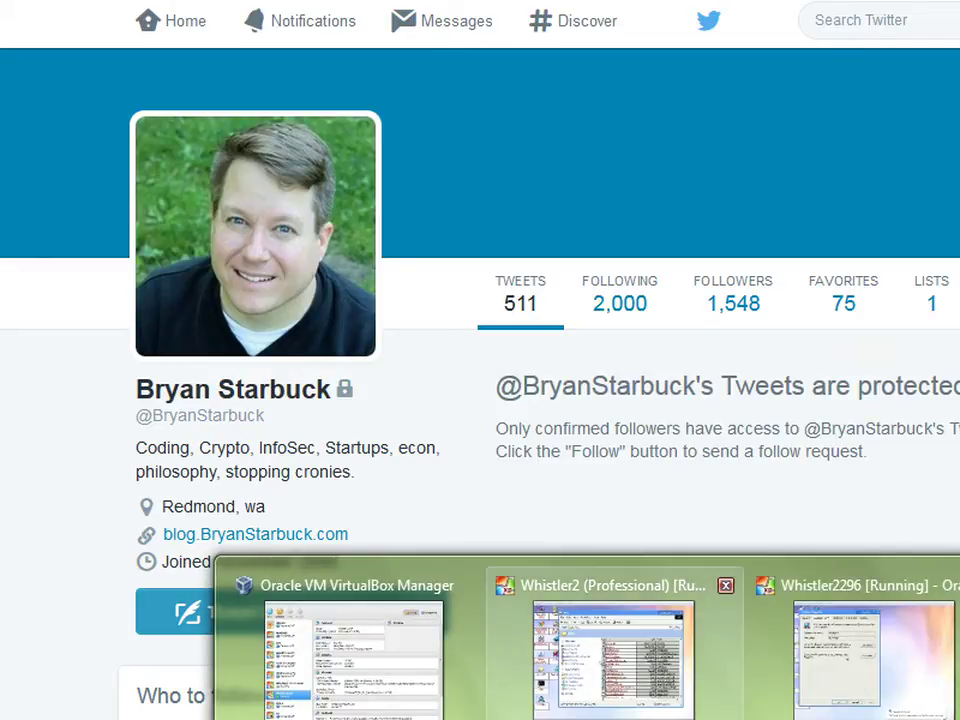
pyautogui.click(613, 655)
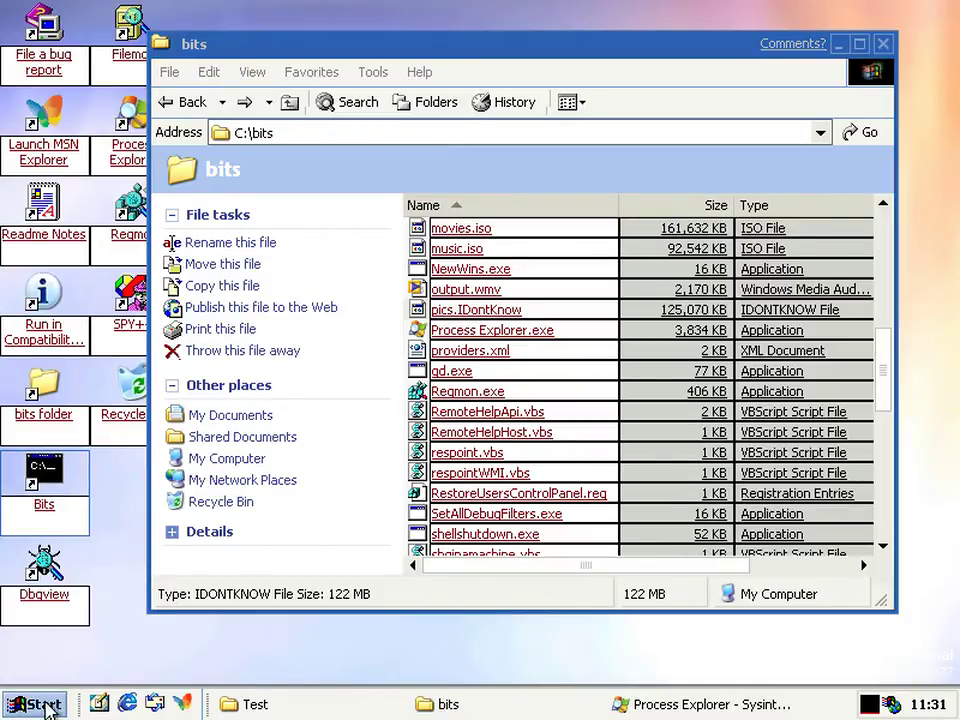
pyautogui.click(45, 705)
pyautogui.click(283, 616)
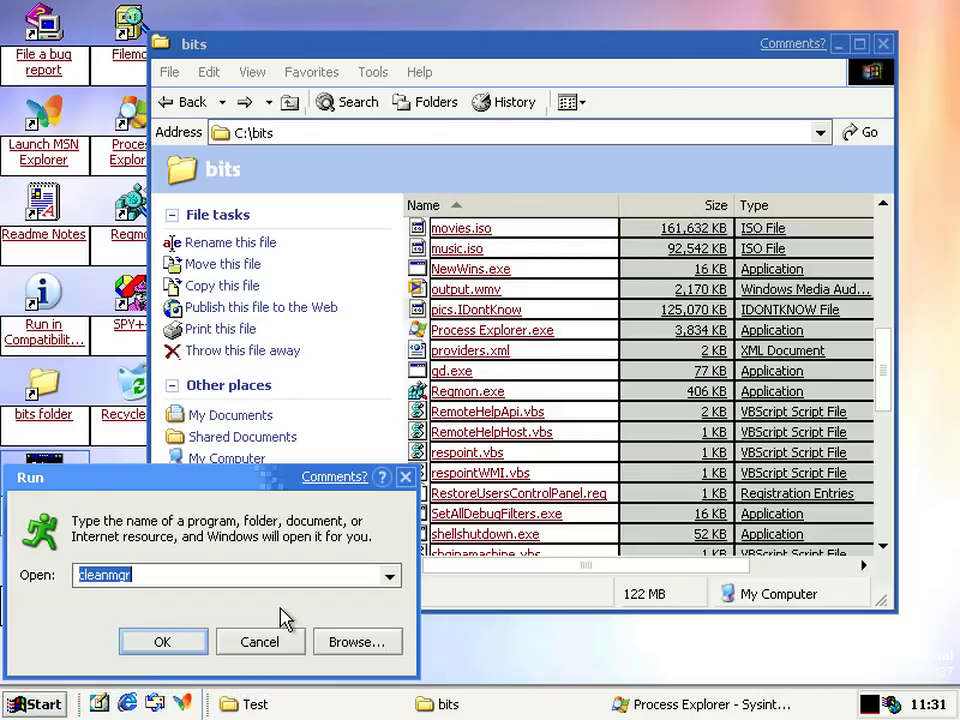
pyautogui.write('cleanmg')
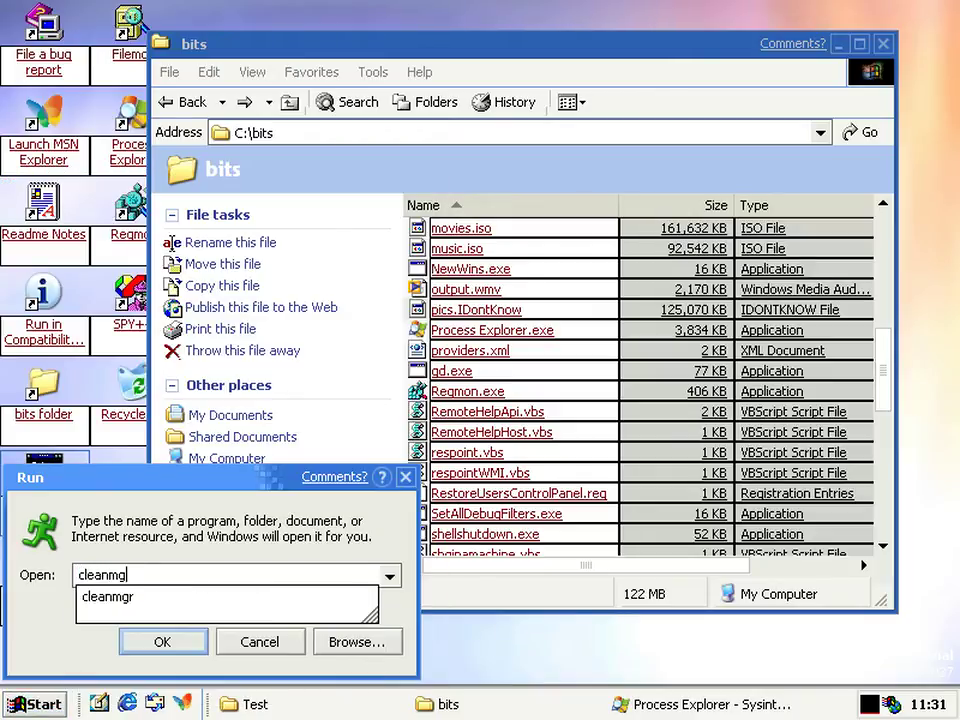
pyautogui.write('r')
pyautogui.press('Return')
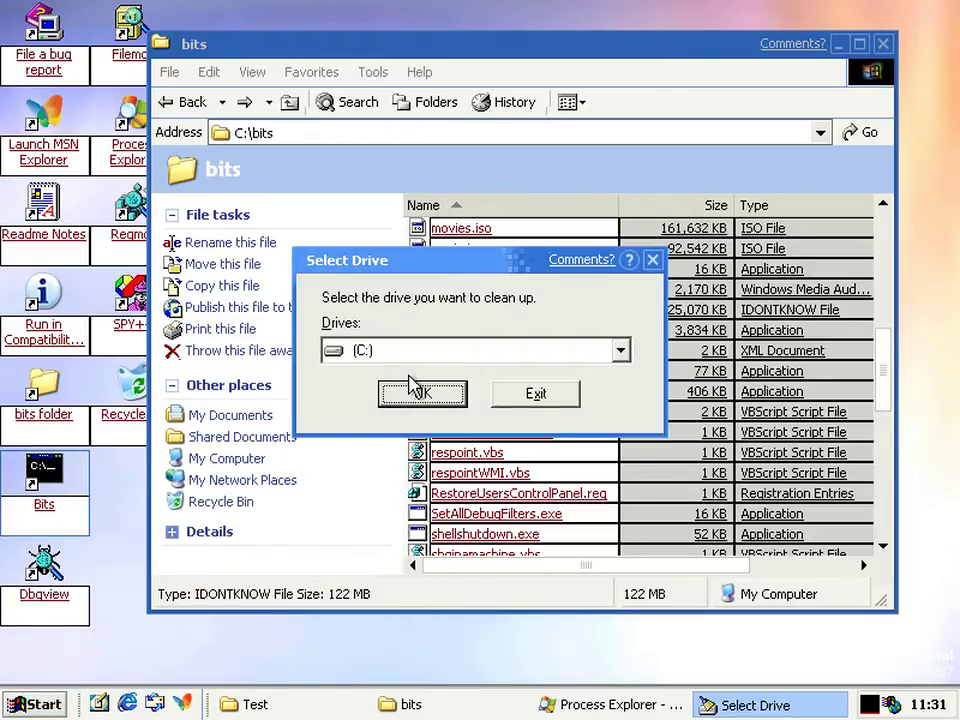
pyautogui.click(411, 385)
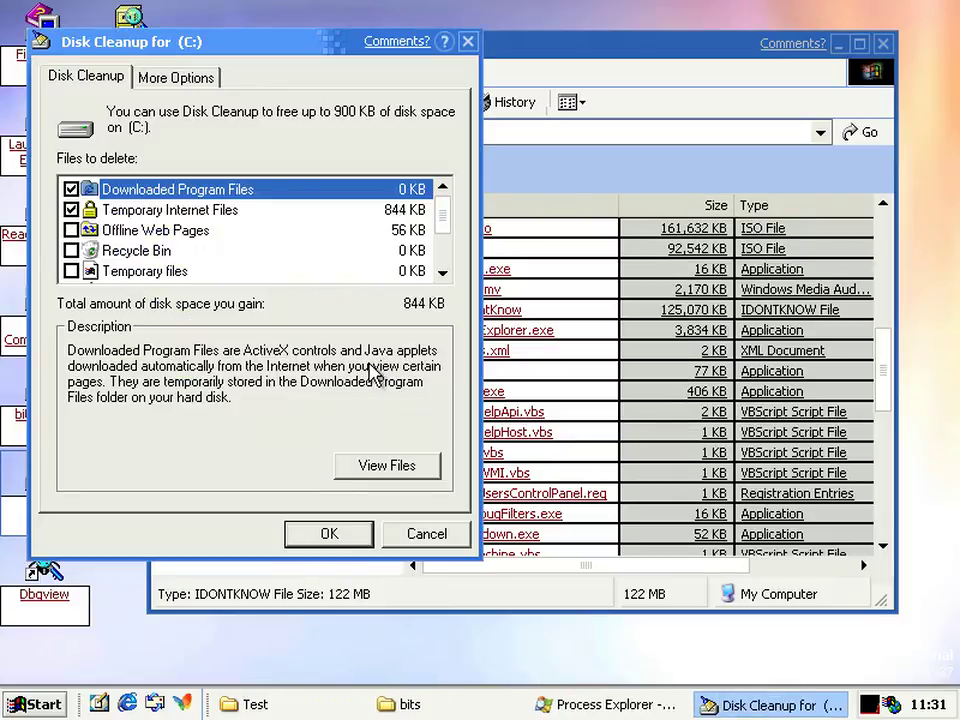
# Delete all but the most recent System Restore point through Disk Cleanup's additional options, and return to the main cleanup options.
pyautogui.click(149, 82)
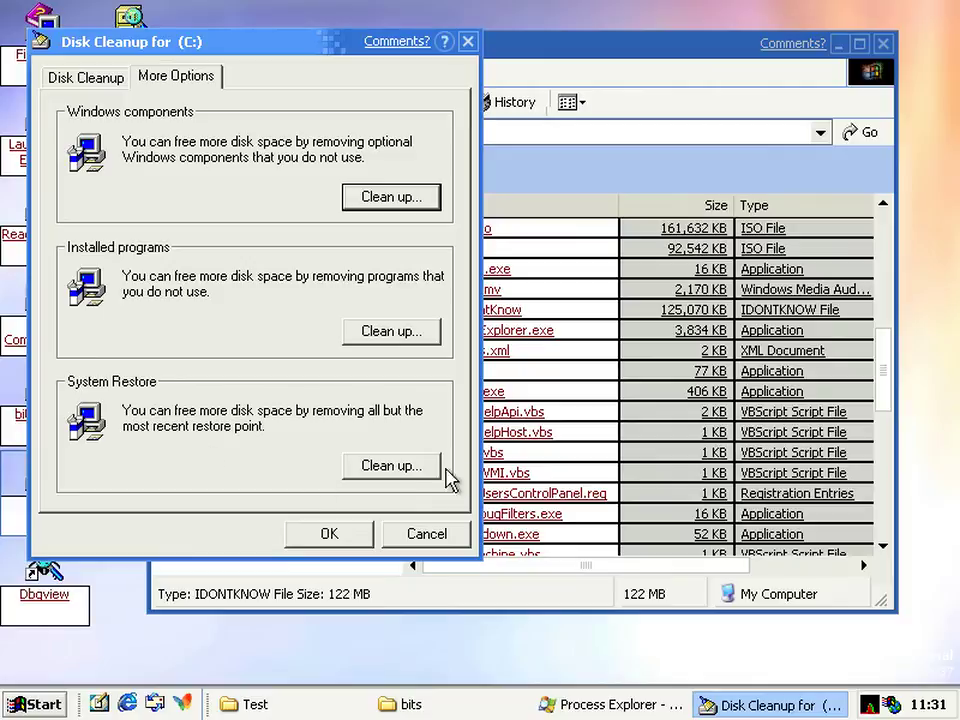
pyautogui.click(382, 468)
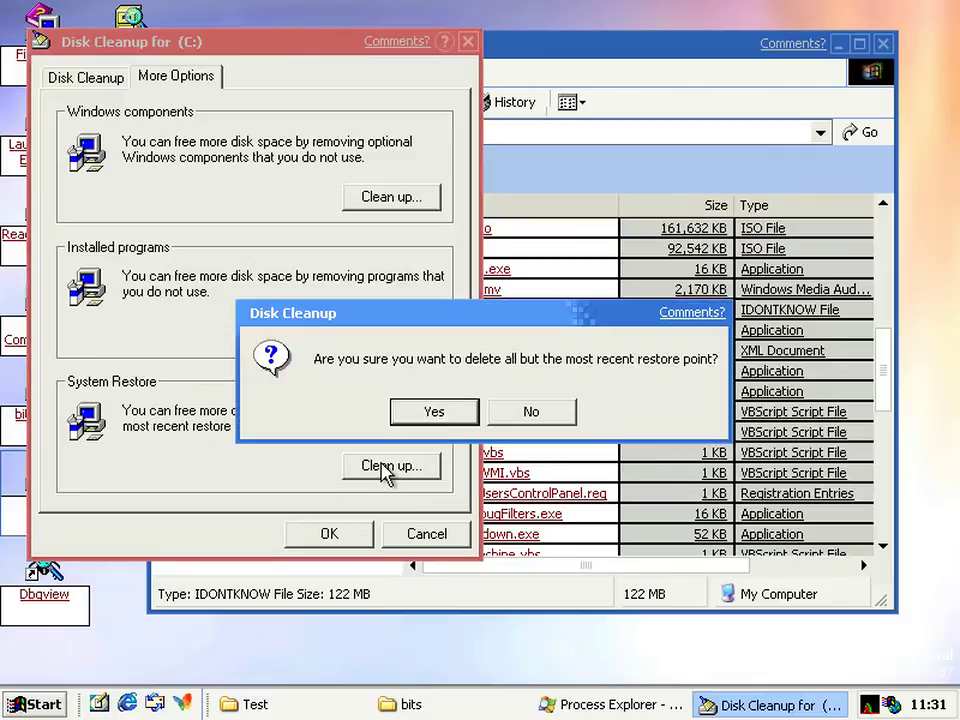
pyautogui.click(432, 413)
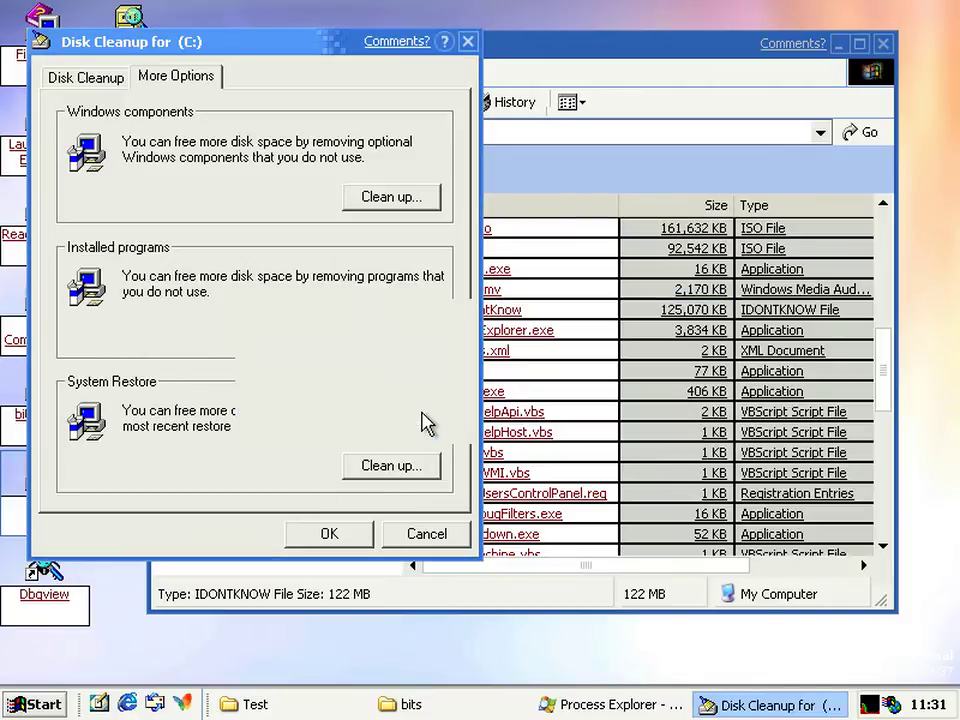
pyautogui.click(86, 78)
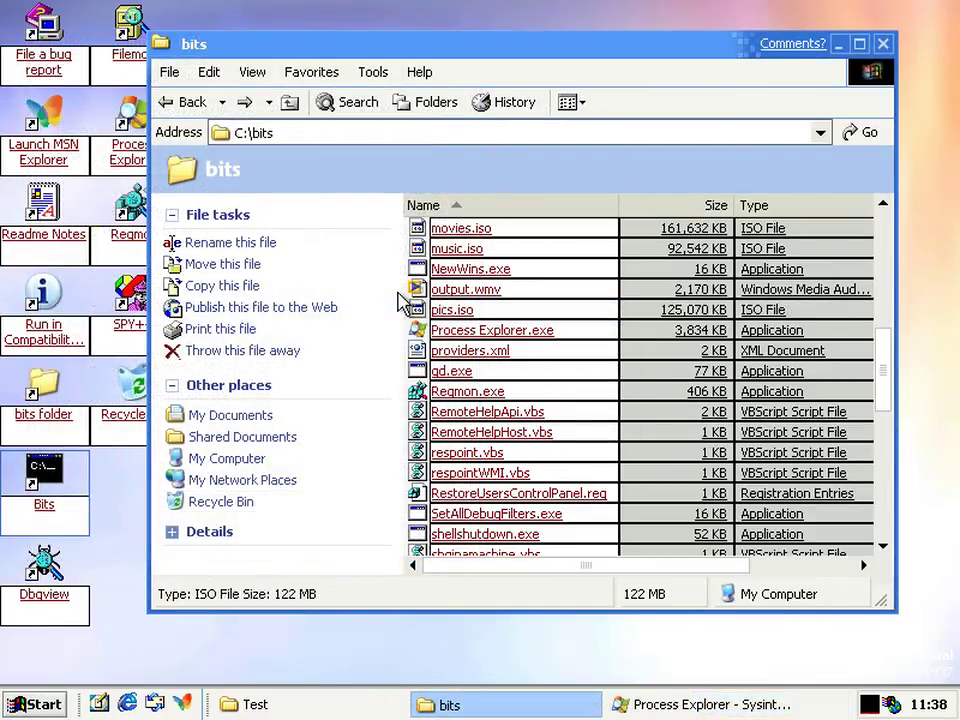
# View the summary metadata in the properties of output.wmv in the bits folder, and cancel the dialog.
pyautogui.rightClick(412, 291)
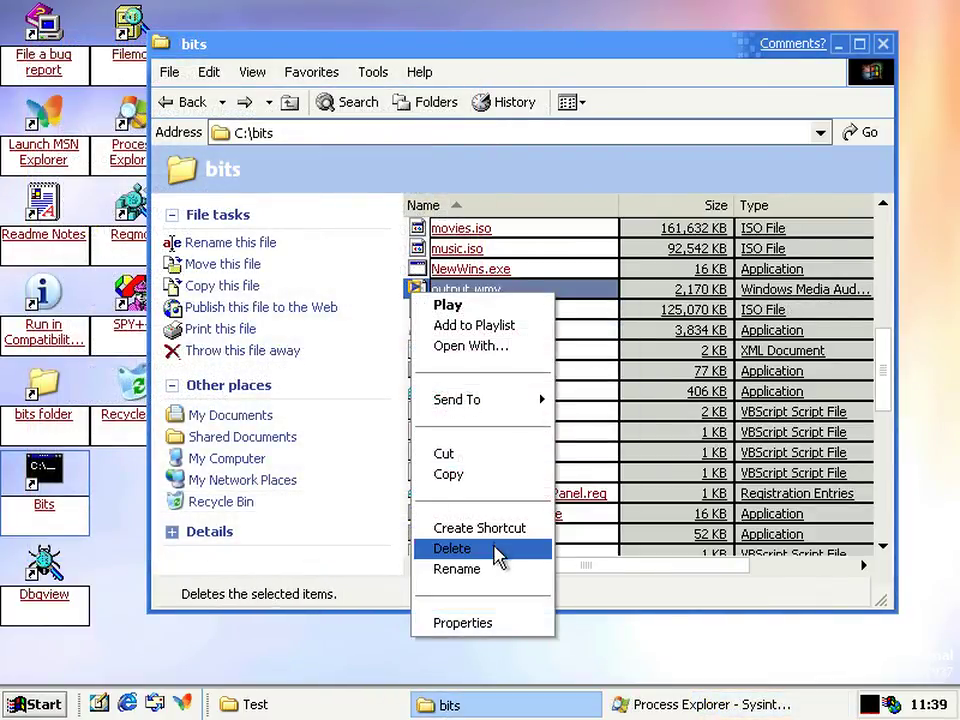
pyautogui.click(491, 620)
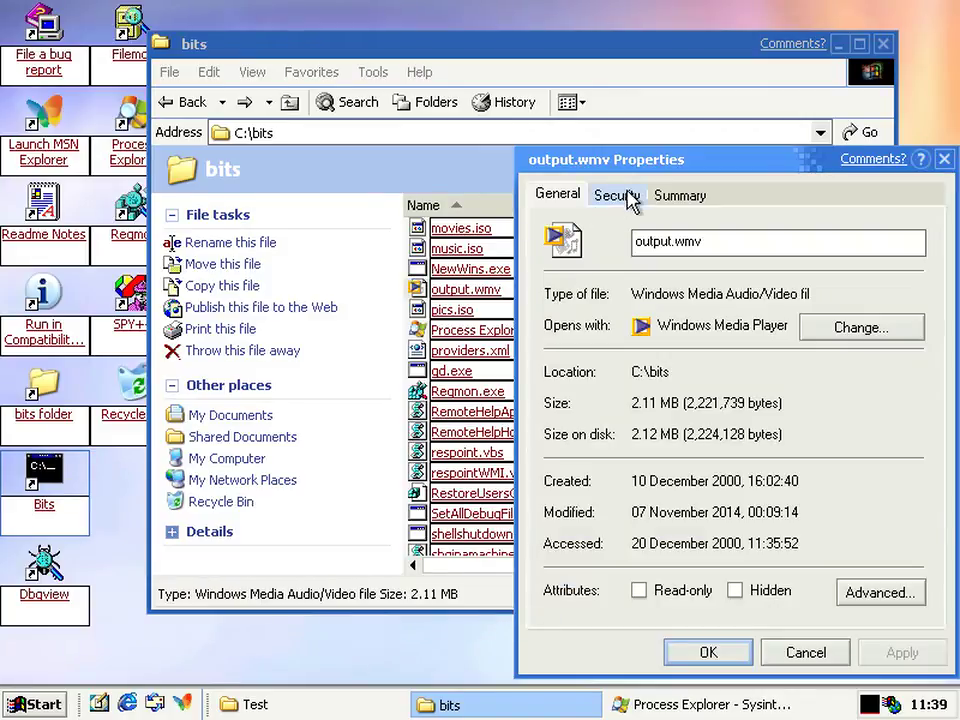
pyautogui.click(680, 195)
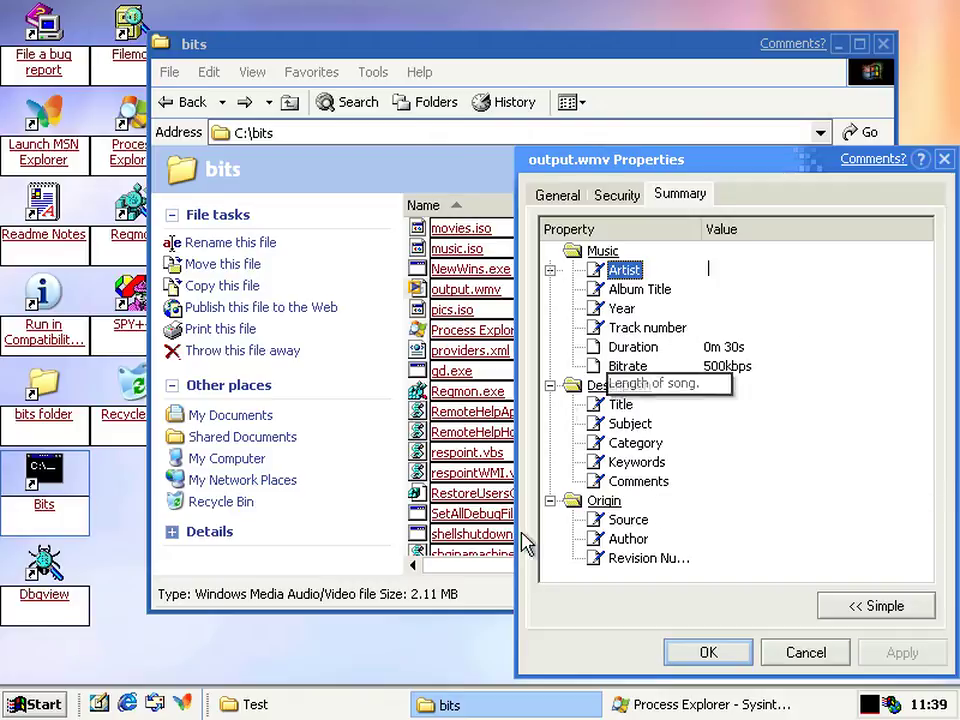
pyautogui.click(829, 658)
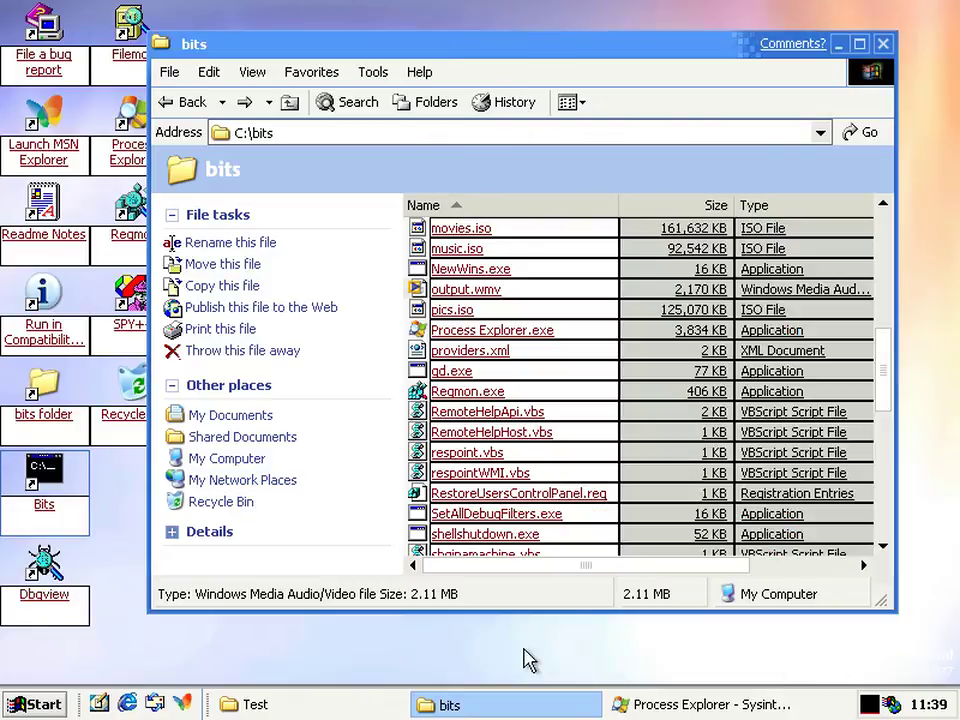
# Open the desktop's Display Properties and check which screen savers are available, keeping Blank Screen Saver.
pyautogui.rightClick(414, 652)
pyautogui.click(422, 630)
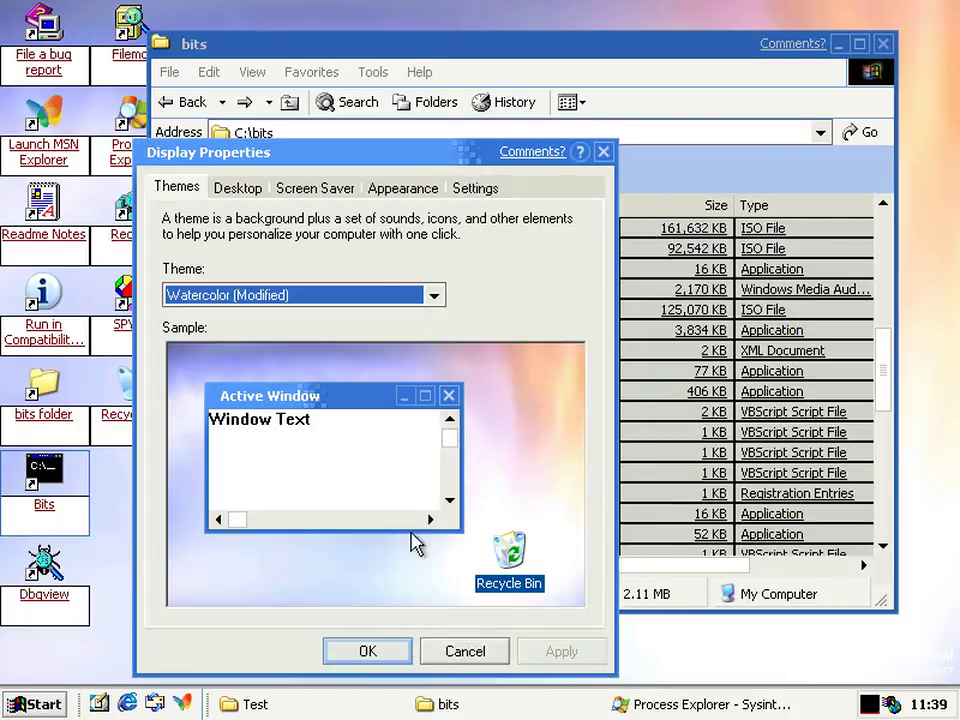
pyautogui.click(342, 190)
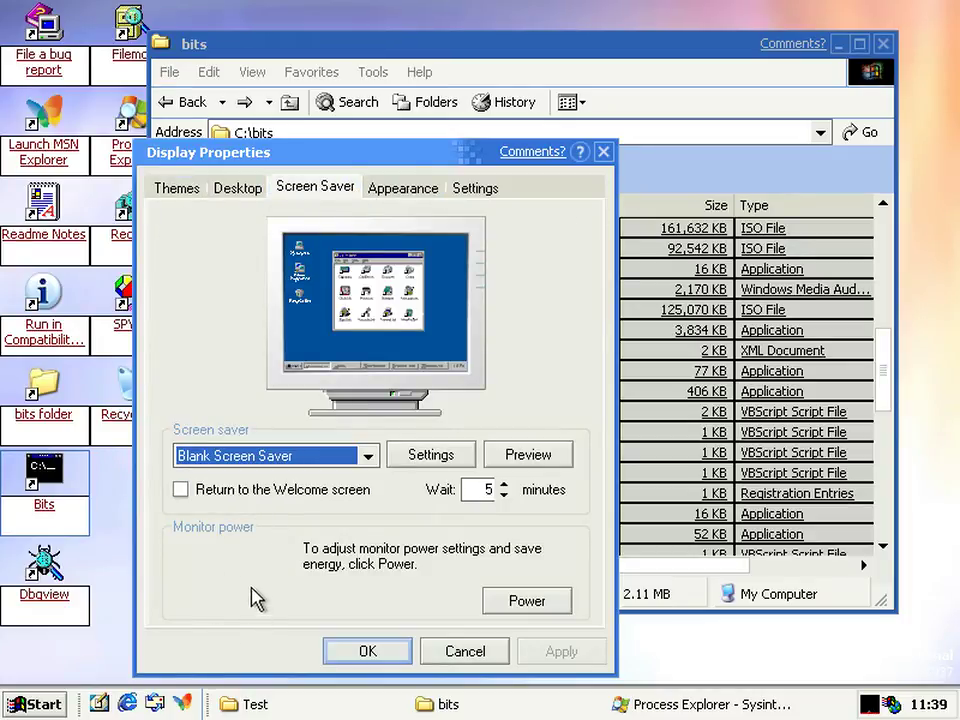
pyautogui.click(283, 458)
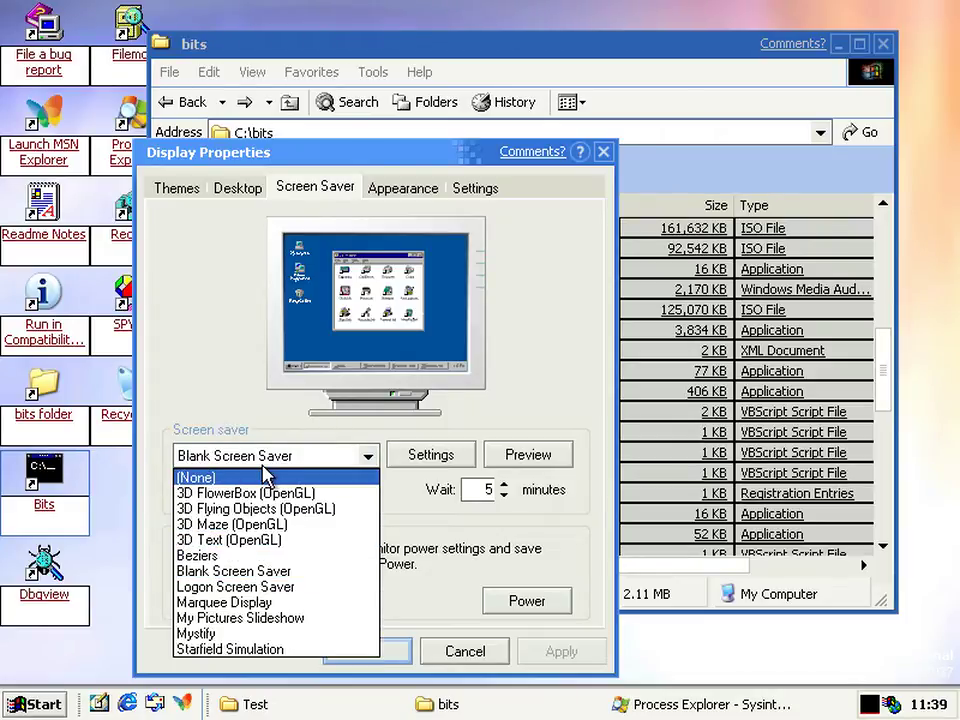
pyautogui.click(242, 364)
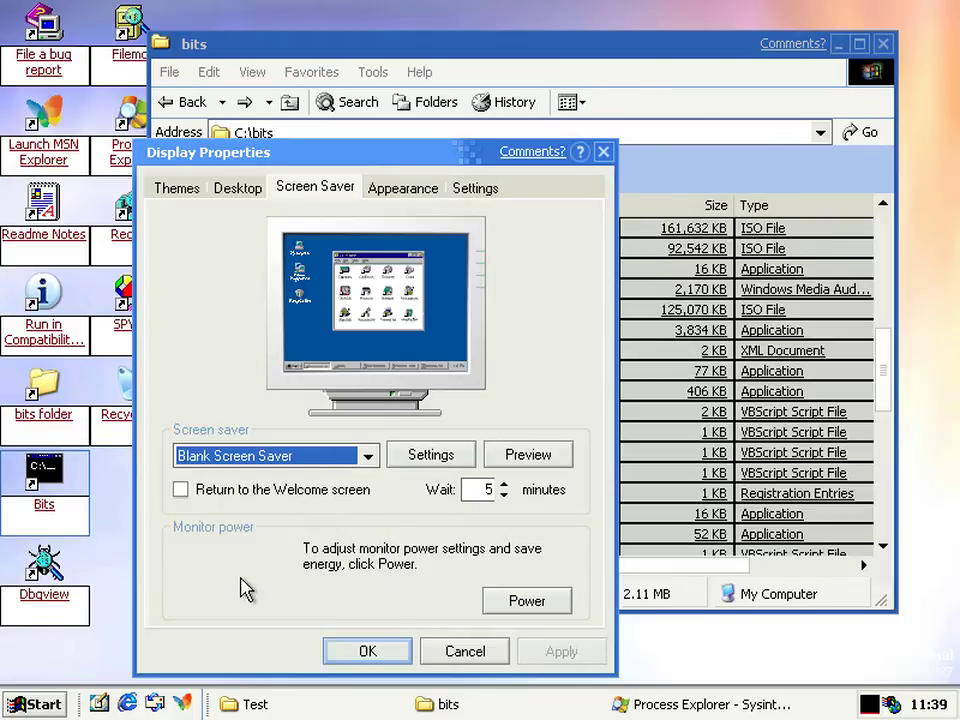
# Compare bitmap resource 120 of desk.cpl between whistler2296 and whistler2410 in ResourceDiffViewer, and close the image windows.
pyautogui.press('Tab')
pyautogui.press('Return')
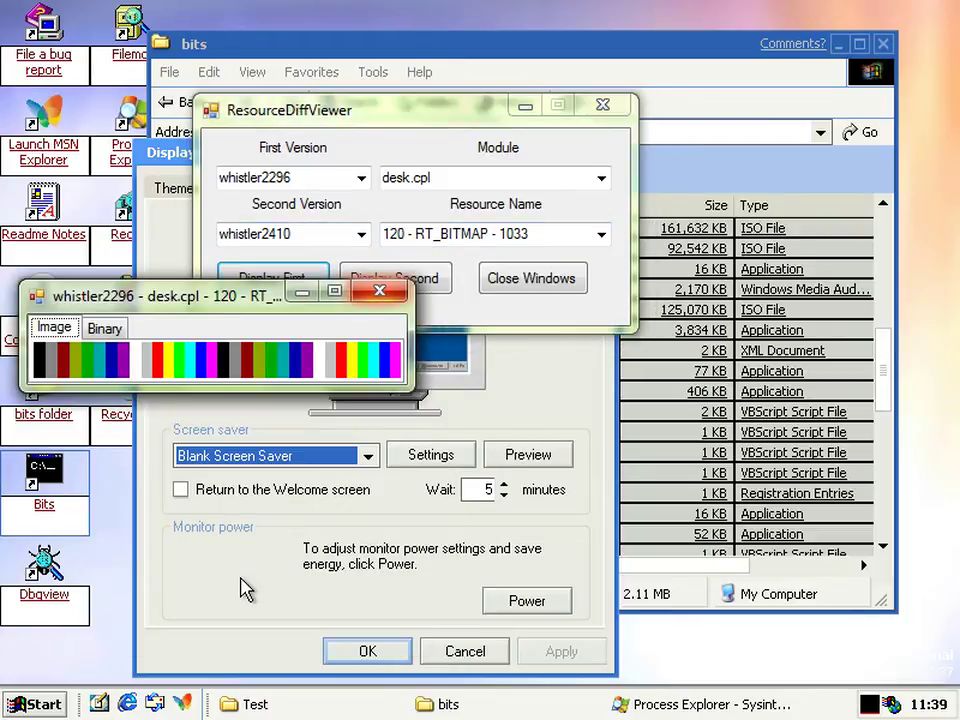
pyautogui.hotkey('alt', 'F4')
pyautogui.press('Tab')
pyautogui.press('Return')
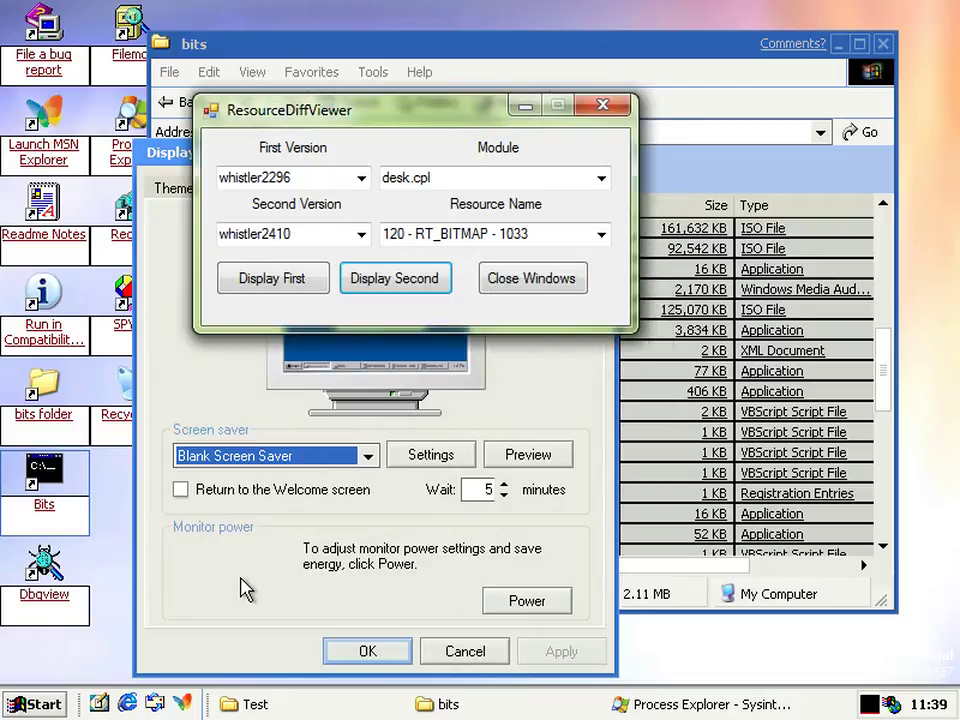
pyautogui.hotkey('shift', 'Tab')
pyautogui.press('space')
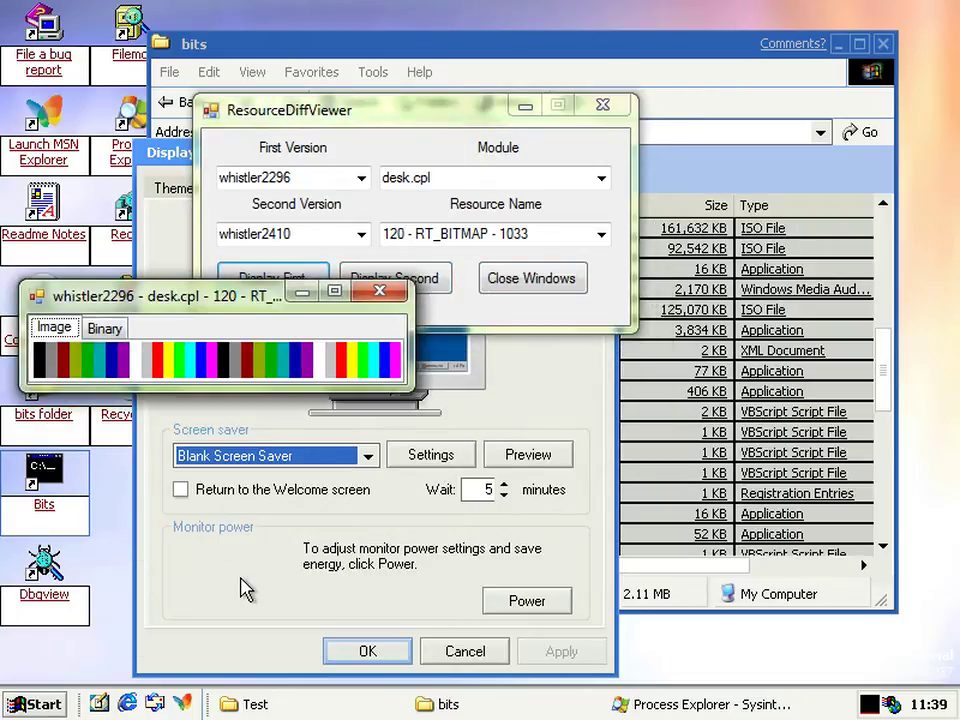
pyautogui.hotkey('alt', 'F4')
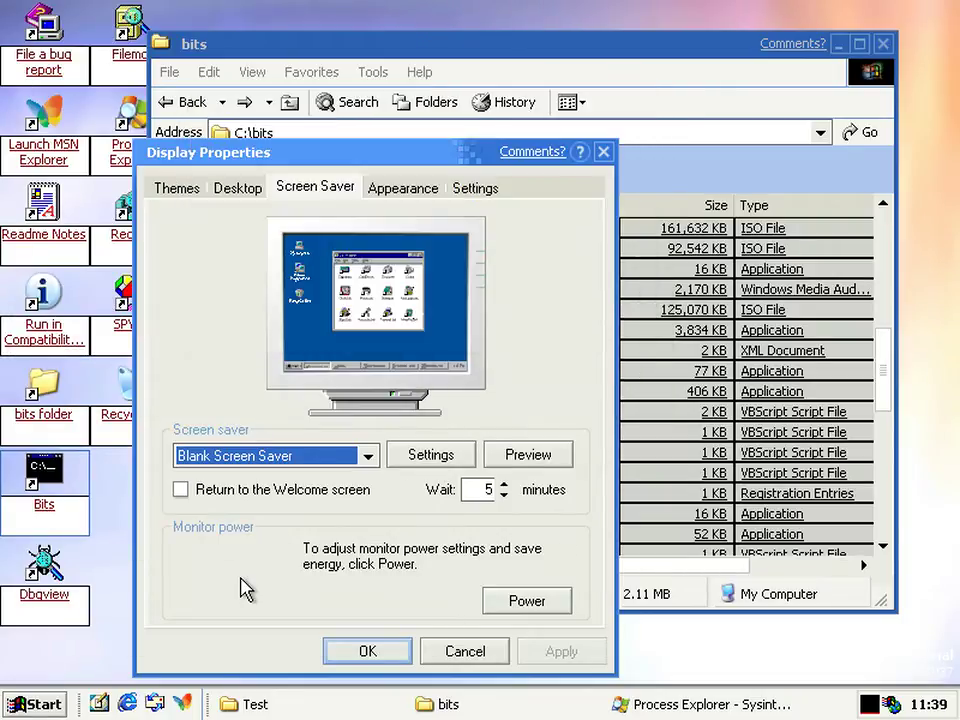
# Examine the display's colour quality choices from Medium (16 bit) to Highest (32 bit) and their colour bar, and cancel Display Properties.
pyautogui.click(475, 190)
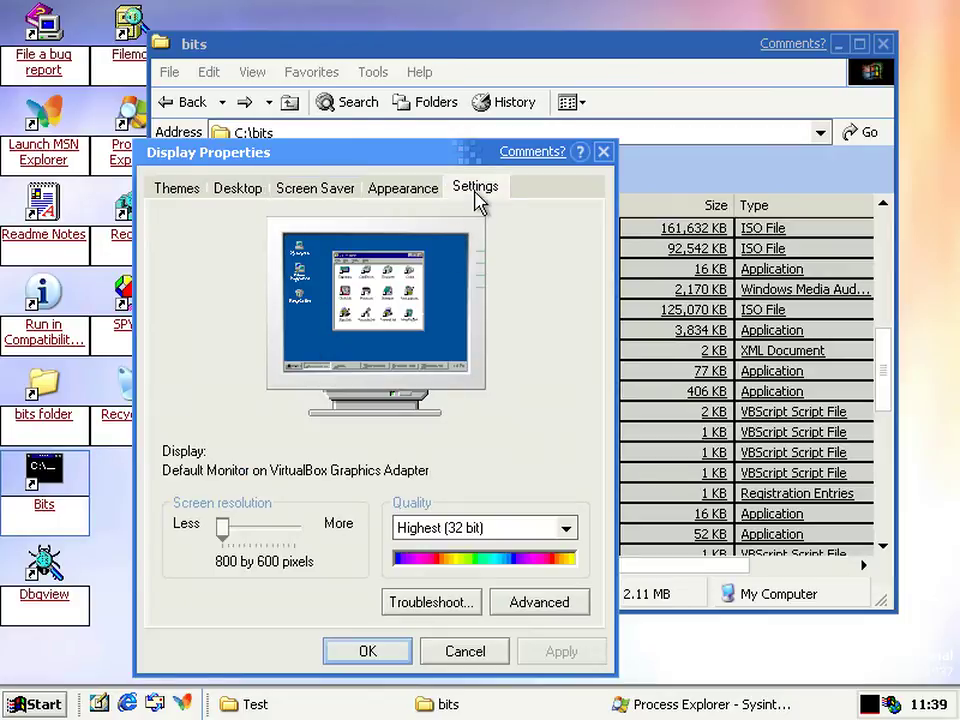
pyautogui.click(534, 530)
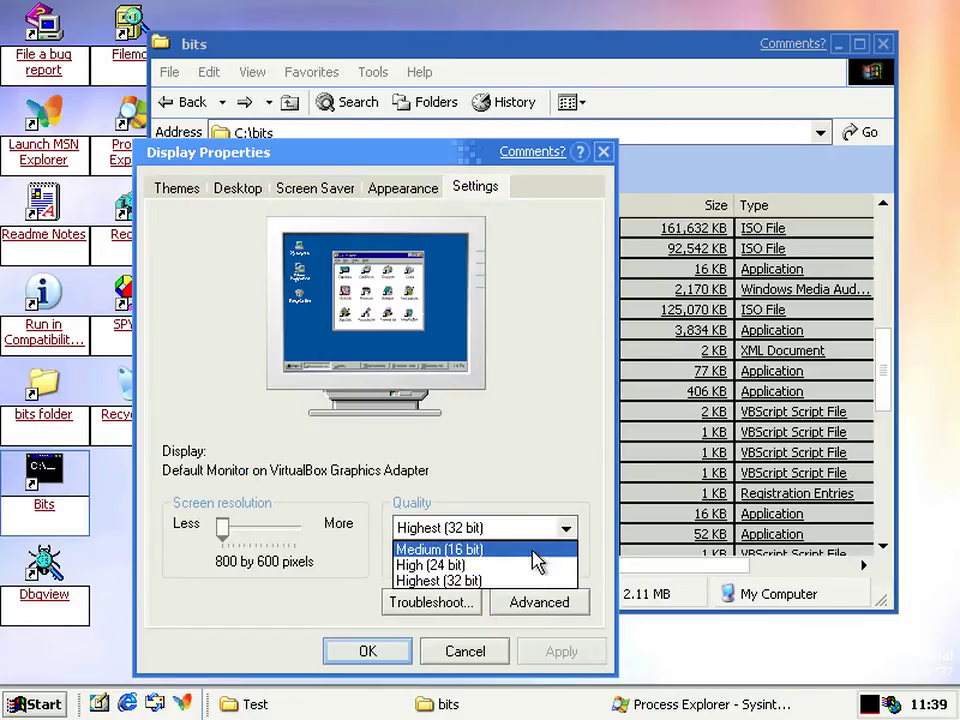
pyautogui.click(532, 551)
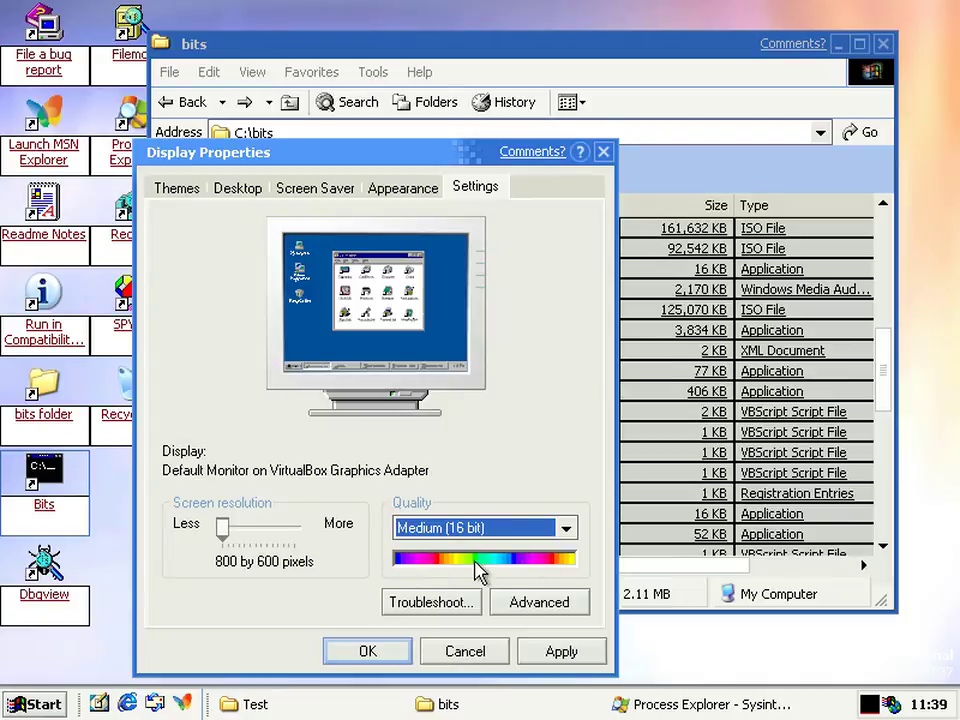
pyautogui.press('Down')
pyautogui.press('Down')
pyautogui.press('Up')
pyautogui.press('Down')
pyautogui.press('Up')
pyautogui.press('Up')
pyautogui.press('Down')
pyautogui.press('Down')
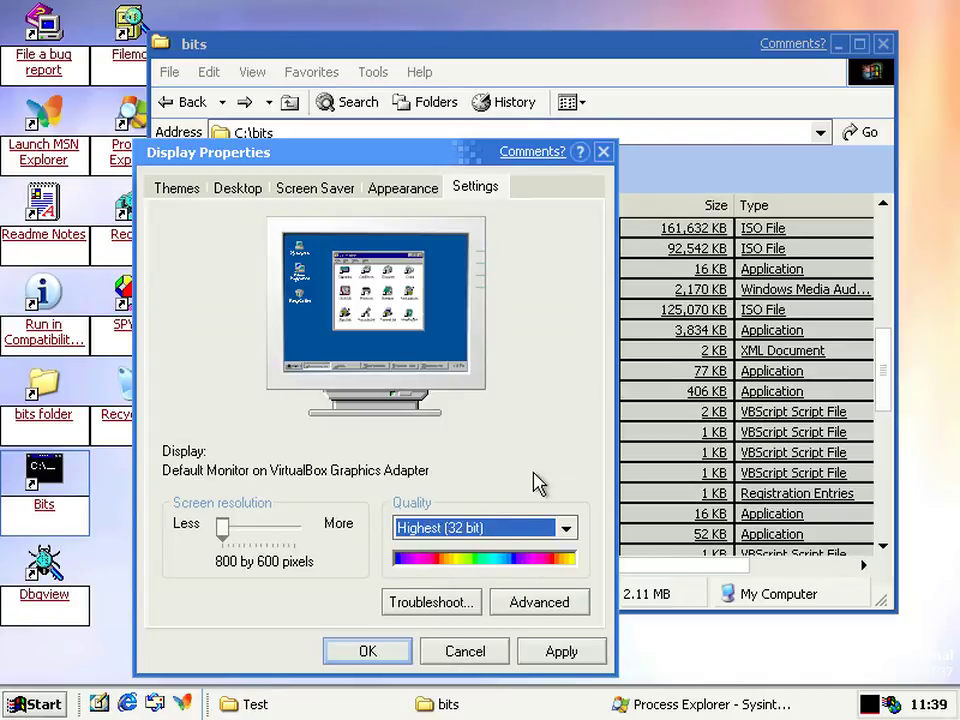
pyautogui.click(300, 192)
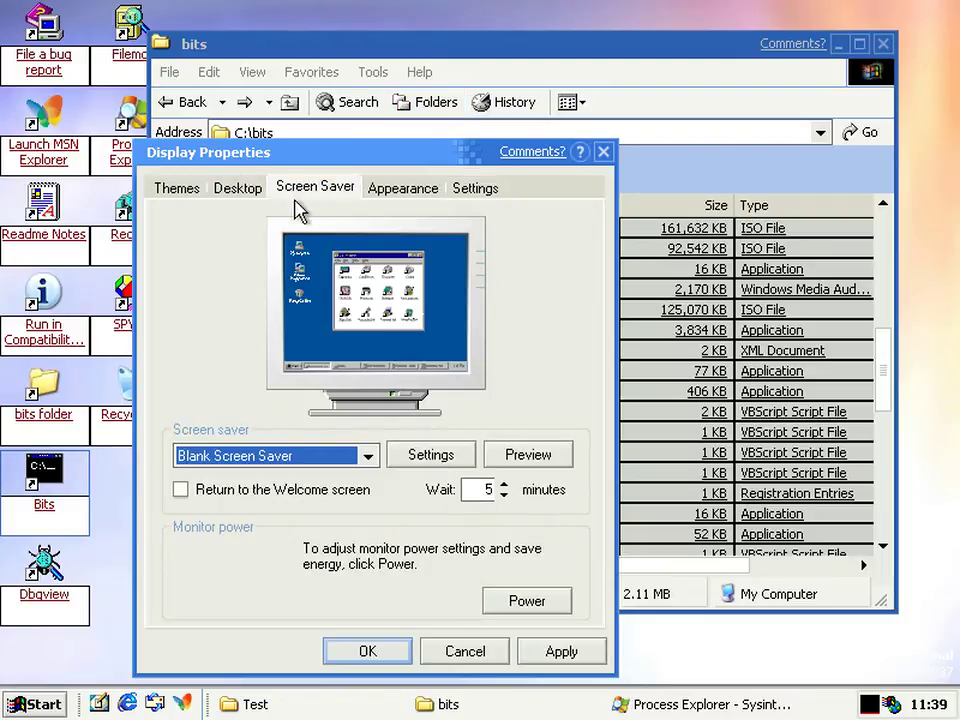
pyautogui.click(443, 655)
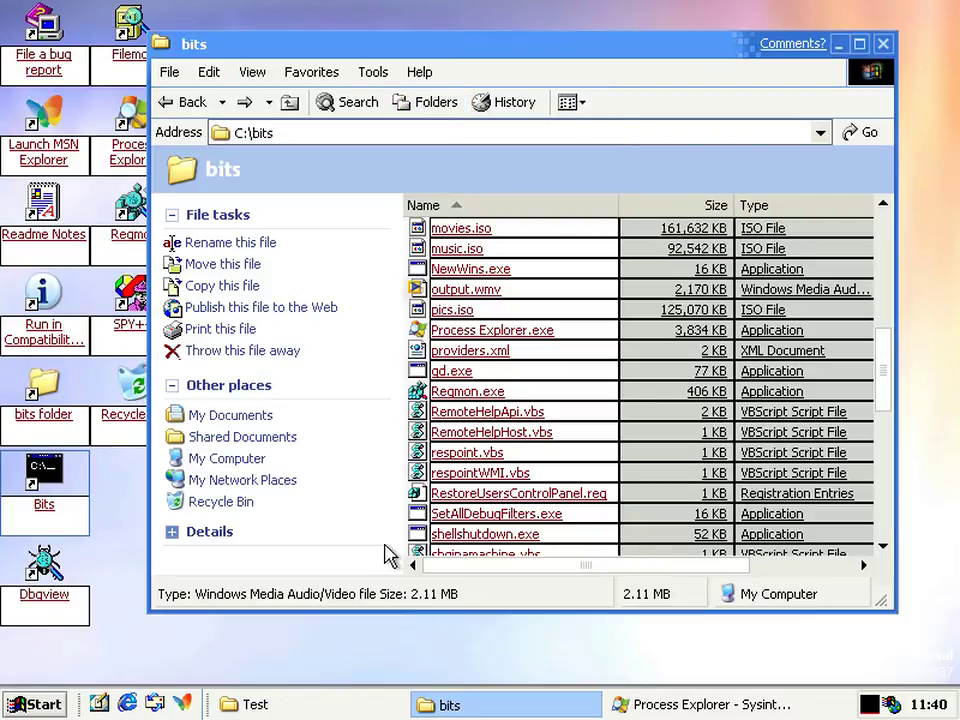
# Review the bits folder's customization properties, including its folder type templates and icon choices, and cancel without changes.
pyautogui.rightClick(401, 508)
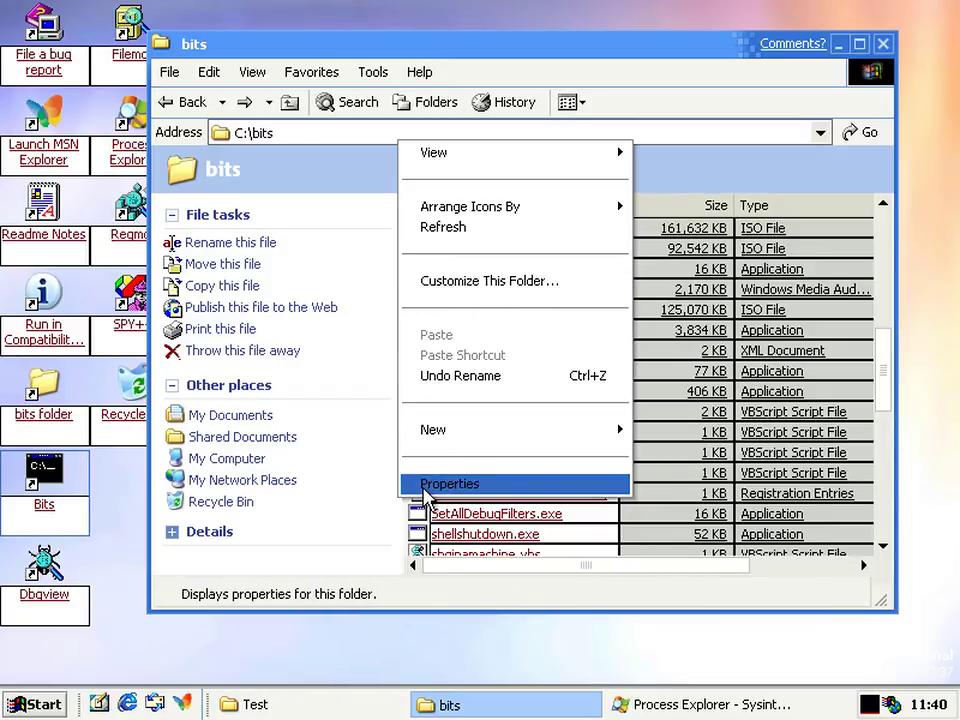
pyautogui.click(412, 483)
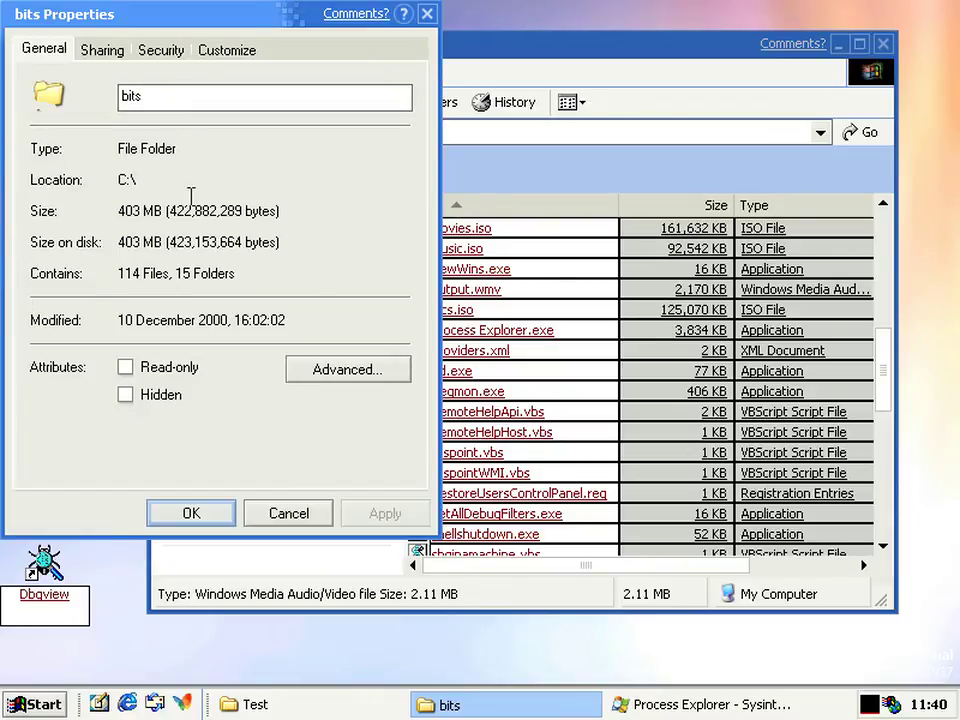
pyautogui.click(252, 50)
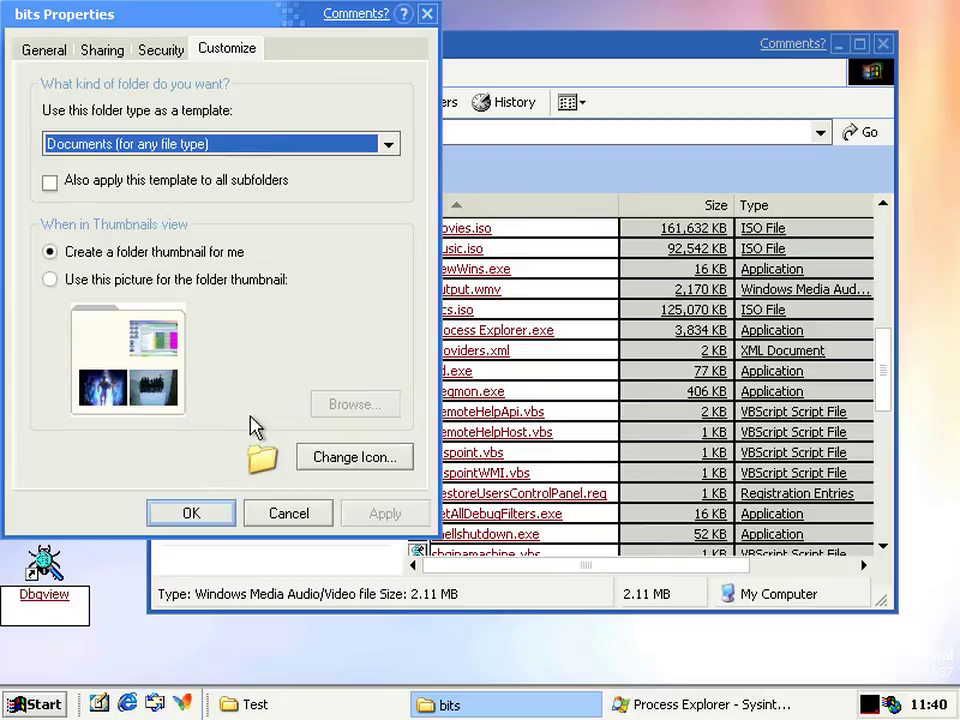
pyautogui.click(193, 145)
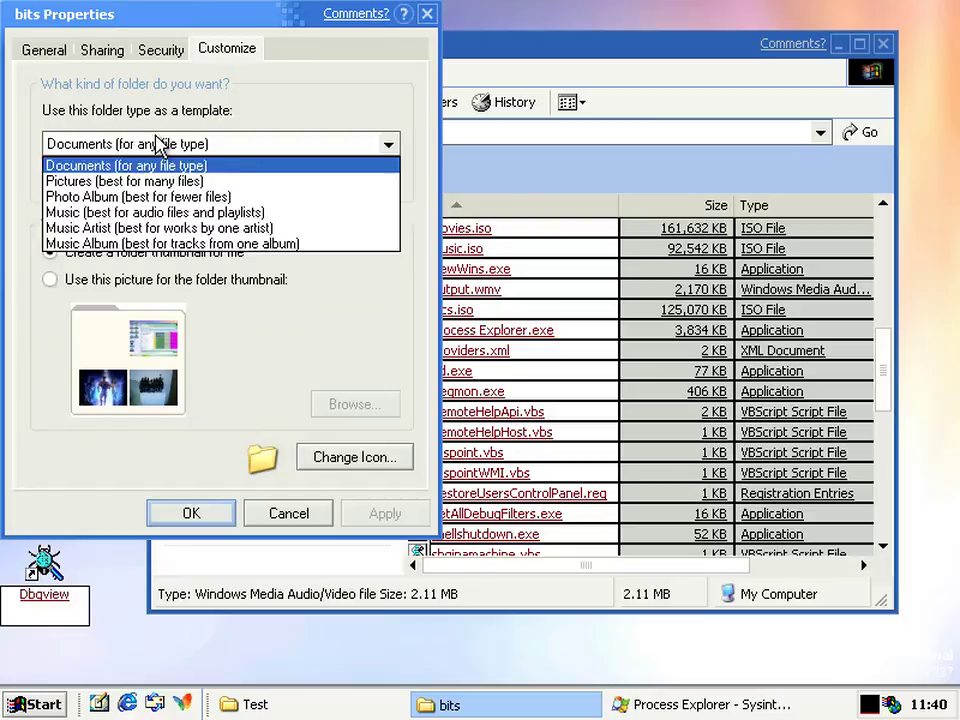
pyautogui.click(118, 110)
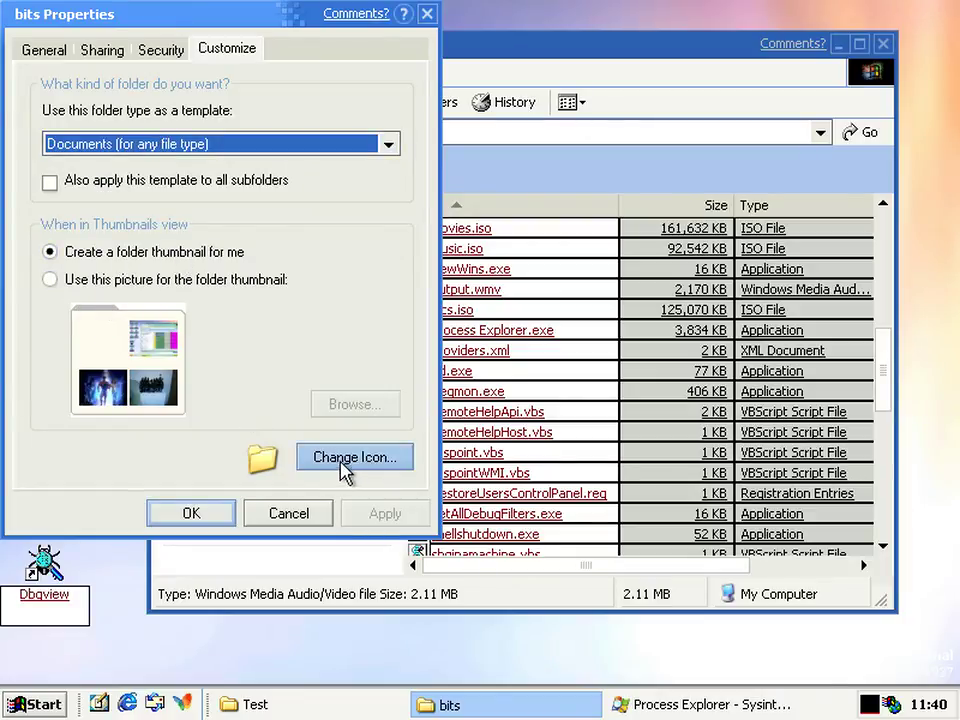
pyautogui.click(373, 464)
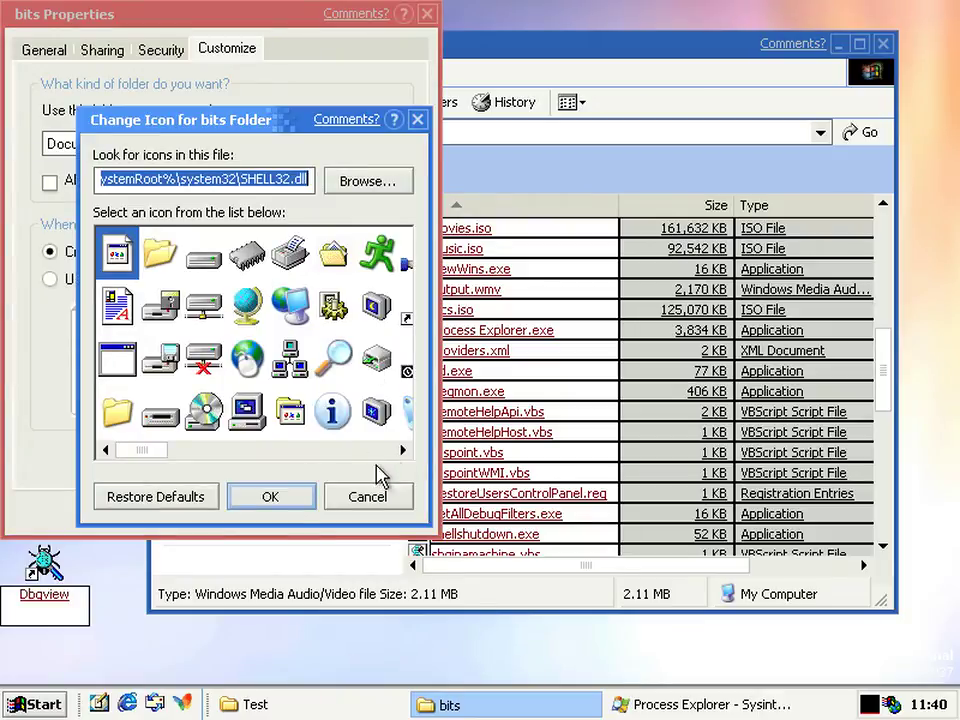
pyautogui.click(366, 503)
pyautogui.click(285, 512)
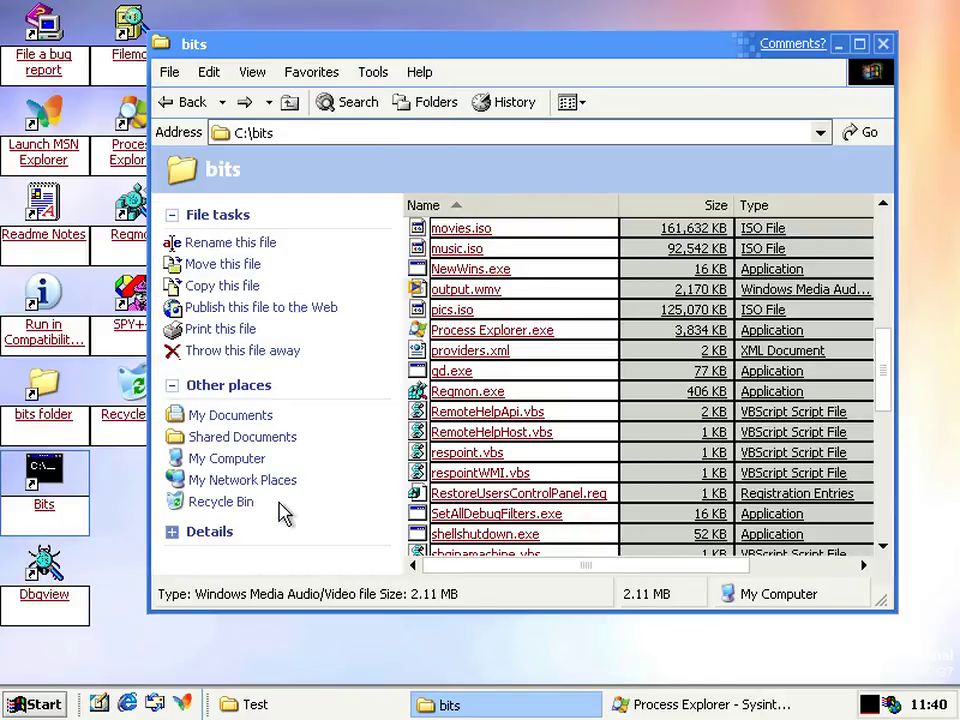
# Inspect the visual effects list in the performance settings of My Computer's system properties, and close both dialogs.
pyautogui.click(410, 476)
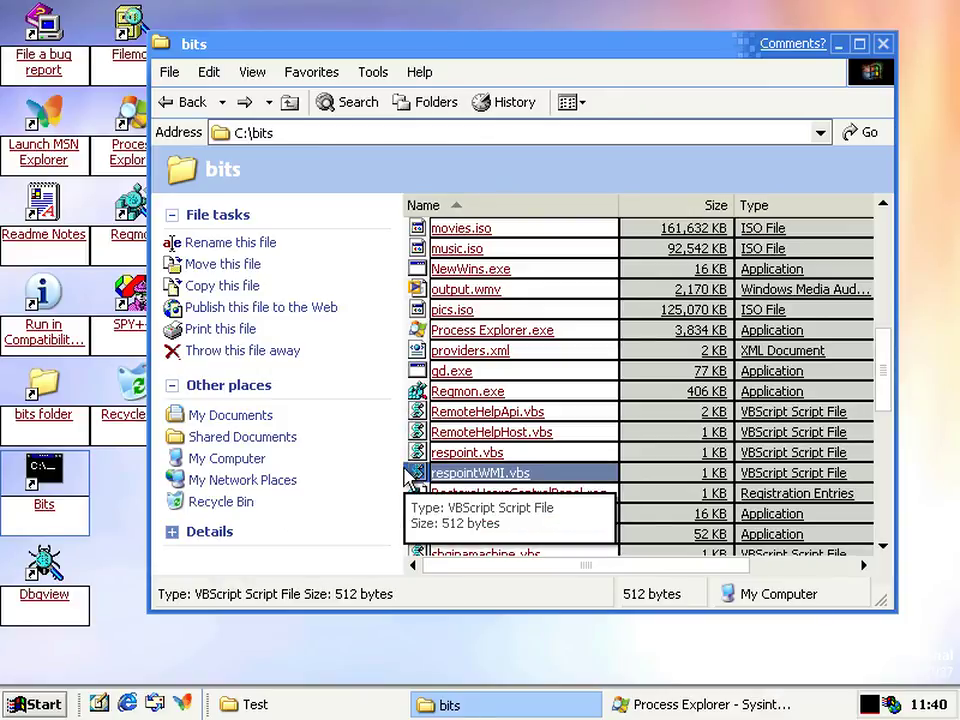
pyautogui.click(398, 480)
pyautogui.click(32, 704)
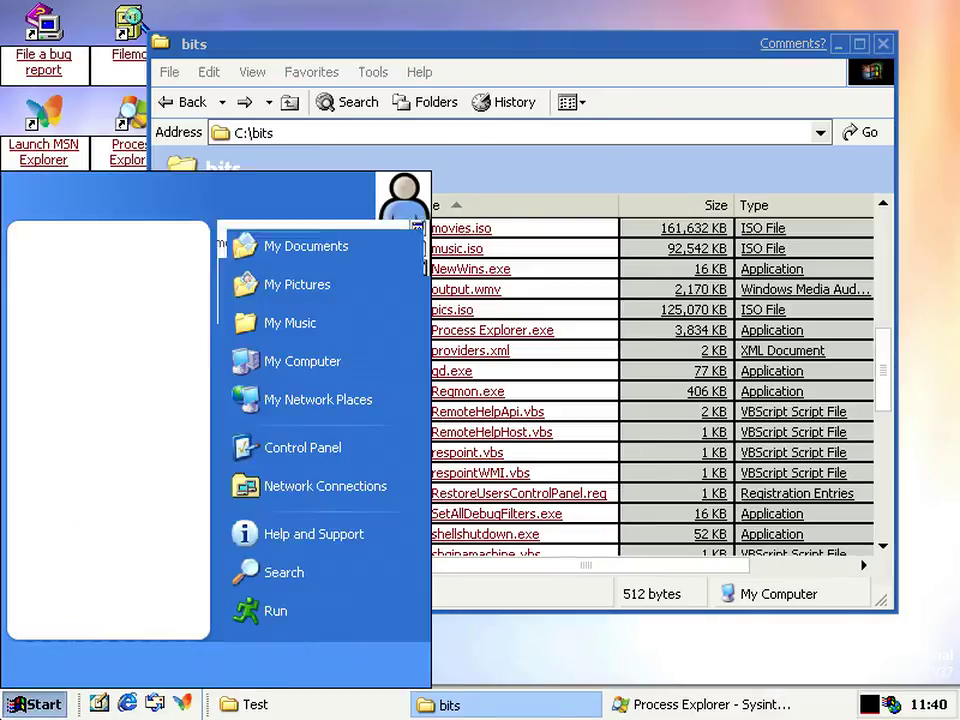
pyautogui.rightClick(298, 378)
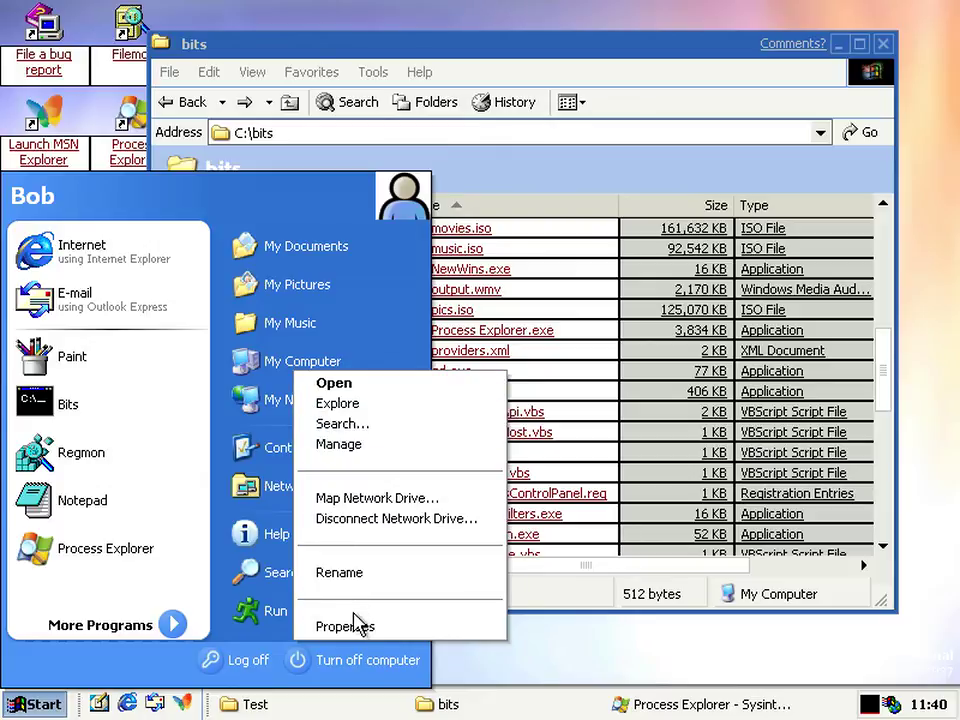
pyautogui.click(354, 626)
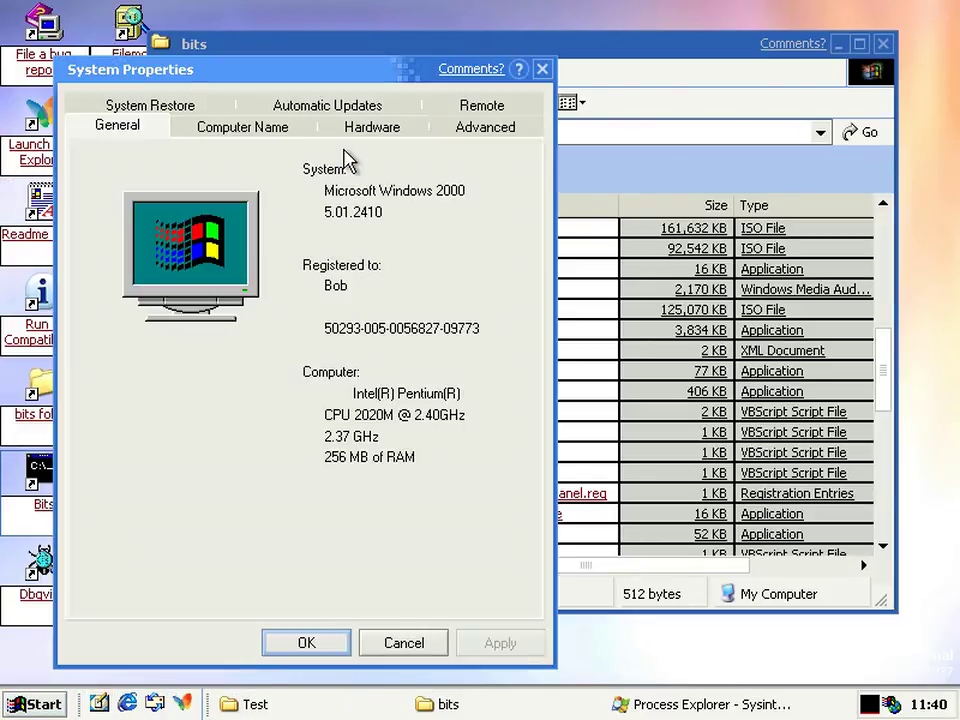
pyautogui.click(486, 112)
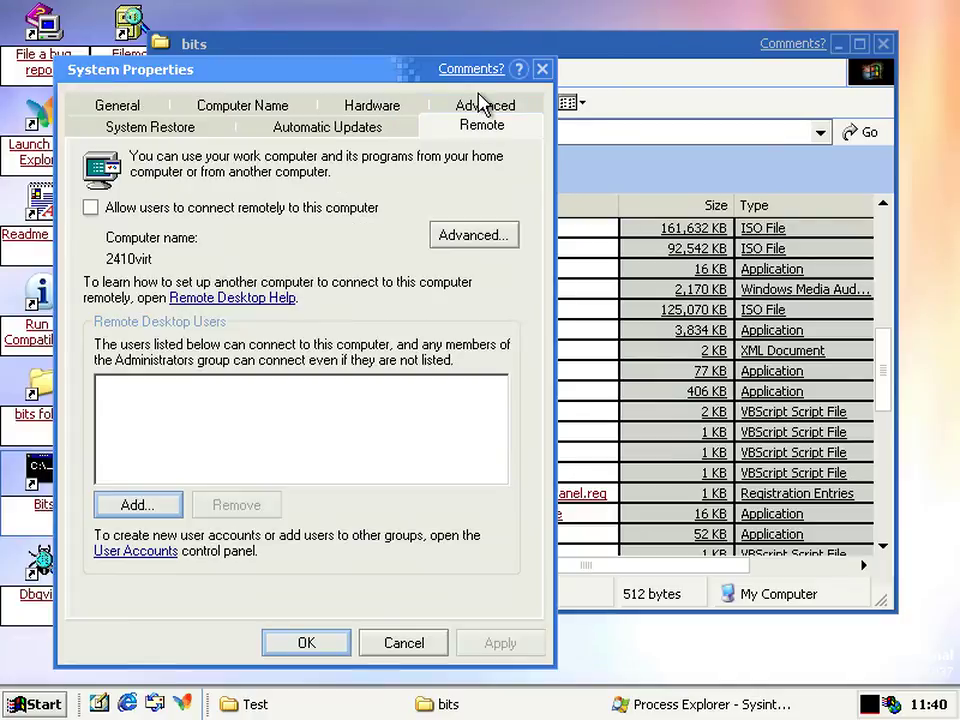
pyautogui.click(484, 104)
pyautogui.click(460, 262)
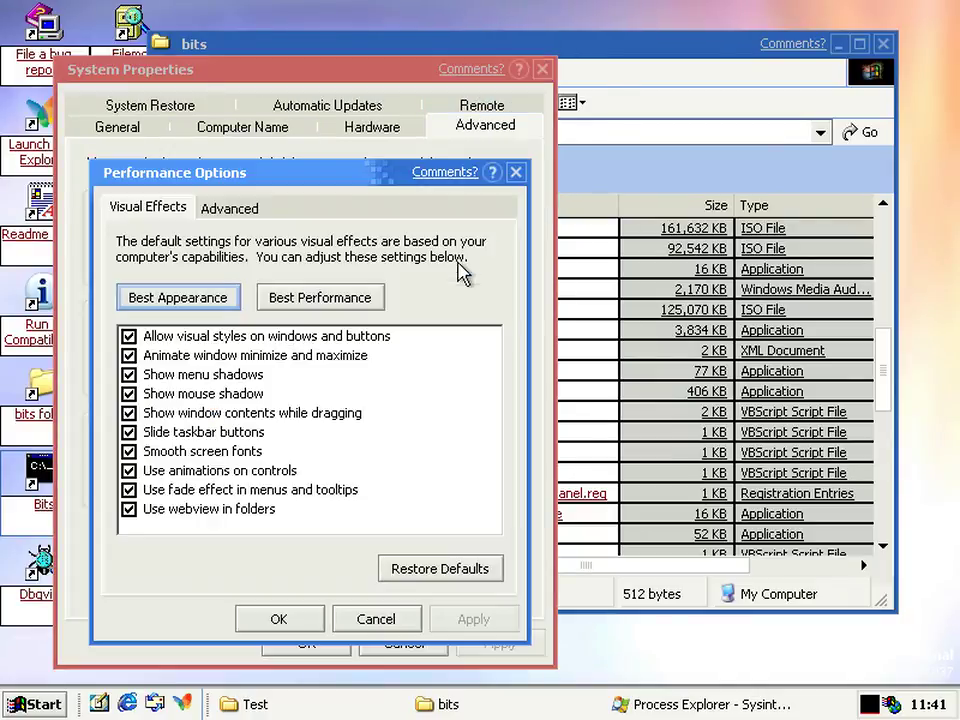
pyautogui.moveTo(142, 176); pyautogui.dragTo(172, 238)
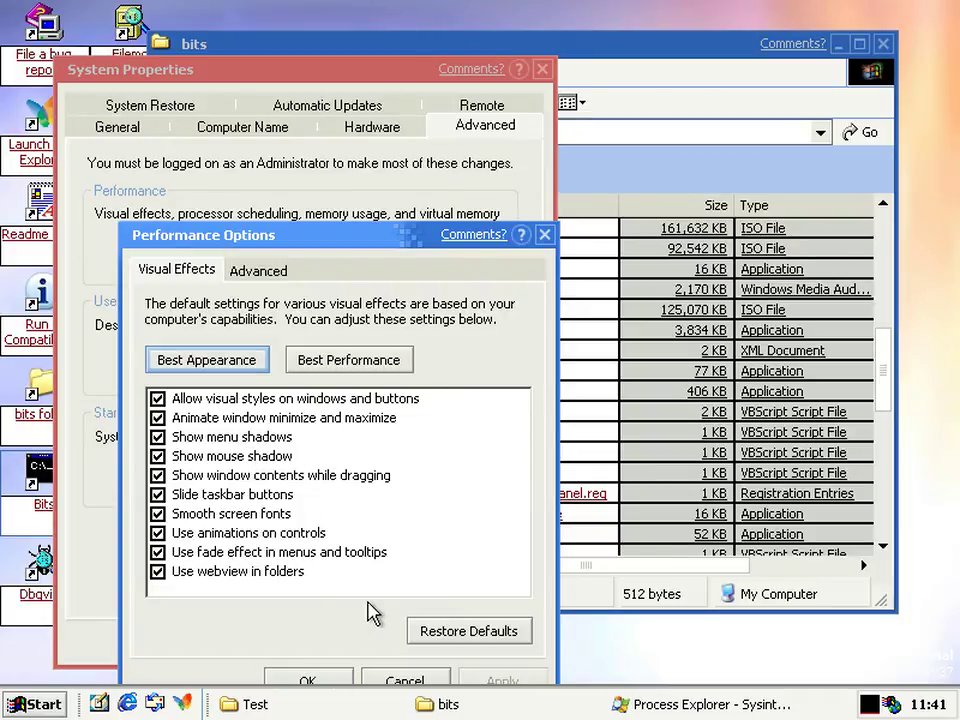
pyautogui.click(544, 236)
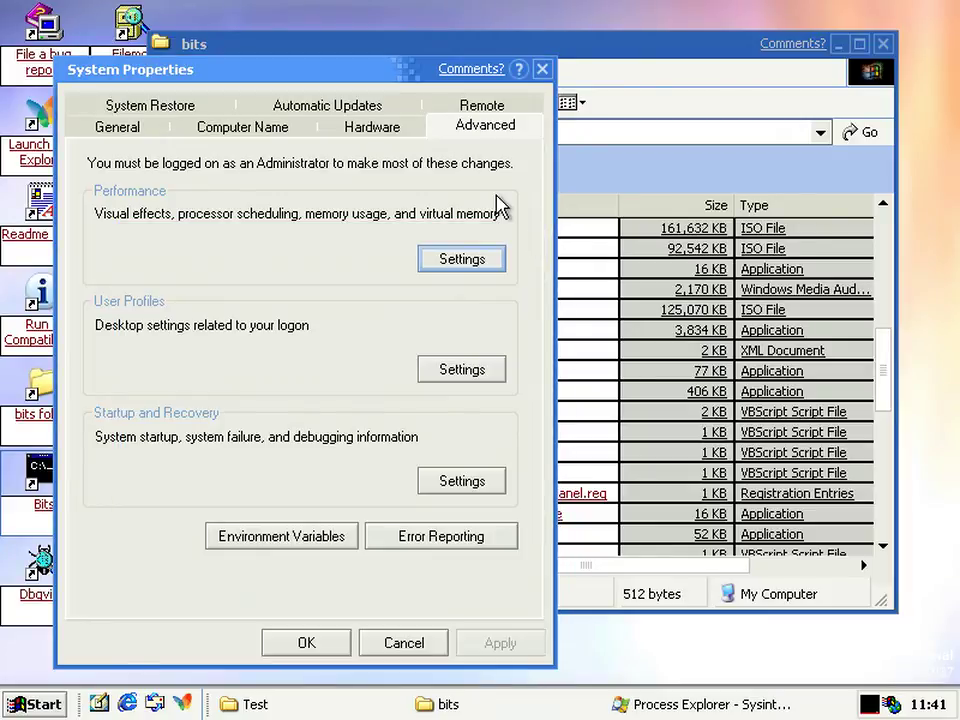
pyautogui.press('Escape')
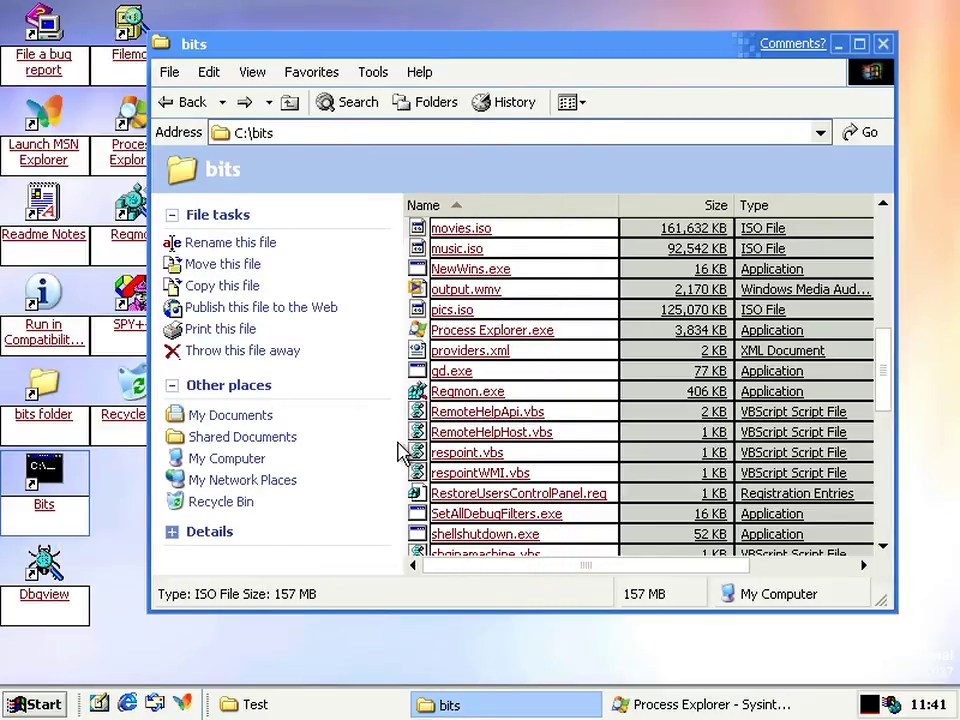
# Open Windows Keyring from Control Panel, view the form for adding logon information, cancel it and close the keyring.
pyautogui.click(22, 703)
pyautogui.click(285, 463)
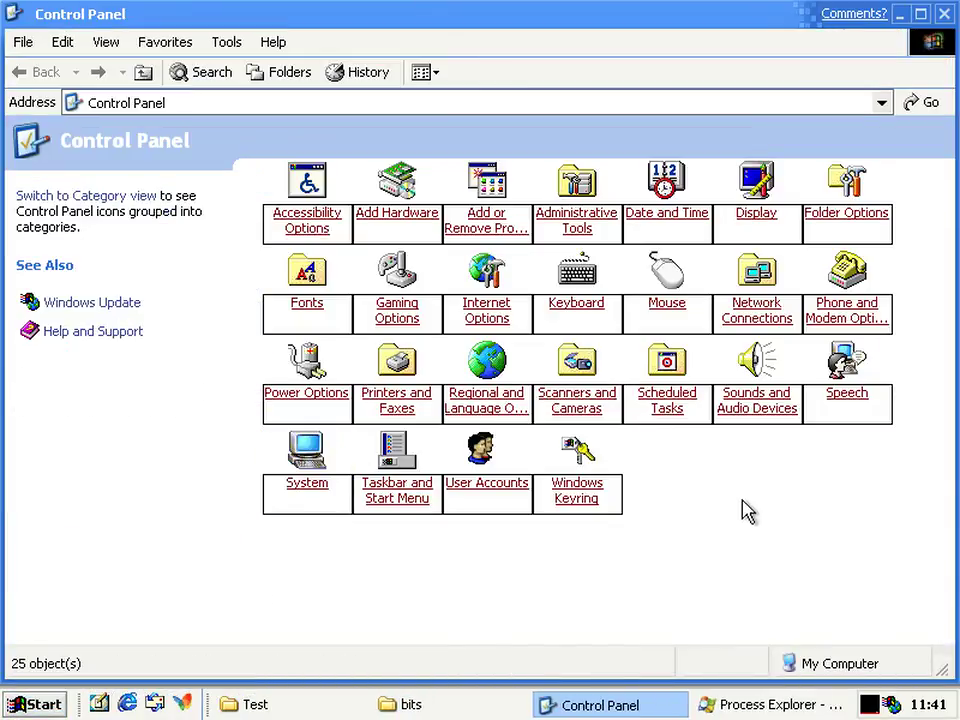
pyautogui.click(589, 511)
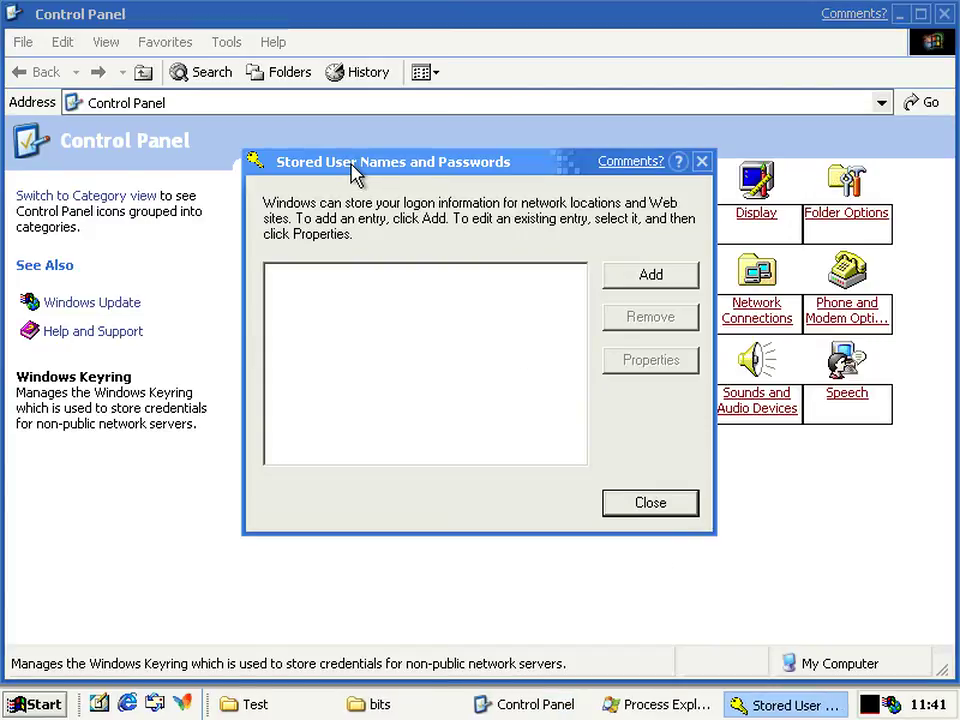
pyautogui.moveTo(356, 171); pyautogui.dragTo(313, 193)
pyautogui.click(603, 300)
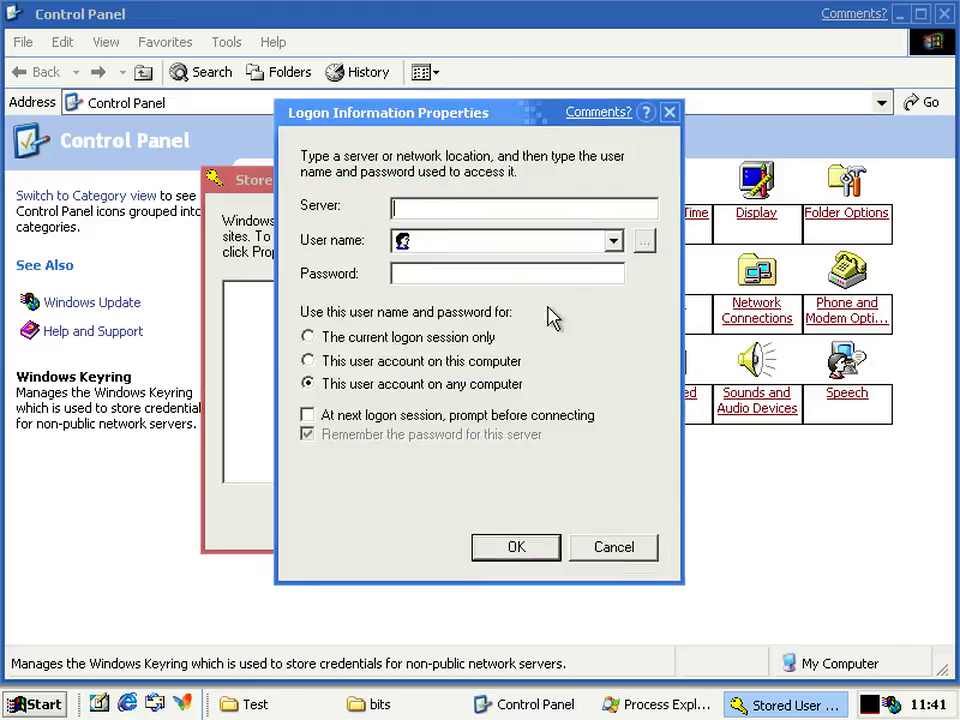
pyautogui.click(611, 550)
pyautogui.click(703, 551)
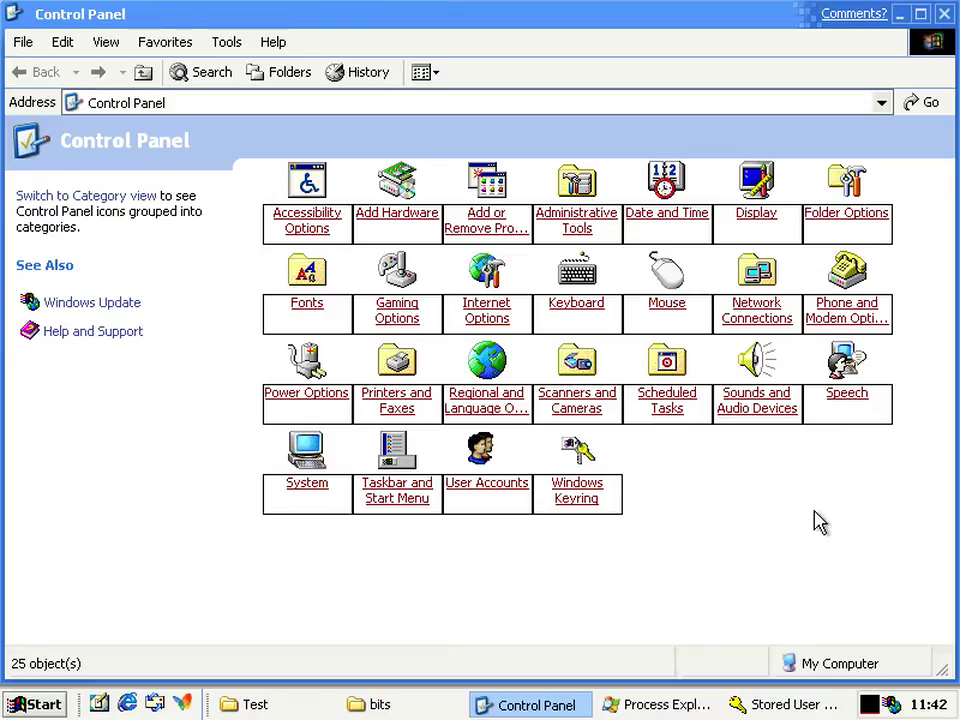
pyautogui.click(789, 703)
pyautogui.rightClick(790, 700)
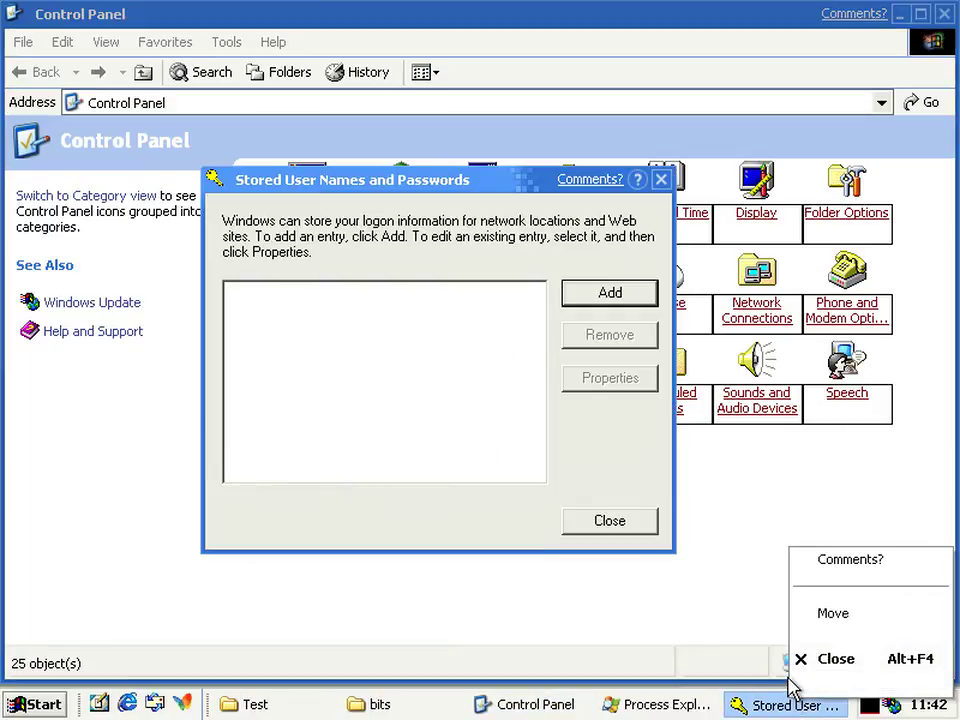
pyautogui.click(810, 675)
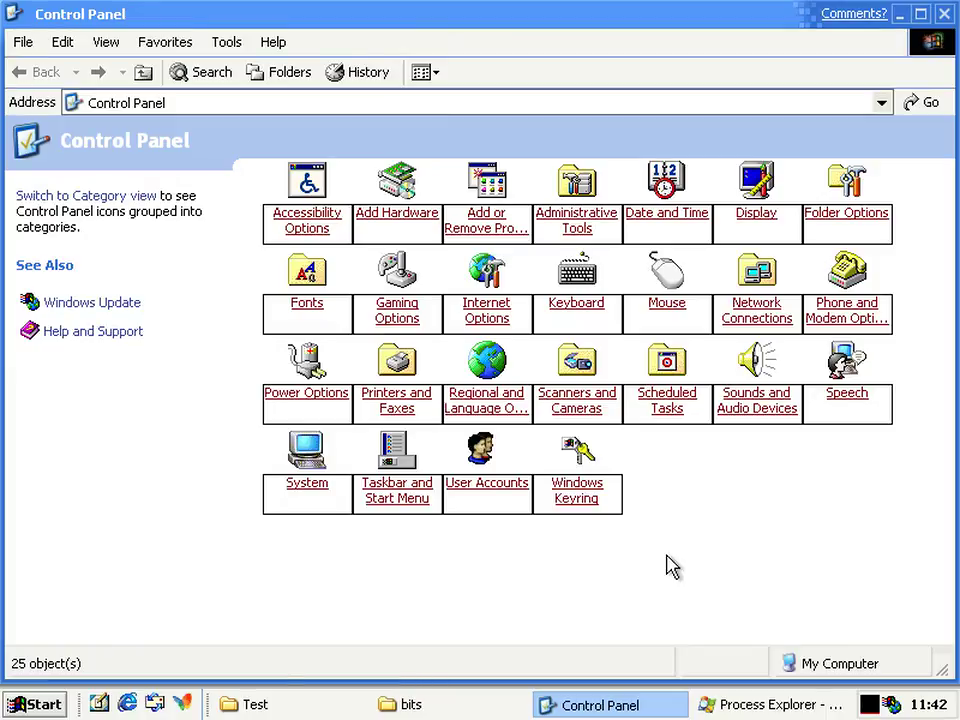
# Switch to the bits folder, look through its file list, and select the bluelagoon.PNG image.
pyautogui.click(597, 704)
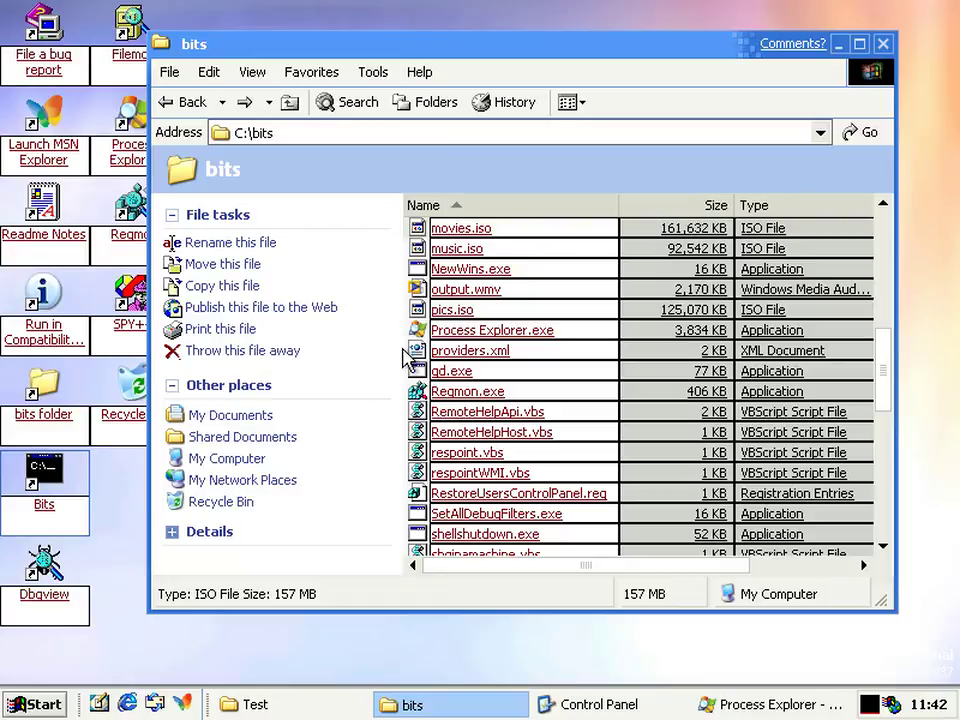
pyautogui.moveTo(885, 386); pyautogui.dragTo(885, 340)
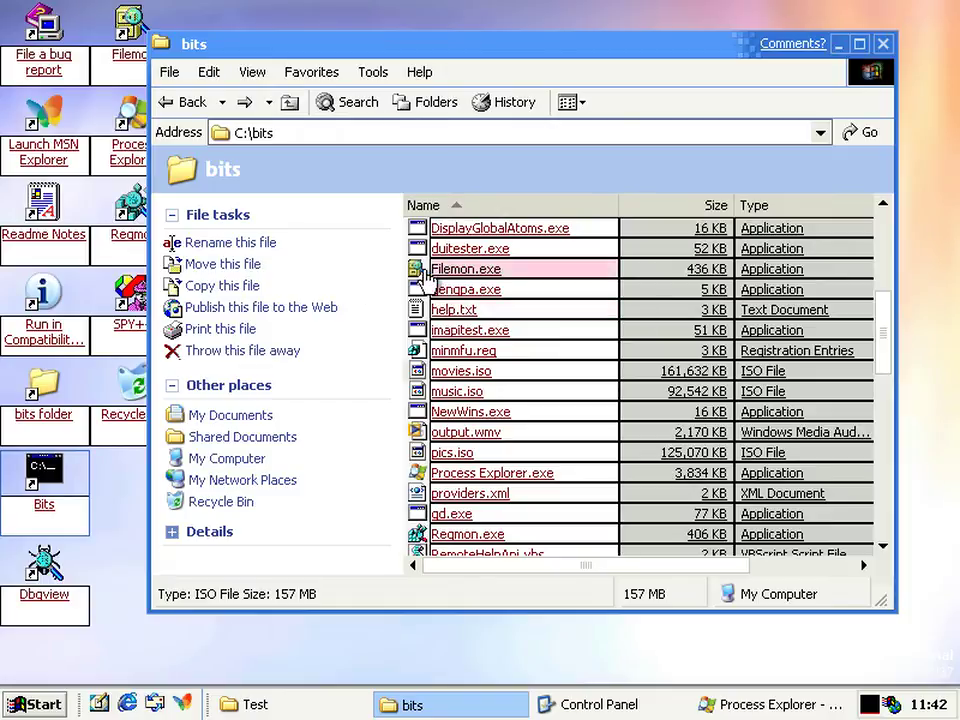
pyautogui.click(889, 290)
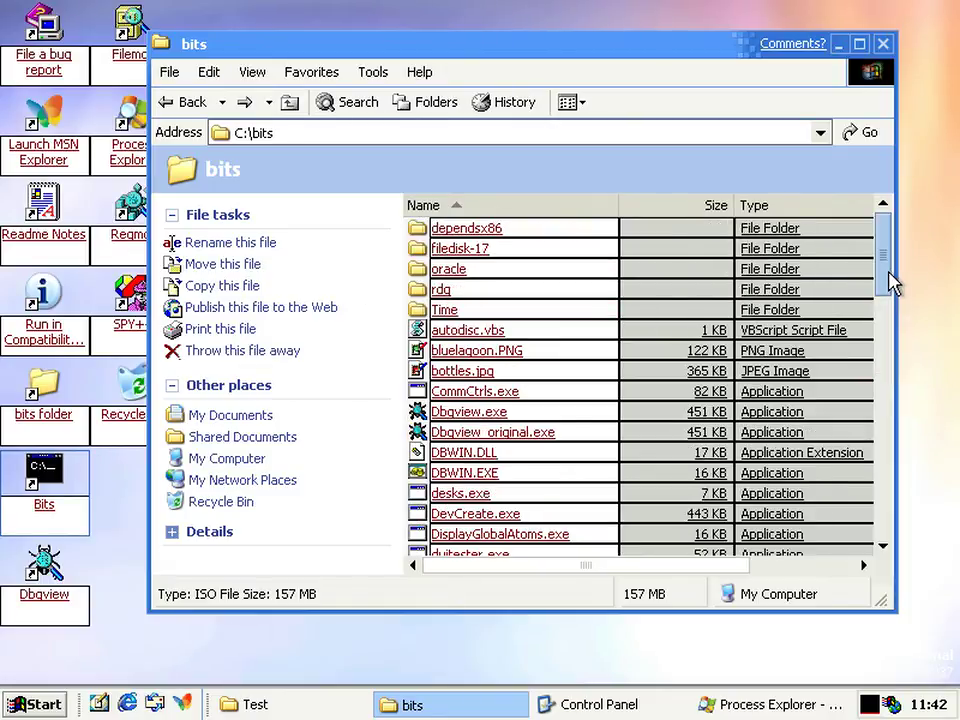
pyautogui.moveTo(887, 275); pyautogui.dragTo(889, 325)
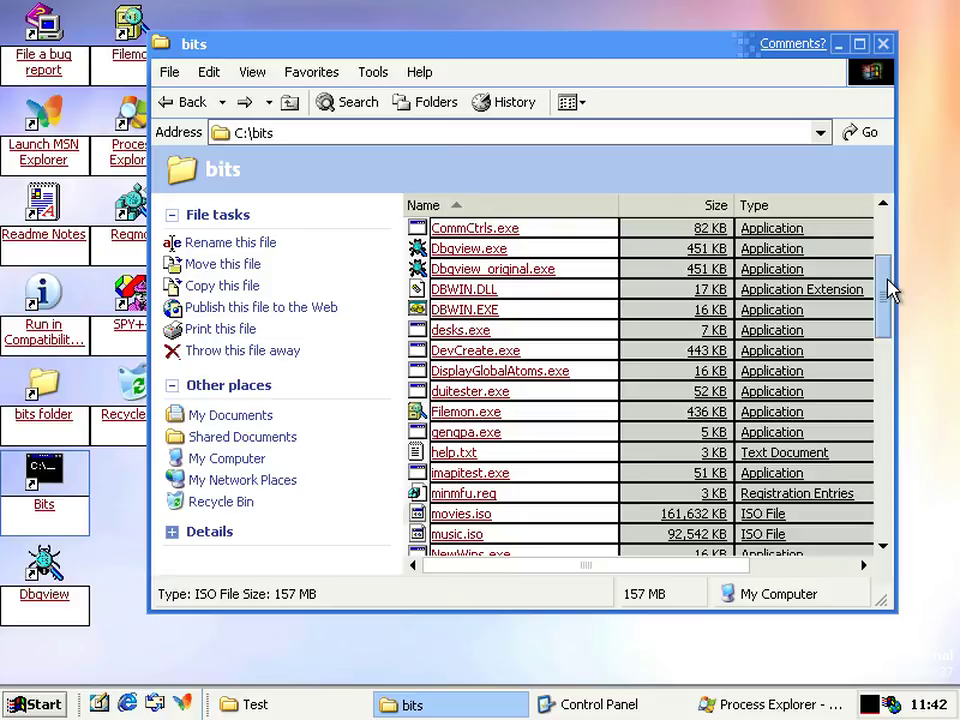
pyautogui.moveTo(890, 290); pyautogui.dragTo(889, 250)
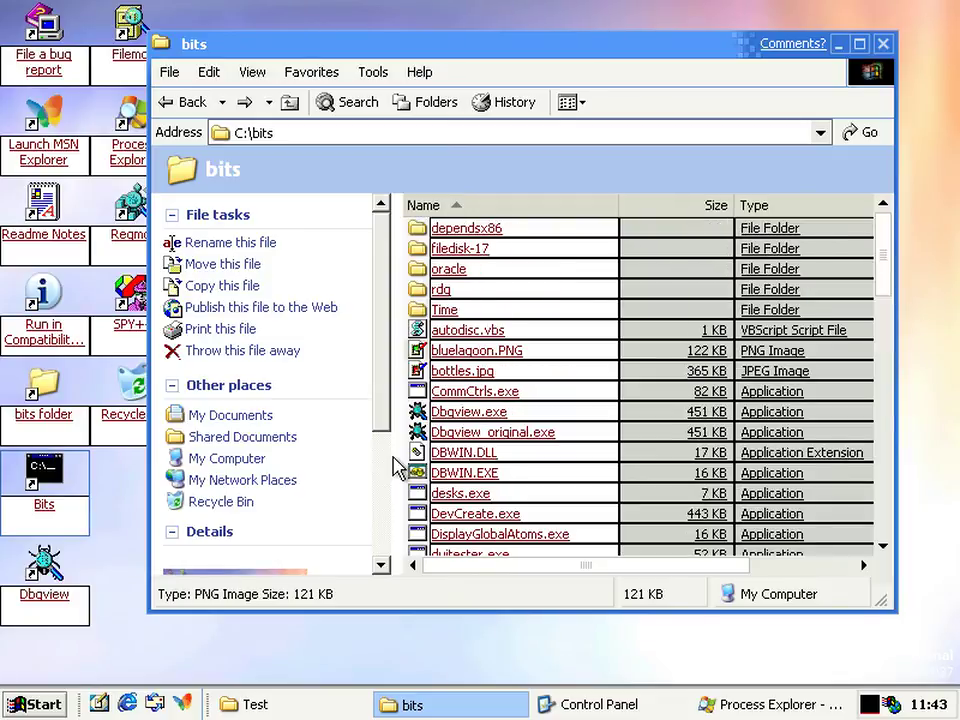
pyautogui.click(428, 350)
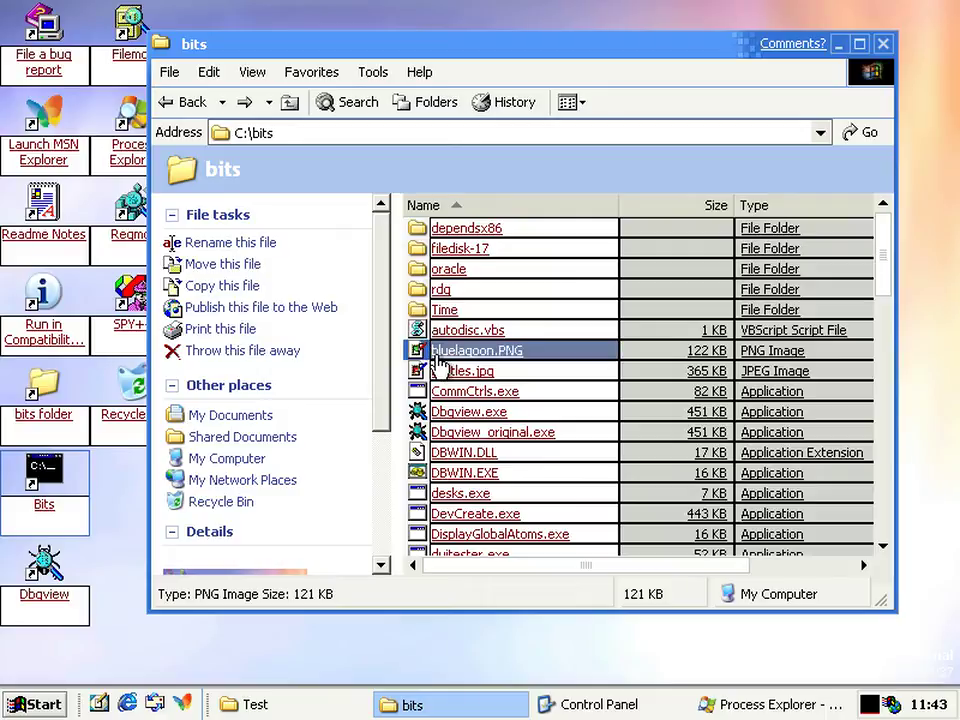
# Try to publish the selected image to the Web through MSN Communities (Tweener/WinInet Testbed Site), and return to the destination choices.
pyautogui.click(318, 310)
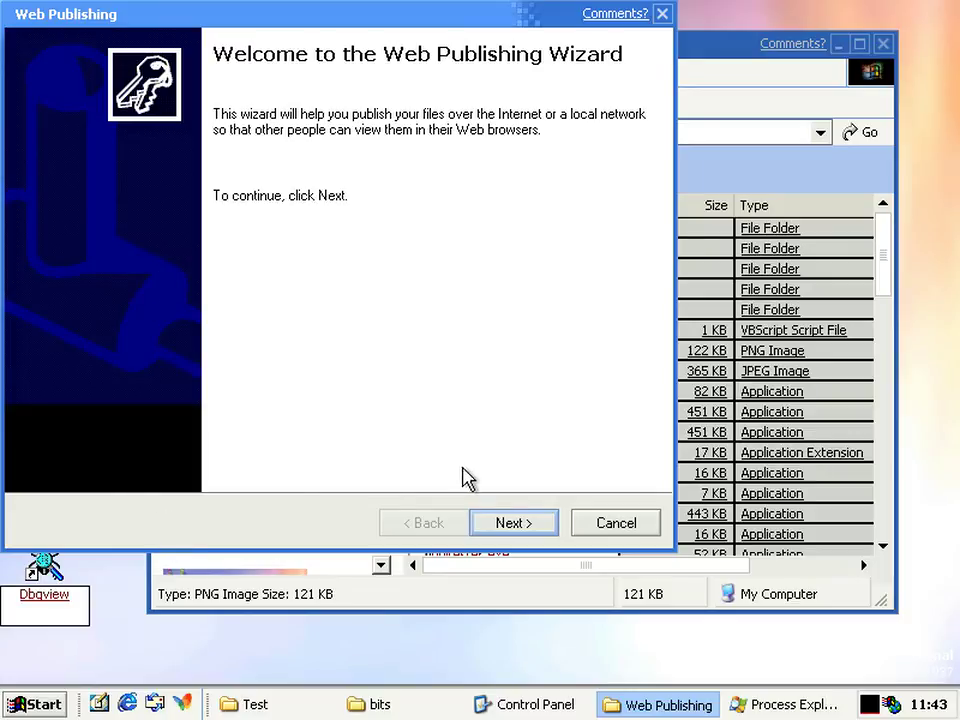
pyautogui.click(510, 528)
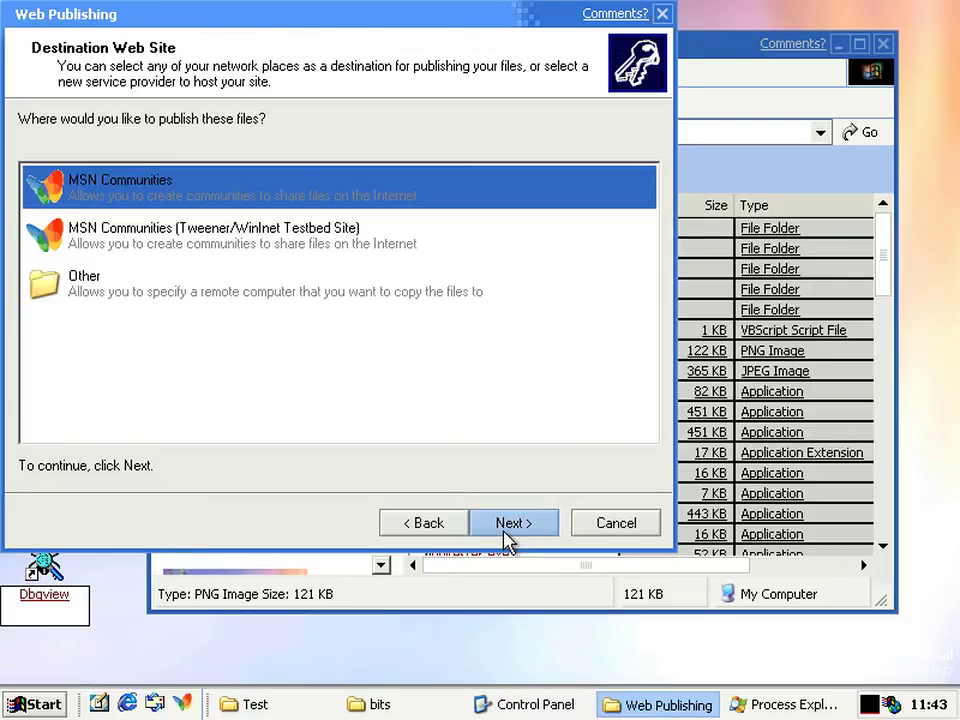
pyautogui.click(212, 370)
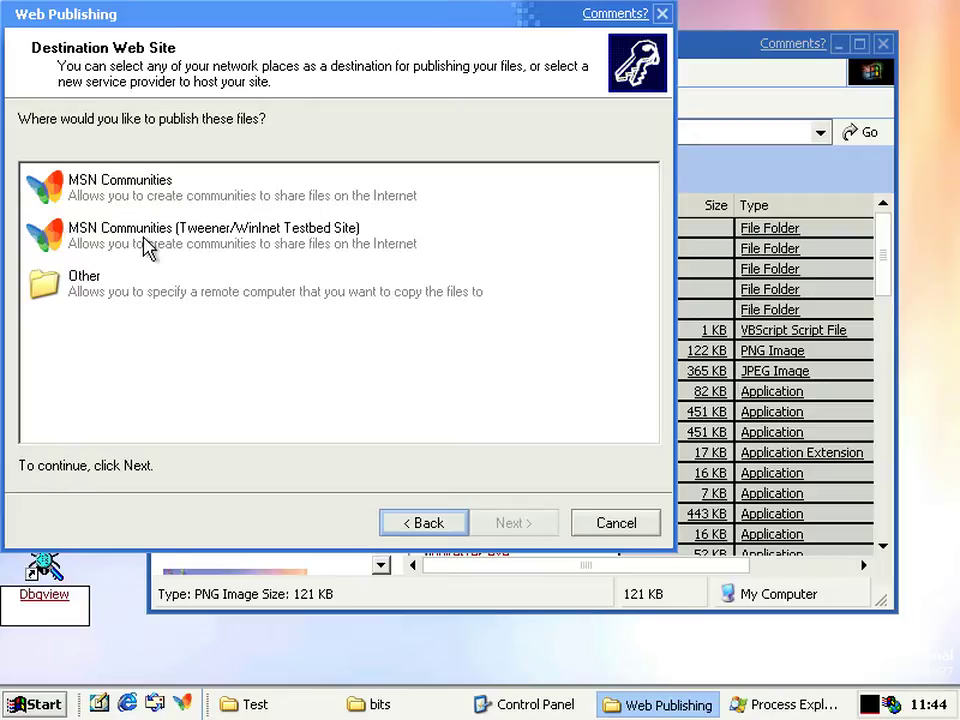
pyautogui.click(326, 243)
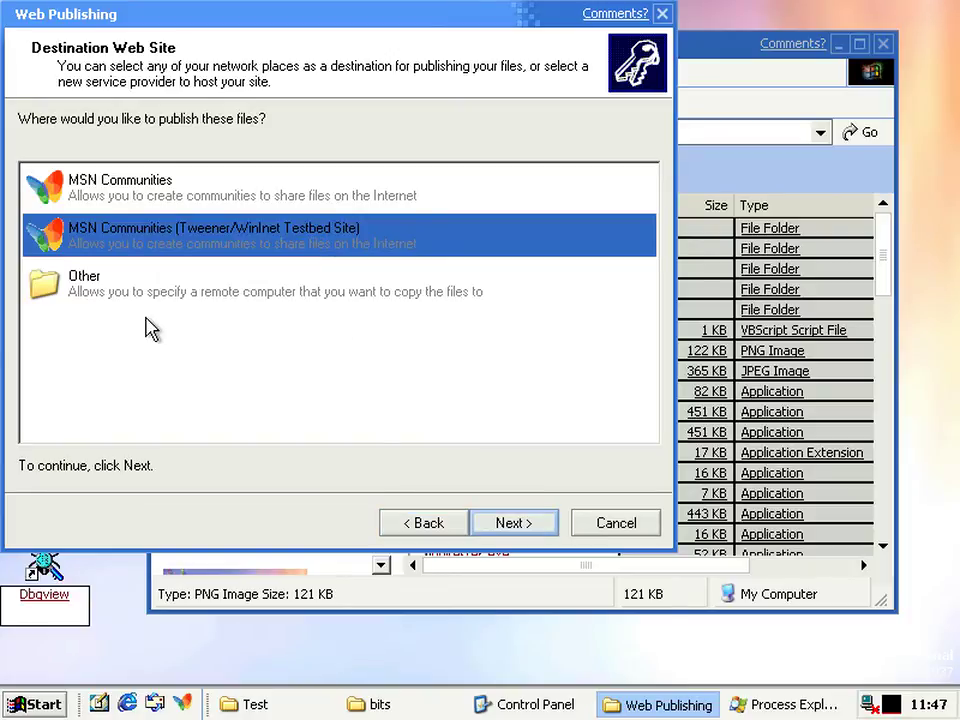
pyautogui.click(541, 535)
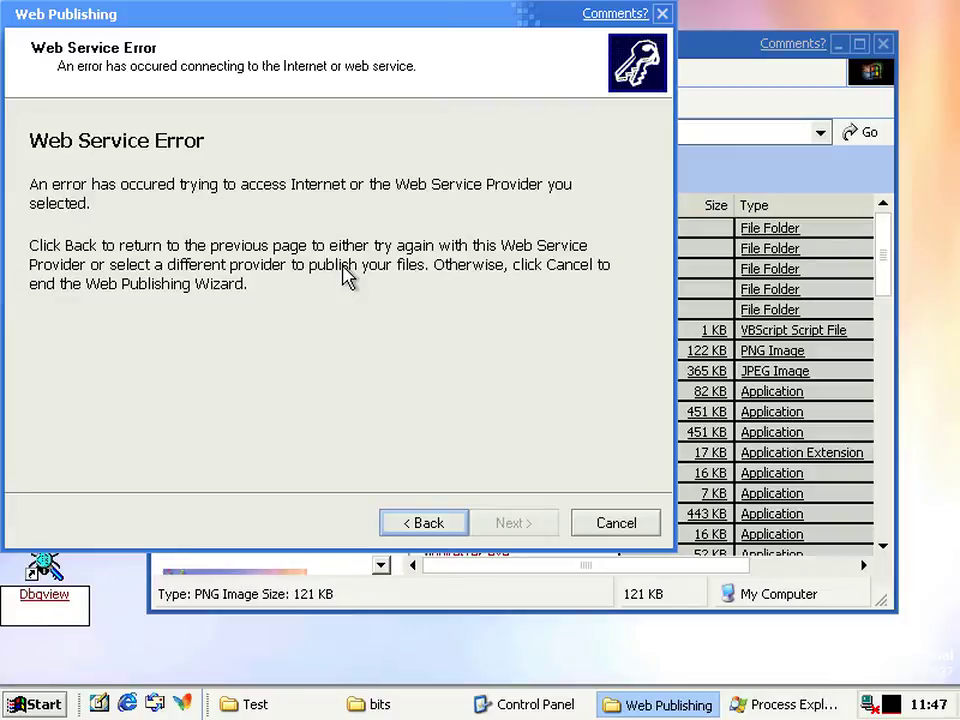
pyautogui.click(427, 525)
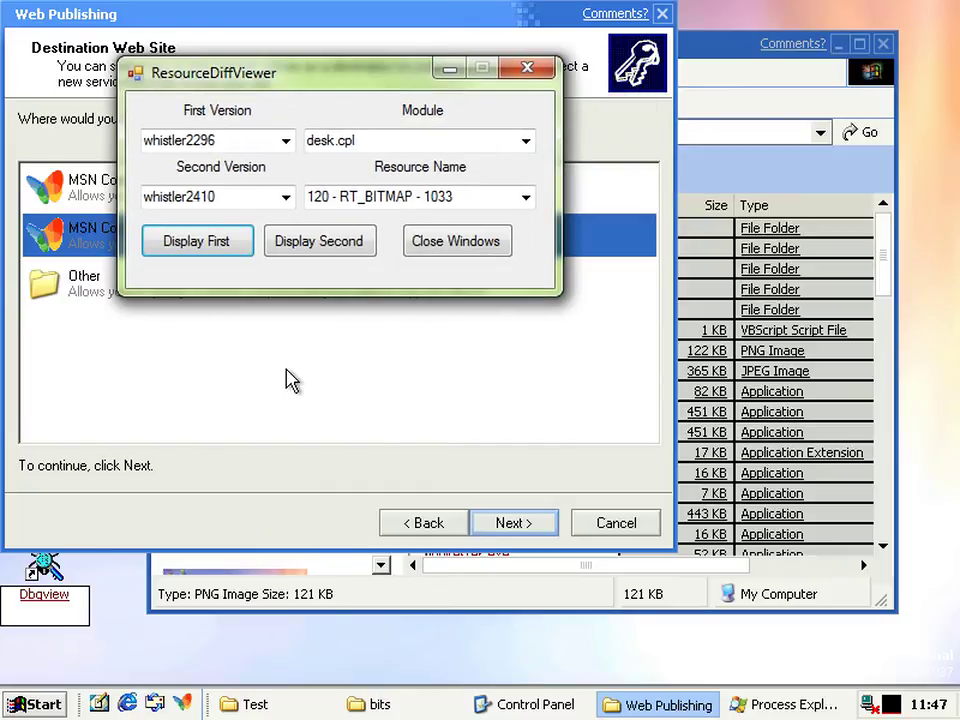
# In ResourceDiffViewer, choose netplwiz.dll as the module to compare between whistler2296 and whistler2410.
pyautogui.hotkey('alt', 'Down')
pyautogui.write('netplwiz.dll')
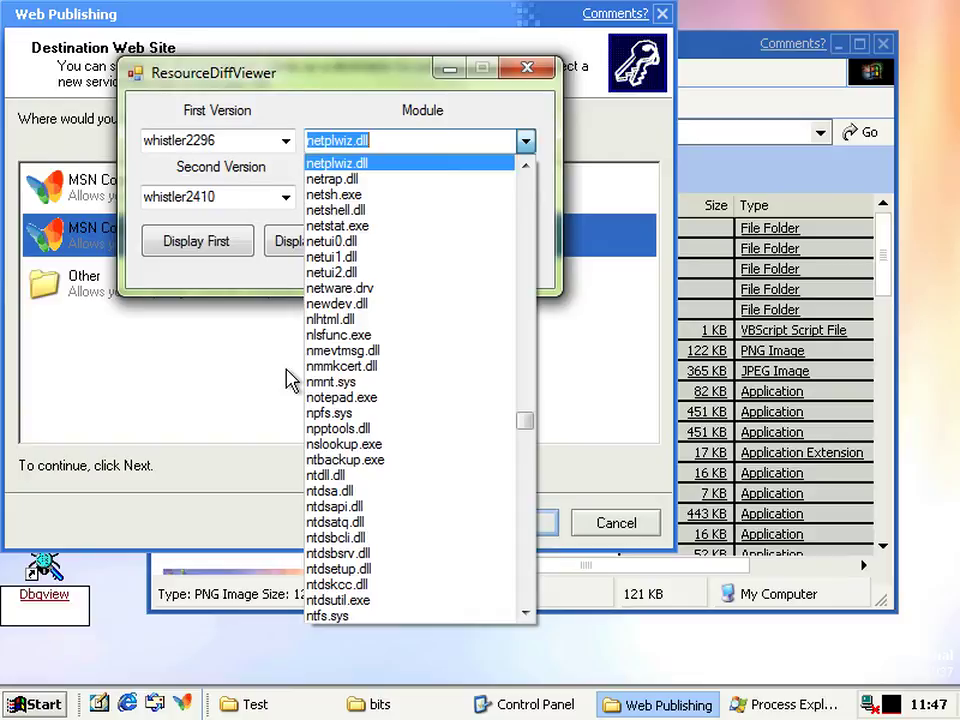
pyautogui.press('Return')
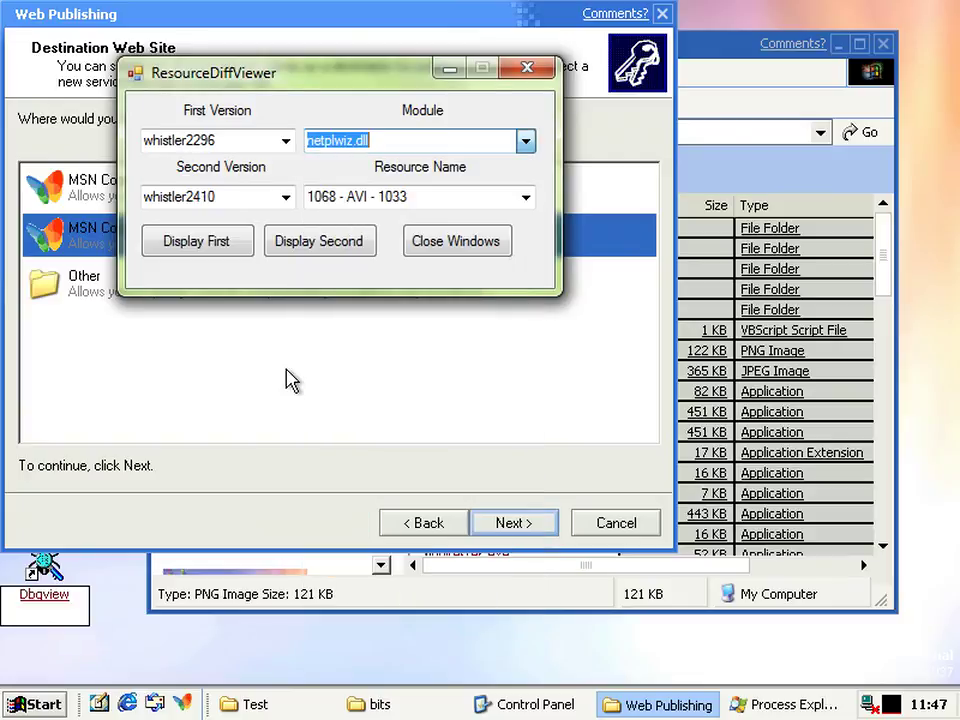
# Choose the PROVIDERS.XML - XML - 1033 resource and display its whistler2410 version.
pyautogui.press('Tab')
pyautogui.hotkey('alt', 'Down')
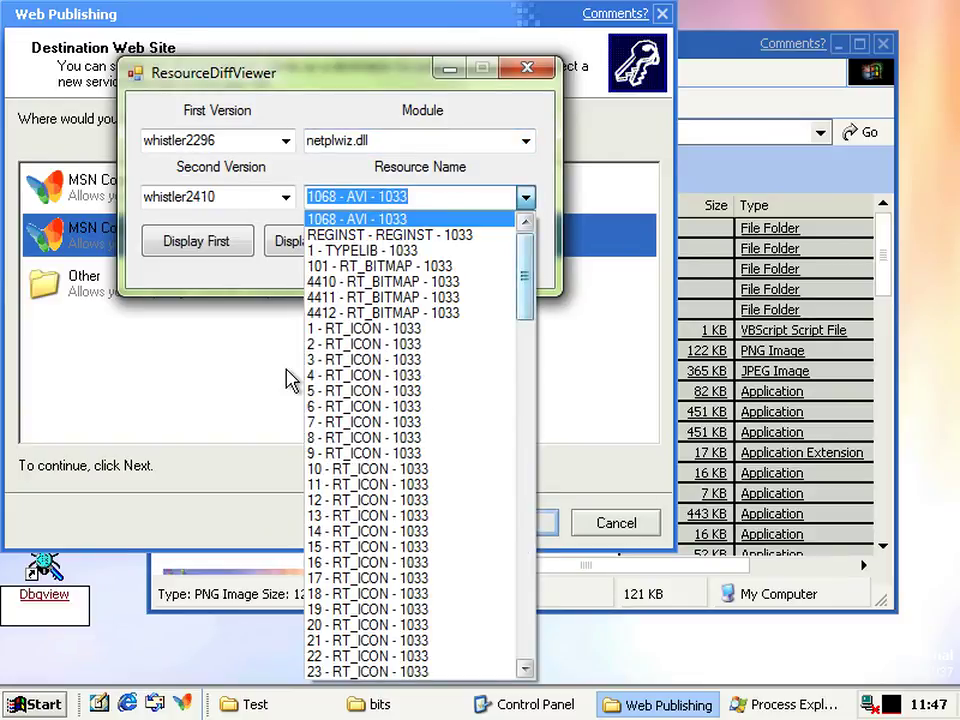
pyautogui.scroll(-15, 290, 380)
pyautogui.scroll(3, 290, 380)
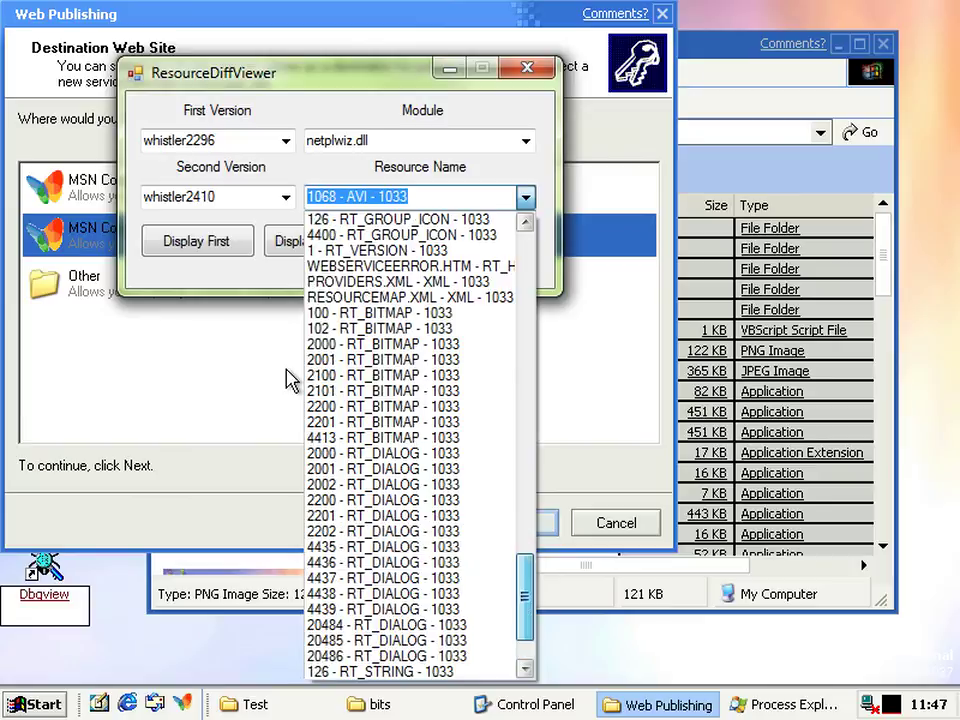
pyautogui.press('Up')
pyautogui.press('Up')
pyautogui.press('Up')
pyautogui.press('Up')
pyautogui.press('Up')
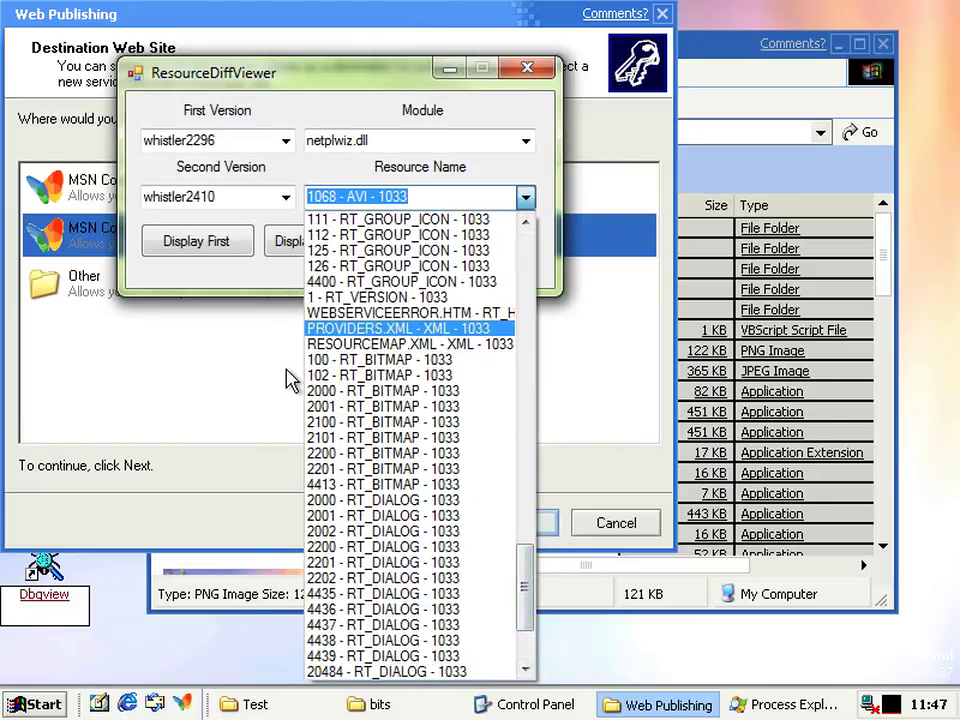
pyautogui.press('Return')
pyautogui.press('Return')
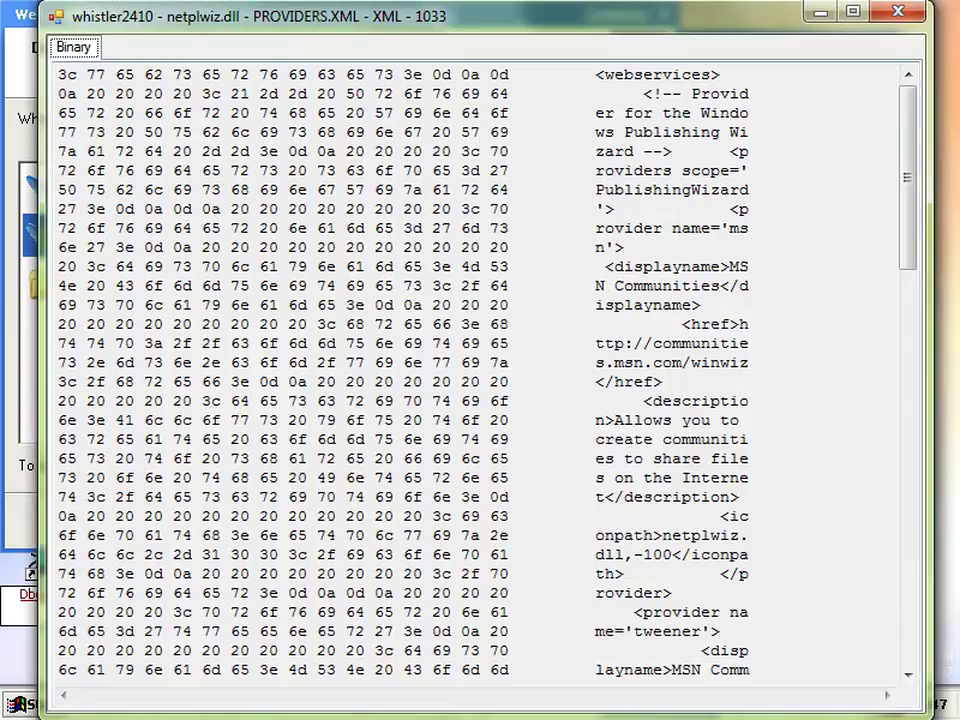
# Examine the MSN and tweener provider entries in PROVIDERS.XML, highlighting the tweener provider's href address.
pyautogui.scroll(-1, 749, 266)
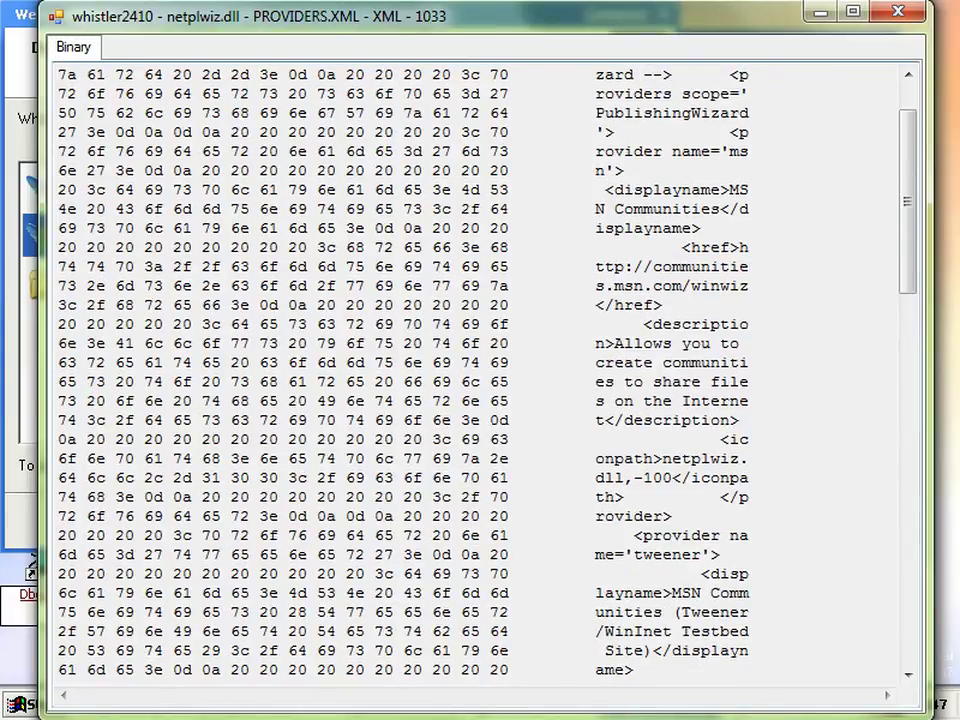
pyautogui.scroll(-5, 480, 380)
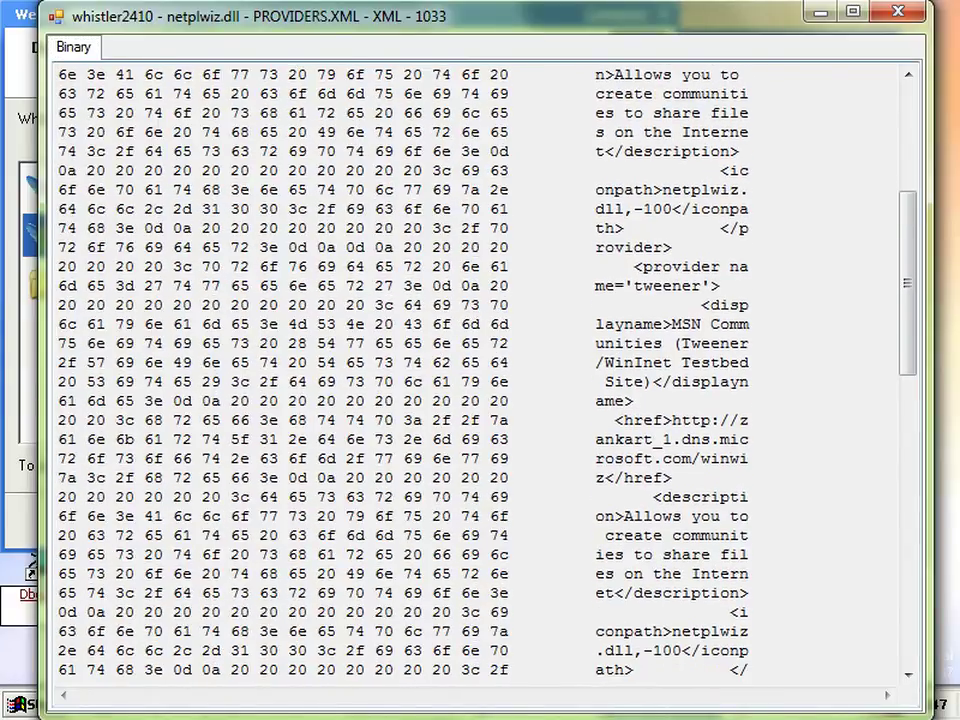
pyautogui.moveTo(672, 420); pyautogui.dragTo(612, 478)
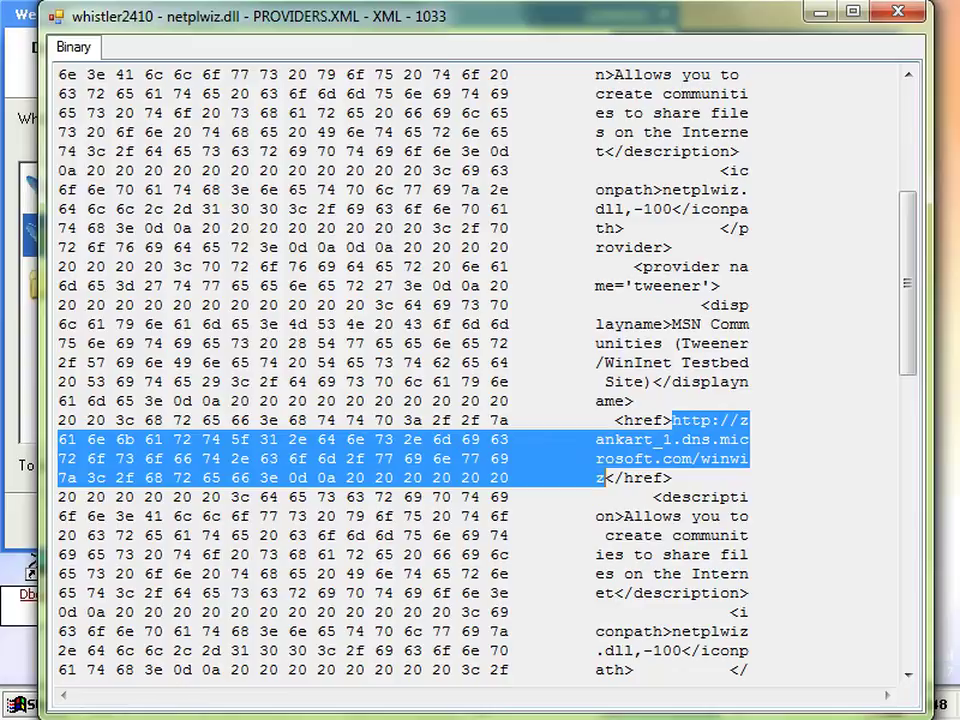
pyautogui.scroll(-4, 480, 370)
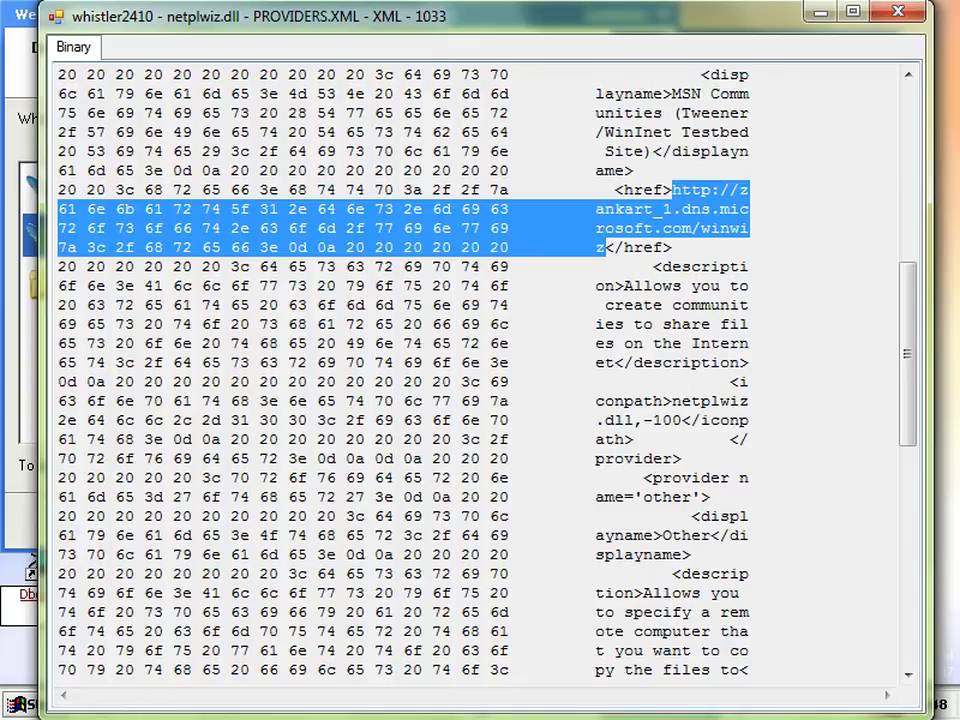
pyautogui.click(711, 209)
pyautogui.moveTo(672, 189); pyautogui.dragTo(606, 247)
pyautogui.rightClick(652, 230)
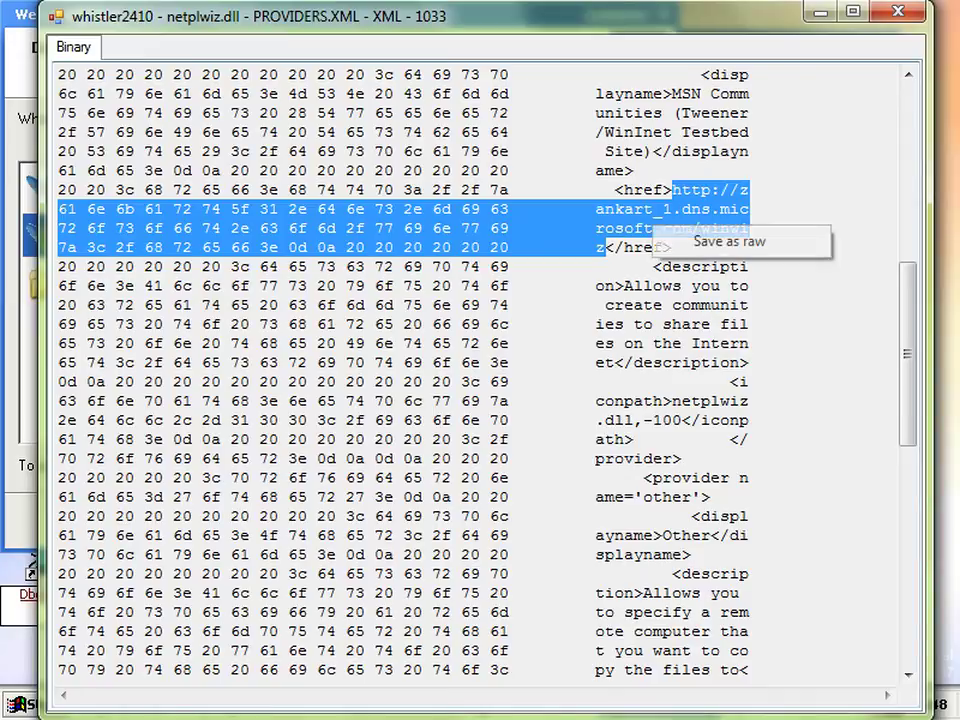
pyautogui.press('Escape')
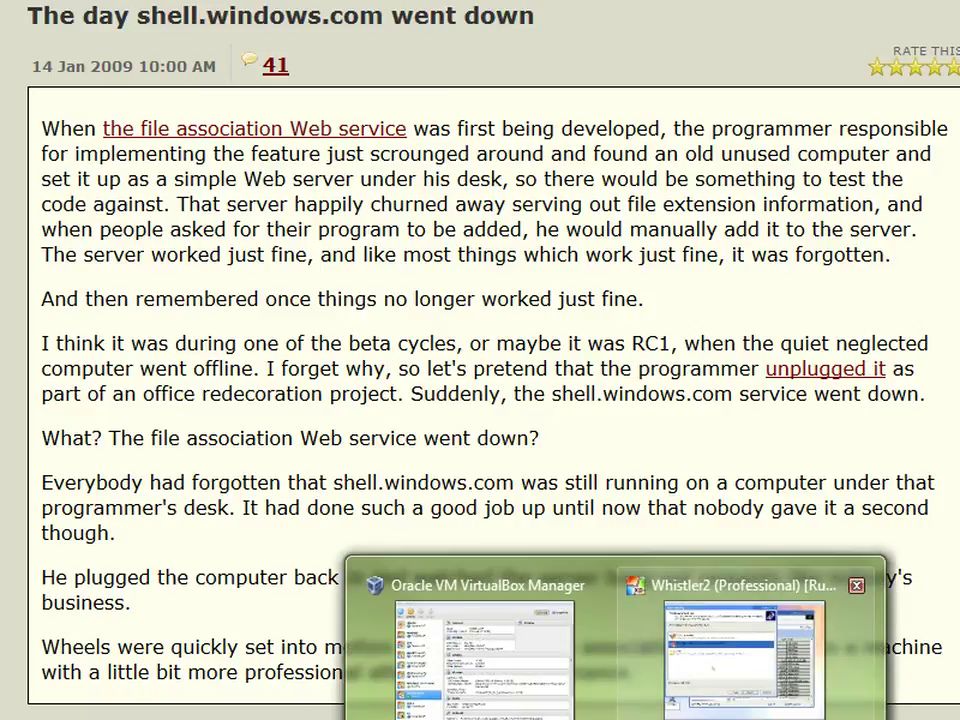
# Return to the PROVIDERS.XML viewer and examine the Other and Photo Printing Wizard providers, highlighting the printing site's address and description.
pyautogui.click(750, 643)
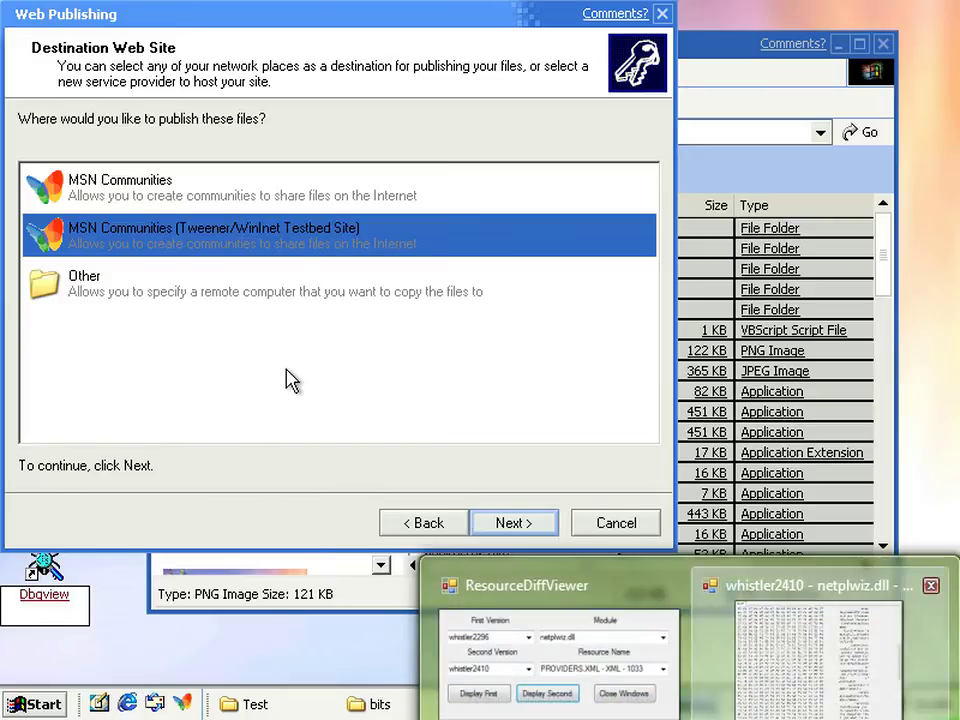
pyautogui.click(815, 645)
pyautogui.click(750, 189)
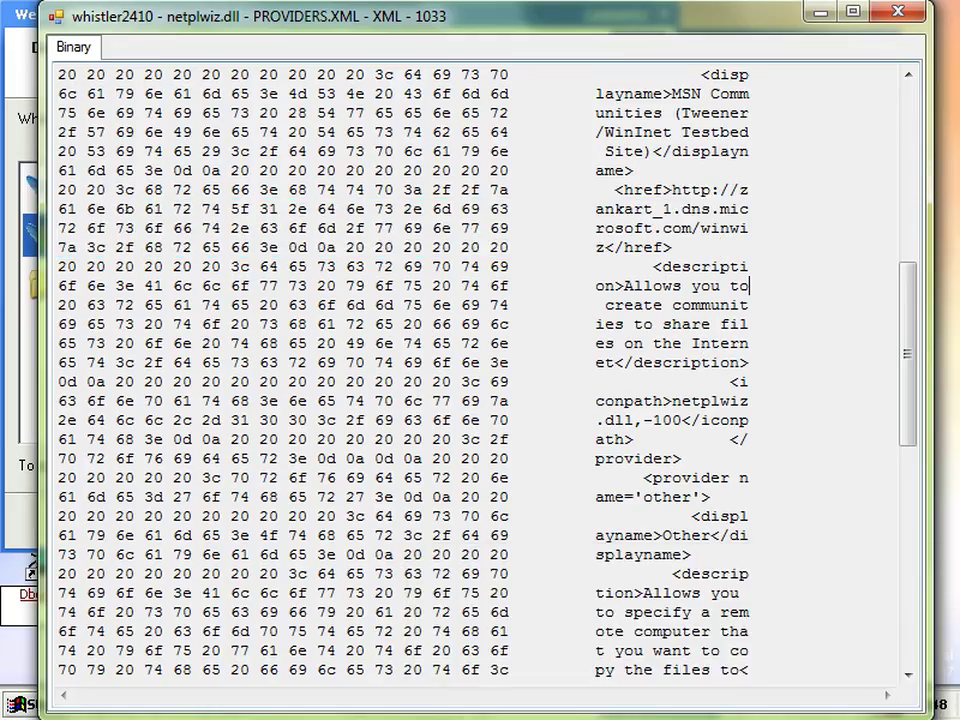
pyautogui.scroll(-2, 480, 370)
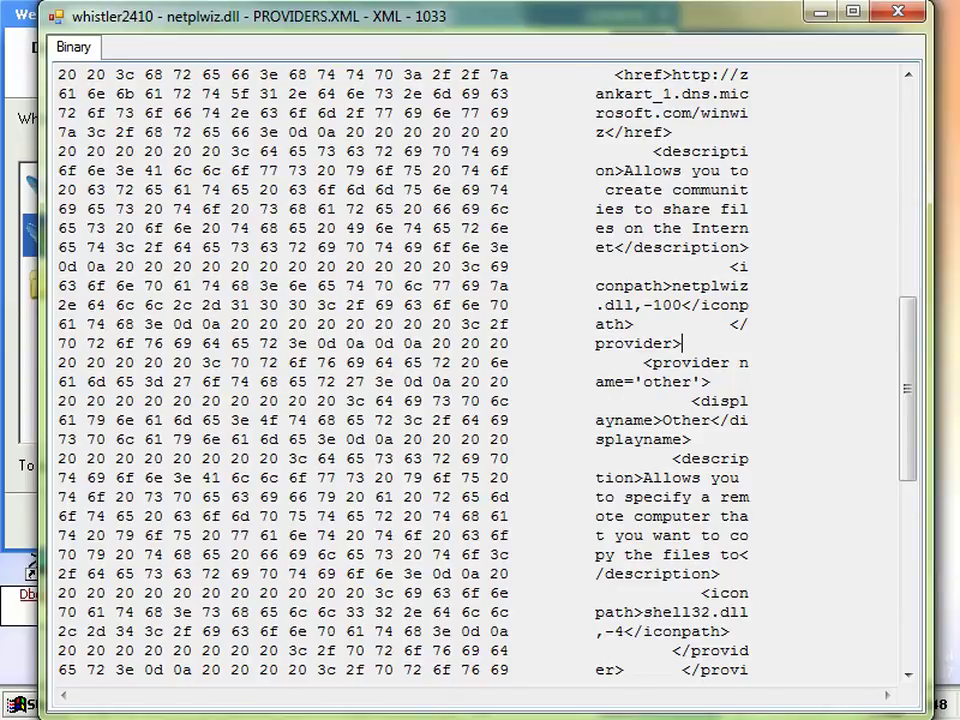
pyautogui.scroll(-2, 683, 343)
pyautogui.moveTo(662, 324); pyautogui.dragTo(710, 324)
pyautogui.scroll(-5, 480, 370)
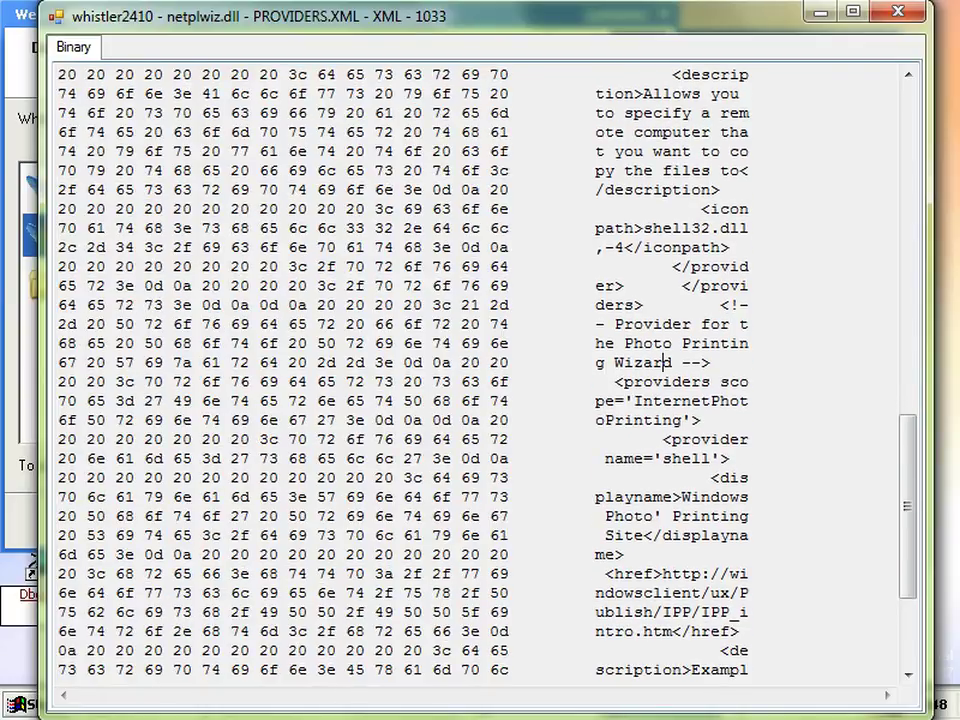
pyautogui.scroll(-3, 670, 209)
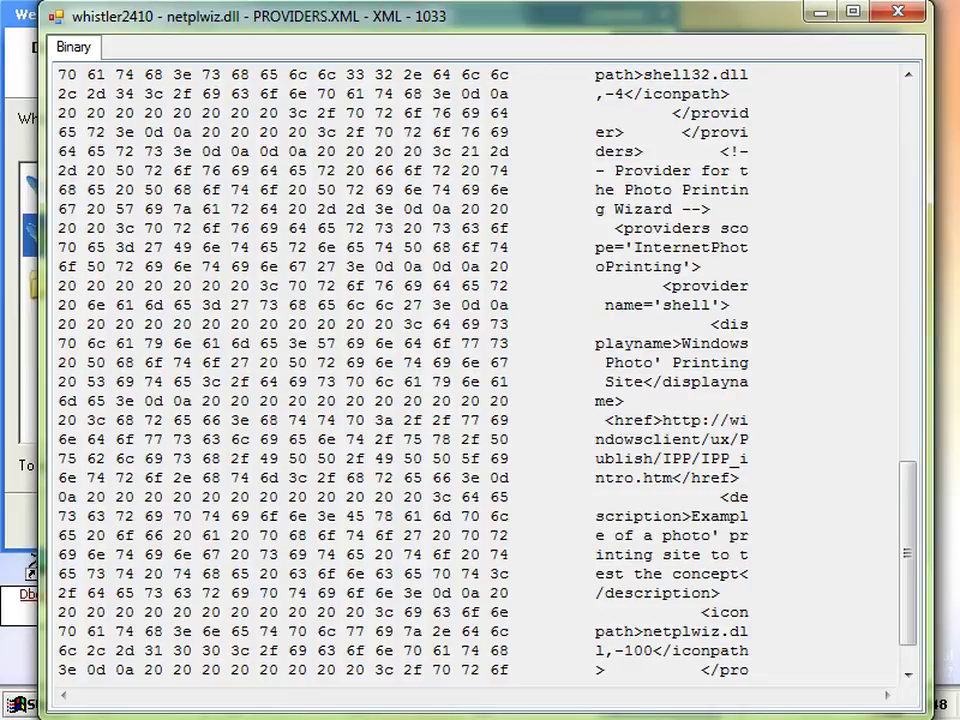
pyautogui.scroll(-1, 669, 151)
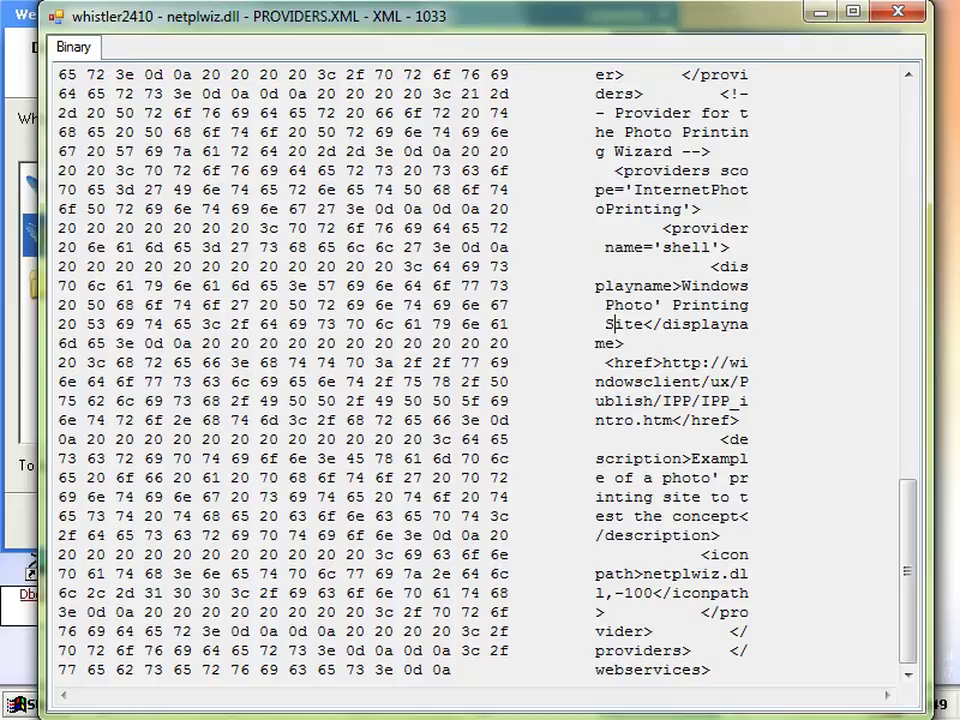
pyautogui.moveTo(690, 362); pyautogui.dragTo(673, 420)
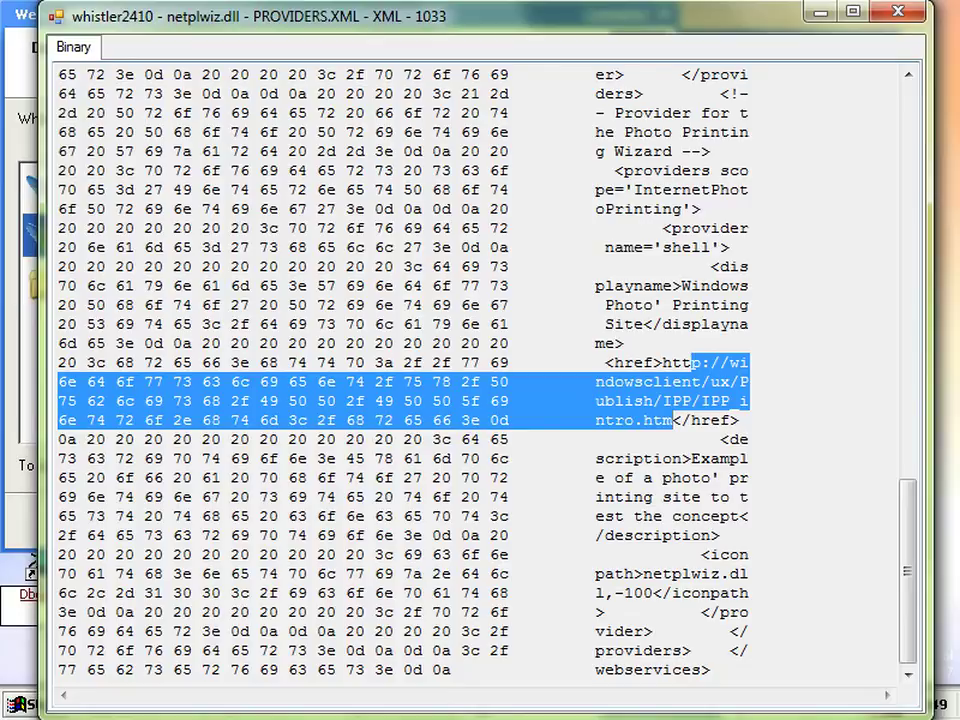
pyautogui.moveTo(692, 458); pyautogui.dragTo(731, 516)
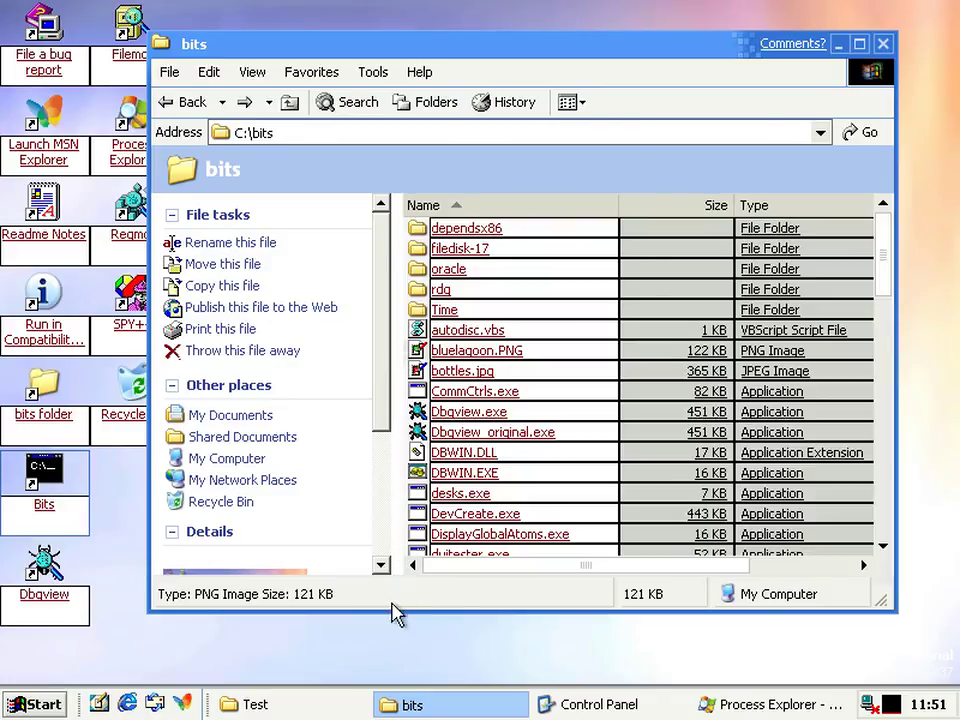
# Open the desktop customization options in Display Properties and bring up the Desktop Cleanup settings.
pyautogui.rightClick(376, 644)
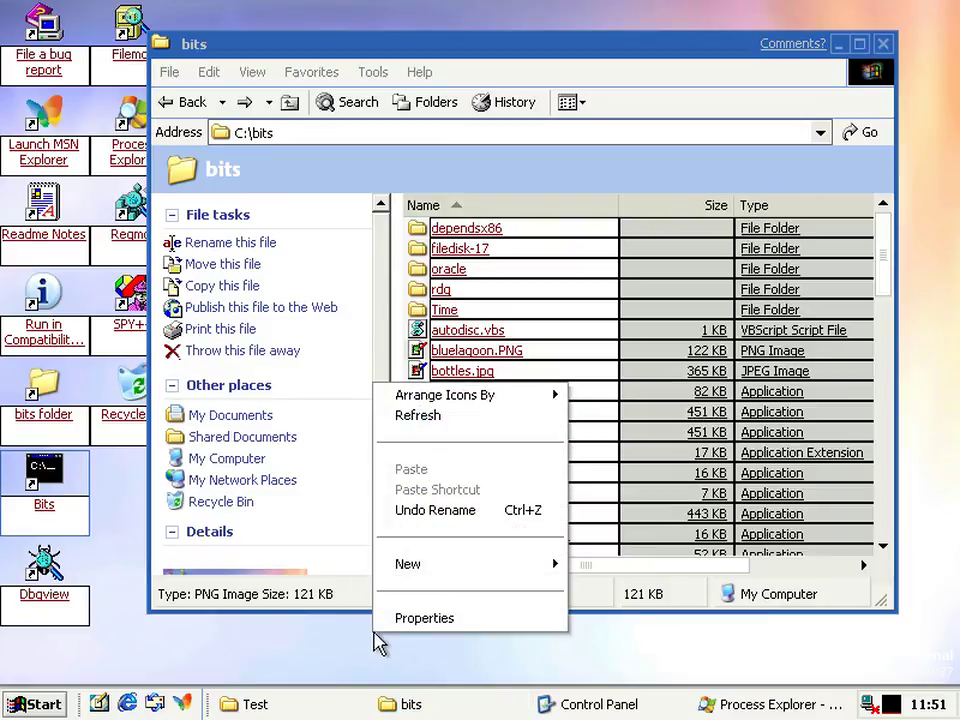
pyautogui.click(395, 619)
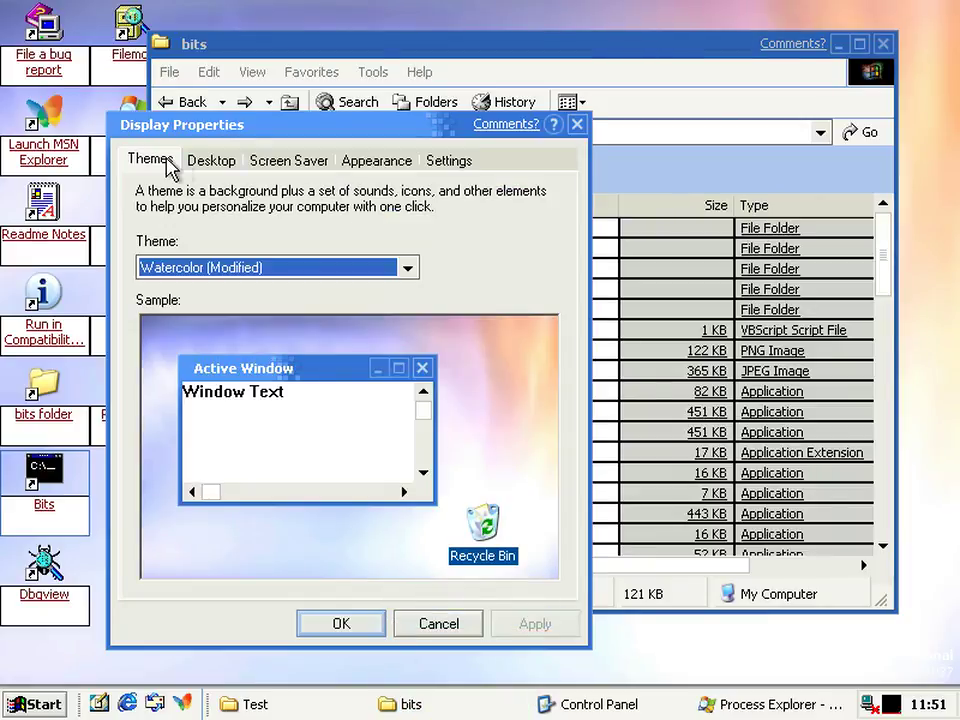
pyautogui.click(206, 164)
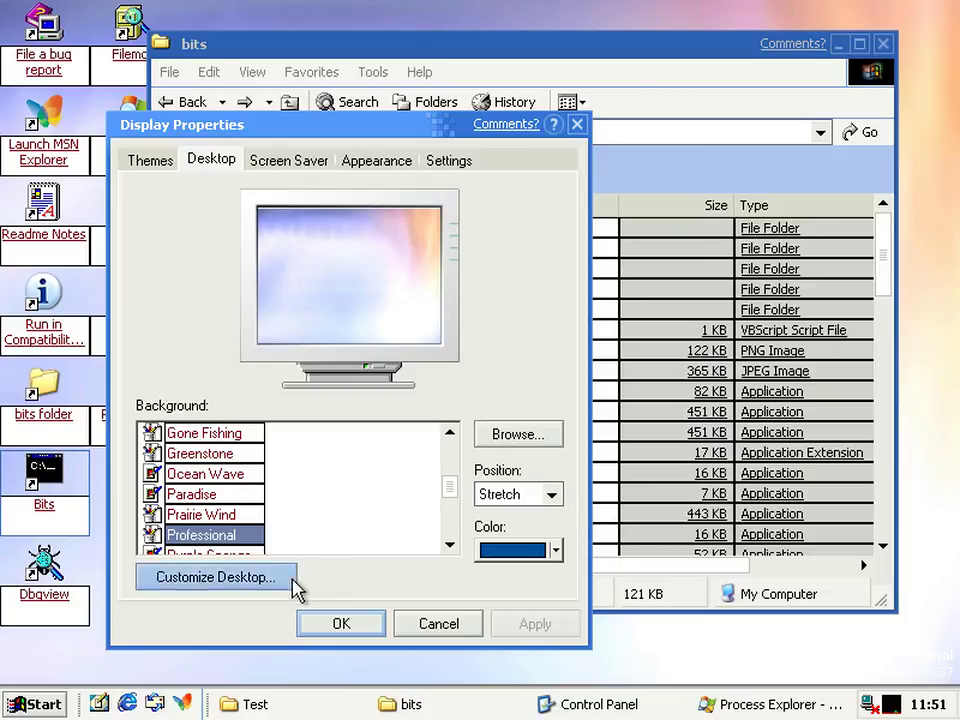
pyautogui.click(250, 583)
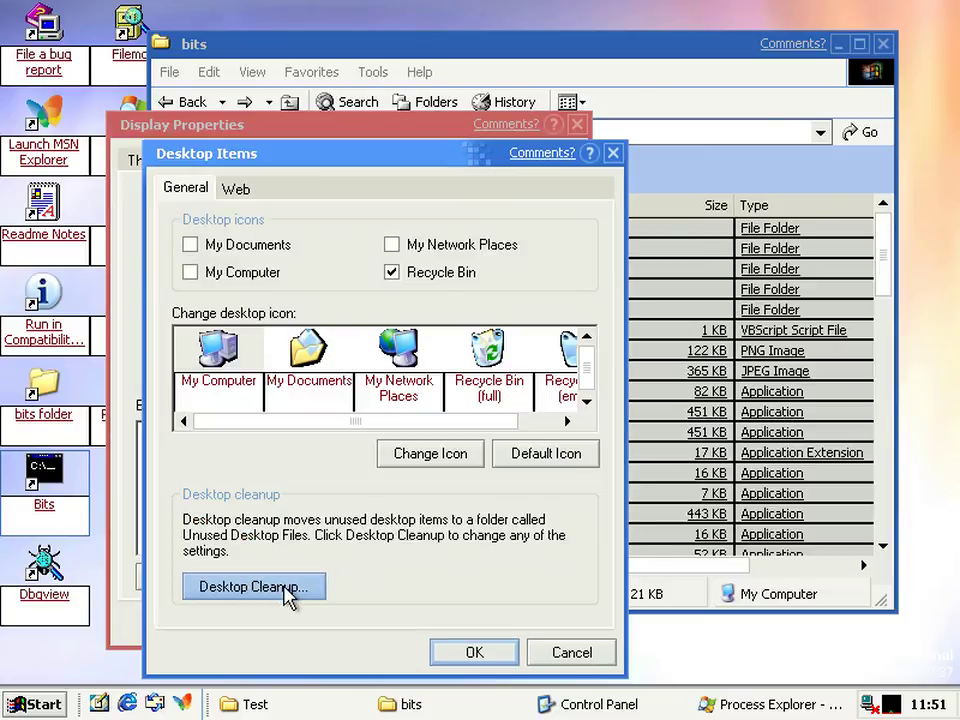
pyautogui.click(288, 595)
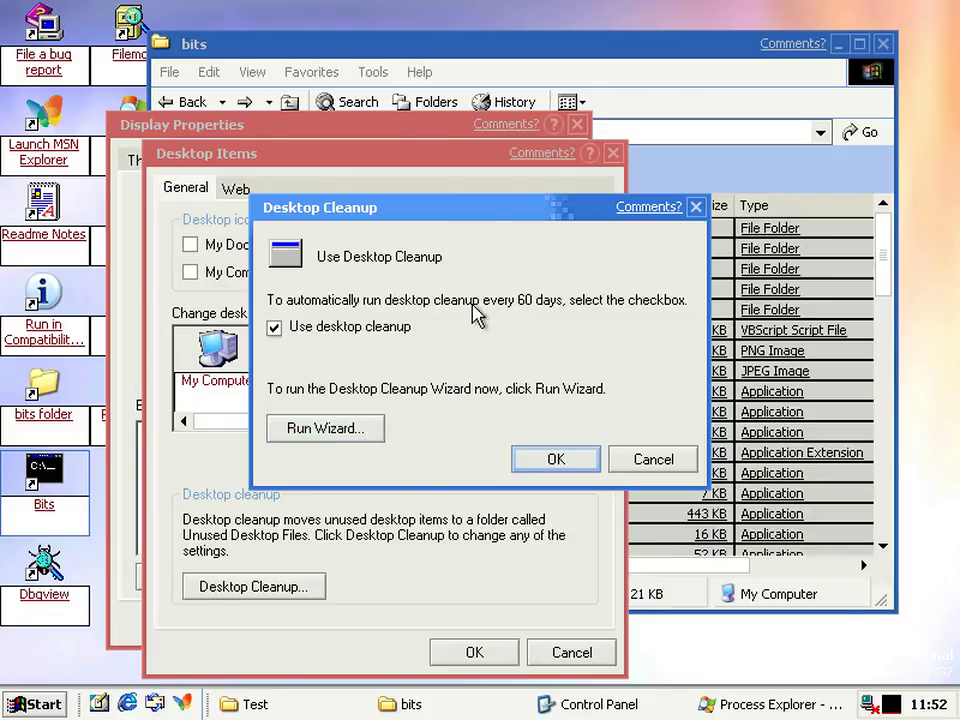
# Start the Desktop Cleanup Wizard and review its full list of shortcuts and their last-used dates.
pyautogui.click(326, 432)
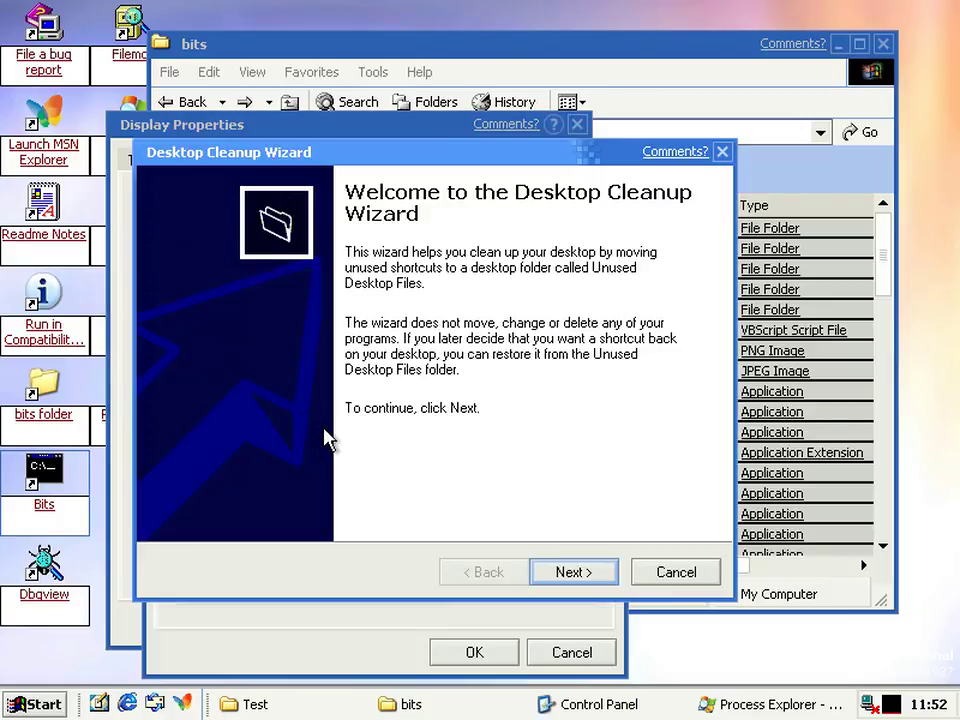
pyautogui.click(566, 578)
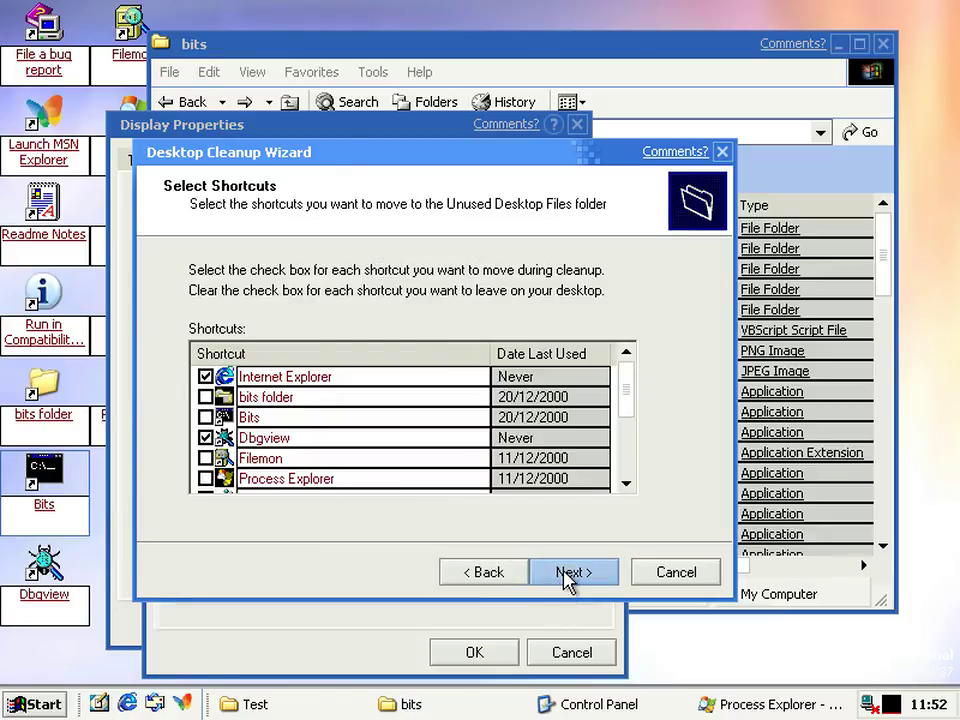
pyautogui.moveTo(632, 415); pyautogui.dragTo(630, 445)
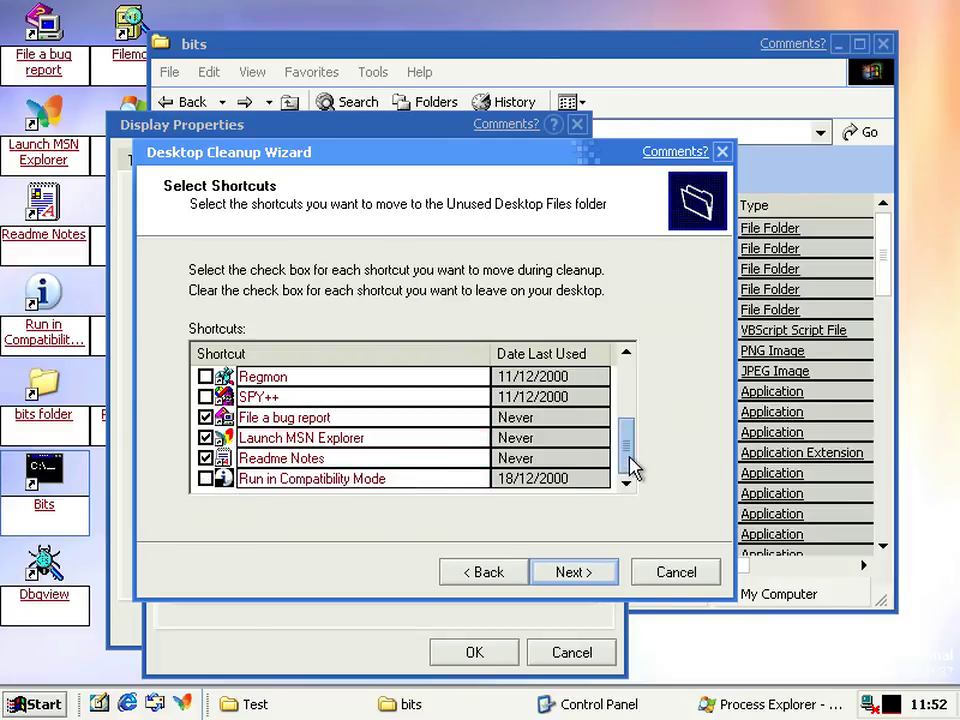
pyautogui.moveTo(631, 465); pyautogui.dragTo(633, 384)
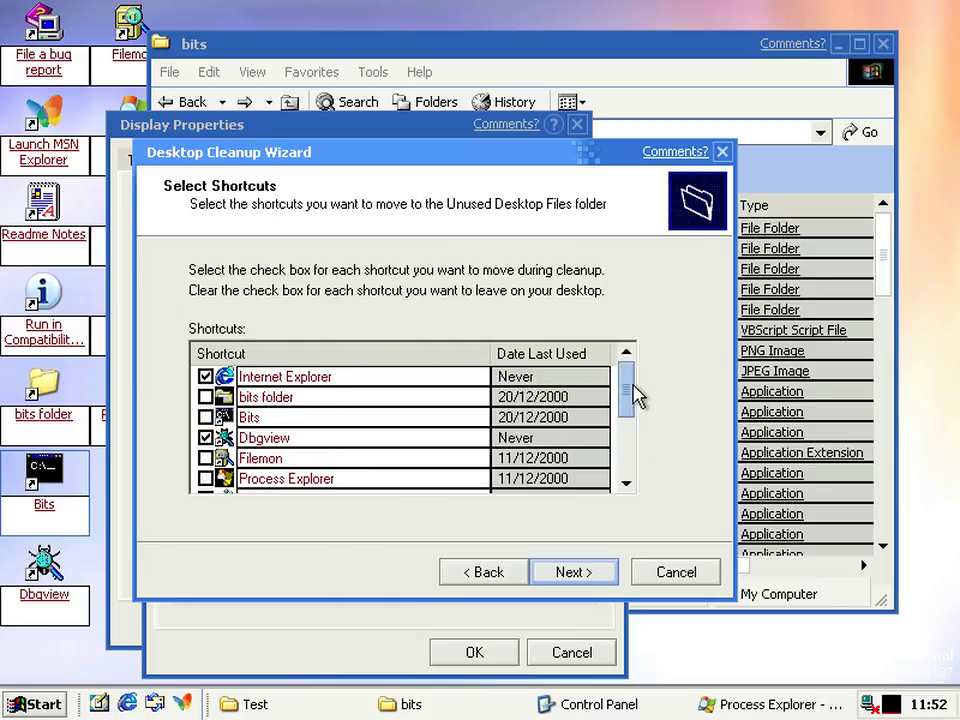
# Exclude the Internet Explorer and Dbgview shortcuts from the cleanup selection.
pyautogui.click(205, 376)
pyautogui.click(205, 437)
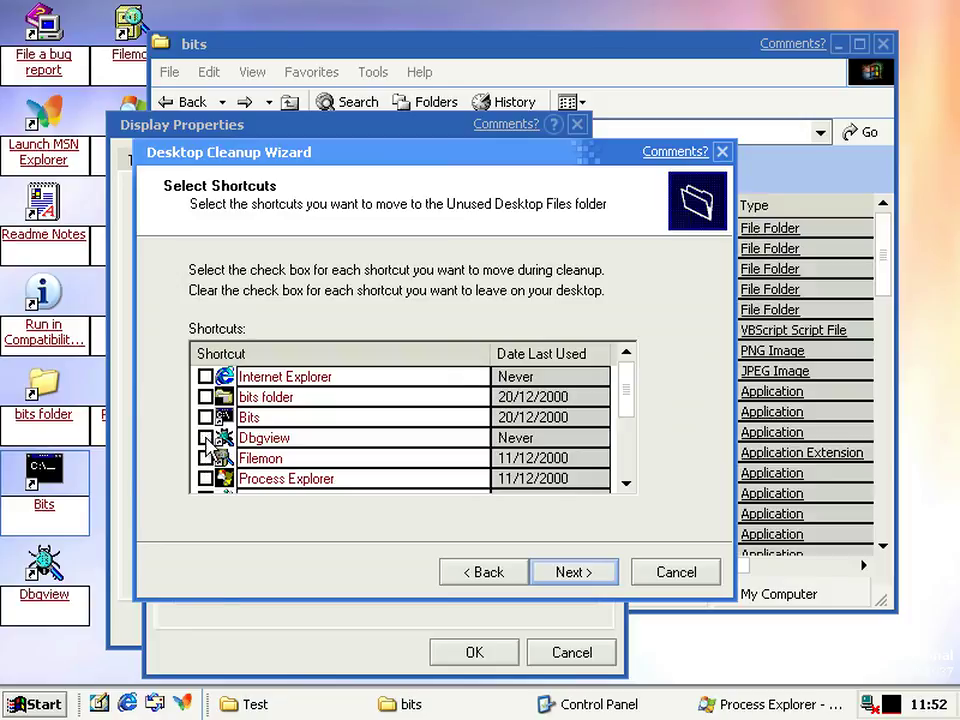
pyautogui.click(205, 376)
pyautogui.click(205, 376)
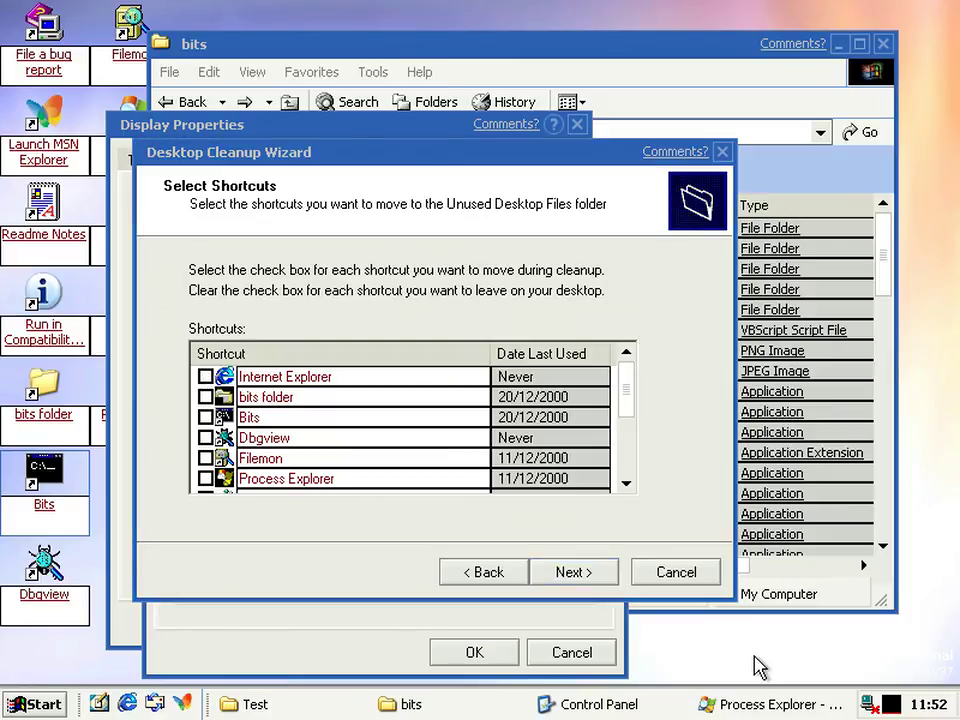
# Show the desktop, bring back the cleanup wizard and move it clear of the icons to compare them with its shortcut list.
pyautogui.press('super+d')
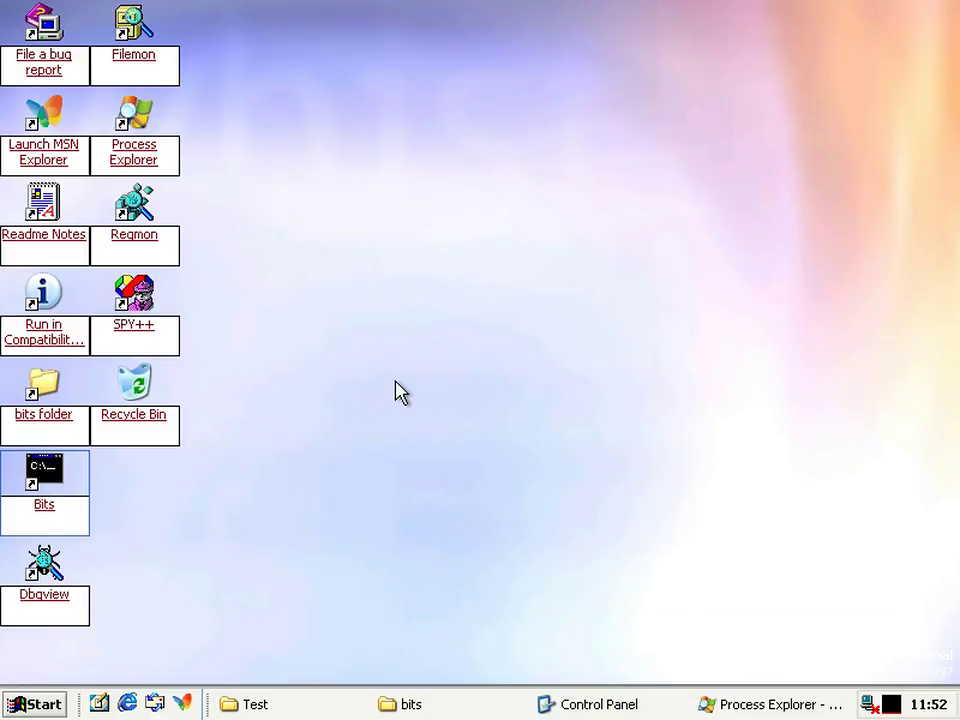
pyautogui.hotkey('alt', 'Tab')
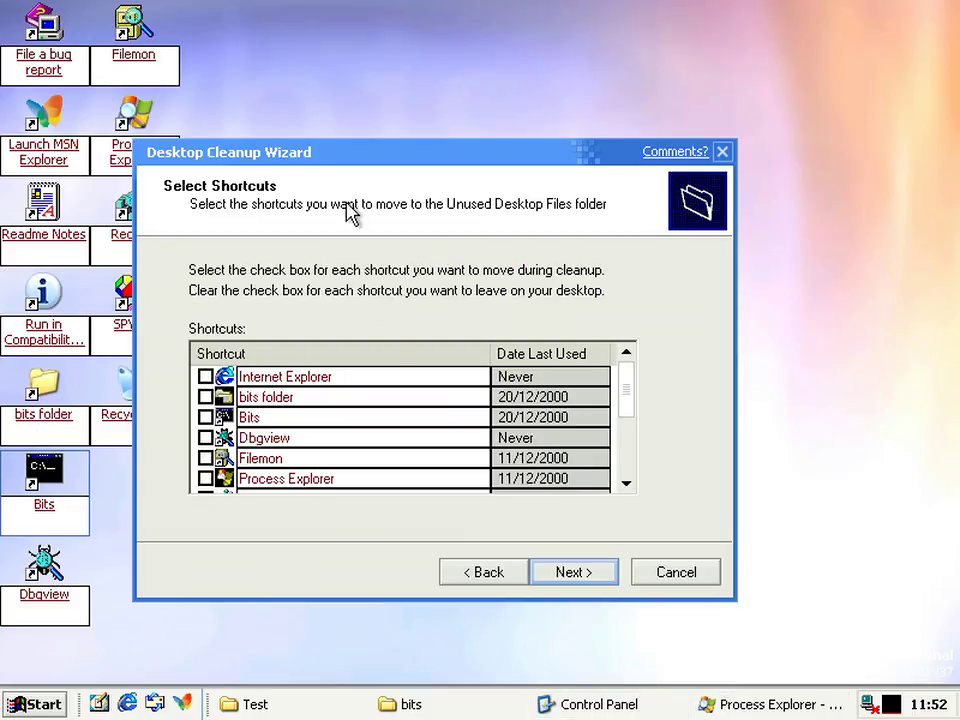
pyautogui.moveTo(336, 153); pyautogui.dragTo(506, 128)
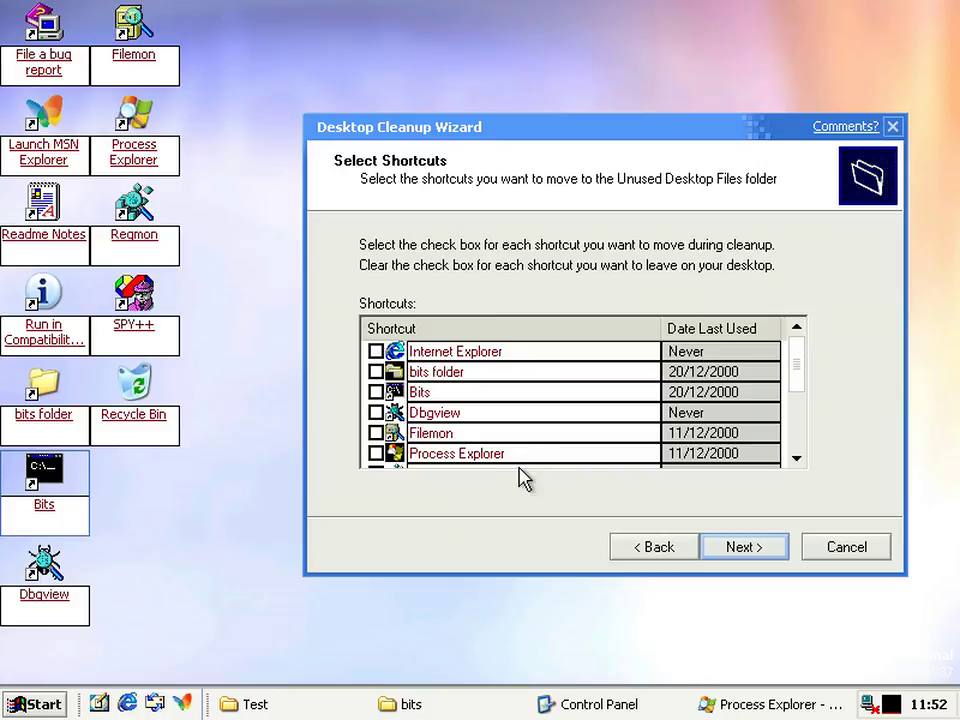
pyautogui.moveTo(795, 390); pyautogui.dragTo(805, 360)
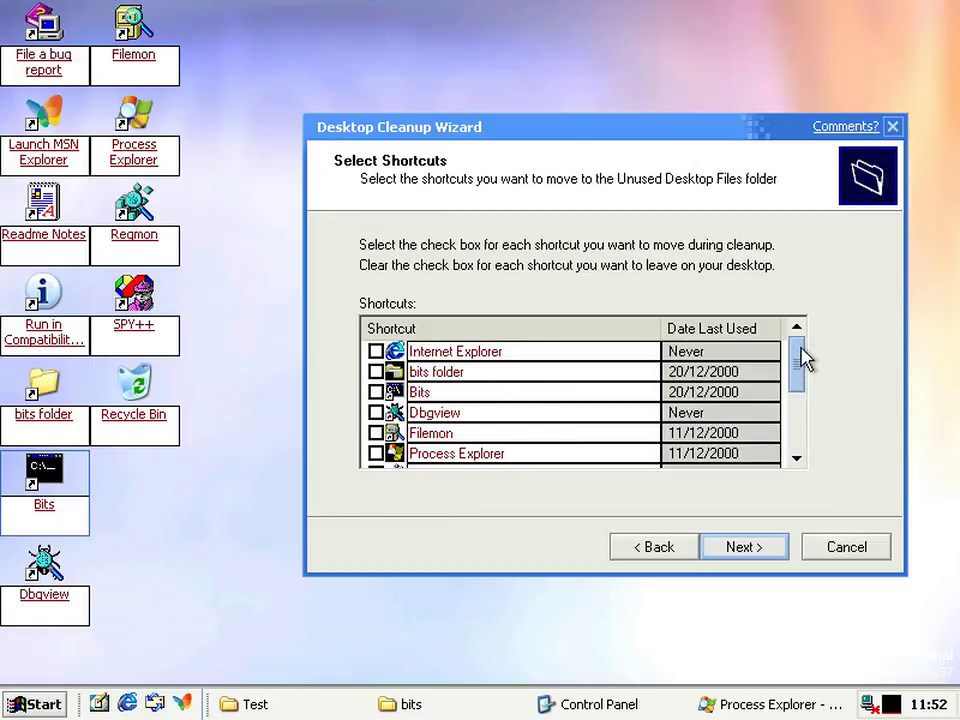
# Select only Internet Explorer for cleanup, excluding the File a bug report, Launch MSN Explorer and Readme Notes shortcuts.
pyautogui.click(376, 351)
pyautogui.click(736, 558)
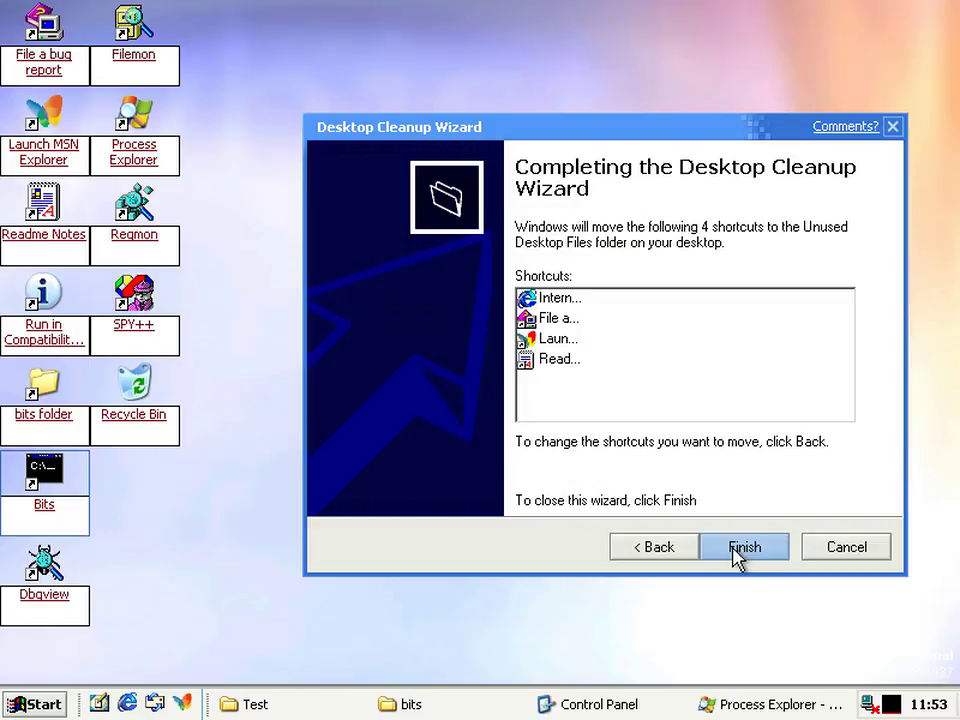
pyautogui.click(668, 550)
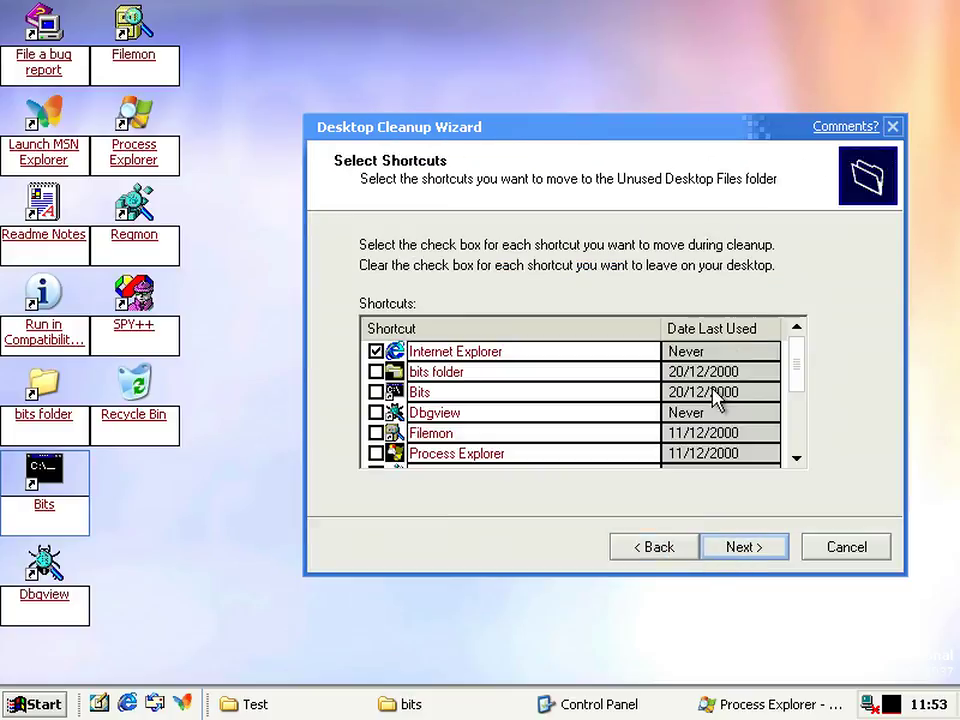
pyautogui.moveTo(793, 396); pyautogui.dragTo(797, 420)
pyautogui.click(376, 392)
pyautogui.click(376, 412)
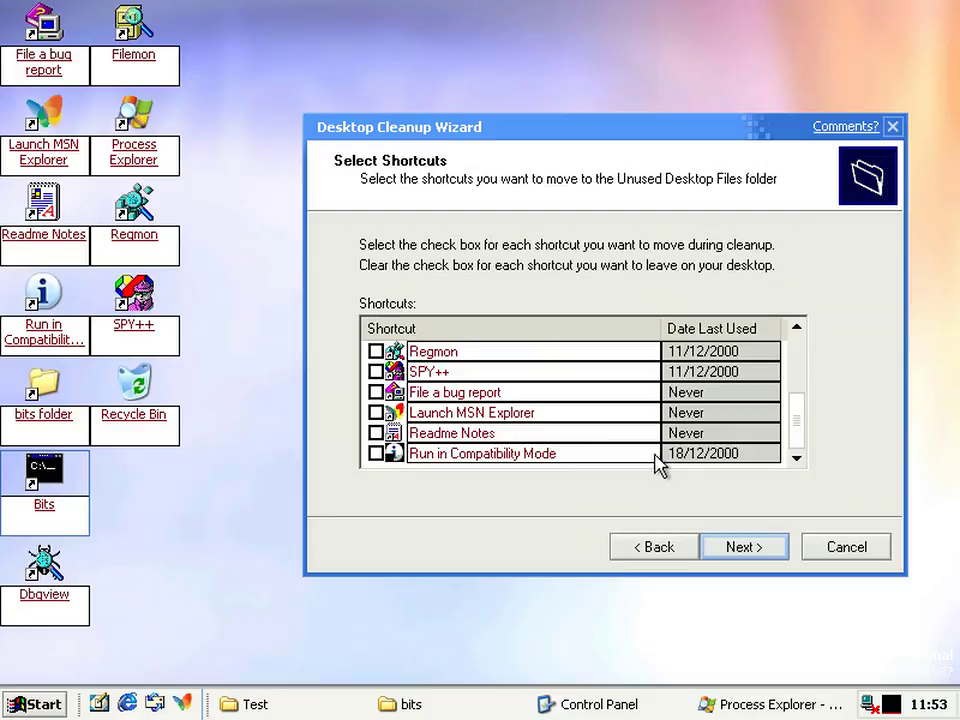
# Complete the Desktop Cleanup Wizard and accept the Desktop Cleanup, Desktop Items and Display Properties dialogs.
pyautogui.click(740, 562)
pyautogui.click(742, 565)
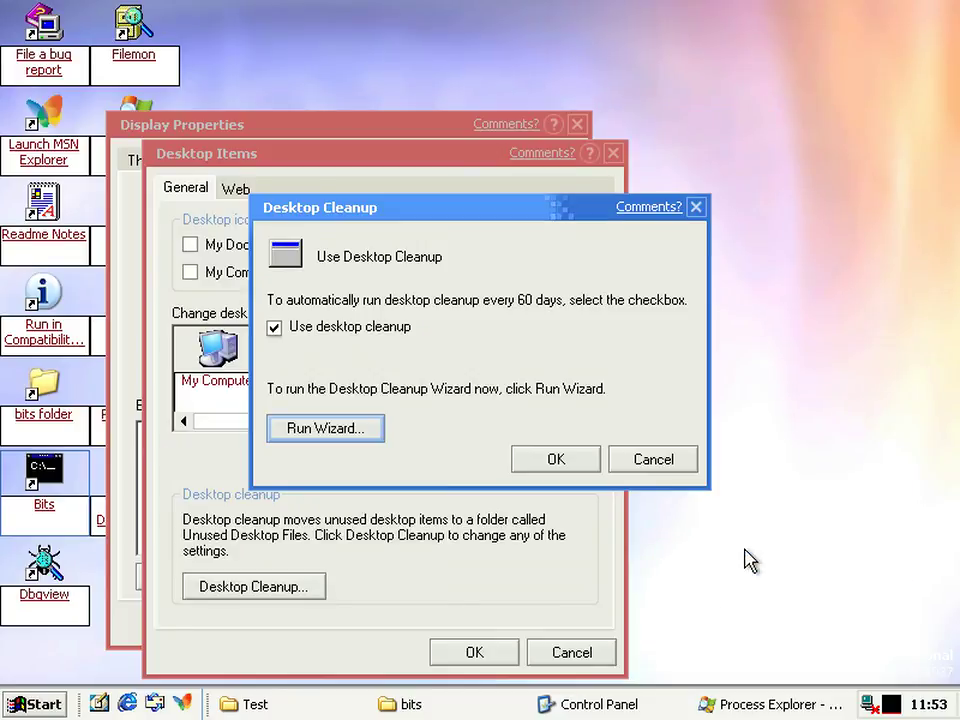
pyautogui.click(553, 460)
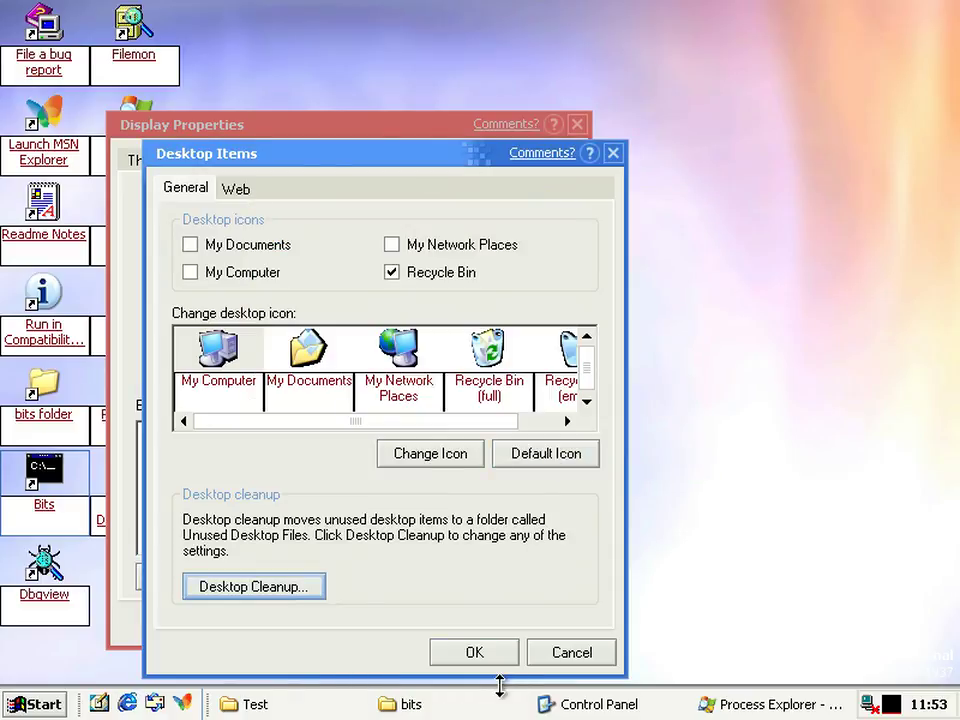
pyautogui.click(490, 658)
pyautogui.click(376, 625)
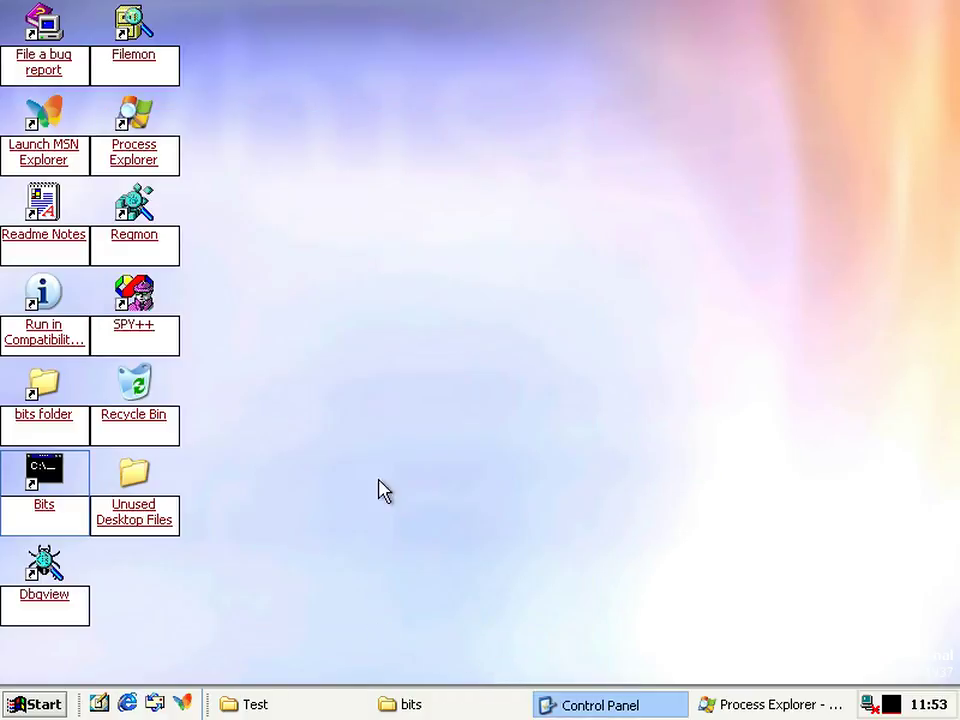
# Open the Unused Desktop Files folder and examine the Internet Explorer item's icon and description.
pyautogui.click(142, 514)
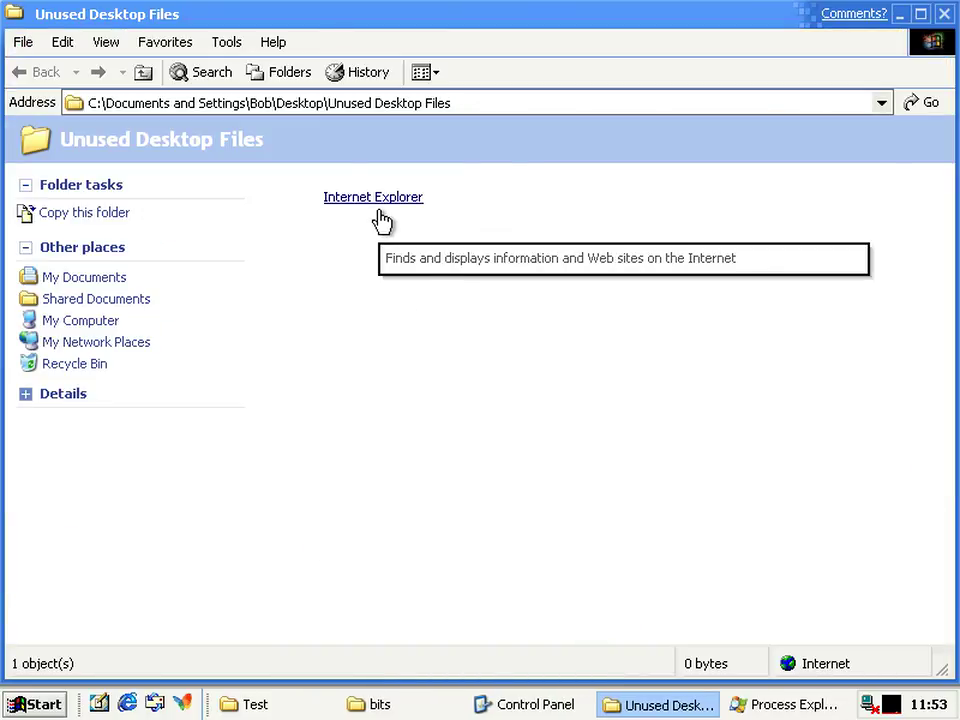
pyautogui.moveTo(377, 214)
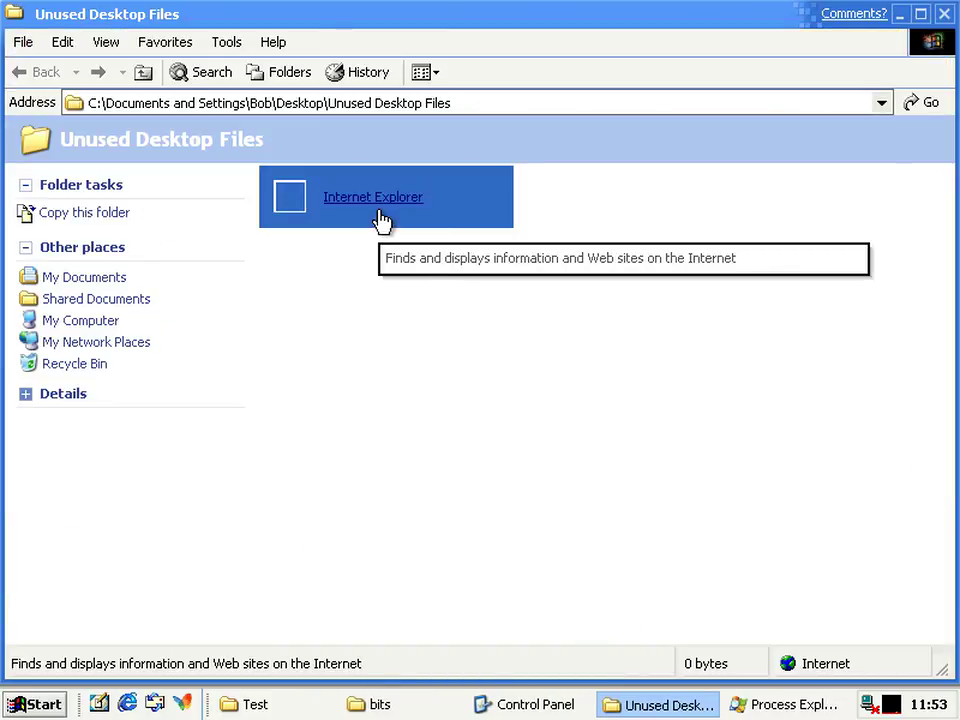
pyautogui.click(393, 354)
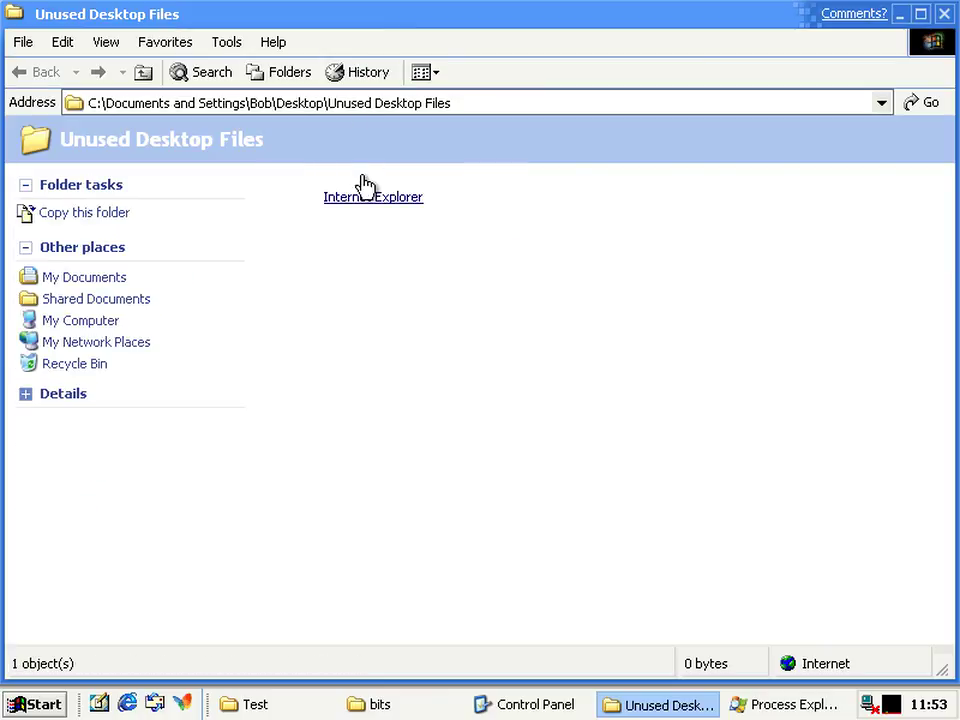
pyautogui.moveTo(370, 212)
pyautogui.moveTo(297, 203)
# Switch the Unused Desktop Files folder to Icons view and open the Internet Explorer item's properties.
pyautogui.click(432, 72)
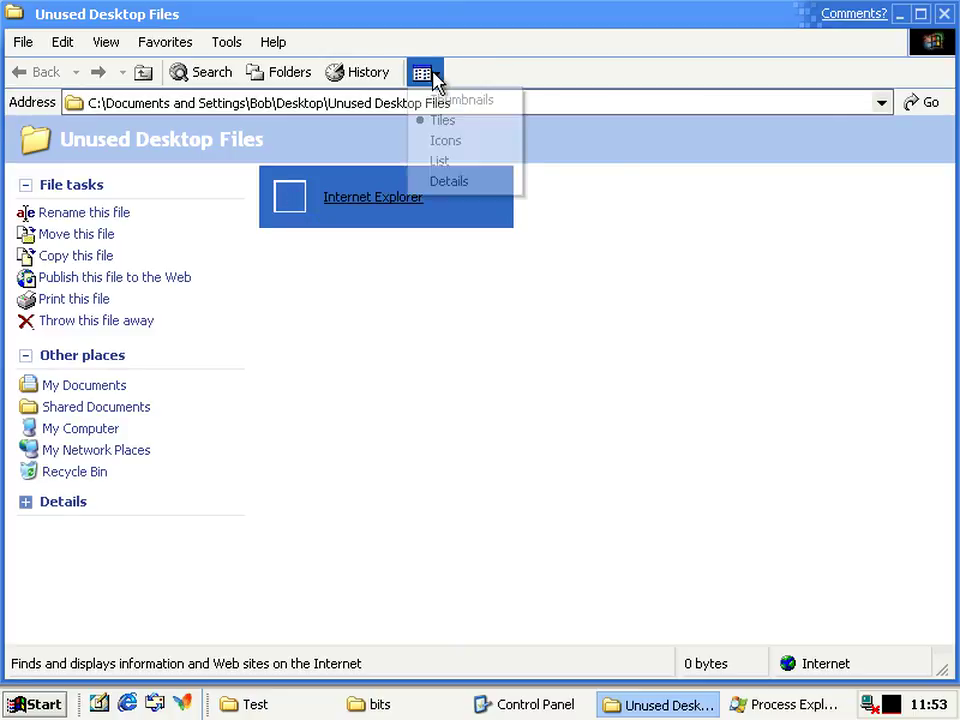
pyautogui.click(449, 138)
pyautogui.click(437, 347)
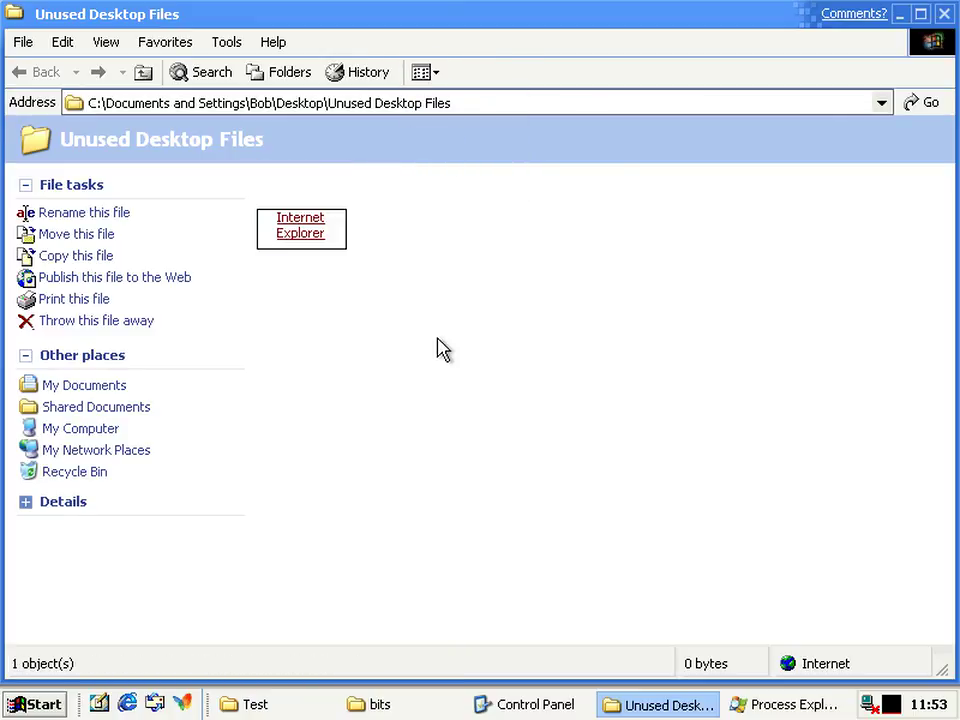
pyautogui.rightClick(312, 206)
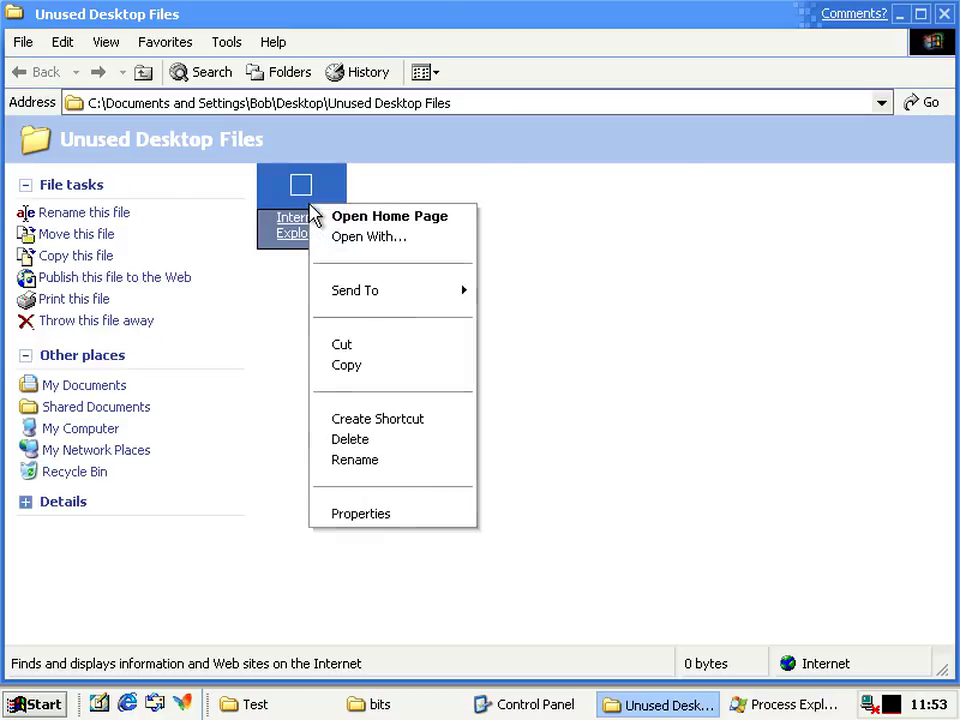
pyautogui.click(360, 512)
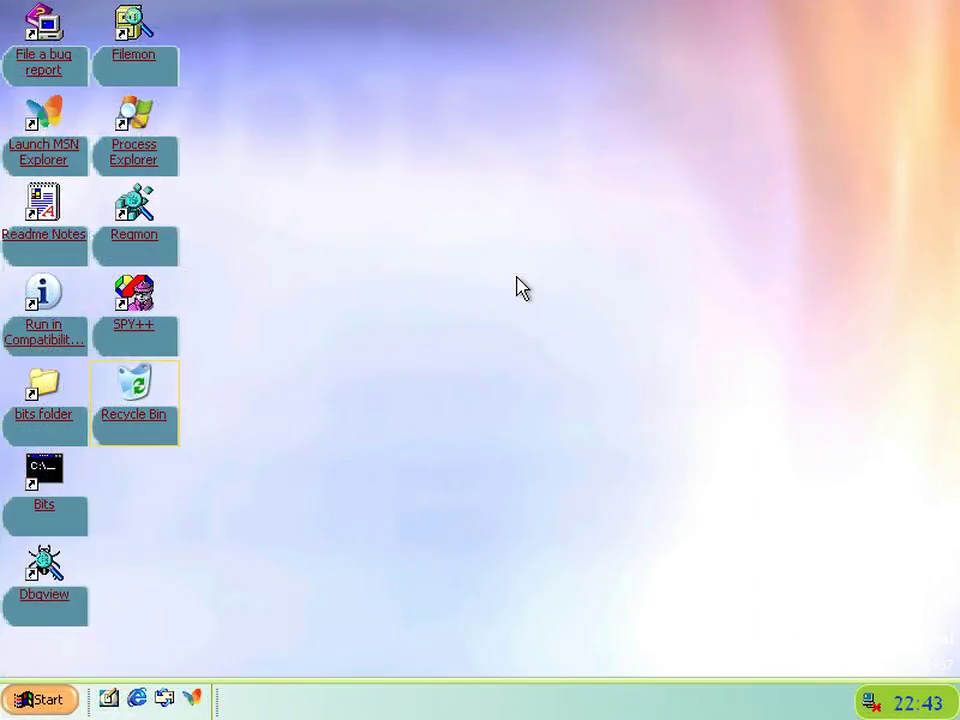
# Log off the current Windows user account.
pyautogui.click(24, 700)
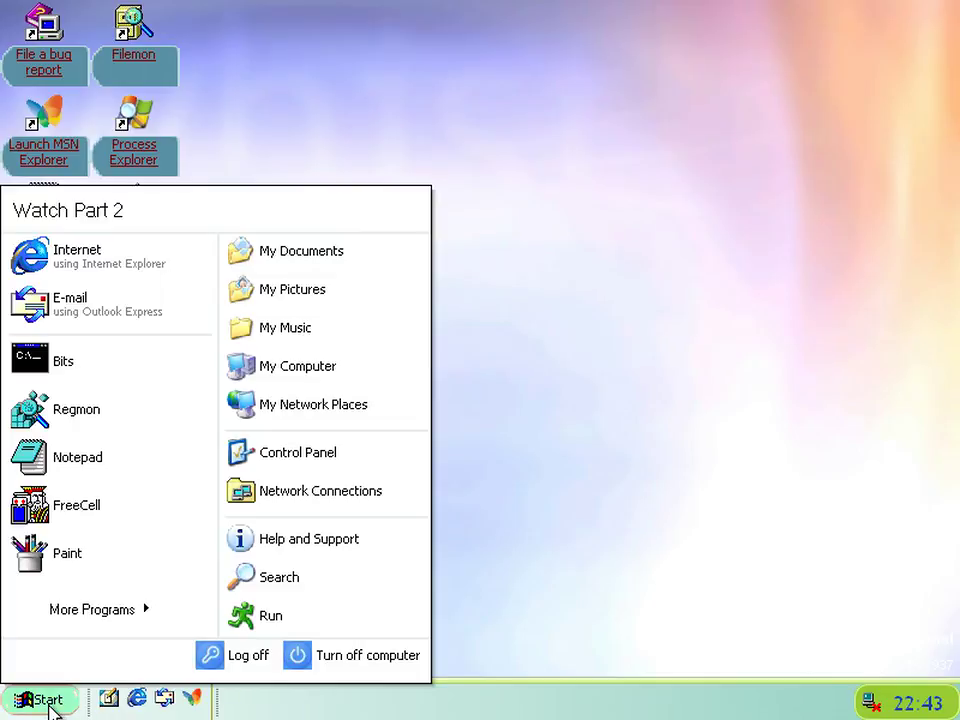
pyautogui.click(250, 660)
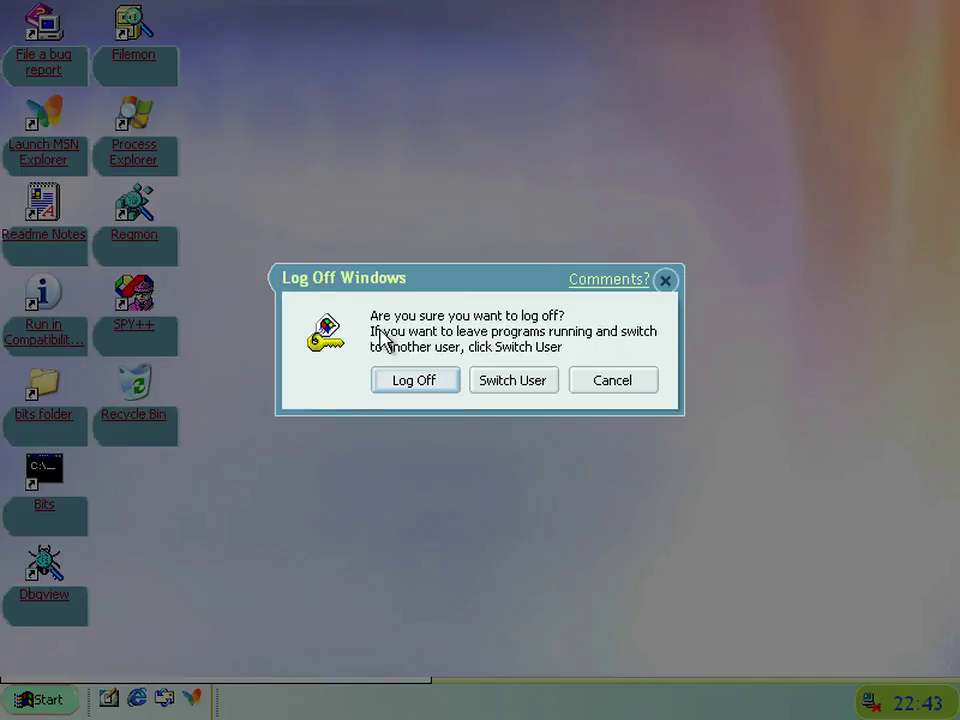
pyautogui.click(418, 382)
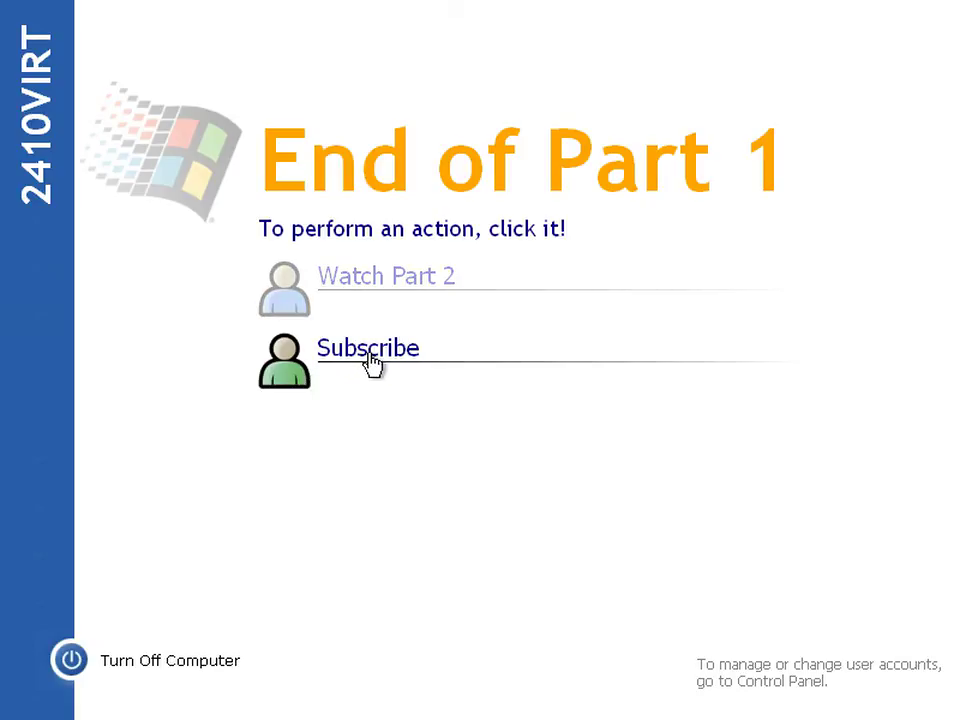
# Choose the Watch Part 2 account on the welcome screen and enter its account password.
pyautogui.click(445, 298)
pyautogui.write('****')
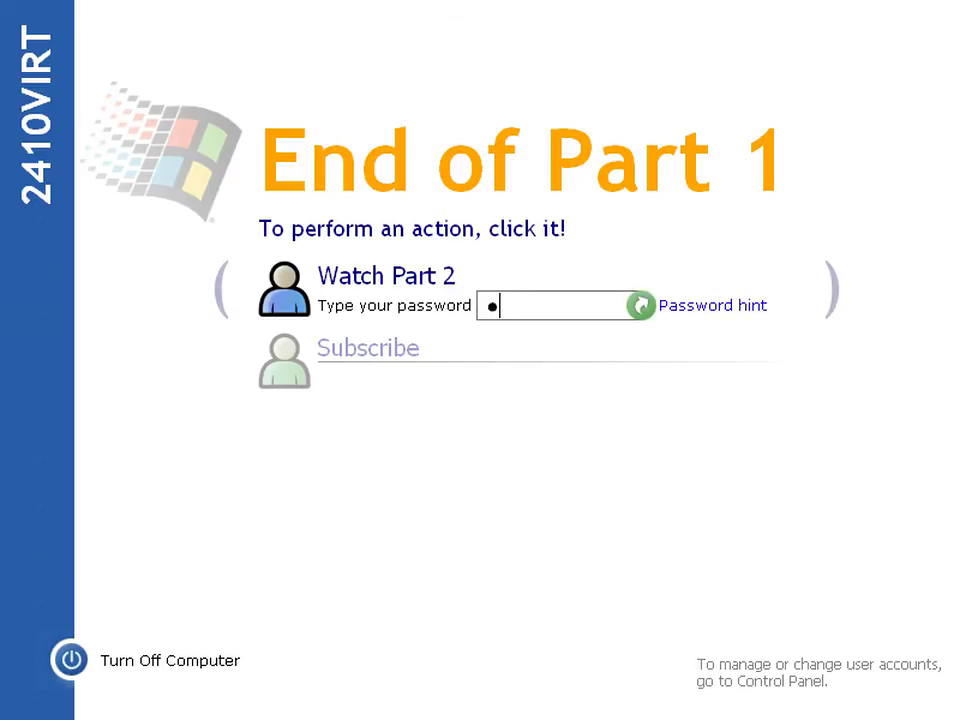